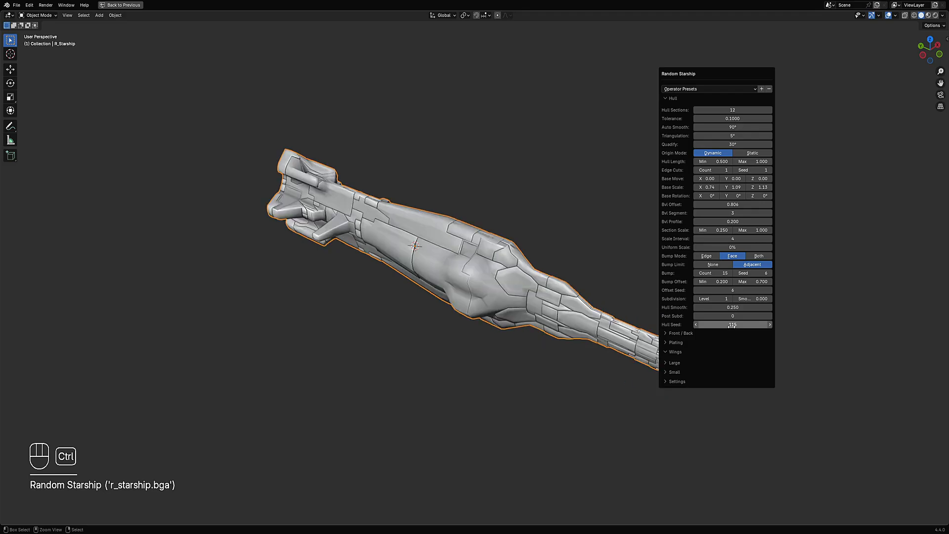
# - Step the hull seed upward repeatedly to preview different randomly generated starship hulls
pyautogui.keyDown('ctrl'); pyautogui.scroll(1, 731, 325); pyautogui.keyUp('ctrl')
pyautogui.keyDown('ctrl'); pyautogui.scroll(1, 731, 325); pyautogui.keyUp('ctrl')
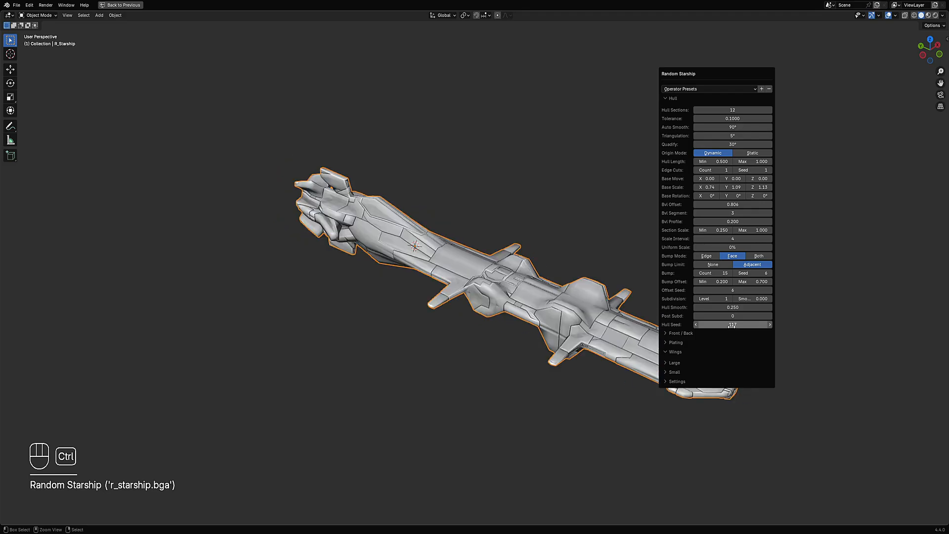
pyautogui.keyDown('ctrl'); pyautogui.scroll(1, 732, 326); pyautogui.keyUp('ctrl')
pyautogui.keyDown('ctrl'); pyautogui.scroll(1, 732, 326); pyautogui.keyUp('ctrl')
pyautogui.keyDown('ctrl'); pyautogui.scroll(1, 732, 326); pyautogui.keyUp('ctrl')
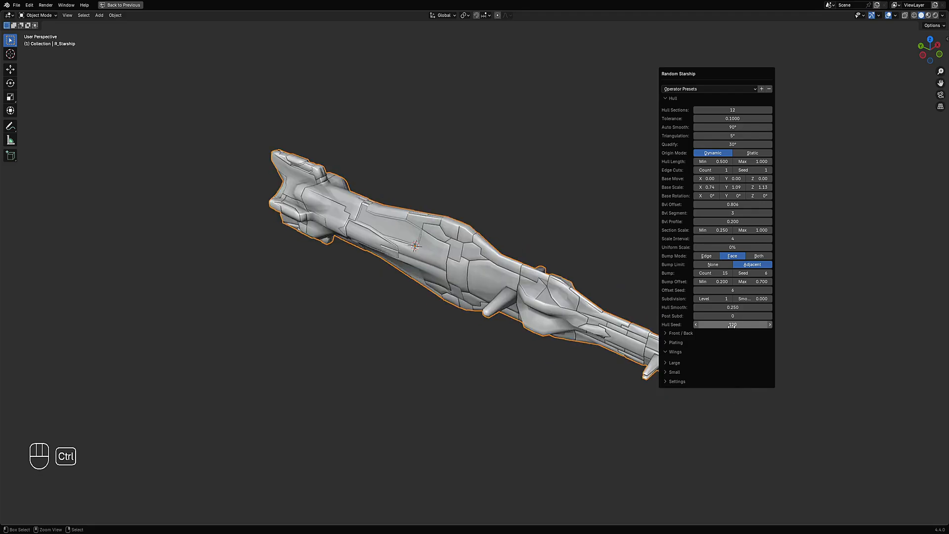
pyautogui.keyDown('ctrl'); pyautogui.scroll(1, 732, 325); pyautogui.keyUp('ctrl')
pyautogui.keyDown('ctrl'); pyautogui.scroll(1, 732, 325); pyautogui.keyUp('ctrl')
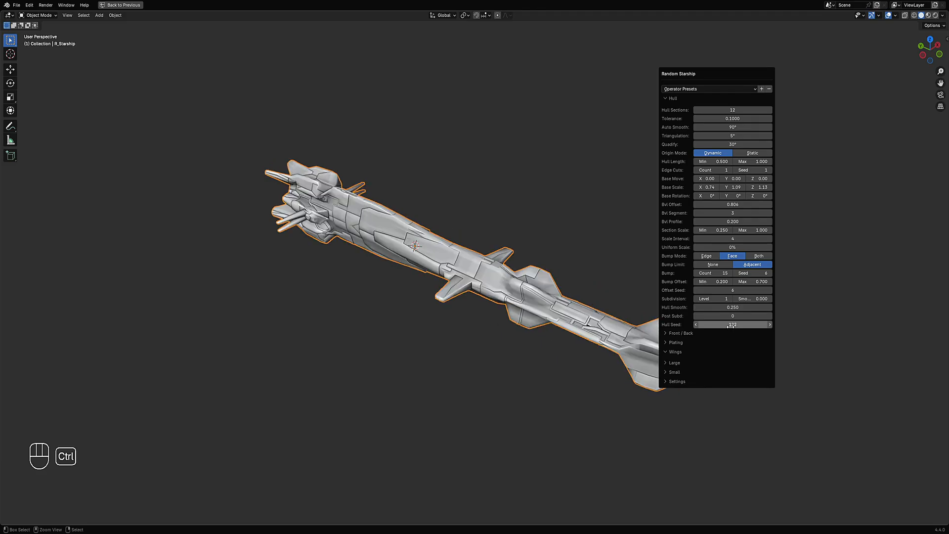
# - Orbit the view, reopen the Random Starship operator panel and move it out of the way
pyautogui.moveTo(618, 346); pyautogui.dragTo(581, 271, button='middle')
pyautogui.press('F9')
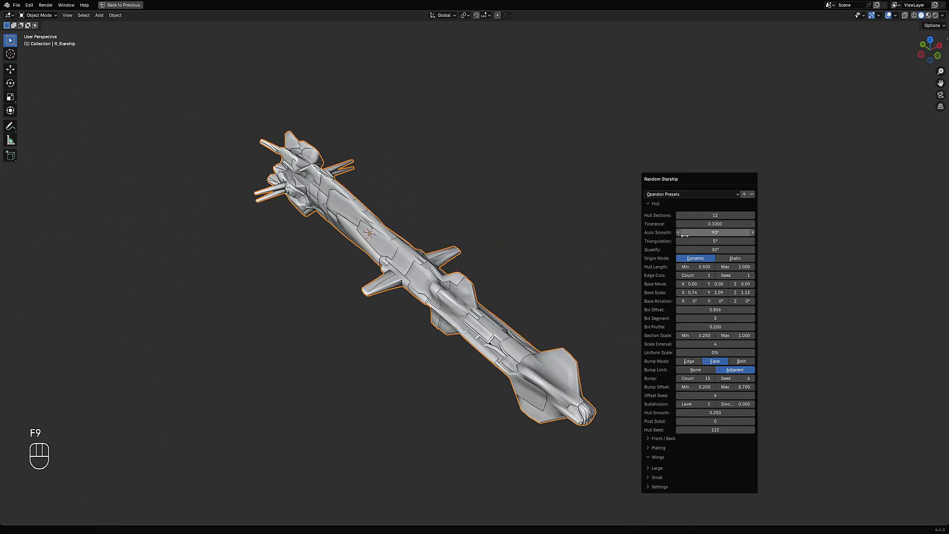
pyautogui.moveTo(710, 183); pyautogui.dragTo(747, 77)
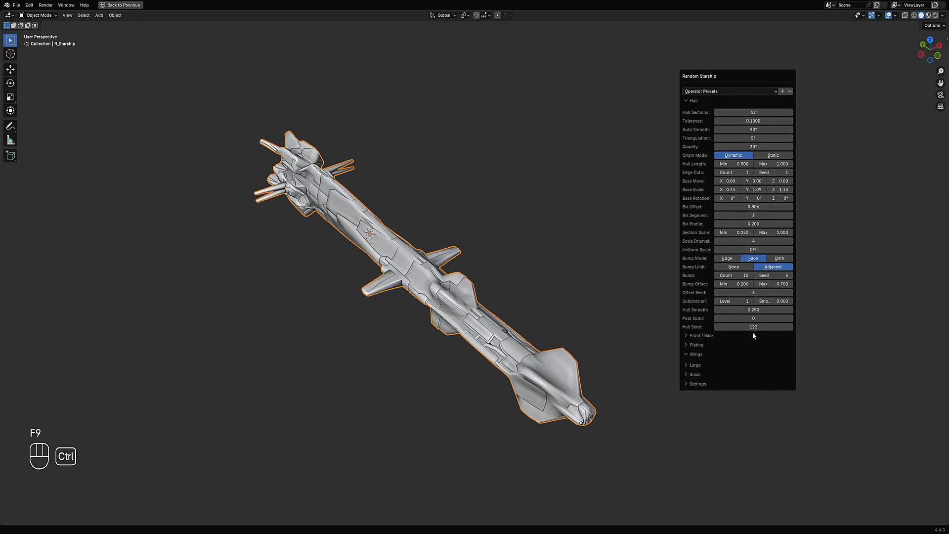
# - Keep raising the hull seed to browse further generated hull variations
pyautogui.keyDown('ctrl'); pyautogui.scroll(1, 752, 328); pyautogui.keyUp('ctrl')
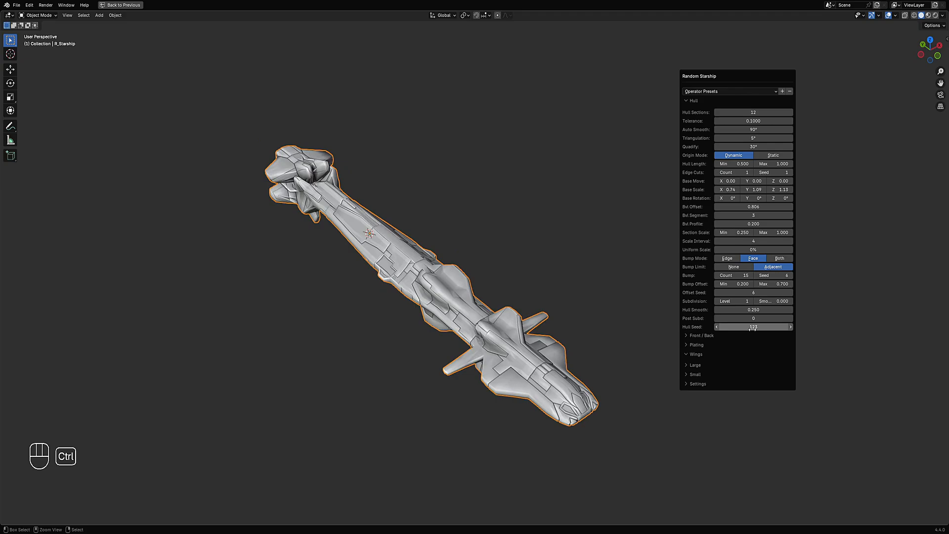
pyautogui.keyDown('ctrl'); pyautogui.scroll(1, 752, 329); pyautogui.keyUp('ctrl')
pyautogui.keyDown('ctrl'); pyautogui.scroll(1, 752, 328); pyautogui.keyUp('ctrl')
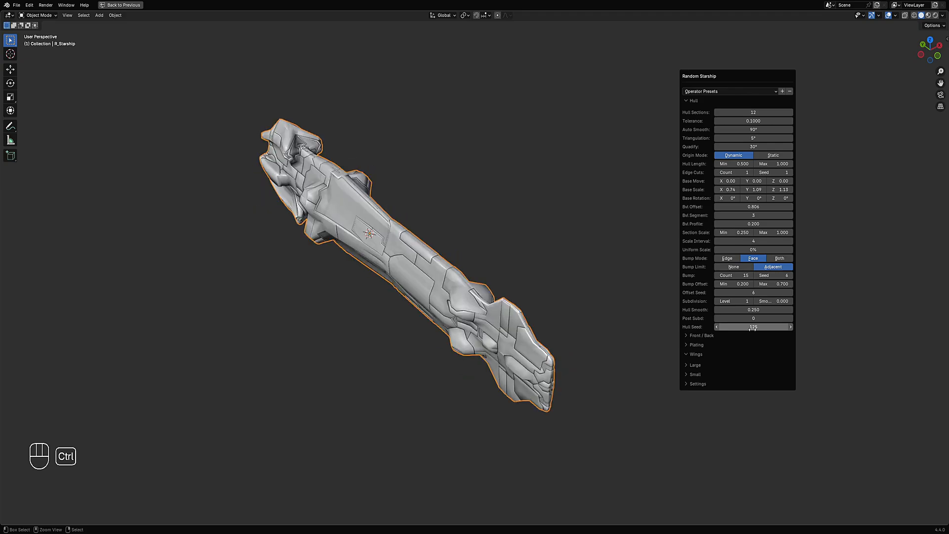
pyautogui.keyDown('ctrl'); pyautogui.scroll(1, 753, 328); pyautogui.keyUp('ctrl')
pyautogui.keyDown('ctrl'); pyautogui.scroll(1, 753, 328); pyautogui.keyUp('ctrl')
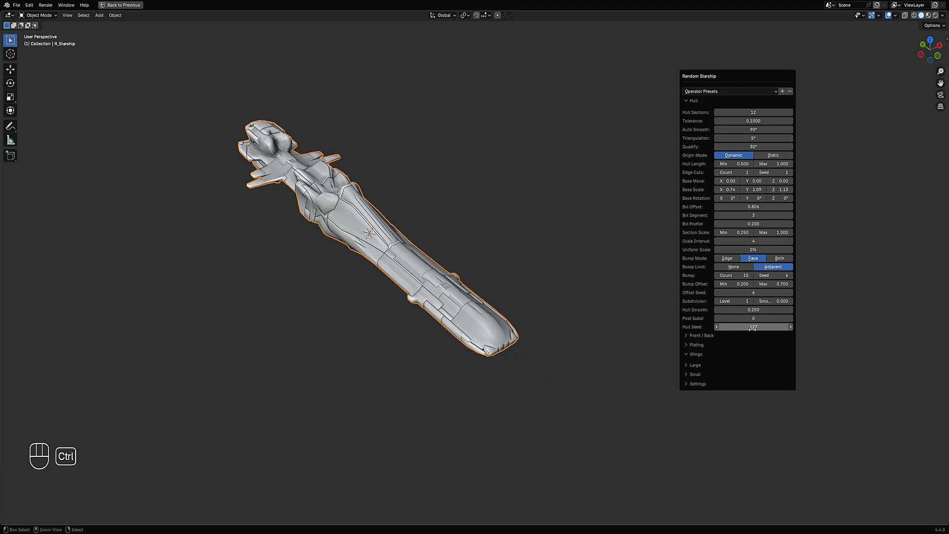
pyautogui.keyDown('ctrl'); pyautogui.scroll(1, 753, 328); pyautogui.keyUp('ctrl')
pyautogui.keyDown('ctrl'); pyautogui.scroll(1, 752, 329); pyautogui.keyUp('ctrl')
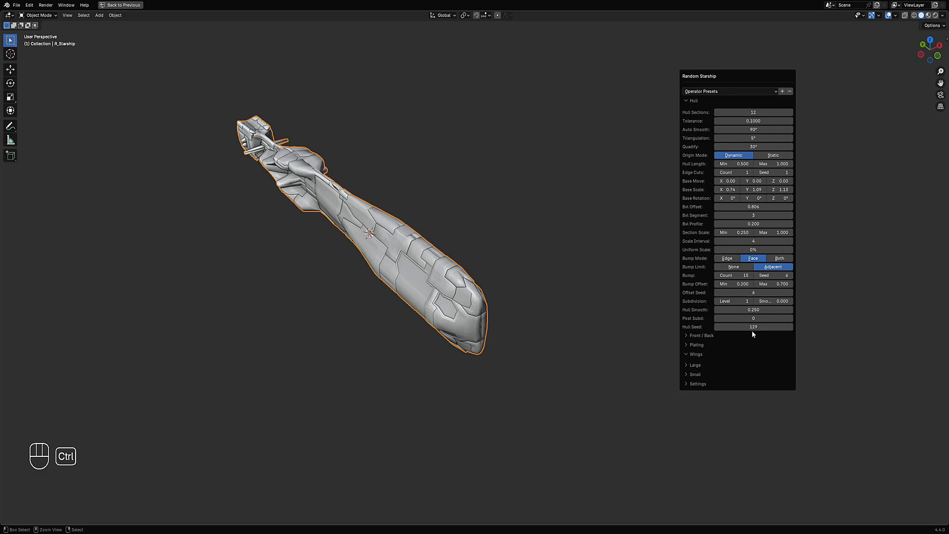
# - Set the subdivision level to 0 and continue stepping the hull seed upward
pyautogui.keyDown('ctrl'); pyautogui.scroll(-1, 740, 302); pyautogui.keyUp('ctrl')
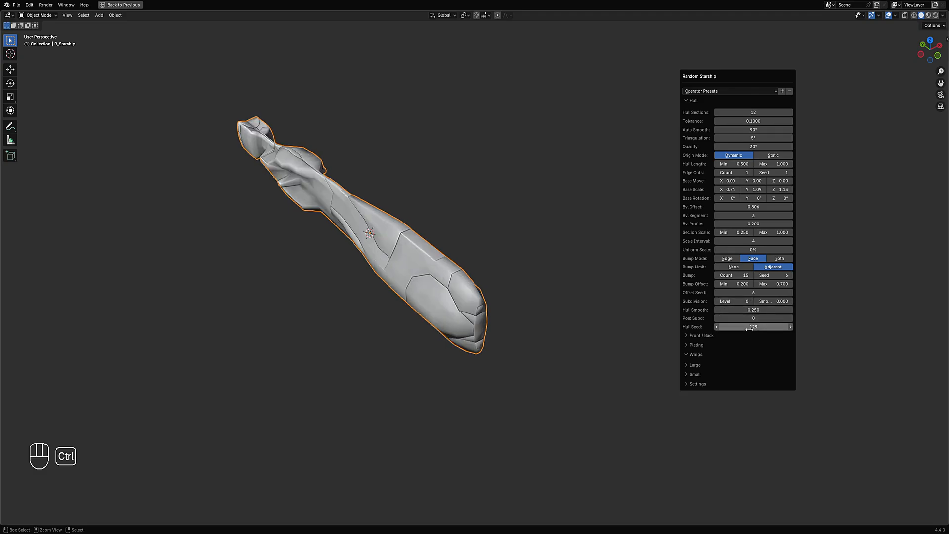
pyautogui.keyDown('ctrl'); pyautogui.scroll(1, 751, 328); pyautogui.keyUp('ctrl')
pyautogui.keyDown('ctrl'); pyautogui.scroll(3, 752, 328); pyautogui.keyUp('ctrl')
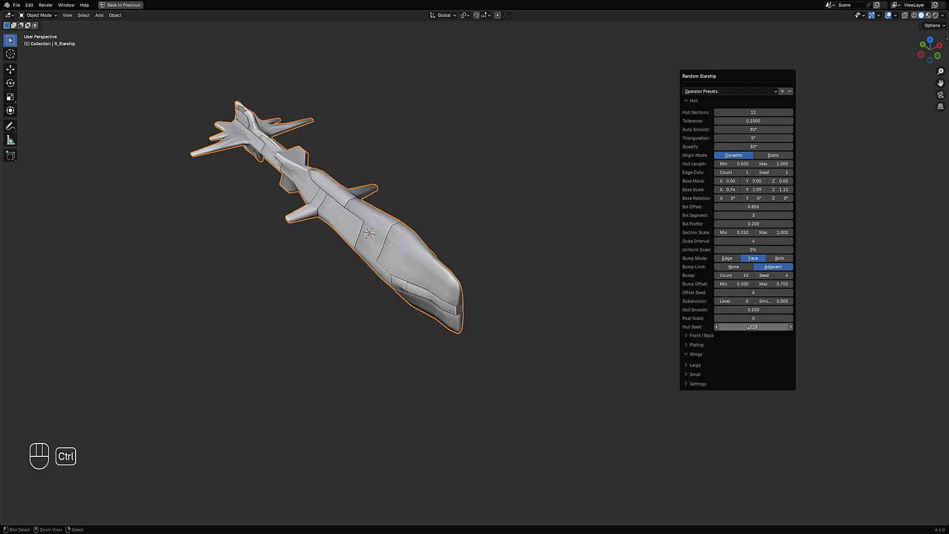
pyautogui.keyDown('ctrl'); pyautogui.scroll(5, 752, 327); pyautogui.keyUp('ctrl')
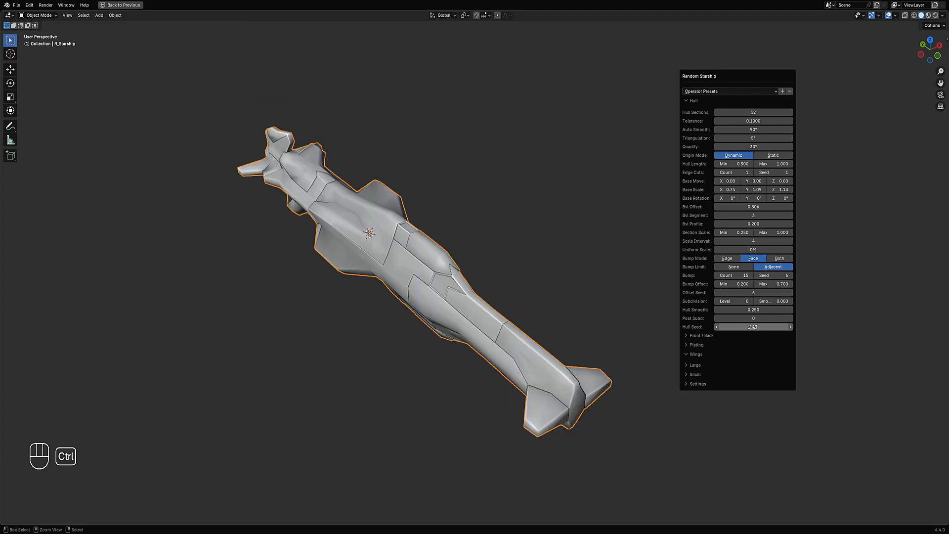
pyautogui.keyDown('ctrl'); pyautogui.scroll(2, 752, 327); pyautogui.keyUp('ctrl')
# - Orbit the view, reopen the operator panel and move it to the top of the viewport
pyautogui.moveTo(648, 345); pyautogui.dragTo(551, 165, button='middle')
pyautogui.press('F9')
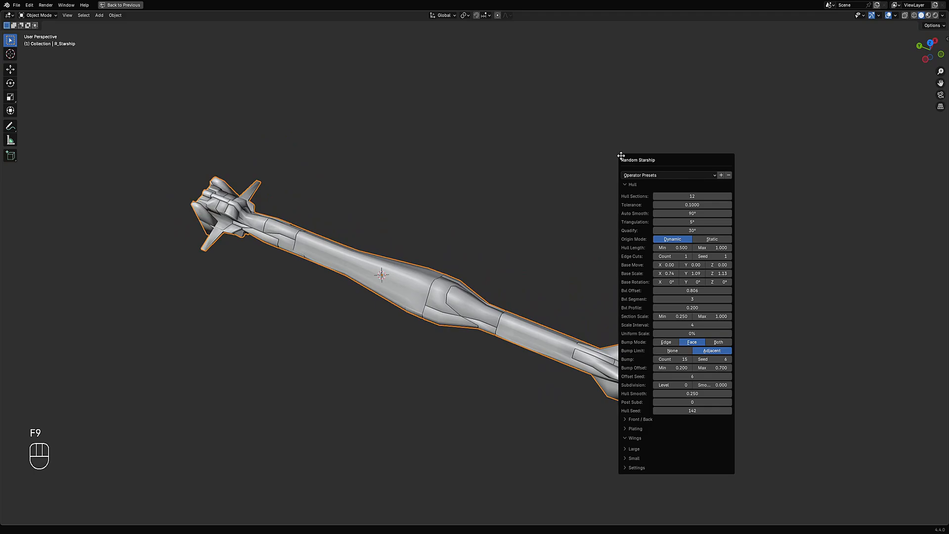
pyautogui.moveTo(636, 159); pyautogui.dragTo(645, 79)
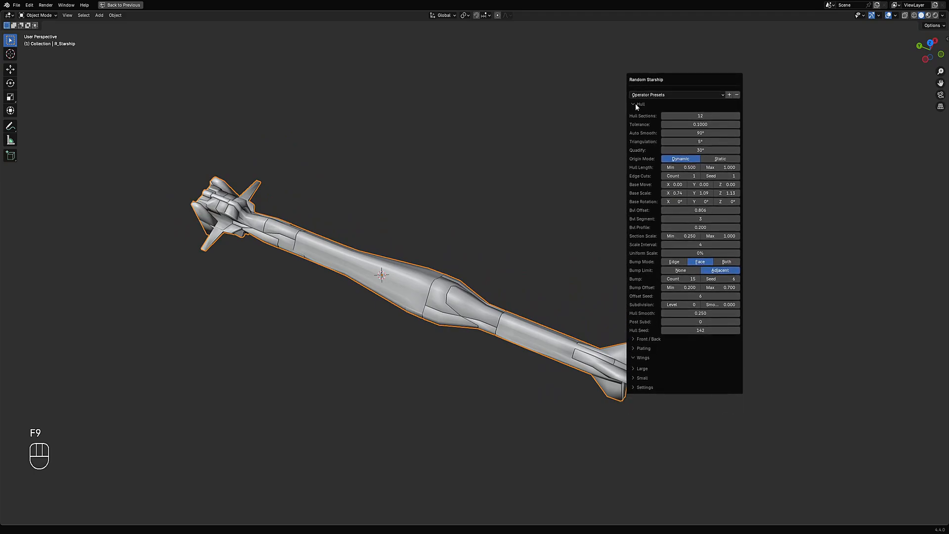
# - Expand and browse the Front / Back and Plating settings sections of the operator panel
pyautogui.click(648, 338)
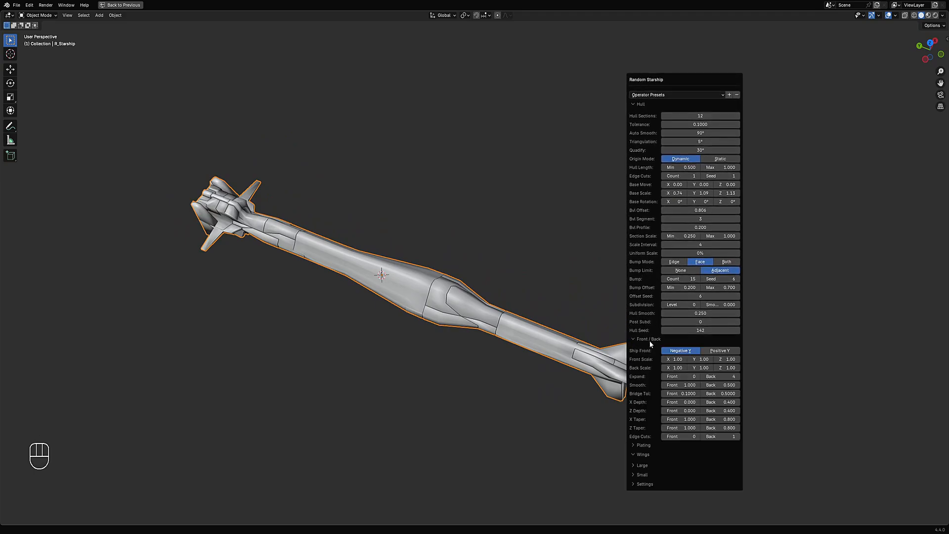
pyautogui.click(643, 445)
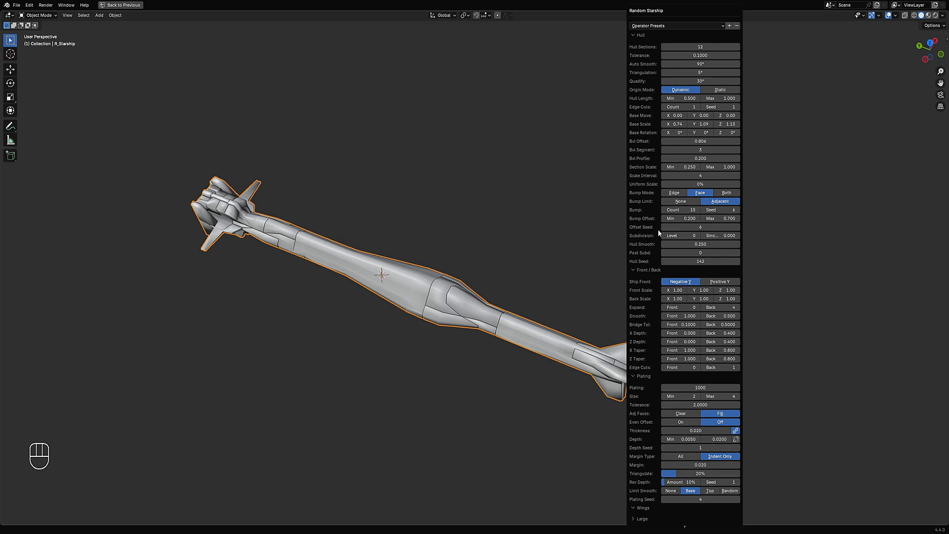
pyautogui.click(663, 26)
pyautogui.click(635, 269)
pyautogui.click(635, 269)
pyautogui.click(635, 269)
pyautogui.click(636, 269)
pyautogui.scroll(-1, 644, 517)
pyautogui.scroll(-1, 638, 378)
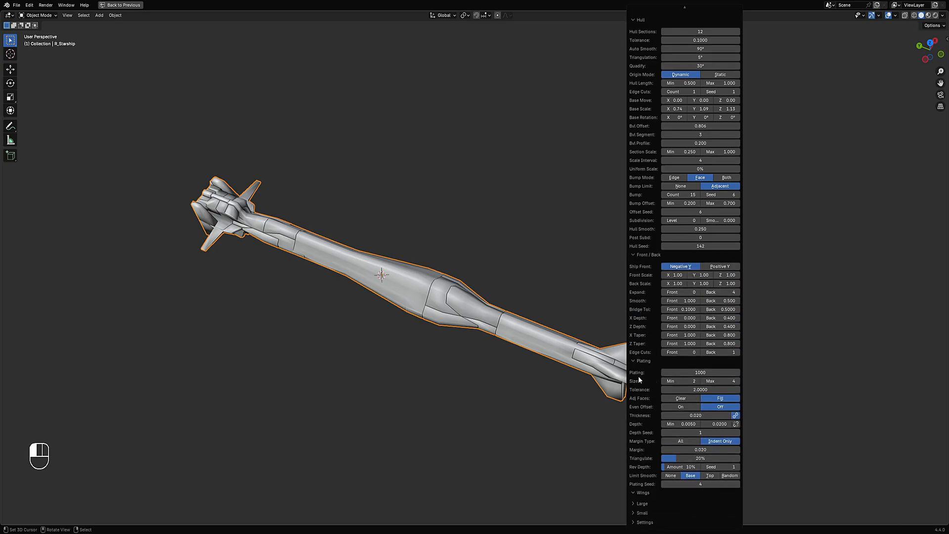
# - Collapse and re-expand the panel sections, leaving Hull and Plating open and Front / Back closed
pyautogui.click(643, 494)
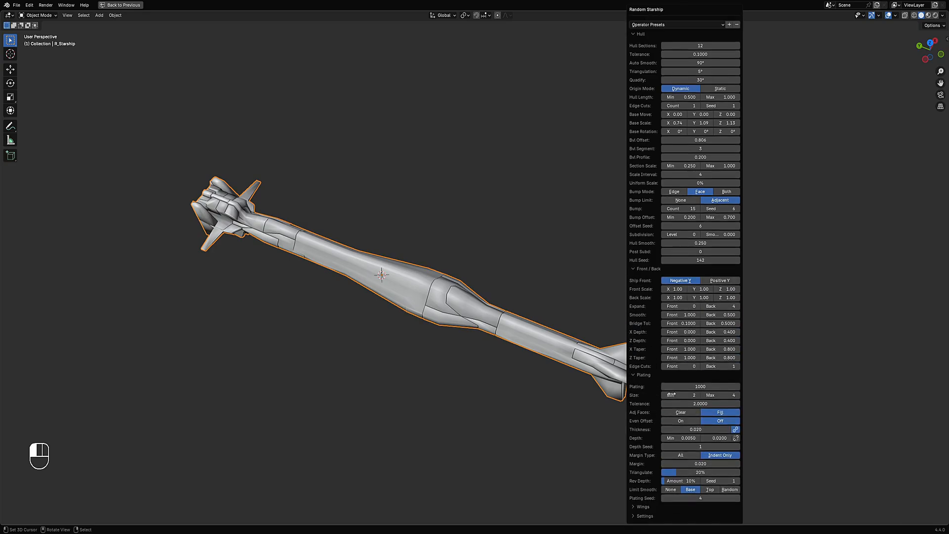
pyautogui.click(643, 33)
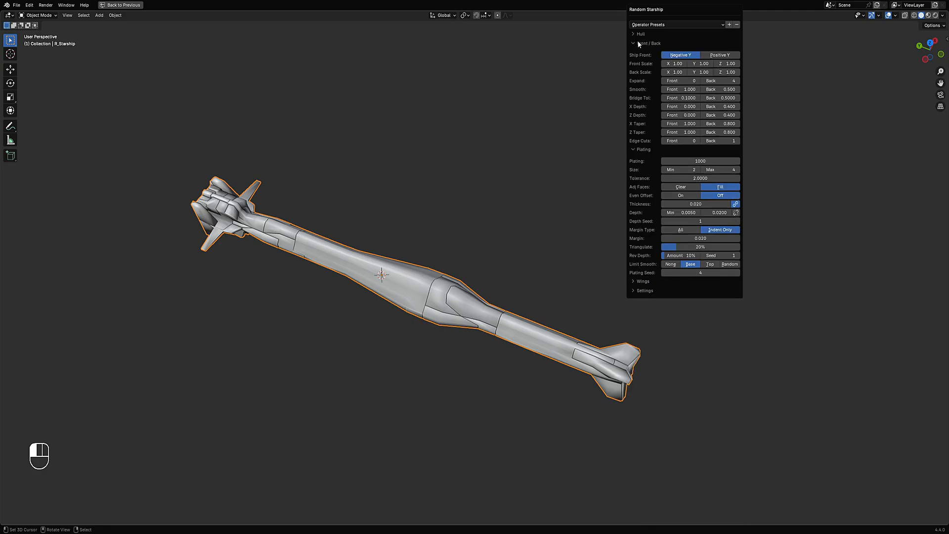
pyautogui.click(638, 43)
pyautogui.click(639, 52)
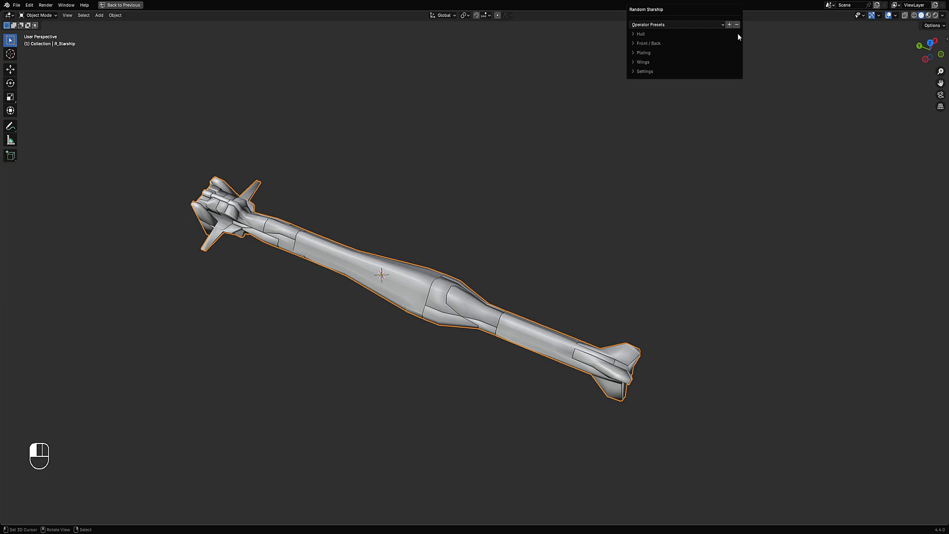
pyautogui.click(639, 45)
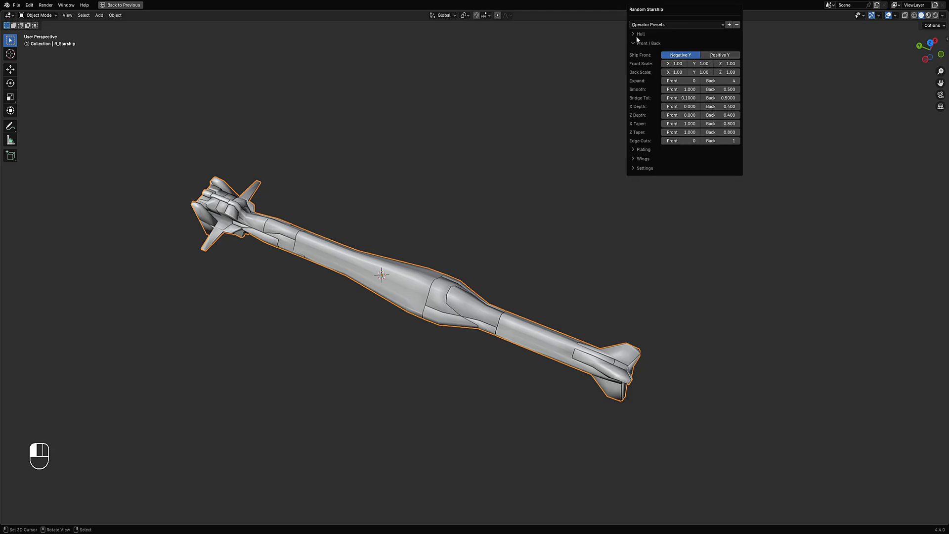
pyautogui.click(637, 35)
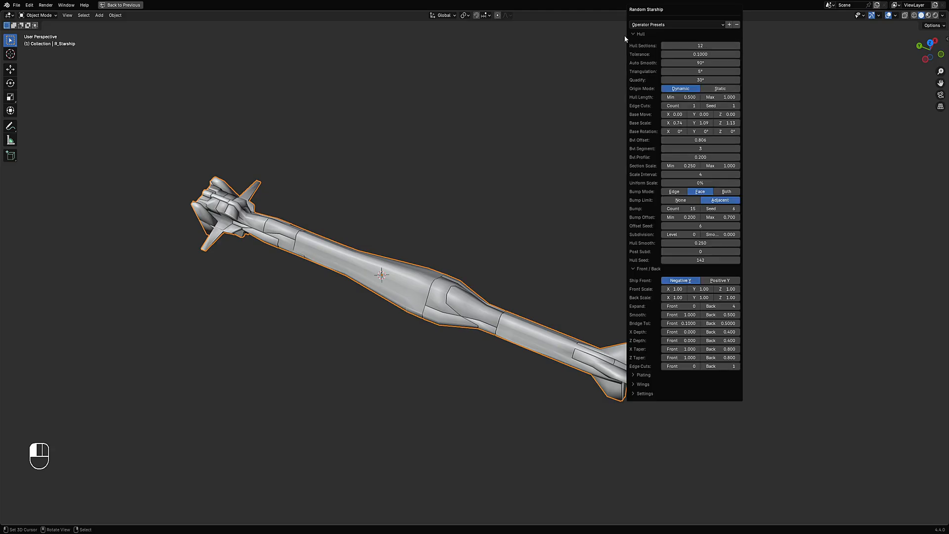
pyautogui.click(641, 375)
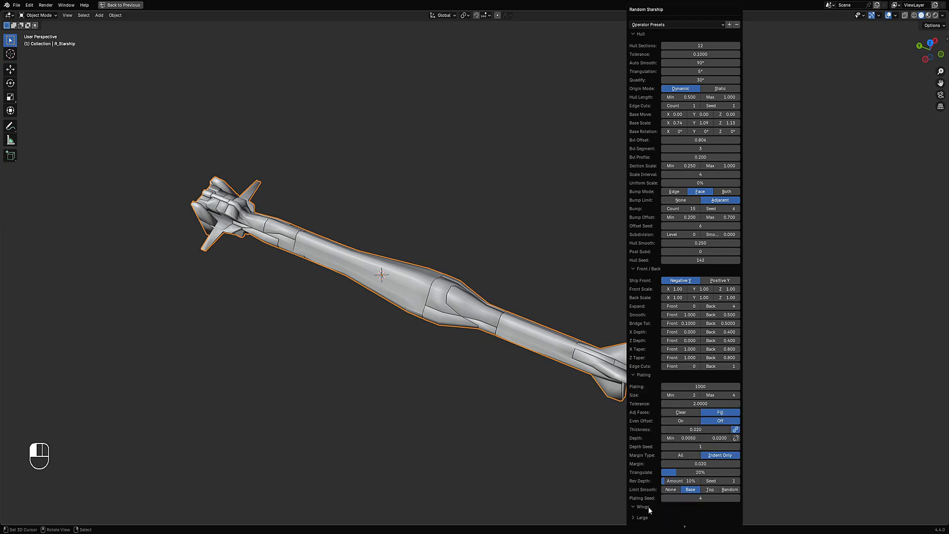
pyautogui.click(638, 35)
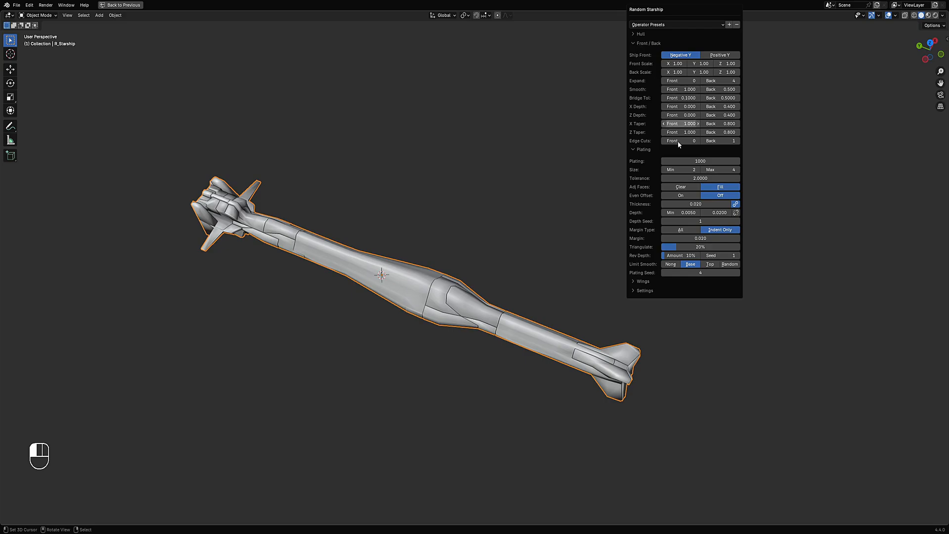
pyautogui.click(644, 43)
pyautogui.click(640, 35)
# - Raise the subdivision level to 2 and step the hull seed up to 145
pyautogui.press('ctrl')
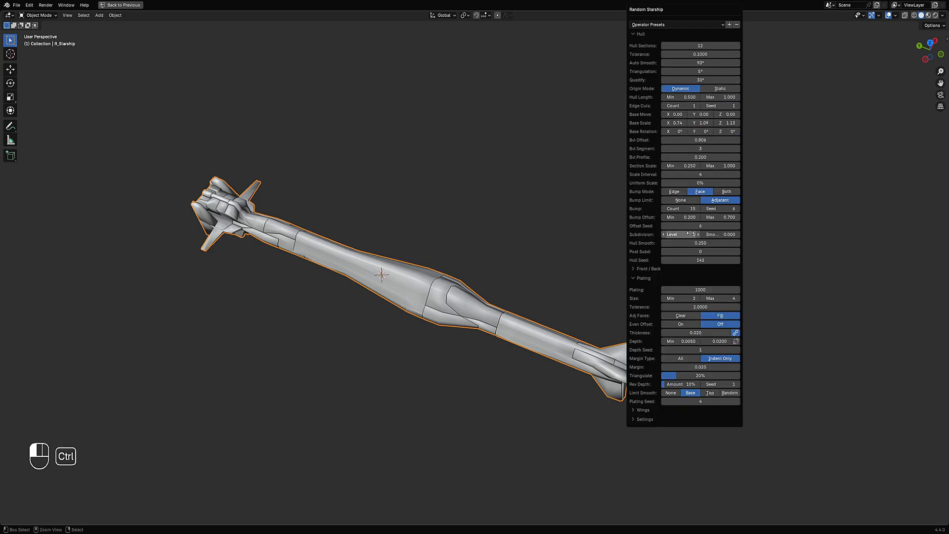
pyautogui.keyDown('ctrl'); pyautogui.scroll(1, 690, 234); pyautogui.keyUp('ctrl')
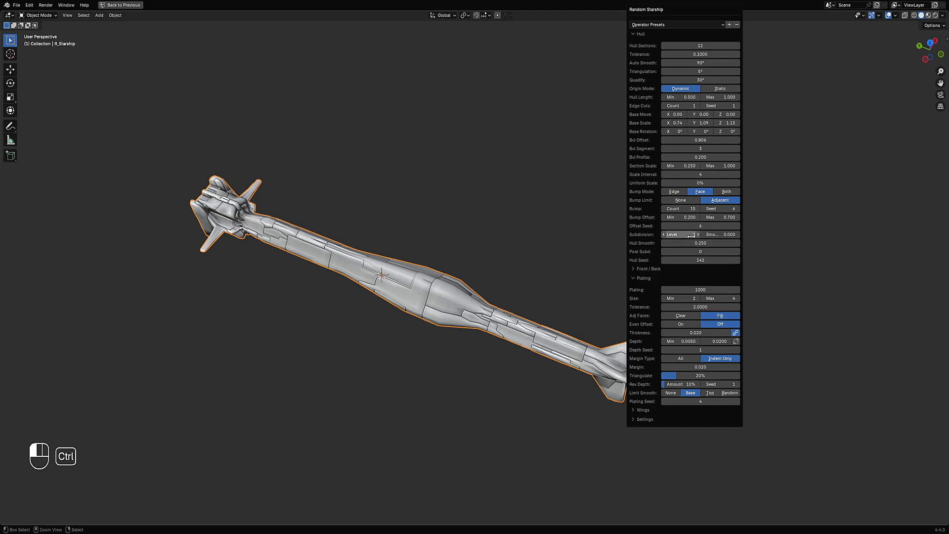
pyautogui.keyDown('ctrl'); pyautogui.scroll(1, 691, 236); pyautogui.keyUp('ctrl')
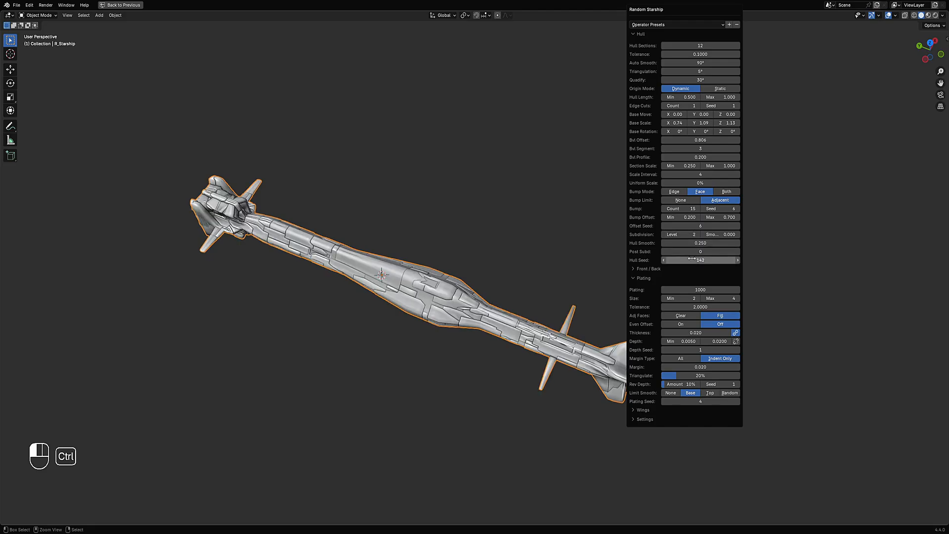
pyautogui.keyDown('ctrl'); pyautogui.scroll(1, 692, 259); pyautogui.keyUp('ctrl')
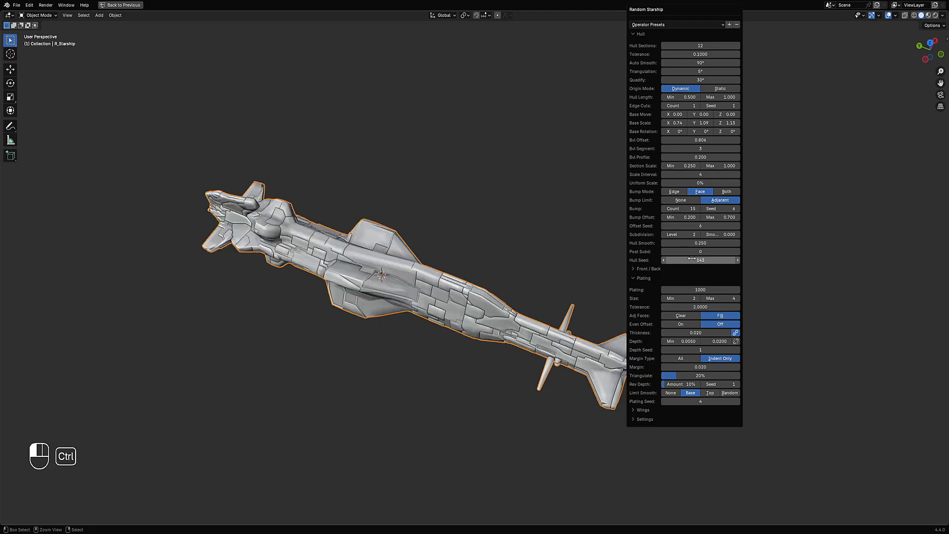
pyautogui.keyDown('ctrl'); pyautogui.scroll(1, 691, 259); pyautogui.keyUp('ctrl')
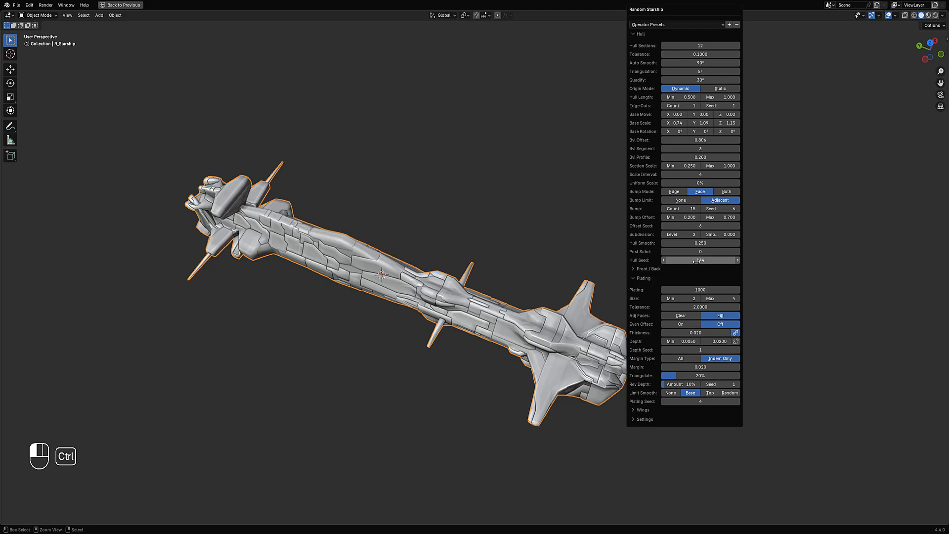
pyautogui.keyDown('ctrl'); pyautogui.scroll(1, 696, 260); pyautogui.keyUp('ctrl')
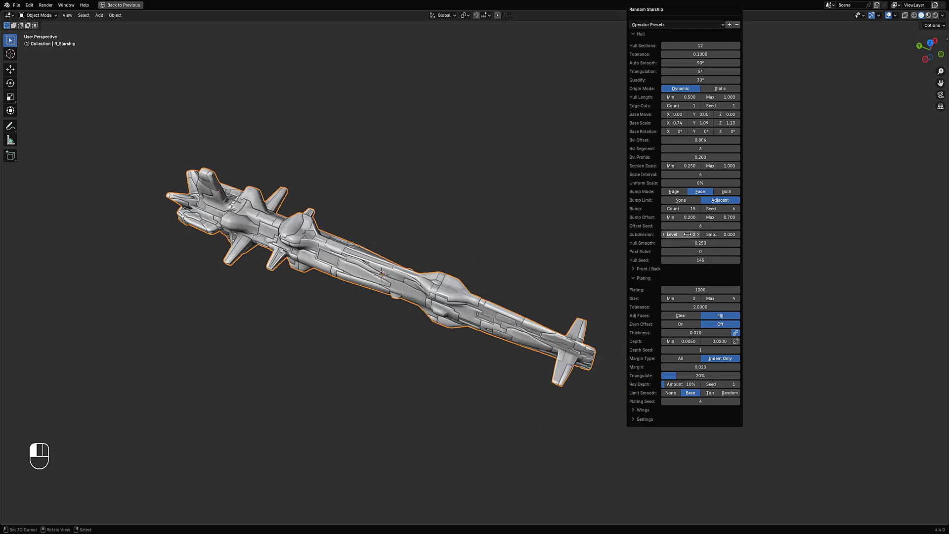
# - Lower the subdivision level to 0 and keep cycling the hull seed upward for new shapes
pyautogui.keyDown('ctrl'); pyautogui.scroll(-2, 687, 234); pyautogui.keyUp('ctrl')
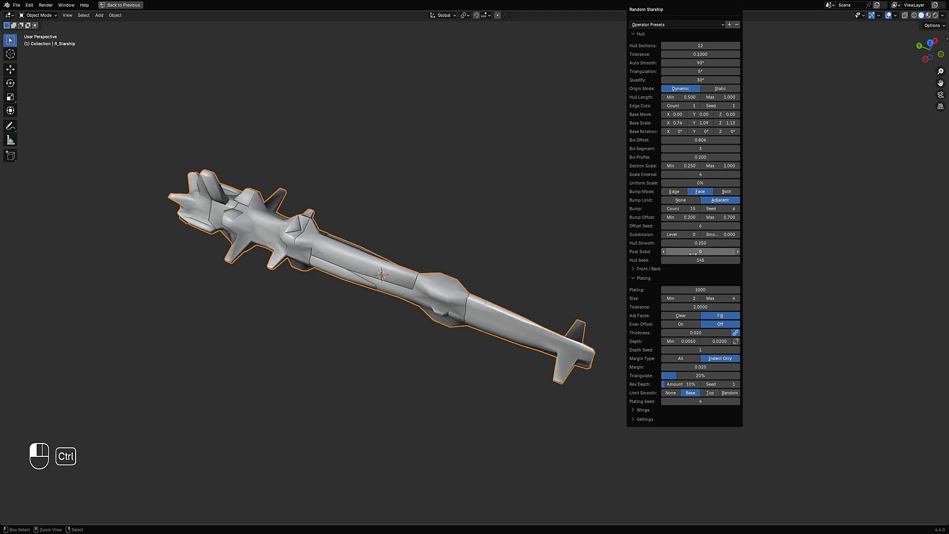
pyautogui.keyDown('ctrl'); pyautogui.scroll(1, 697, 260); pyautogui.keyUp('ctrl')
pyautogui.keyDown('ctrl'); pyautogui.scroll(9, 696, 260); pyautogui.keyUp('ctrl')
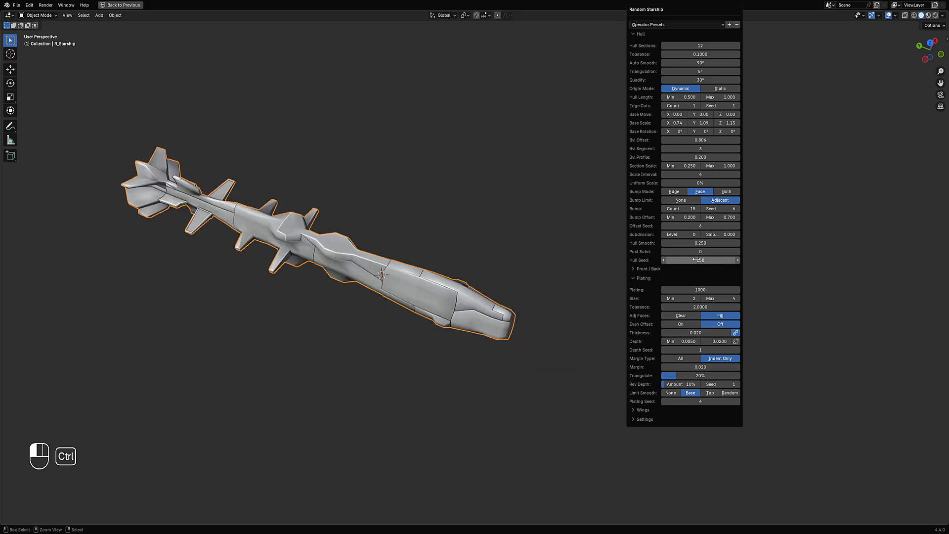
pyautogui.keyDown('ctrl'); pyautogui.scroll(9, 696, 260); pyautogui.keyUp('ctrl')
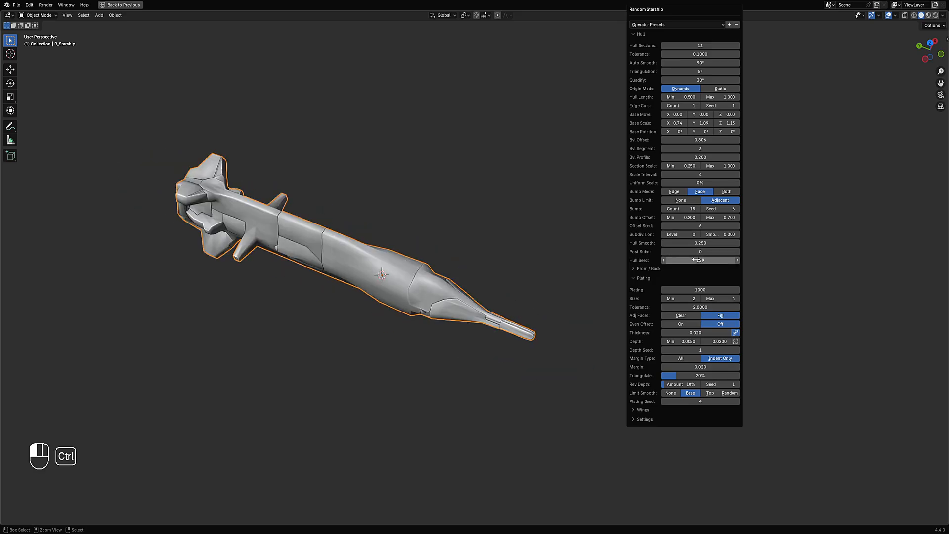
pyautogui.keyDown('ctrl'); pyautogui.scroll(5, 696, 260); pyautogui.keyUp('ctrl')
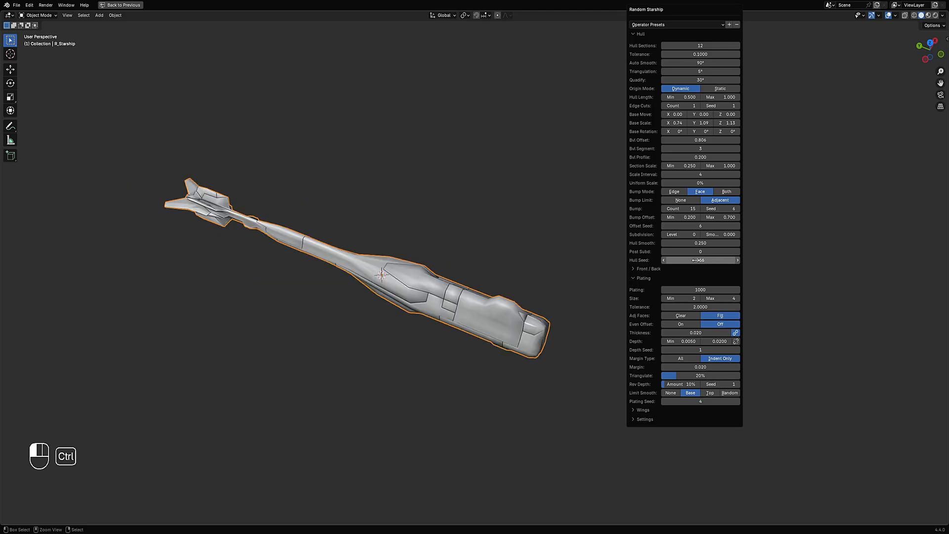
pyautogui.keyDown('ctrl'); pyautogui.scroll(2, 696, 260); pyautogui.keyUp('ctrl')
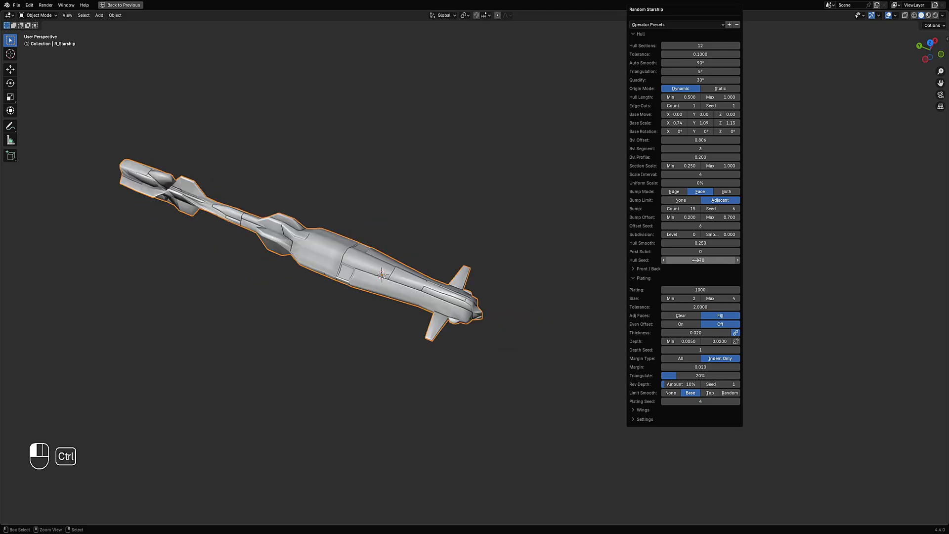
# - Set the hull seed to 169 and raise the subdivision level to 2
pyautogui.keyDown('ctrl'); pyautogui.scroll(-2, 696, 260); pyautogui.keyUp('ctrl')
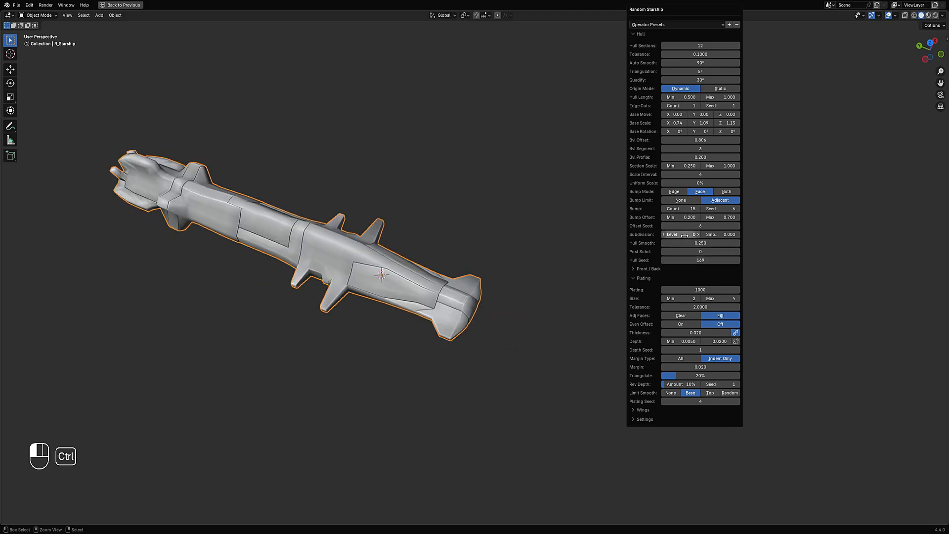
pyautogui.keyDown('ctrl'); pyautogui.scroll(1, 685, 235); pyautogui.keyUp('ctrl')
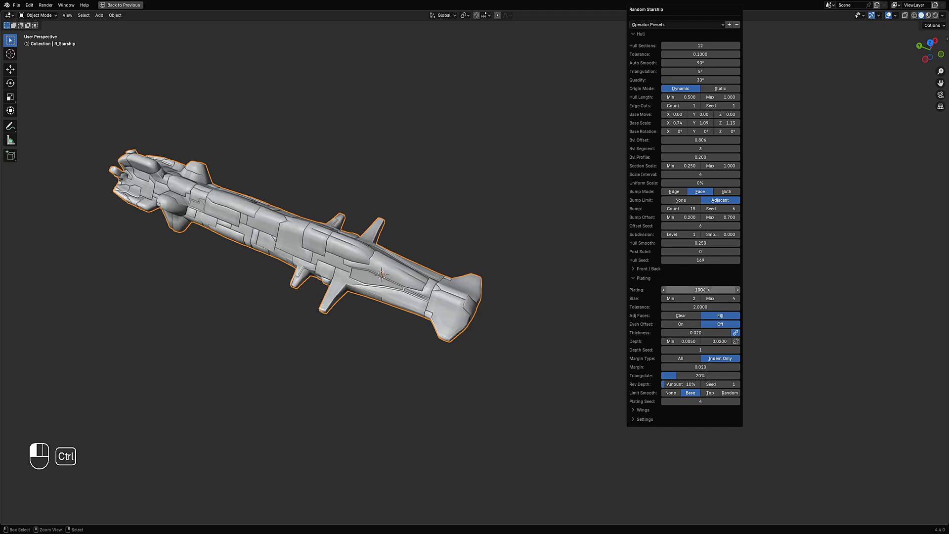
pyautogui.press('F9')
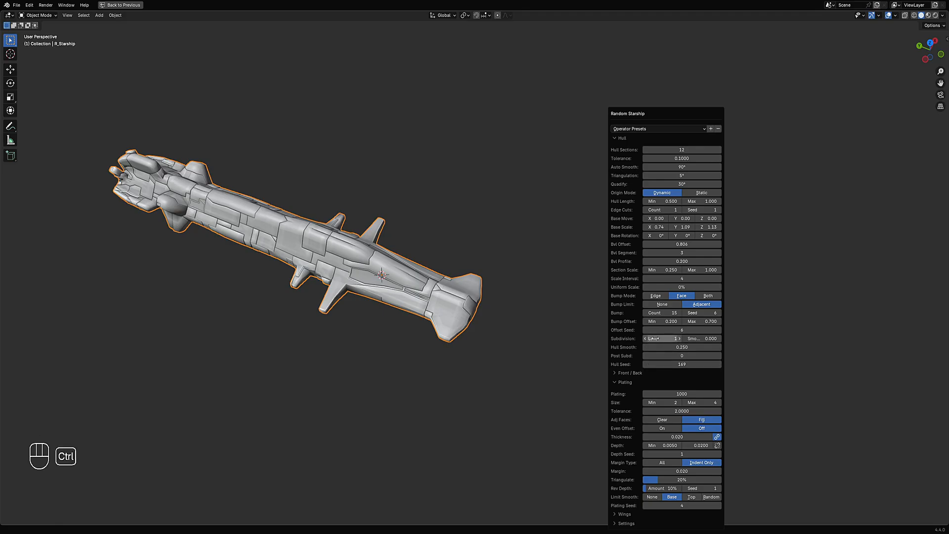
pyautogui.keyDown('ctrl'); pyautogui.scroll(1, 654, 338); pyautogui.keyUp('ctrl')
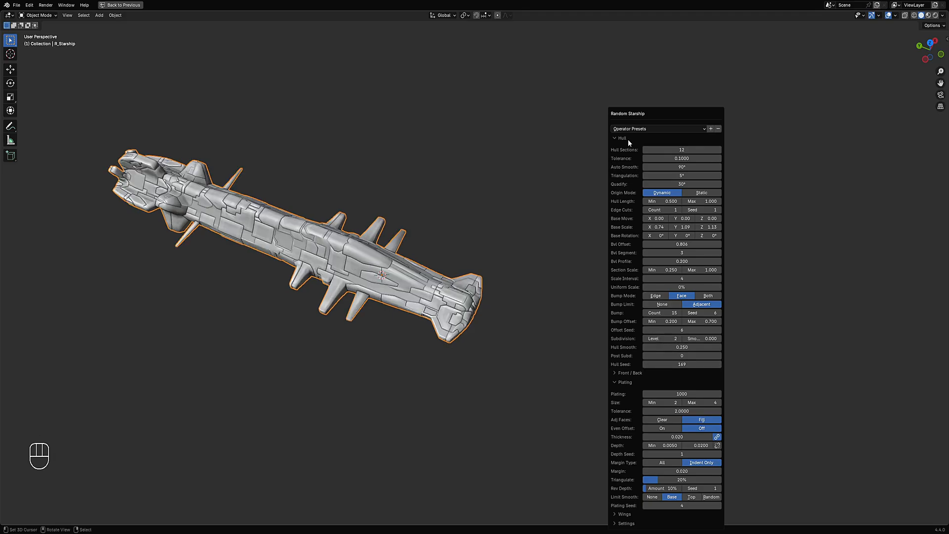
# - Collapse all sections of the operator panel and reopen only the Hull section
pyautogui.moveTo(634, 109); pyautogui.dragTo(623, 51)
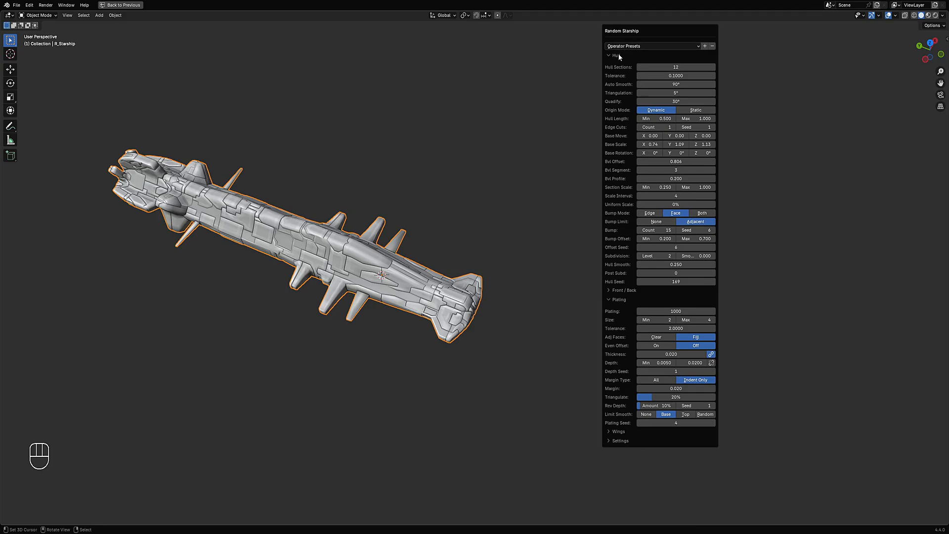
pyautogui.click(619, 54)
pyautogui.click(618, 55)
pyautogui.click(618, 54)
pyautogui.click(619, 55)
pyautogui.click(619, 54)
pyautogui.click(619, 55)
pyautogui.click(618, 55)
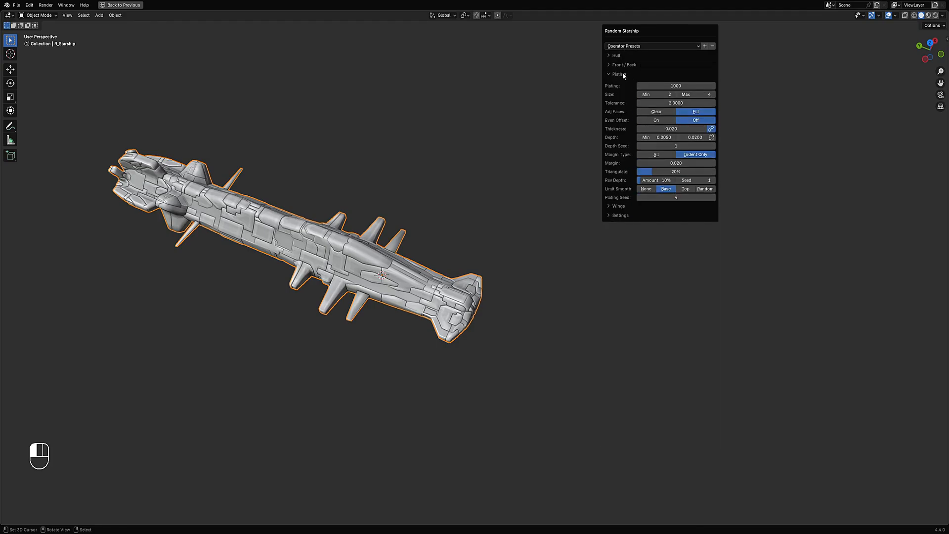
pyautogui.click(620, 74)
pyautogui.press('F9')
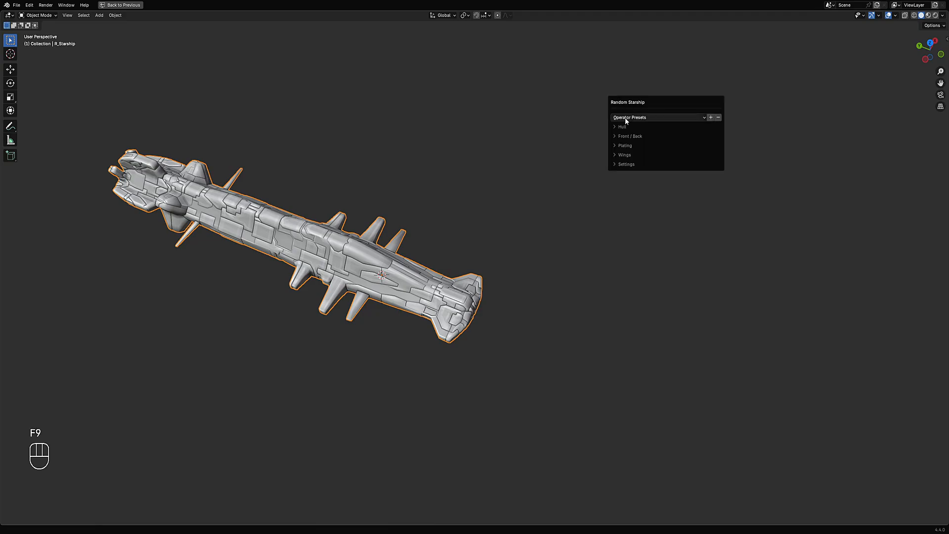
pyautogui.click(624, 126)
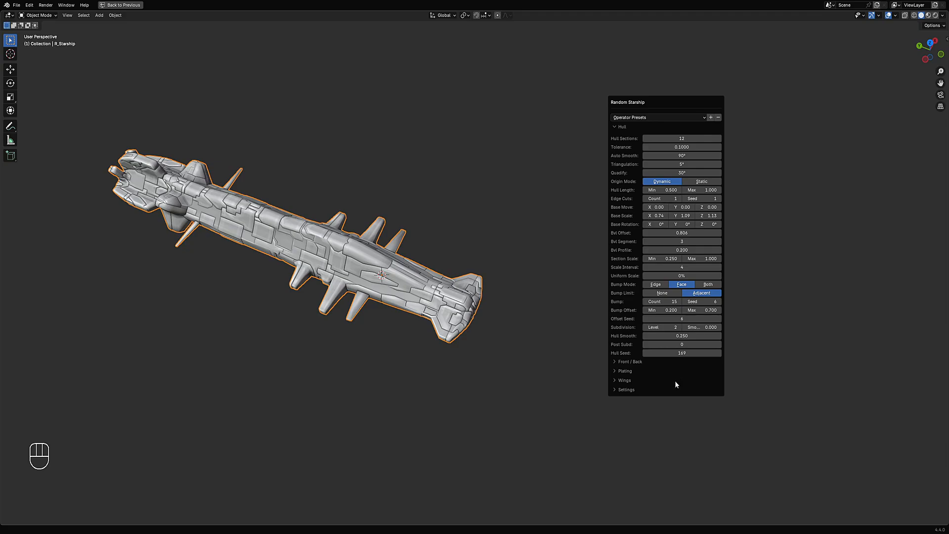
pyautogui.moveTo(636, 100); pyautogui.dragTo(586, 64)
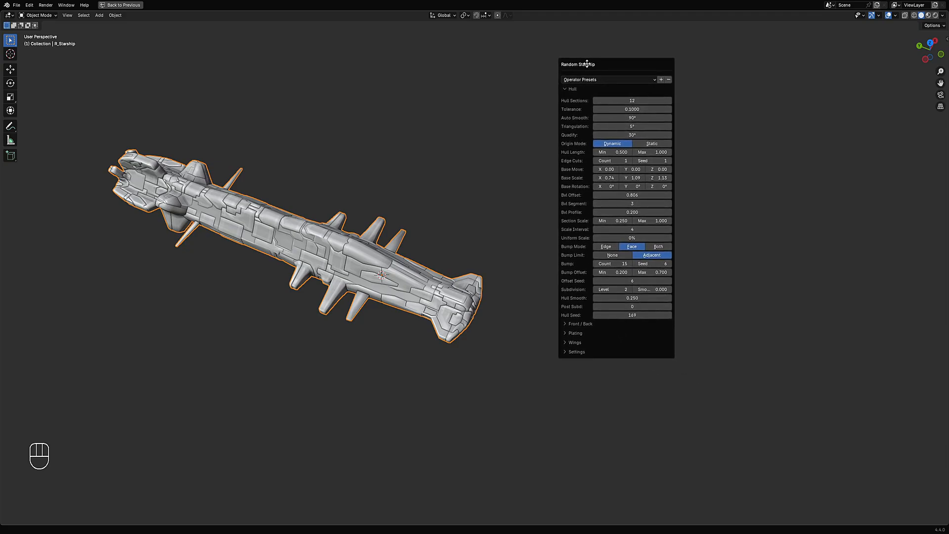
pyautogui.click(580, 90)
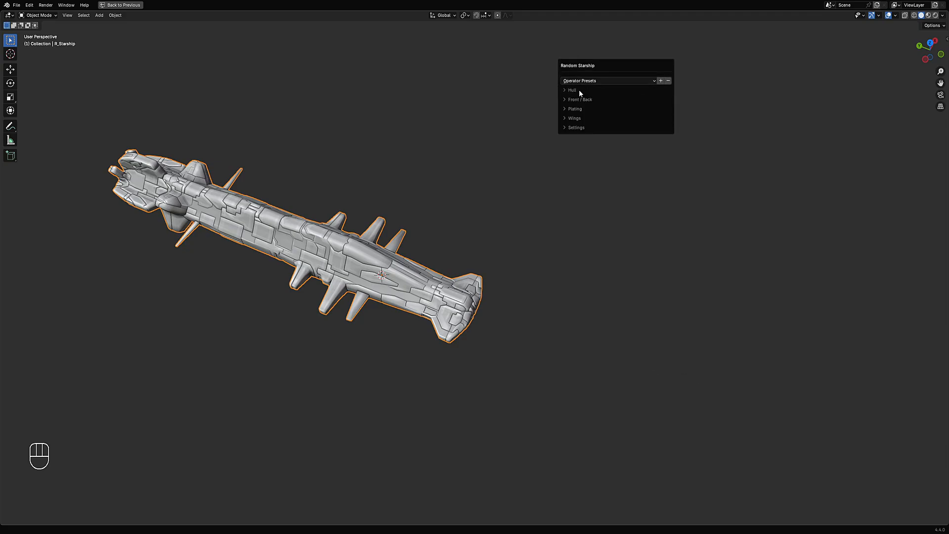
pyautogui.click(580, 90)
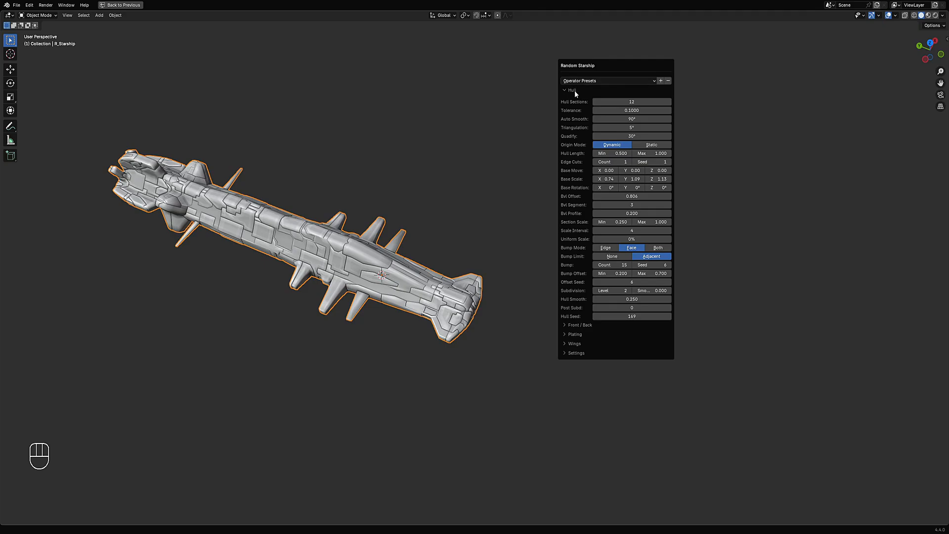
pyautogui.click(570, 325)
pyautogui.click(570, 324)
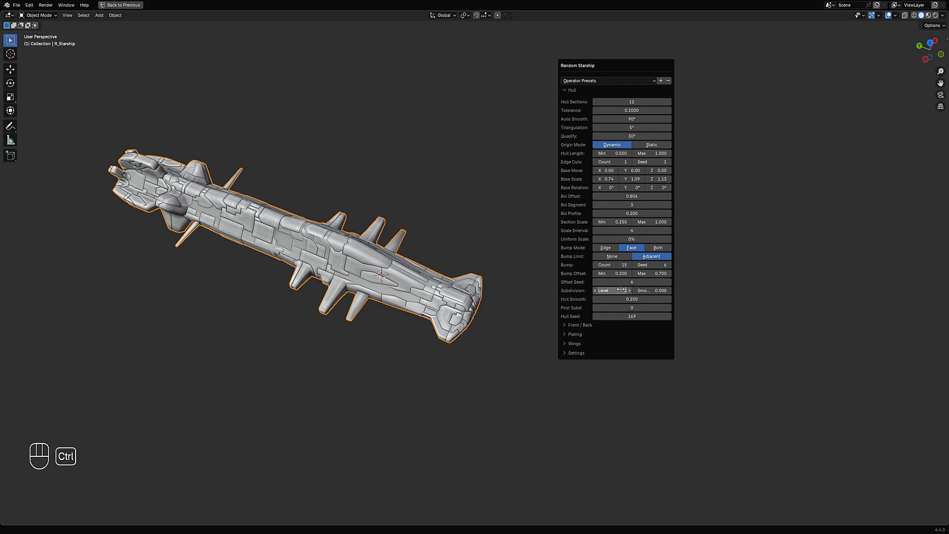
# - Drop the subdivision level to 0 and step the hull seed up to 211
pyautogui.keyDown('ctrl'); pyautogui.scroll(-1, 621, 290); pyautogui.keyUp('ctrl')
pyautogui.keyDown('ctrl'); pyautogui.scroll(4, 631, 317); pyautogui.keyUp('ctrl')
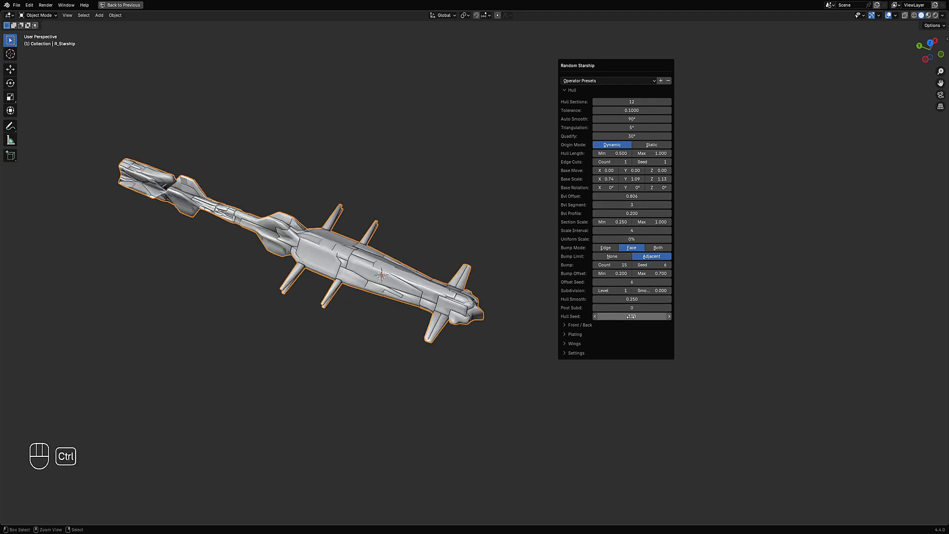
pyautogui.keyDown('ctrl'); pyautogui.scroll(3, 631, 317); pyautogui.keyUp('ctrl')
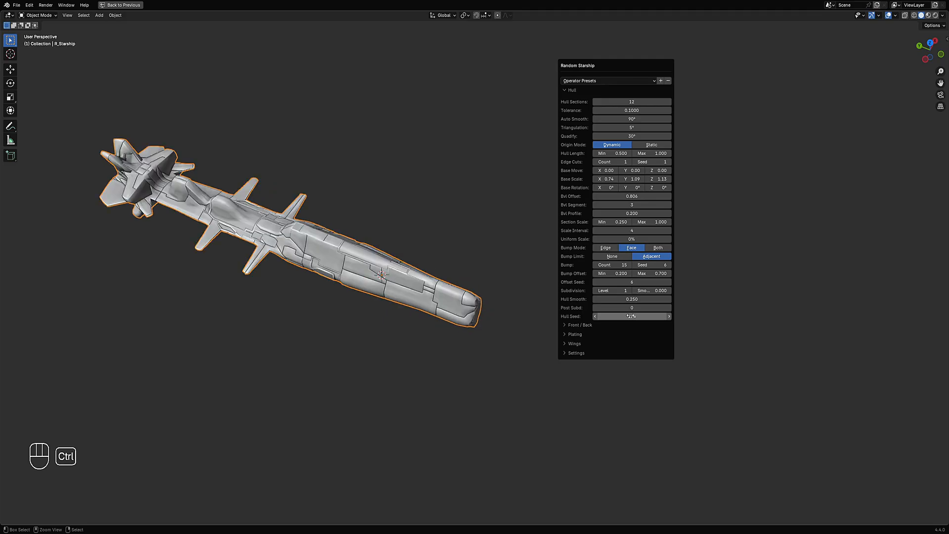
pyautogui.keyDown('ctrl'); pyautogui.scroll(1, 632, 316); pyautogui.keyUp('ctrl')
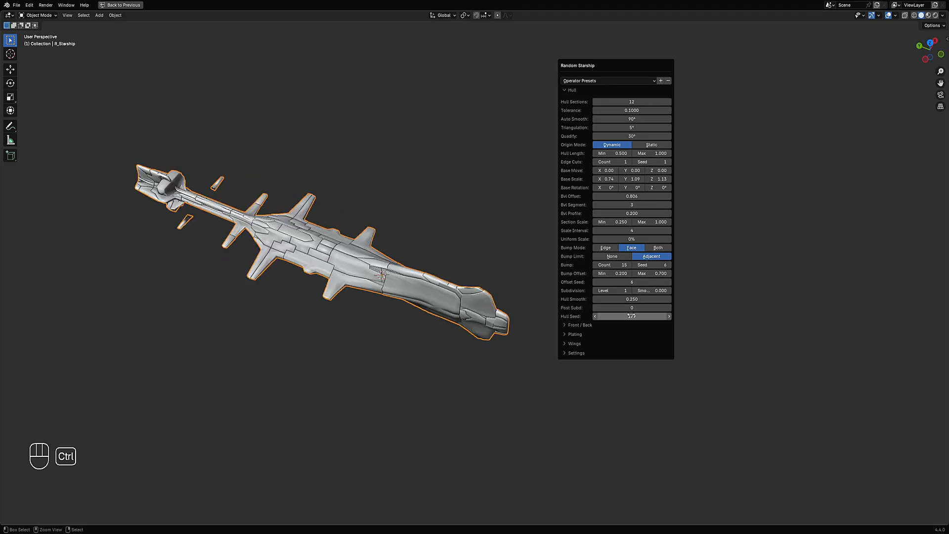
pyautogui.keyDown('ctrl'); pyautogui.scroll(3, 632, 315); pyautogui.keyUp('ctrl')
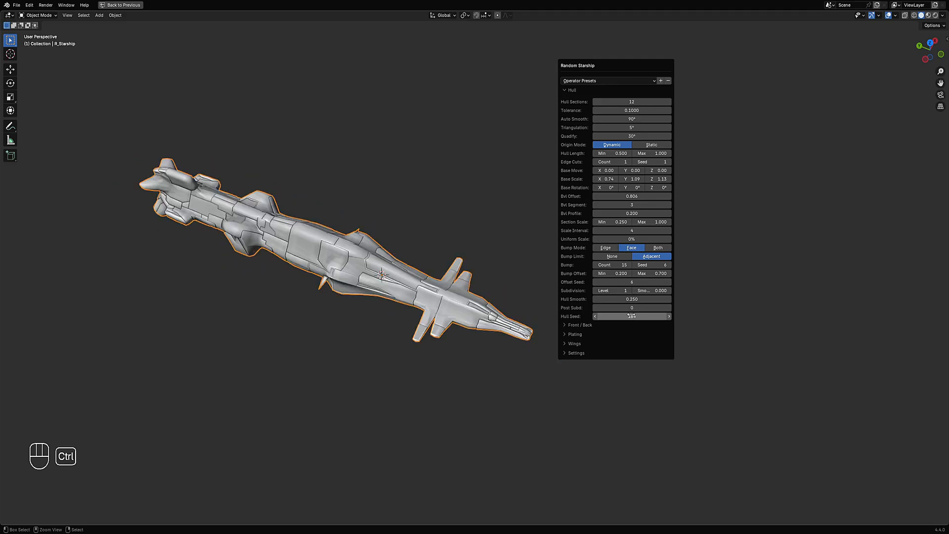
pyautogui.keyDown('ctrl'); pyautogui.scroll(1, 631, 317); pyautogui.keyUp('ctrl')
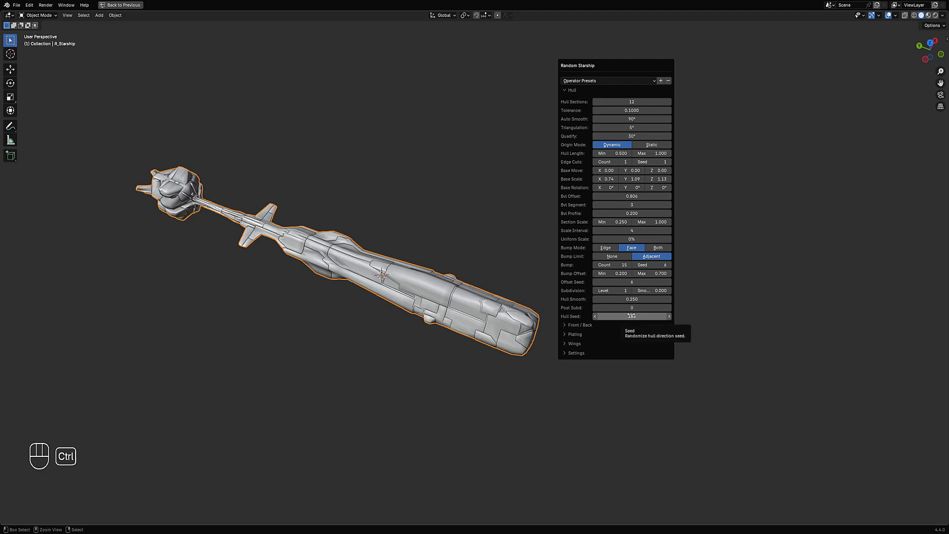
pyautogui.keyDown('ctrl'); pyautogui.scroll(1, 632, 316); pyautogui.keyUp('ctrl')
pyautogui.keyDown('ctrl'); pyautogui.scroll(-1, 613, 291); pyautogui.keyUp('ctrl')
pyautogui.keyDown('ctrl'); pyautogui.scroll(4, 628, 316); pyautogui.keyUp('ctrl')
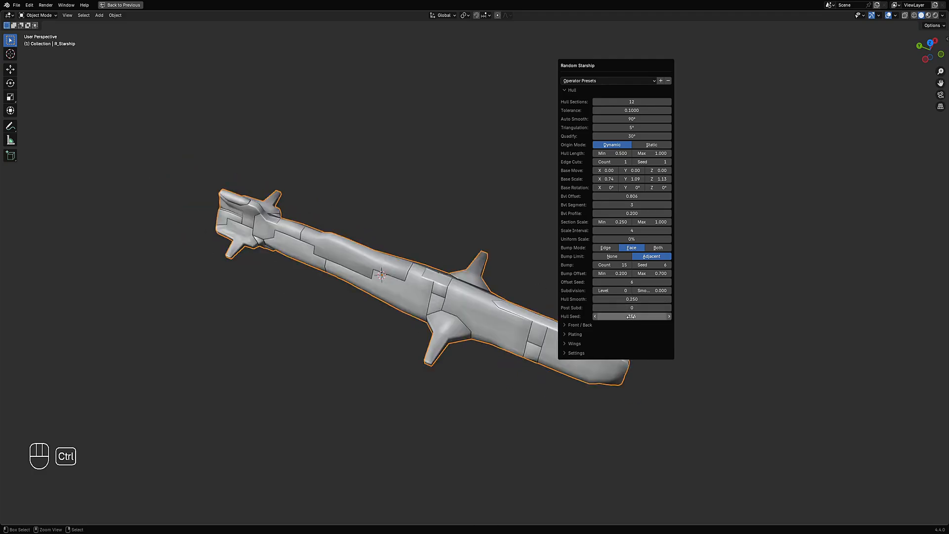
pyautogui.keyDown('ctrl'); pyautogui.scroll(4, 631, 316); pyautogui.keyUp('ctrl')
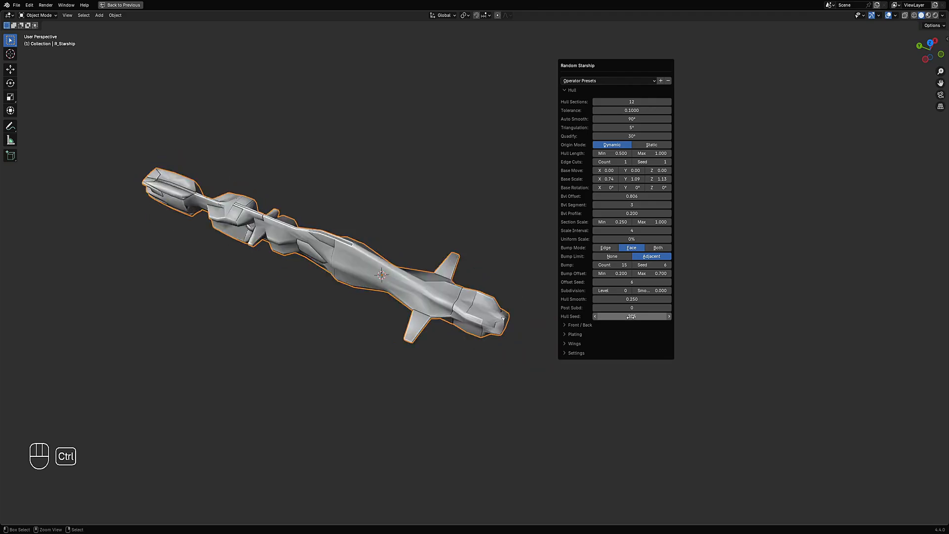
pyautogui.keyDown('ctrl'); pyautogui.scroll(6, 631, 316); pyautogui.keyUp('ctrl')
# - Peek at the Settings section and step the hull seed up to 228
pyautogui.click(589, 353)
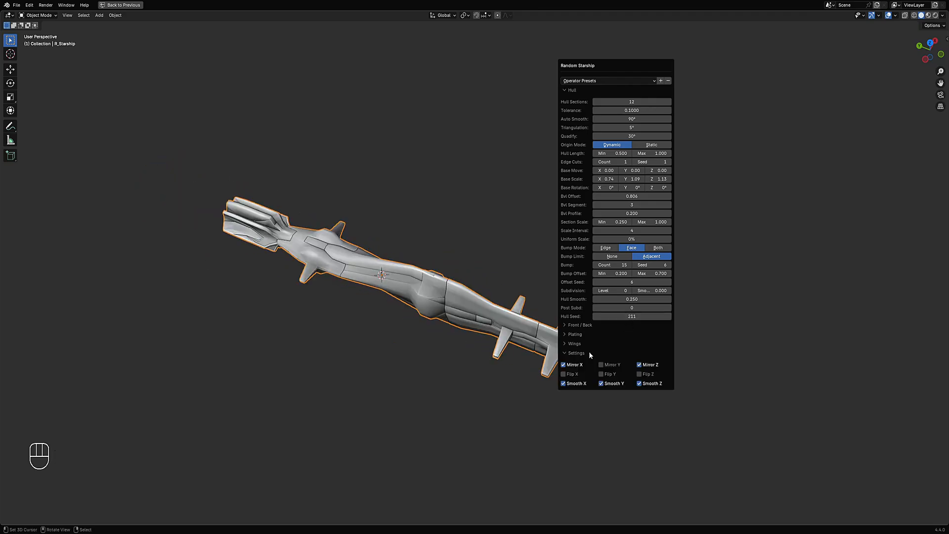
pyautogui.click(570, 357)
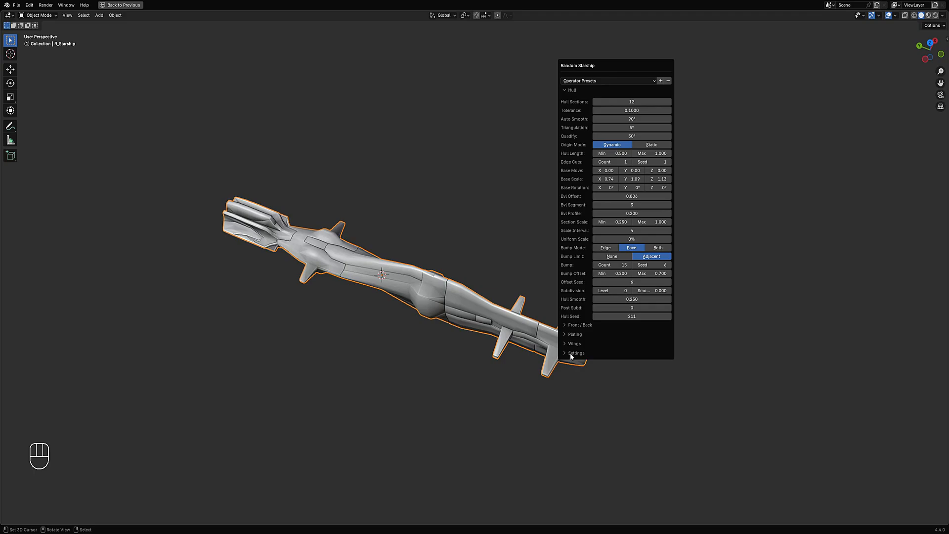
pyautogui.keyDown('ctrl'); pyautogui.scroll(3, 633, 317); pyautogui.keyUp('ctrl')
pyautogui.keyDown('ctrl'); pyautogui.scroll(2, 633, 316); pyautogui.keyUp('ctrl')
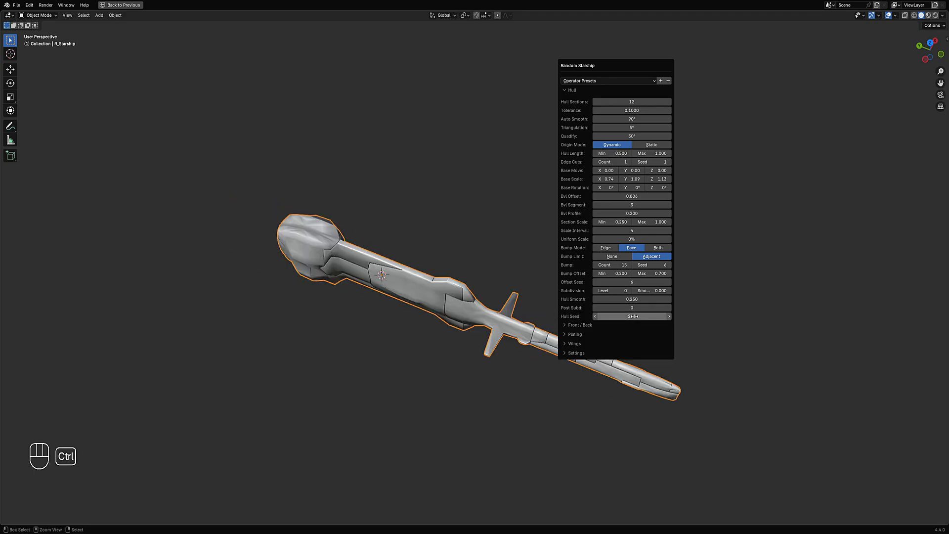
pyautogui.keyDown('ctrl'); pyautogui.scroll(4, 633, 316); pyautogui.keyUp('ctrl')
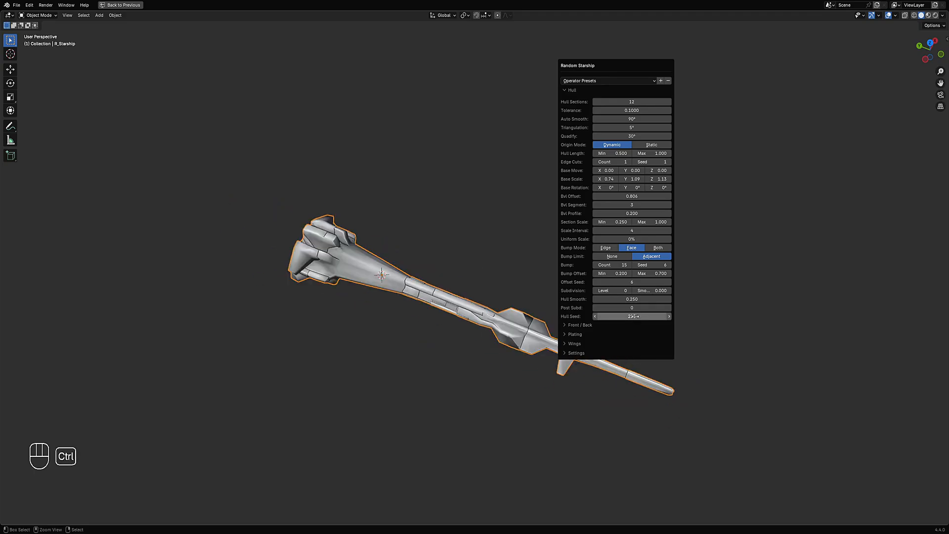
pyautogui.keyDown('ctrl'); pyautogui.scroll(2, 634, 317); pyautogui.keyUp('ctrl')
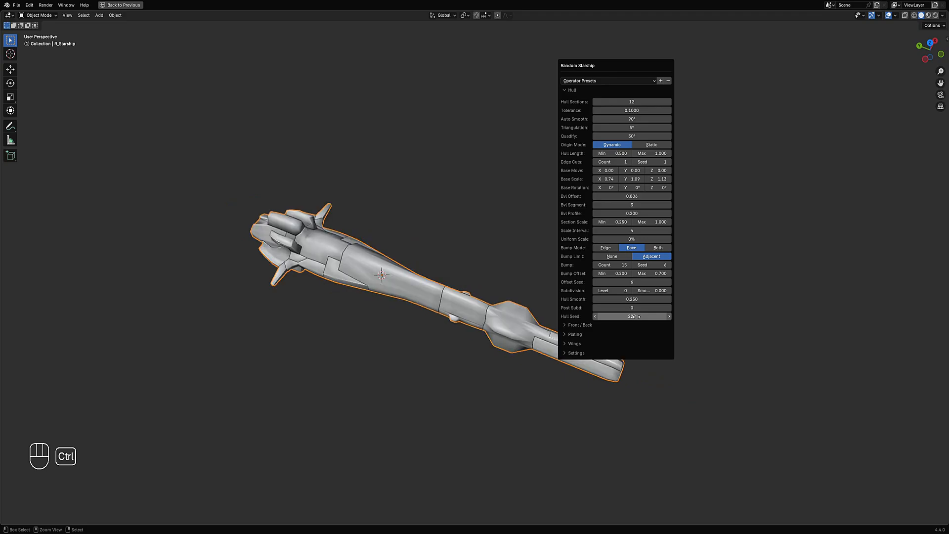
pyautogui.moveTo(634, 316); pyautogui.dragTo(607, 197, button='middle')
pyautogui.press('F9')
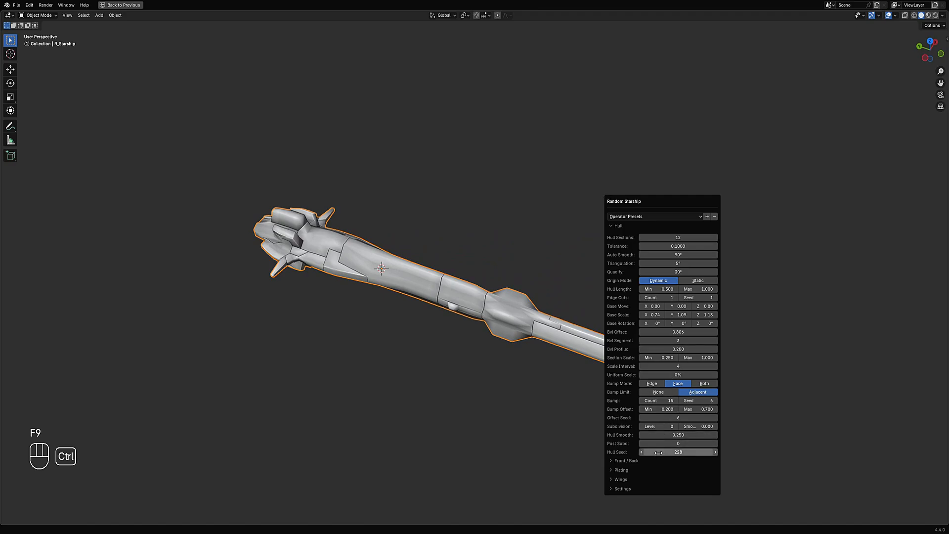
# - Step the hull seed up to 257, previewing subdivision levels 1 and 2 before returning to level 0
pyautogui.keyDown('ctrl'); pyautogui.scroll(4, 659, 452); pyautogui.keyUp('ctrl')
pyautogui.keyDown('ctrl'); pyautogui.scroll(5, 659, 451); pyautogui.keyUp('ctrl')
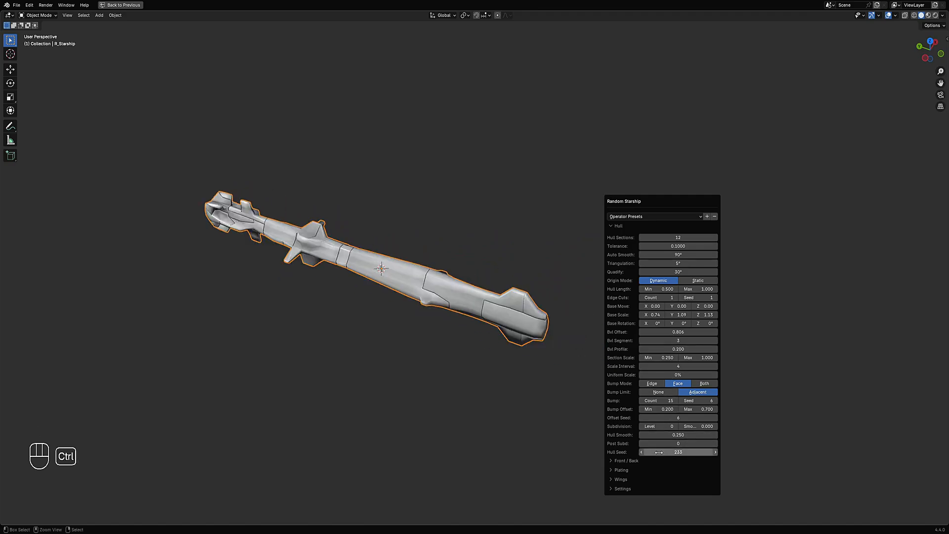
pyautogui.keyDown('ctrl'); pyautogui.scroll(6, 659, 452); pyautogui.keyUp('ctrl')
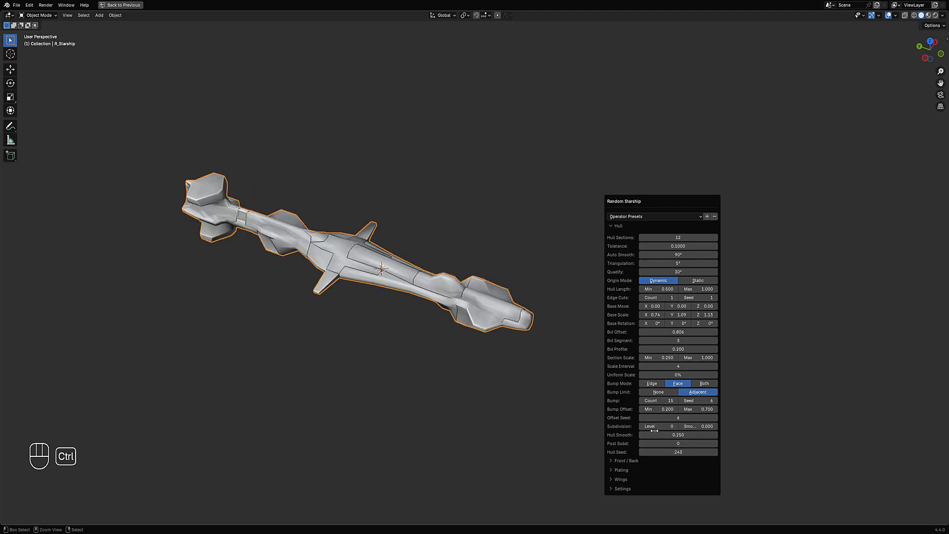
pyautogui.keyDown('ctrl'); pyautogui.scroll(1, 654, 426); pyautogui.keyUp('ctrl')
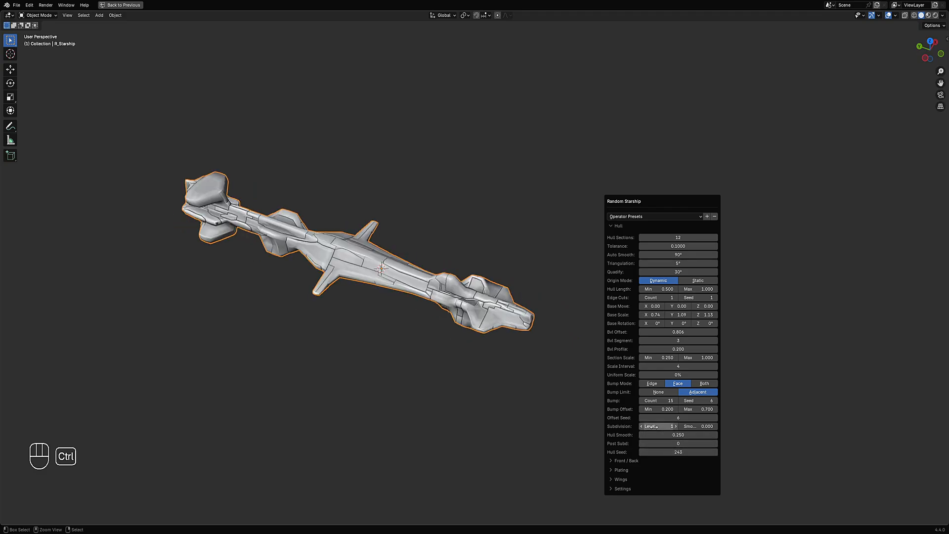
pyautogui.keyDown('ctrl'); pyautogui.scroll(1, 657, 426); pyautogui.keyUp('ctrl')
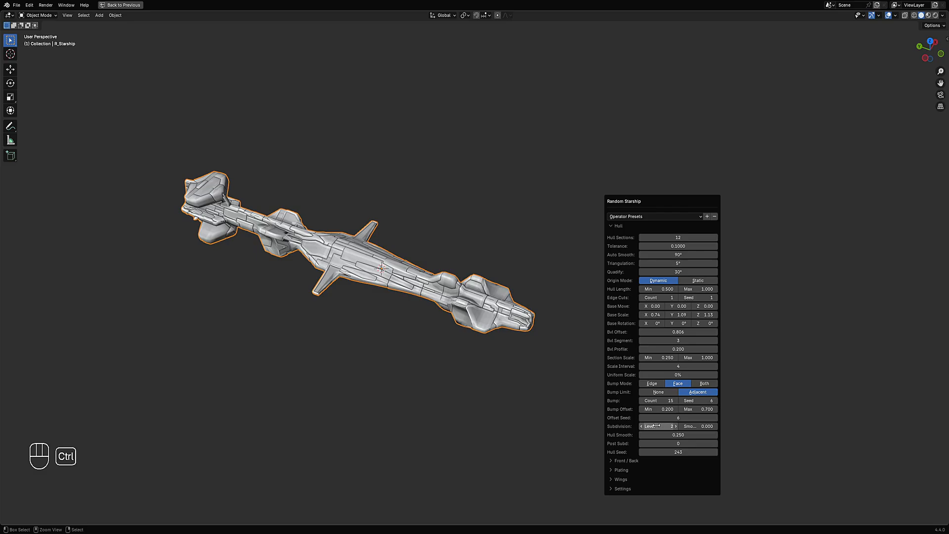
pyautogui.keyDown('ctrl'); pyautogui.scroll(-2, 656, 426); pyautogui.keyUp('ctrl')
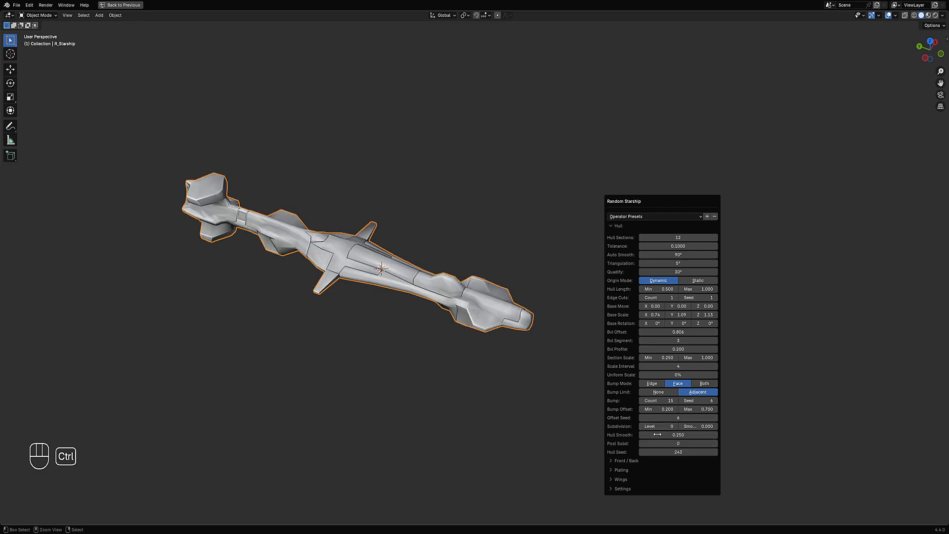
pyautogui.keyDown('ctrl'); pyautogui.scroll(1, 663, 452); pyautogui.keyUp('ctrl')
pyautogui.keyDown('ctrl'); pyautogui.scroll(9, 663, 452); pyautogui.keyUp('ctrl')
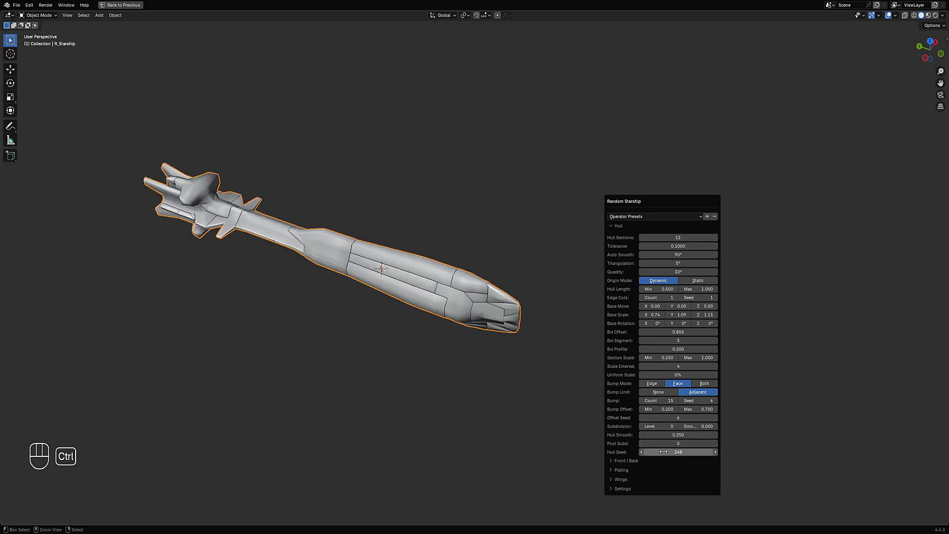
pyautogui.keyDown('ctrl'); pyautogui.scroll(4, 663, 452); pyautogui.keyUp('ctrl')
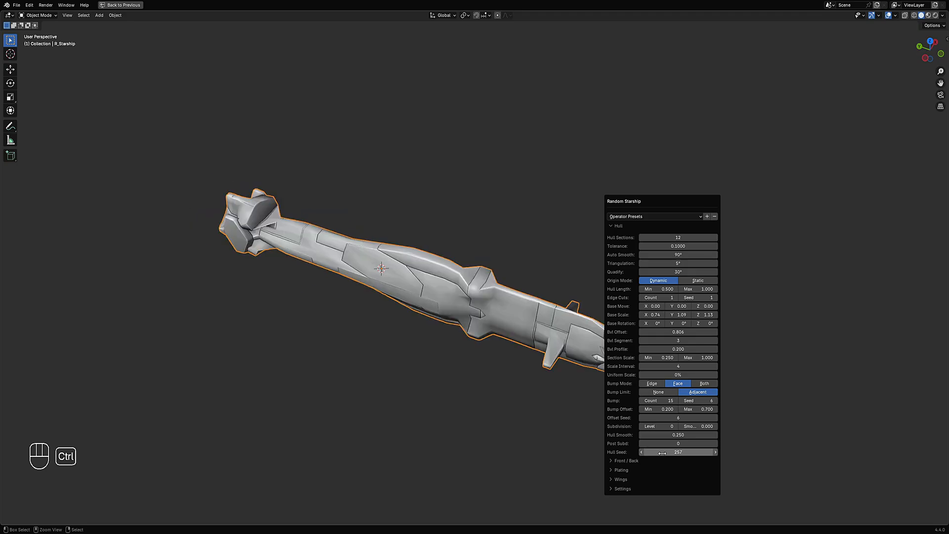
# - Set the hull seed to 262 and reduce the hull sections to 8
pyautogui.moveTo(620, 212); pyautogui.dragTo(706, 97)
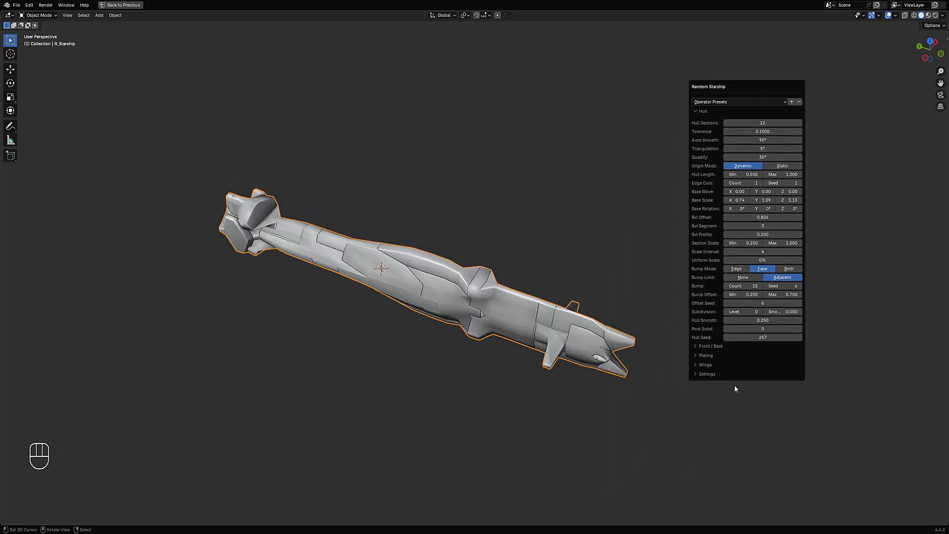
pyautogui.keyDown('ctrl'); pyautogui.scroll(5, 743, 337); pyautogui.keyUp('ctrl')
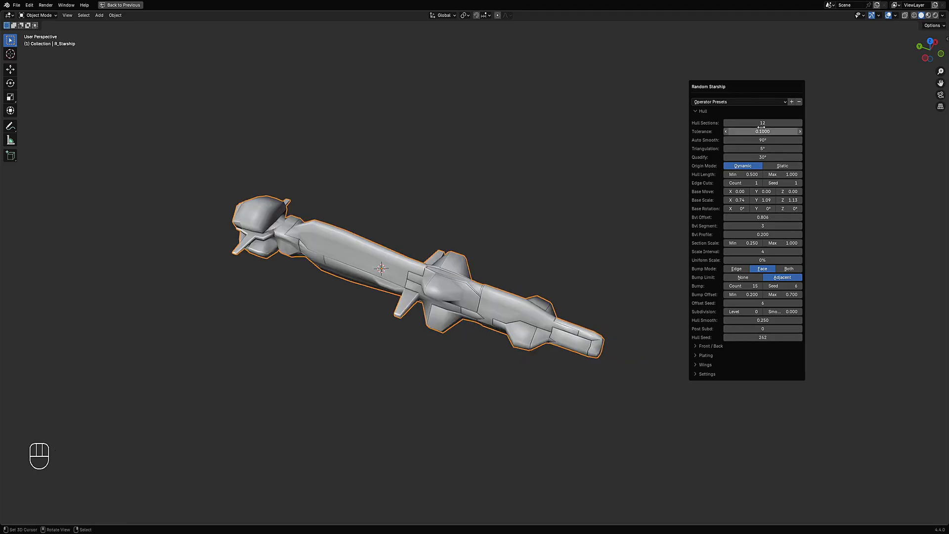
pyautogui.moveTo(762, 123)
pyautogui.mouseDown()
pyautogui.moveTo(779, 123)
pyautogui.moveTo(764, 123)
pyautogui.mouseUp()
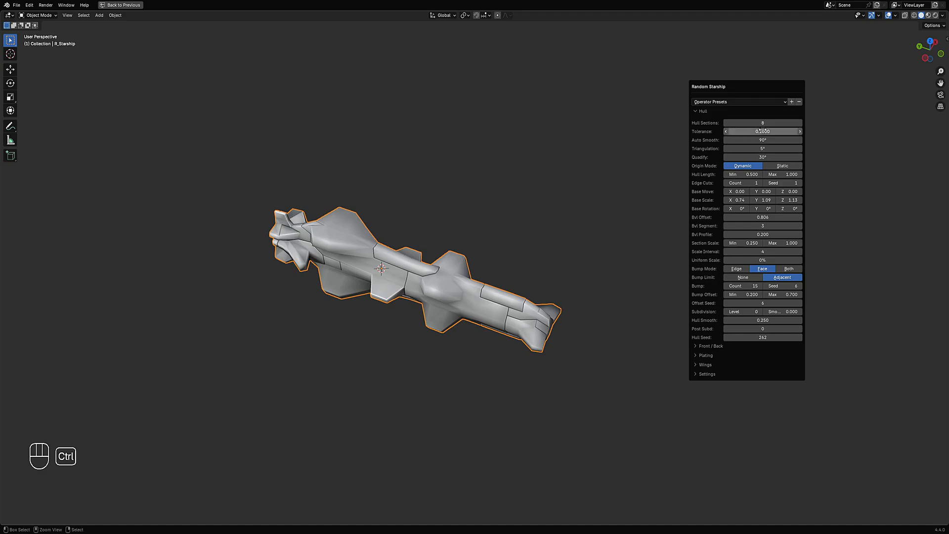
# - Step the hull seed up to 307, previewing each generated starship shape
pyautogui.keyDown('ctrl'); pyautogui.scroll(4, 758, 339); pyautogui.keyUp('ctrl')
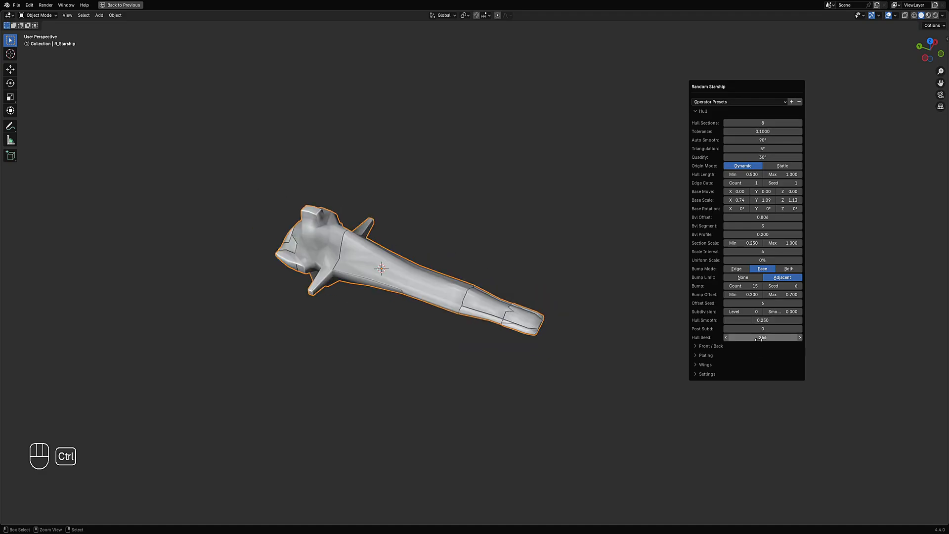
pyautogui.keyDown('ctrl'); pyautogui.scroll(9, 758, 340); pyautogui.keyUp('ctrl')
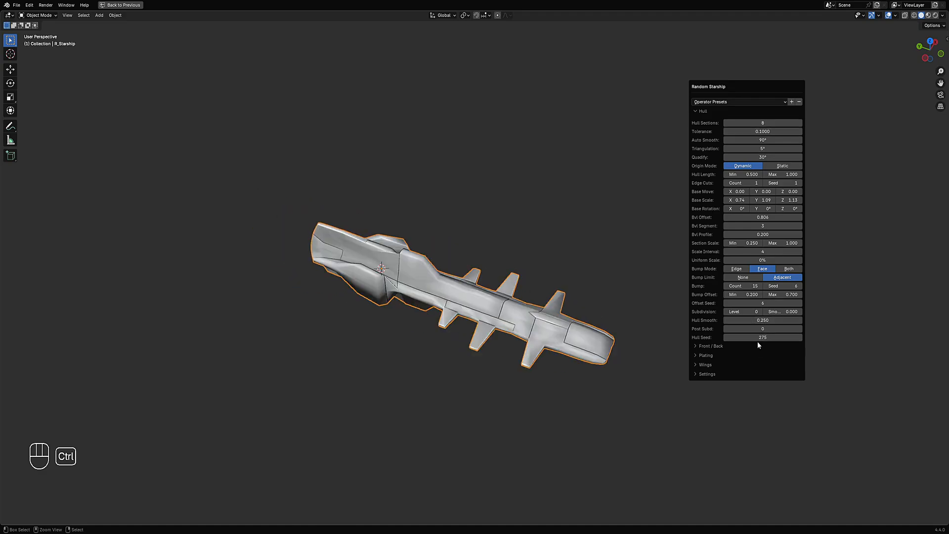
pyautogui.keyDown('ctrl'); pyautogui.scroll(5, 757, 341); pyautogui.keyUp('ctrl')
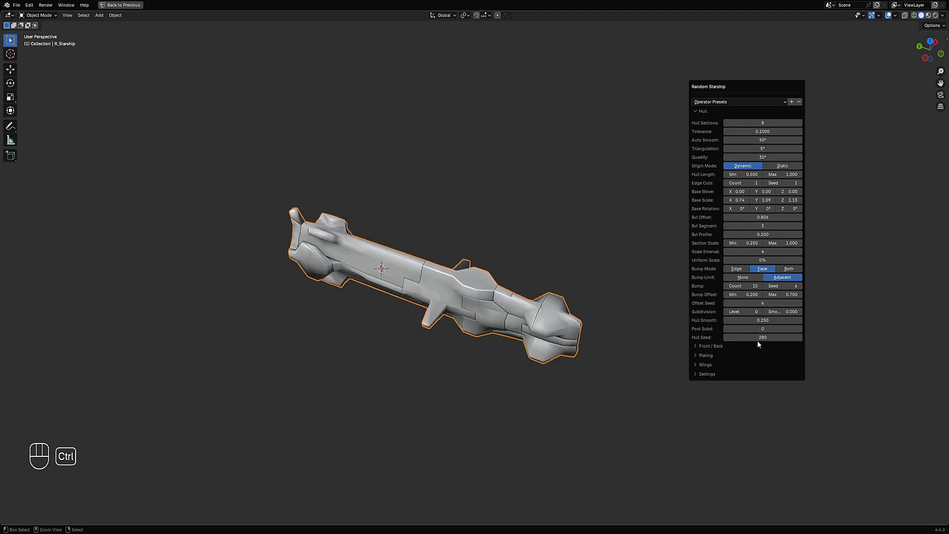
pyautogui.keyDown('ctrl'); pyautogui.scroll(5, 758, 340); pyautogui.keyUp('ctrl')
pyautogui.keyDown('ctrl'); pyautogui.scroll(4, 758, 340); pyautogui.keyUp('ctrl')
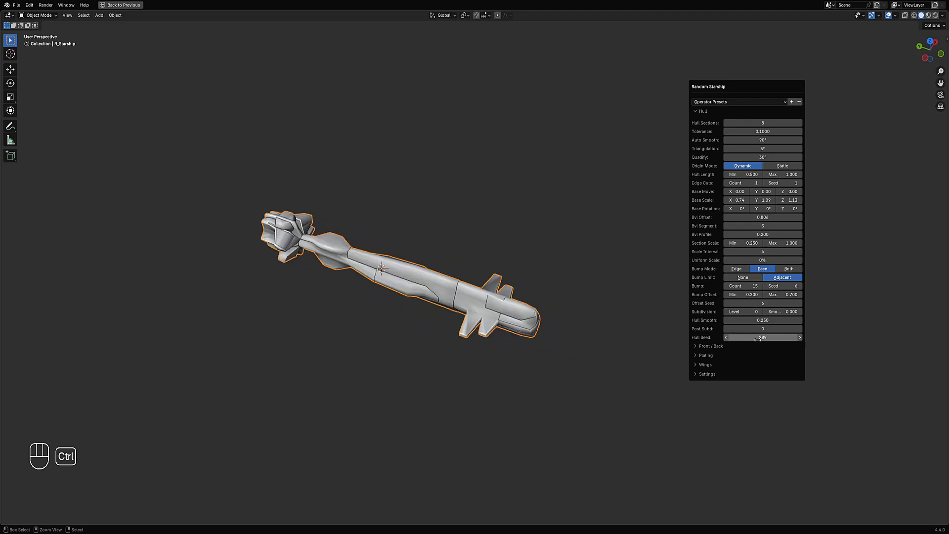
pyautogui.keyDown('ctrl'); pyautogui.scroll(1, 758, 340); pyautogui.keyUp('ctrl')
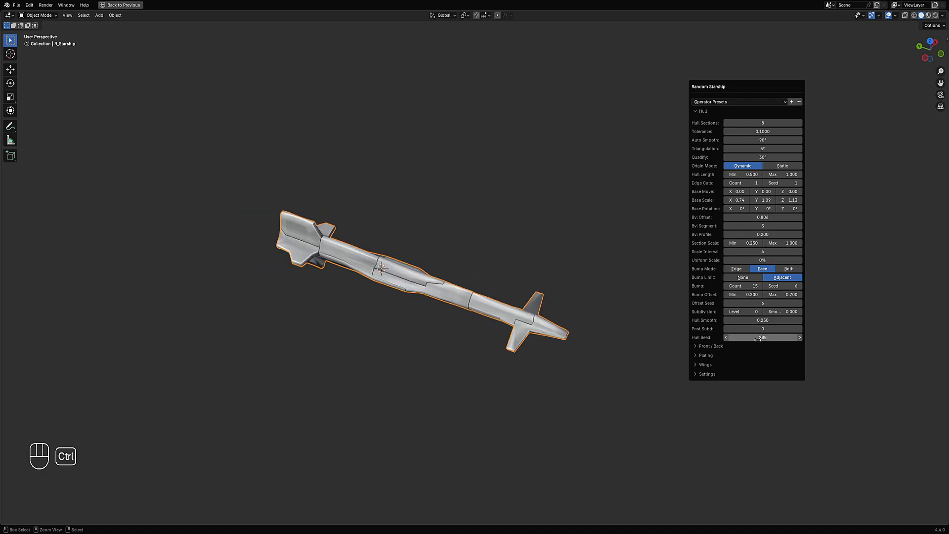
pyautogui.keyDown('ctrl'); pyautogui.scroll(5, 758, 340); pyautogui.keyUp('ctrl')
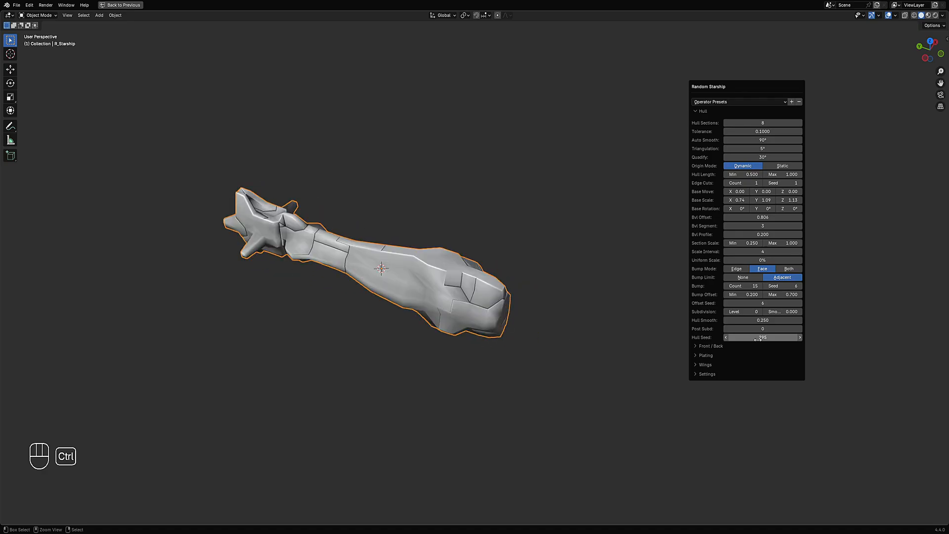
pyautogui.keyDown('ctrl'); pyautogui.scroll(5, 758, 340); pyautogui.keyUp('ctrl')
pyautogui.keyDown('ctrl'); pyautogui.scroll(5, 758, 339); pyautogui.keyUp('ctrl')
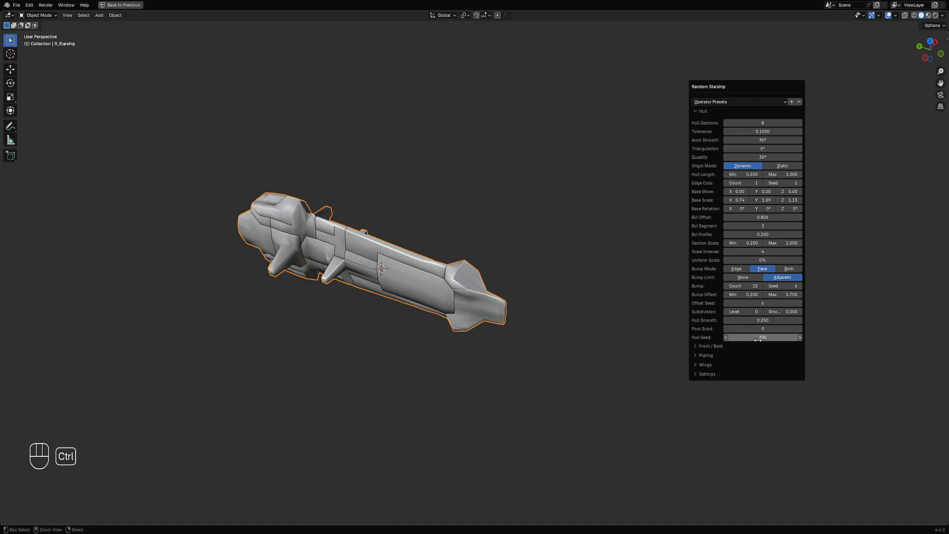
pyautogui.keyDown('ctrl'); pyautogui.scroll(1, 758, 339); pyautogui.keyUp('ctrl')
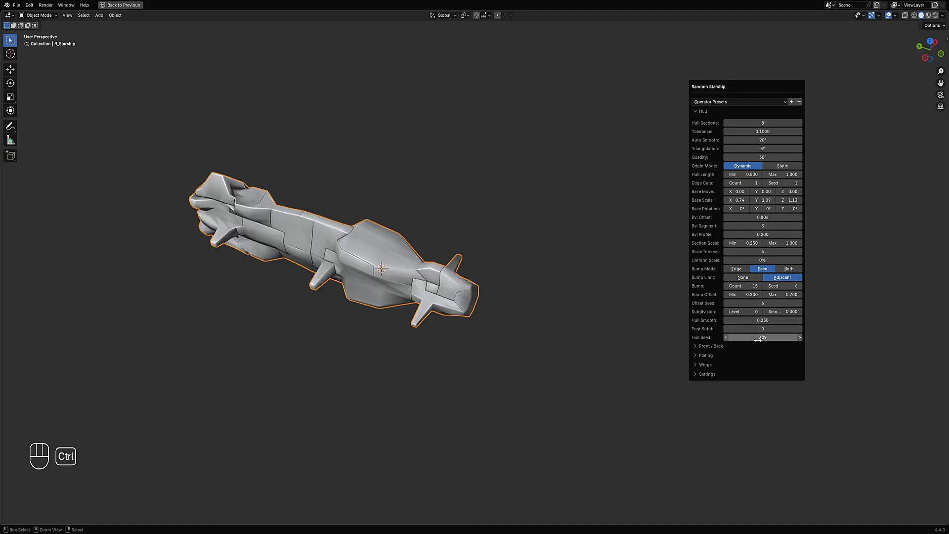
pyautogui.keyDown('ctrl'); pyautogui.scroll(1, 758, 339); pyautogui.keyUp('ctrl')
pyautogui.keyDown('ctrl'); pyautogui.scroll(1, 758, 338); pyautogui.keyUp('ctrl')
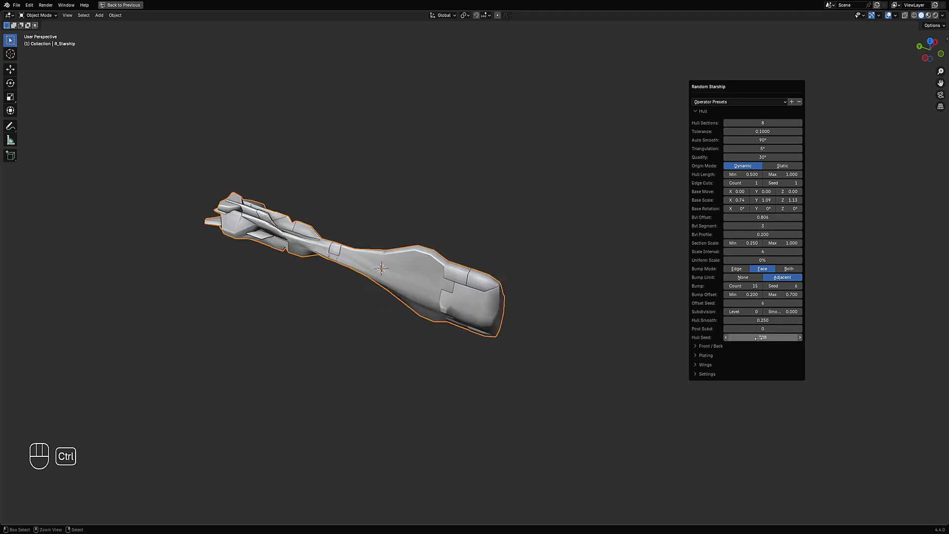
pyautogui.keyDown('ctrl'); pyautogui.scroll(-1, 758, 339); pyautogui.keyUp('ctrl')
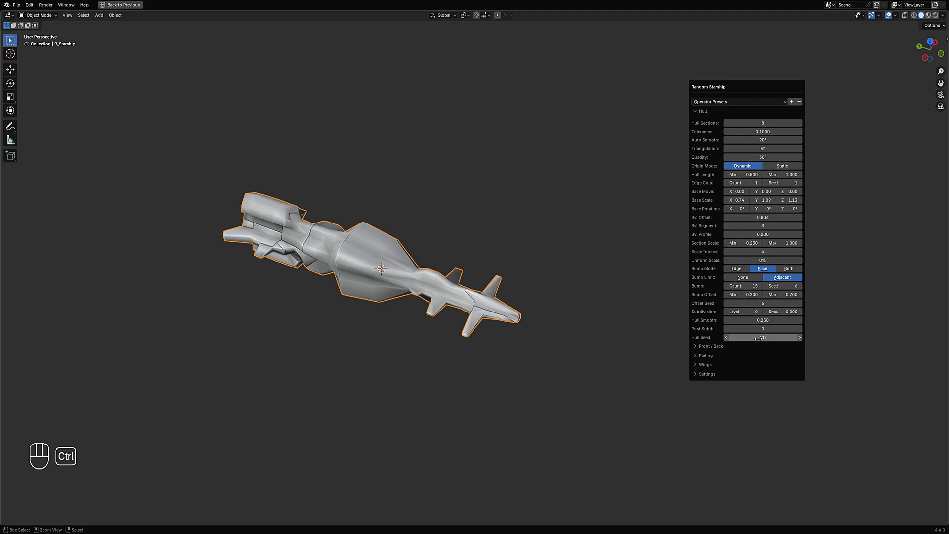
# - Keep stepping the hull seed upward through many further starship variations
pyautogui.moveTo(718, 87); pyautogui.dragTo(612, 81)
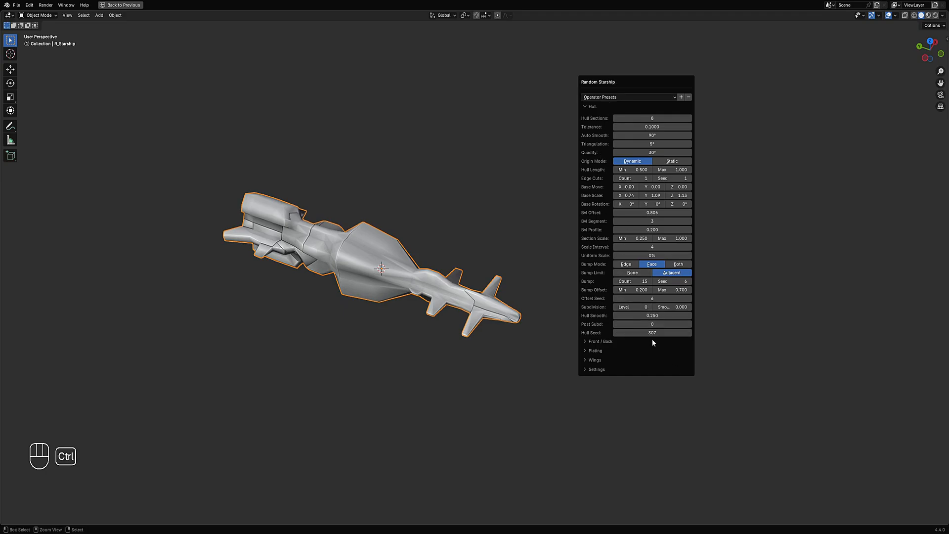
pyautogui.keyDown('ctrl'); pyautogui.scroll(1, 651, 332); pyautogui.keyUp('ctrl')
pyautogui.keyDown('ctrl'); pyautogui.scroll(1, 651, 333); pyautogui.keyUp('ctrl')
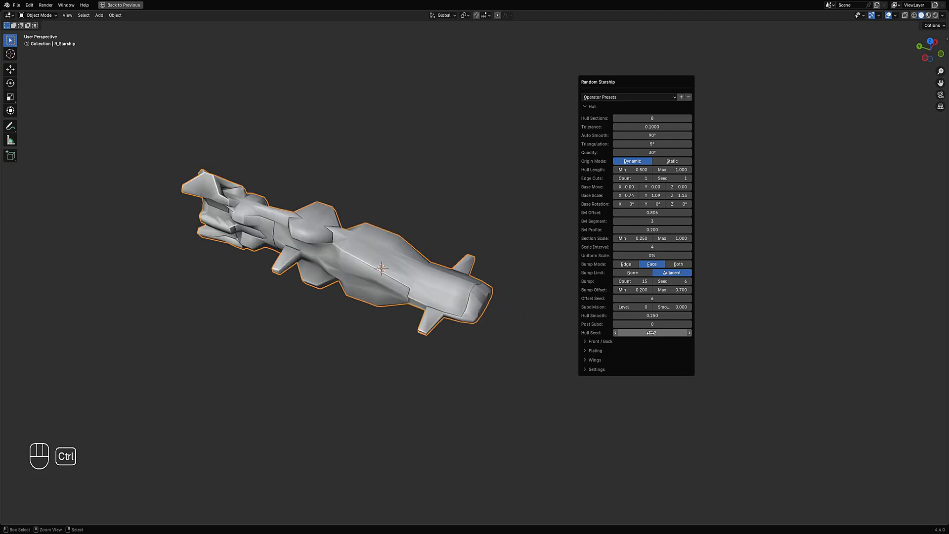
pyautogui.keyDown('ctrl'); pyautogui.scroll(1, 651, 333); pyautogui.keyUp('ctrl')
pyautogui.keyDown('ctrl'); pyautogui.scroll(1, 651, 332); pyautogui.keyUp('ctrl')
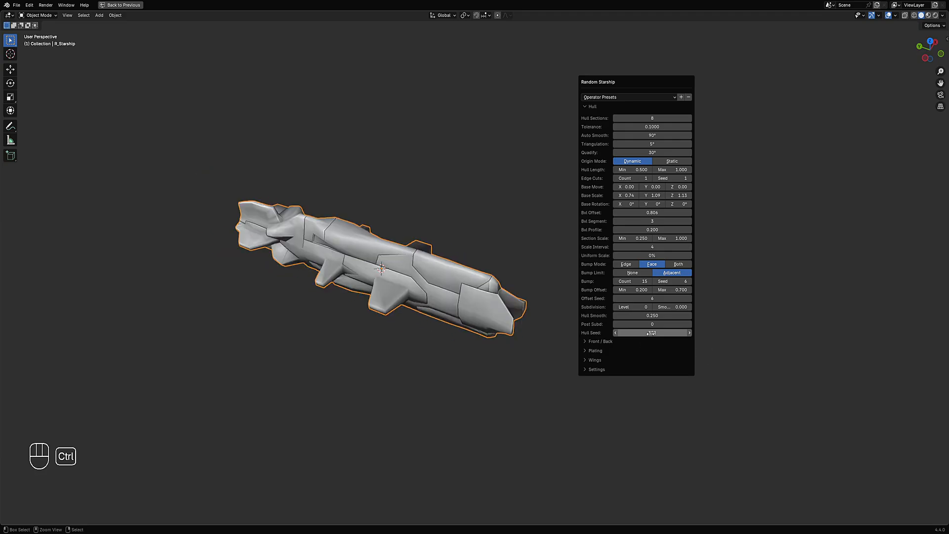
pyautogui.keyDown('ctrl'); pyautogui.scroll(4, 651, 333); pyautogui.keyUp('ctrl')
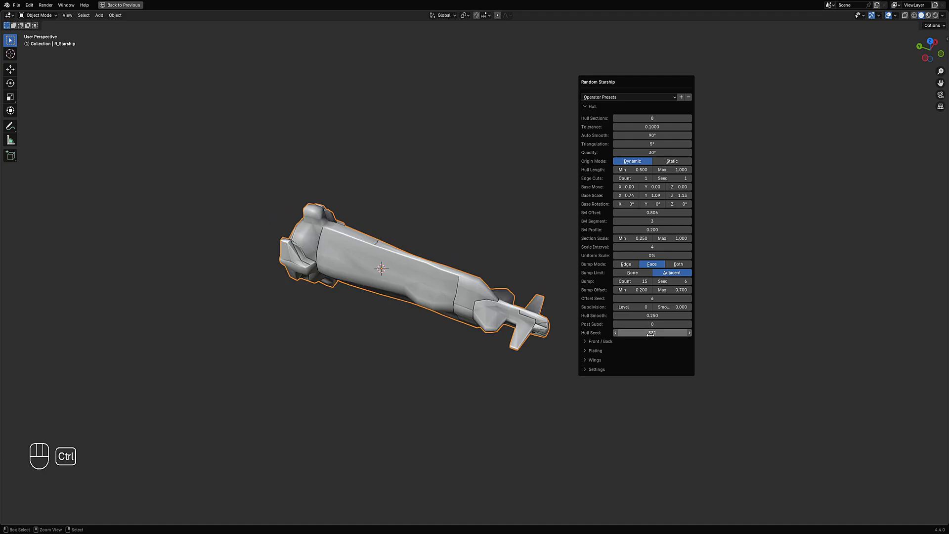
pyautogui.keyDown('ctrl'); pyautogui.scroll(9, 651, 333); pyautogui.keyUp('ctrl')
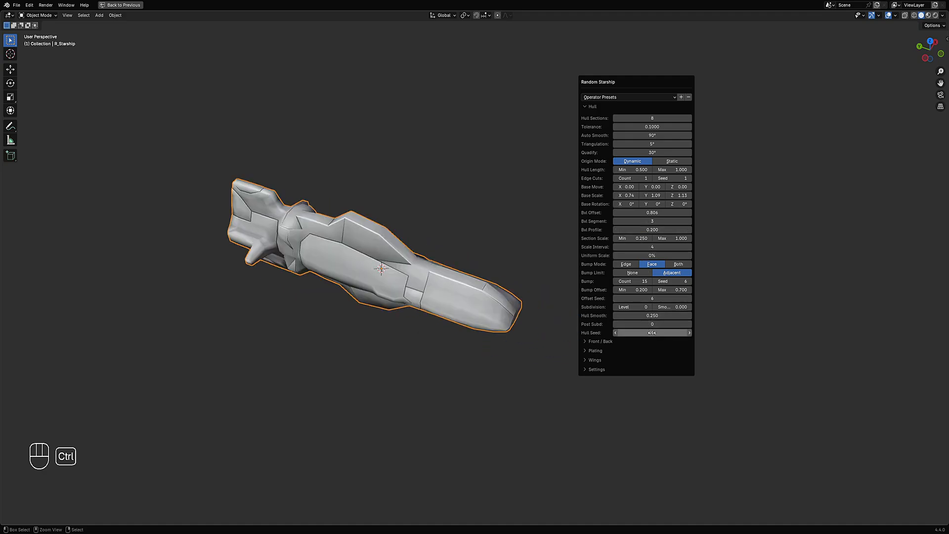
pyautogui.keyDown('ctrl'); pyautogui.scroll(1, 653, 333); pyautogui.keyUp('ctrl')
pyautogui.keyDown('ctrl'); pyautogui.scroll(3, 652, 333); pyautogui.keyUp('ctrl')
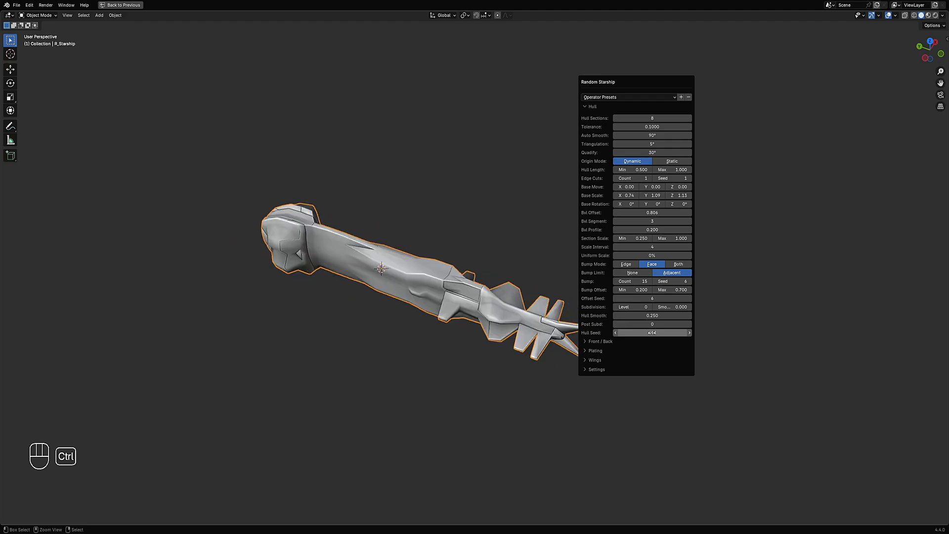
pyautogui.keyDown('ctrl'); pyautogui.scroll(4, 652, 333); pyautogui.keyUp('ctrl')
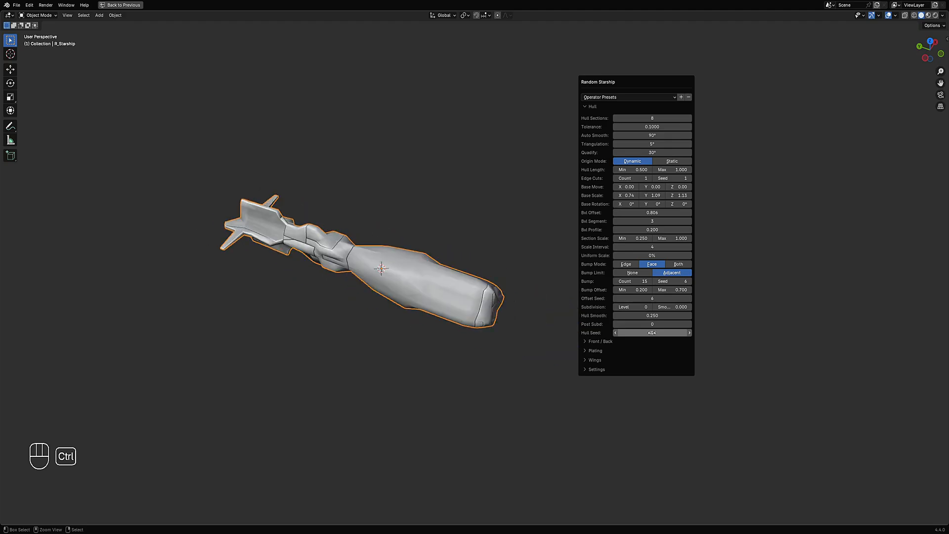
pyautogui.keyDown('ctrl'); pyautogui.scroll(1, 653, 333); pyautogui.keyUp('ctrl')
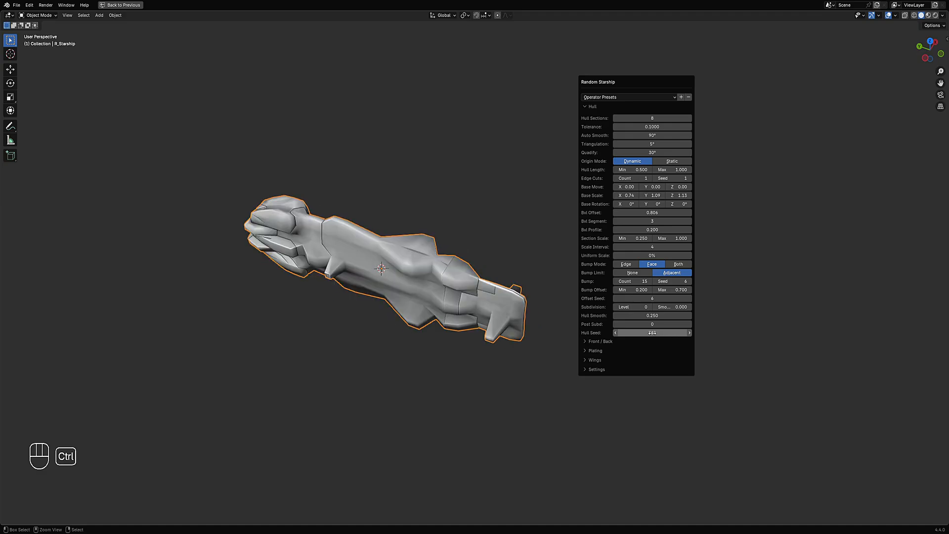
pyautogui.keyDown('ctrl'); pyautogui.scroll(1, 652, 333); pyautogui.keyUp('ctrl')
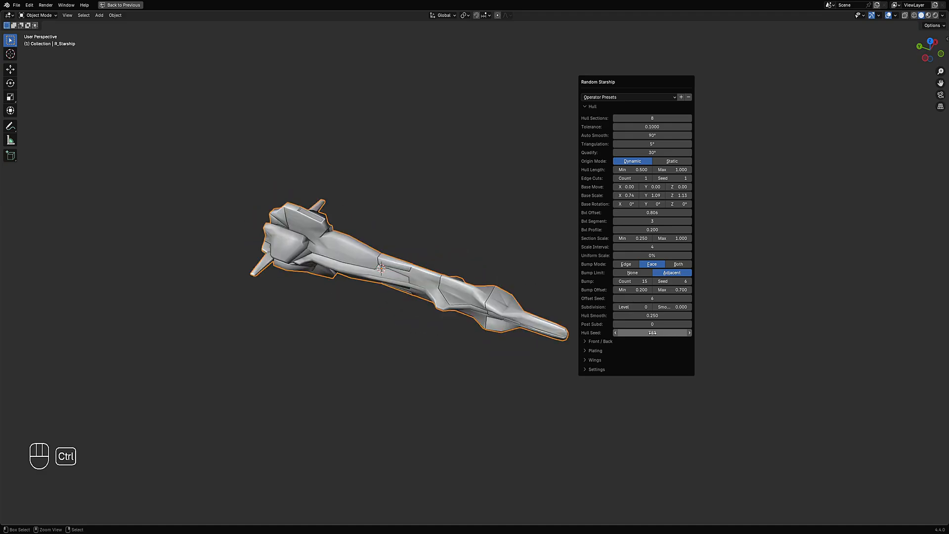
pyautogui.keyDown('ctrl'); pyautogui.scroll(2, 652, 333); pyautogui.keyUp('ctrl')
pyautogui.keyDown('ctrl'); pyautogui.scroll(4, 652, 333); pyautogui.keyUp('ctrl')
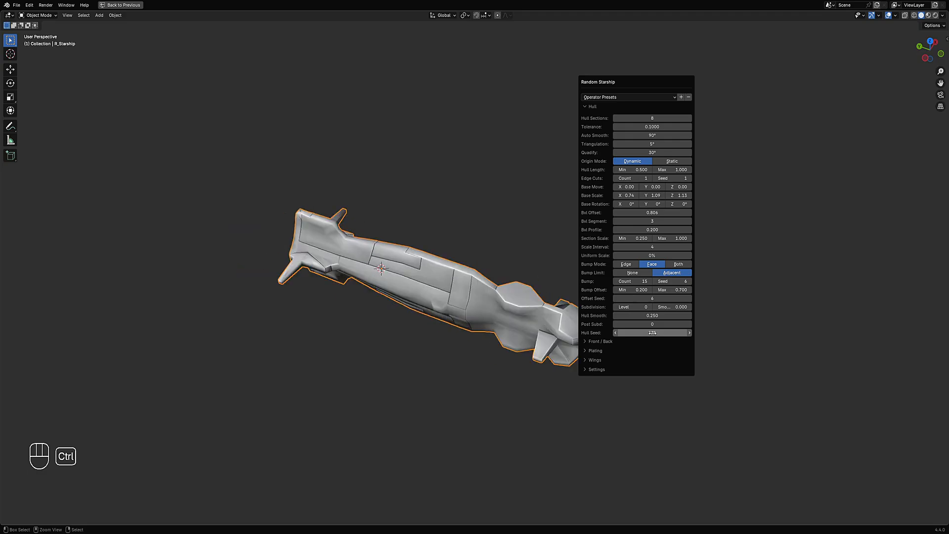
pyautogui.keyDown('ctrl'); pyautogui.scroll(3, 652, 333); pyautogui.keyUp('ctrl')
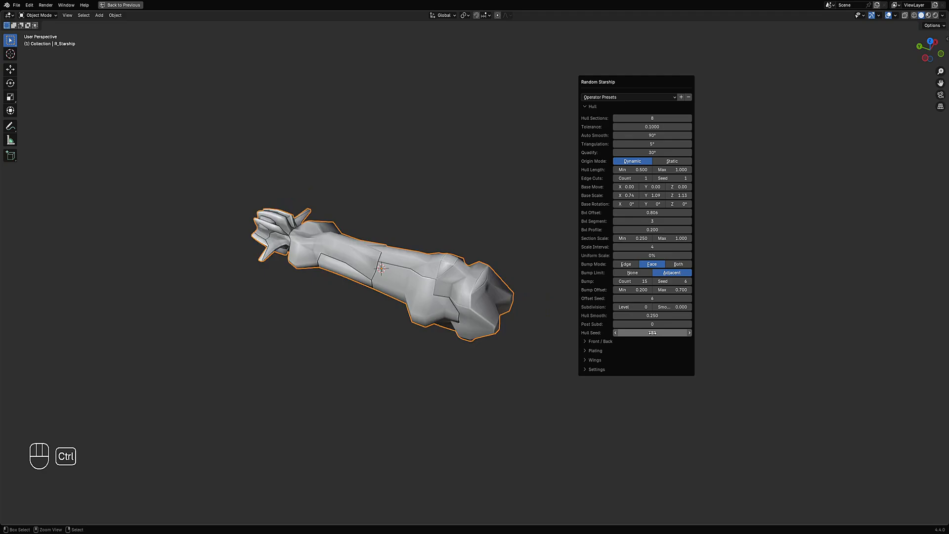
pyautogui.keyDown('ctrl'); pyautogui.scroll(4, 652, 333); pyautogui.keyUp('ctrl')
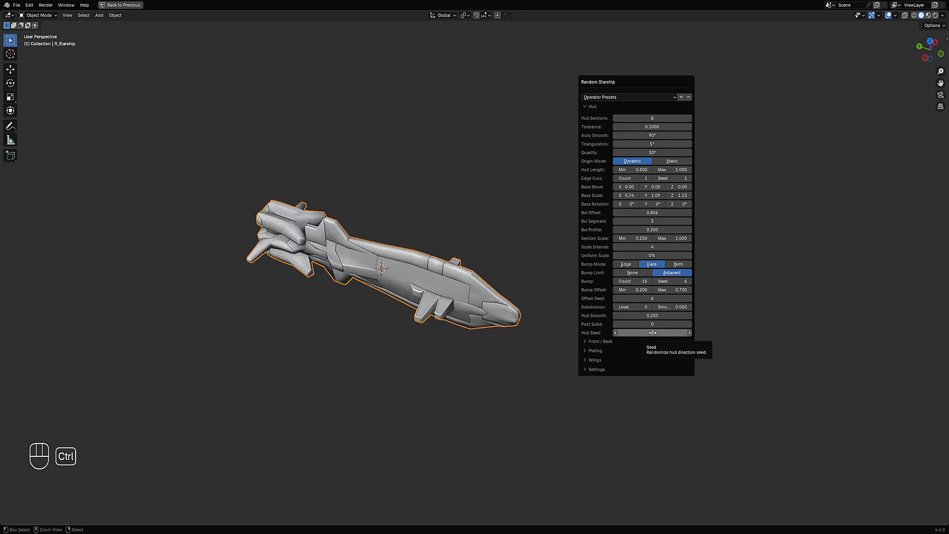
pyautogui.keyDown('ctrl'); pyautogui.scroll(3, 652, 333); pyautogui.keyUp('ctrl')
pyautogui.keyDown('ctrl'); pyautogui.scroll(4, 652, 332); pyautogui.keyUp('ctrl')
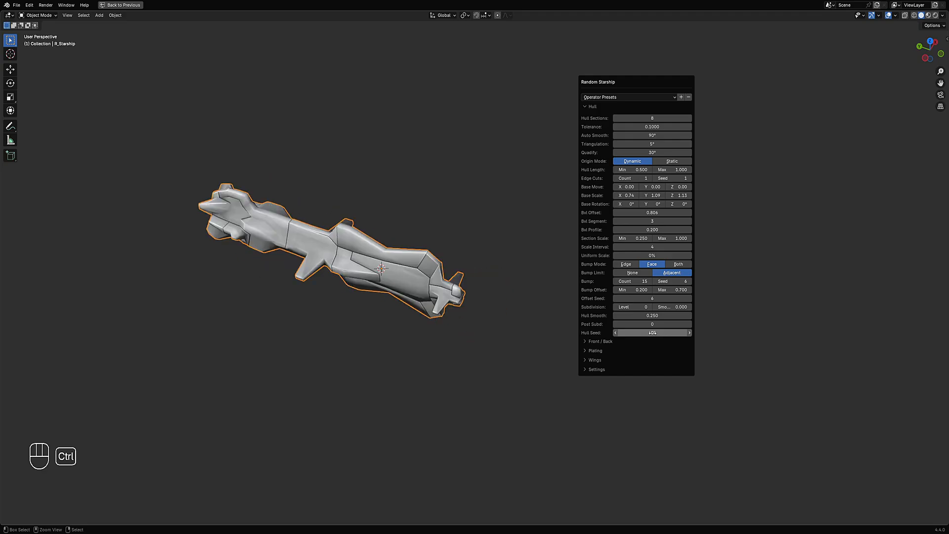
pyautogui.keyDown('ctrl'); pyautogui.scroll(4, 652, 333); pyautogui.keyUp('ctrl')
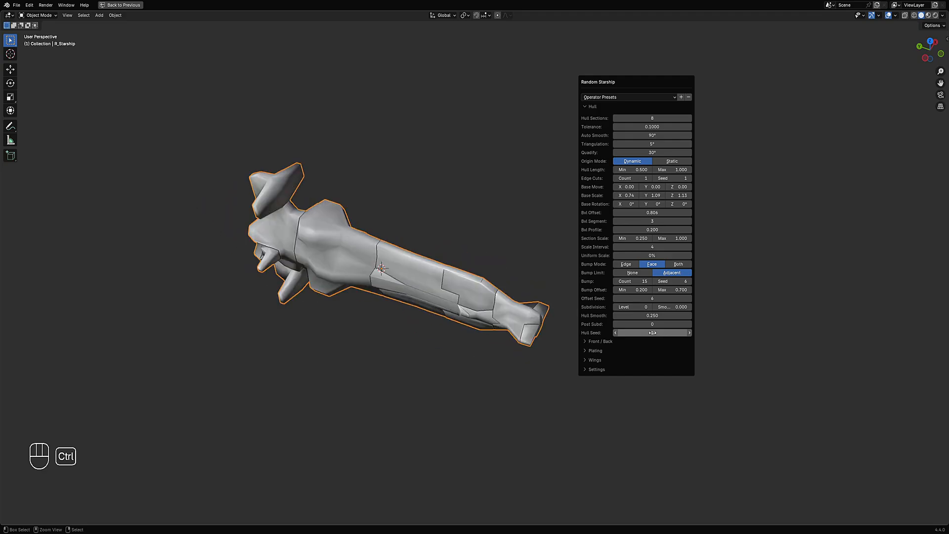
pyautogui.keyDown('ctrl'); pyautogui.scroll(1, 652, 333); pyautogui.keyUp('ctrl')
pyautogui.keyDown('ctrl'); pyautogui.scroll(4, 652, 333); pyautogui.keyUp('ctrl')
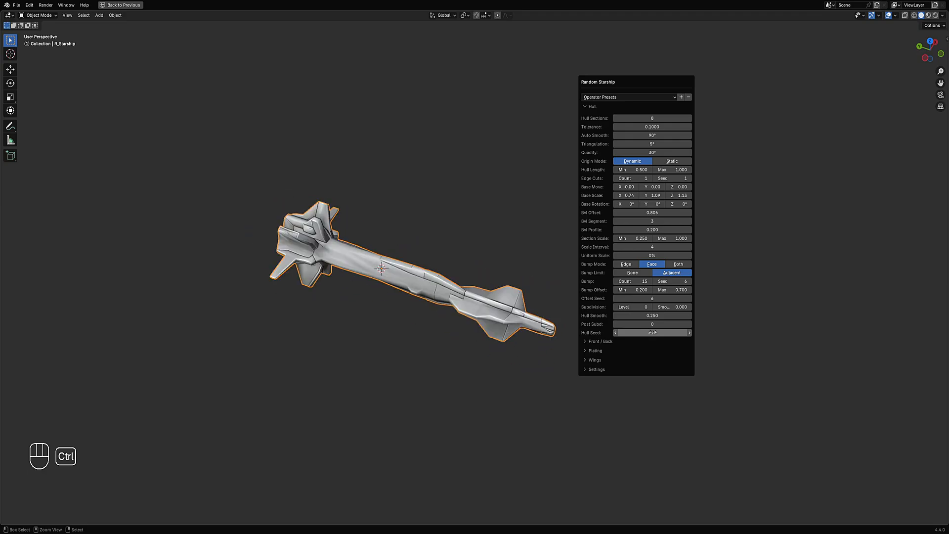
pyautogui.keyDown('ctrl'); pyautogui.scroll(1, 653, 333); pyautogui.keyUp('ctrl')
pyautogui.keyDown('ctrl'); pyautogui.scroll(4, 653, 332); pyautogui.keyUp('ctrl')
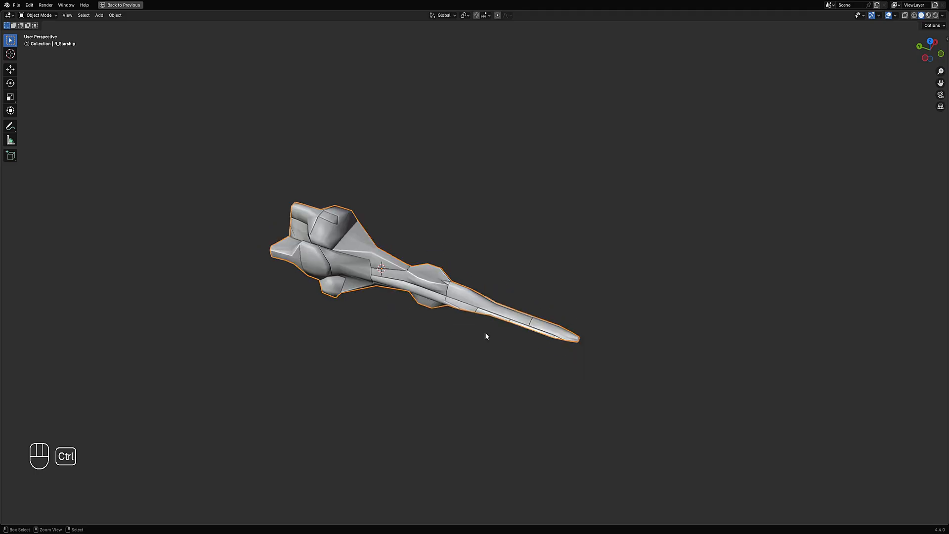
# - Step the hull seed up to 450 and set the tolerance to 0.01
pyautogui.moveTo(485, 333); pyautogui.dragTo(594, 259, button='middle')
pyautogui.press('F9')
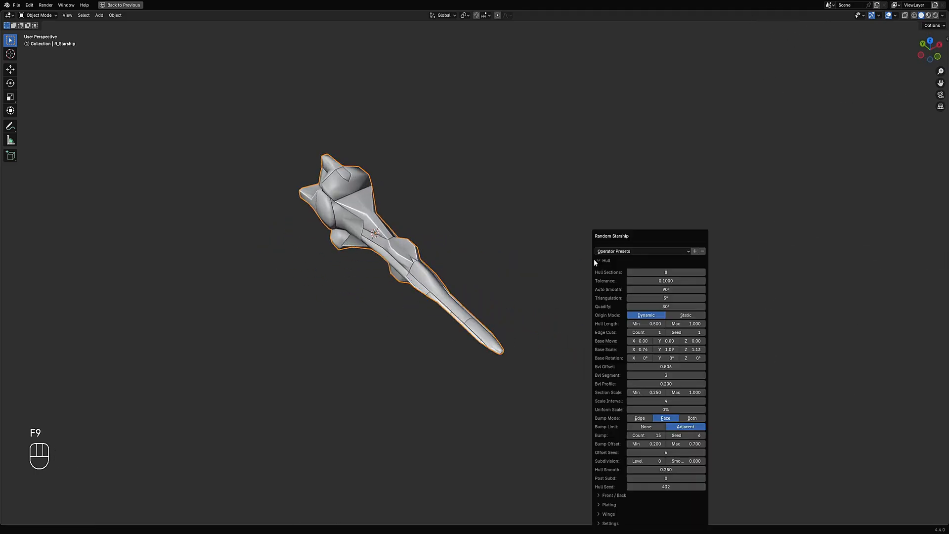
pyautogui.keyDown('ctrl'); pyautogui.scroll(1, 661, 487); pyautogui.keyUp('ctrl')
pyautogui.keyDown('ctrl'); pyautogui.scroll(10, 661, 486); pyautogui.keyUp('ctrl')
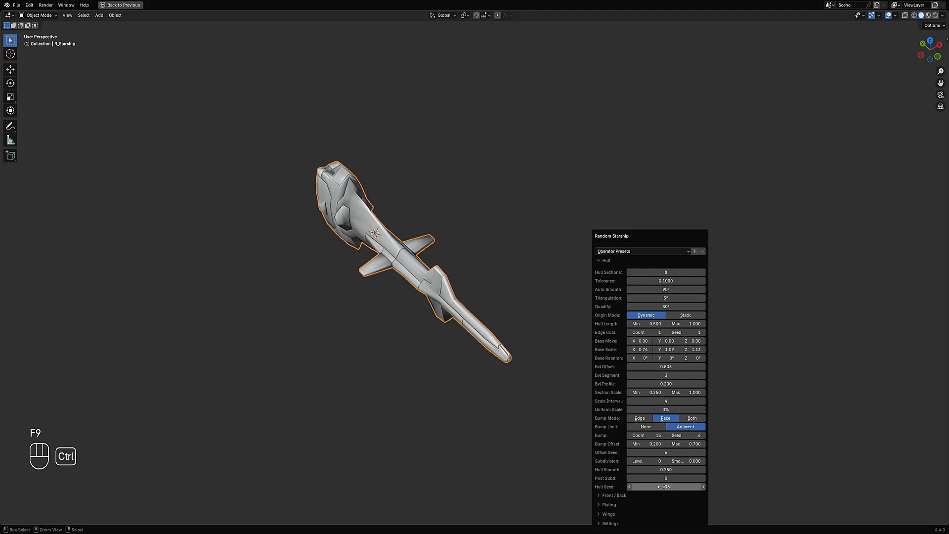
pyautogui.keyDown('ctrl'); pyautogui.scroll(5, 660, 486); pyautogui.keyUp('ctrl')
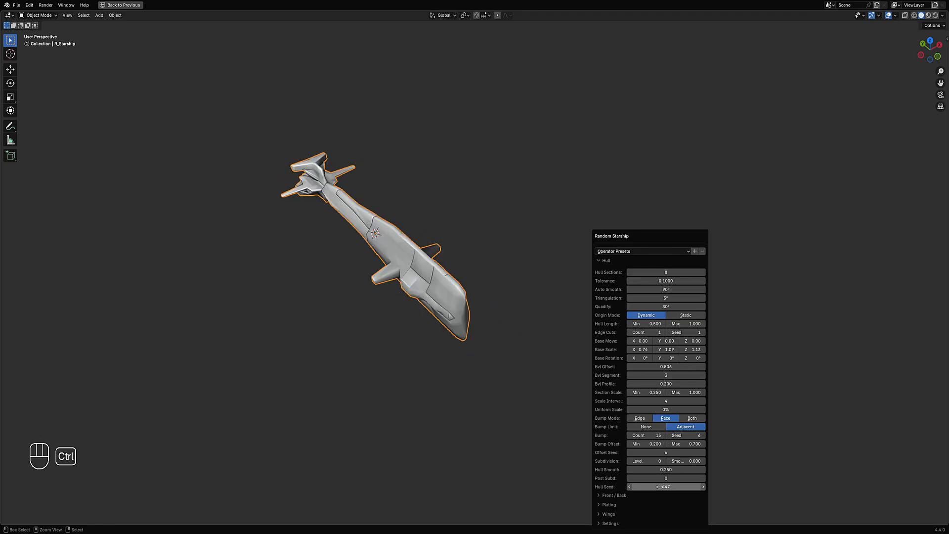
pyautogui.click(662, 281)
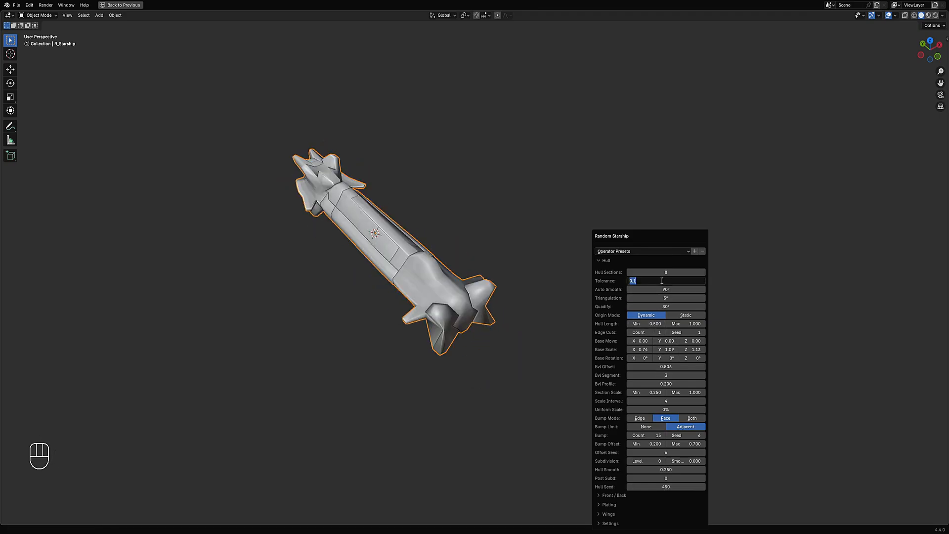
pyautogui.write('.01')
pyautogui.press('Return')
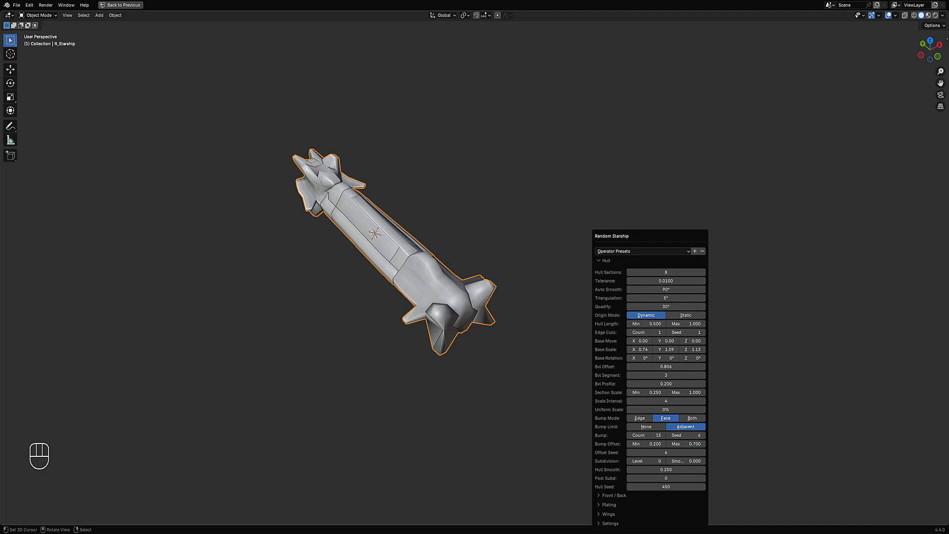
# - Step the hull seed up to 458 and set the tolerance to 0.001
pyautogui.keyDown('ctrl'); pyautogui.scroll(2, 673, 487); pyautogui.keyUp('ctrl')
pyautogui.keyDown('ctrl'); pyautogui.scroll(6, 674, 487); pyautogui.keyUp('ctrl')
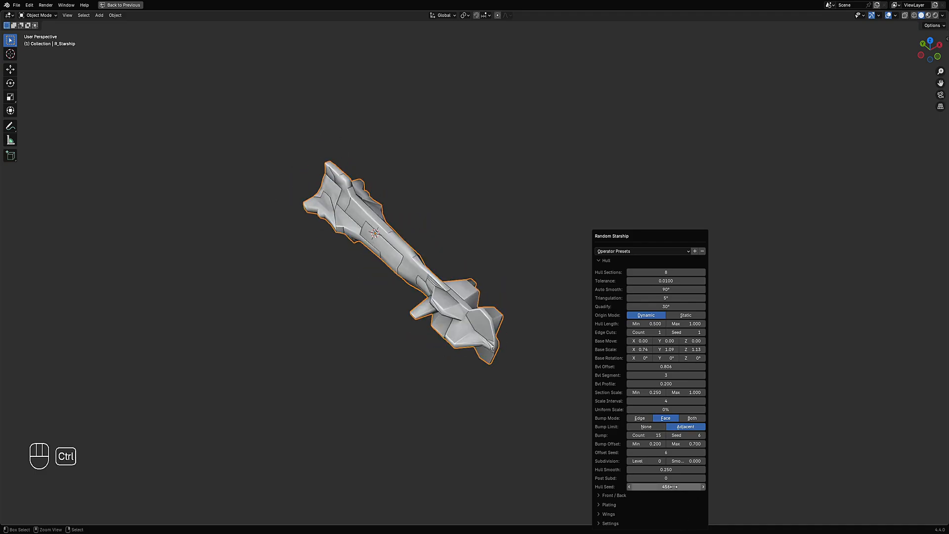
pyautogui.click(649, 281)
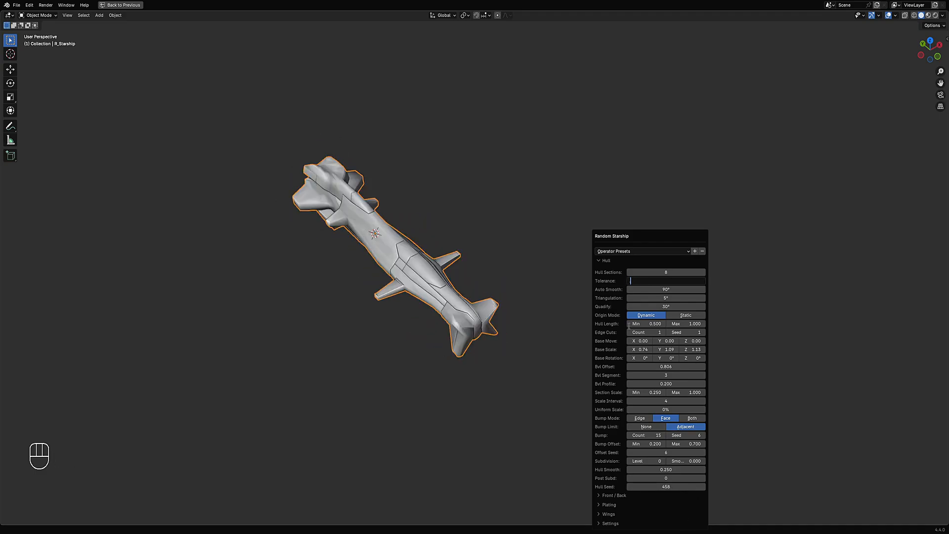
pyautogui.write('.001')
pyautogui.press('Return')
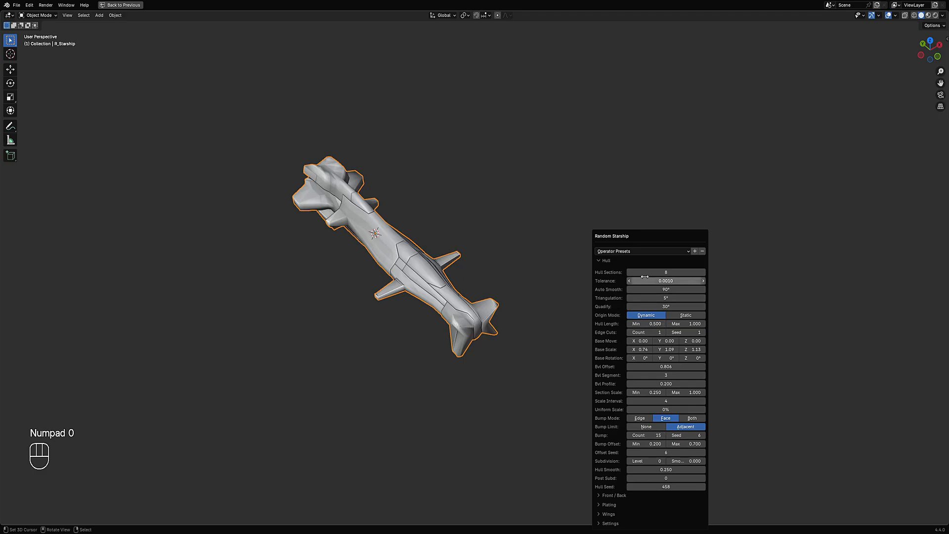
pyautogui.moveTo(645, 277)
pyautogui.mouseDown()
pyautogui.moveTo(629, 280)
pyautogui.moveTo(640, 280)
pyautogui.mouseUp()
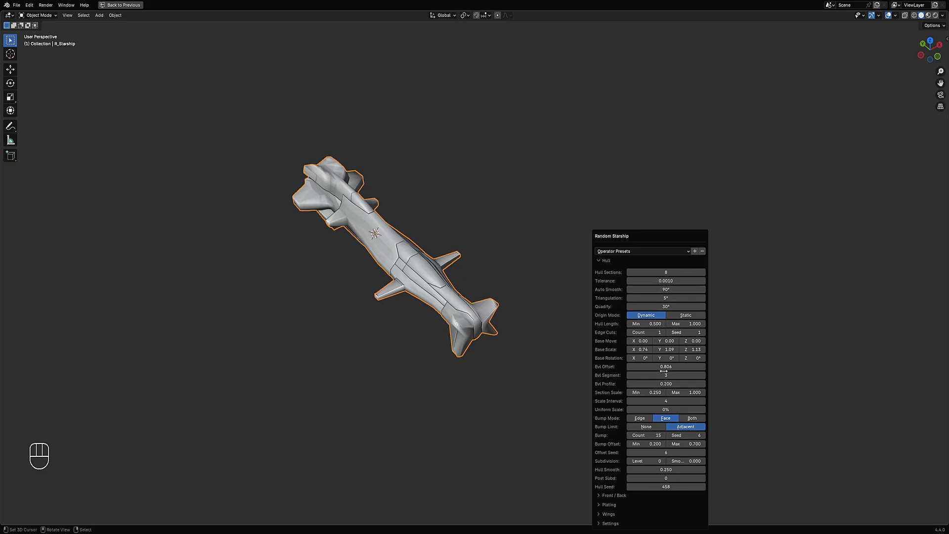
# - Step the hull seed up to 476, previewing each generated starship shape
pyautogui.keyDown('ctrl'); pyautogui.scroll(3, 666, 487); pyautogui.keyUp('ctrl')
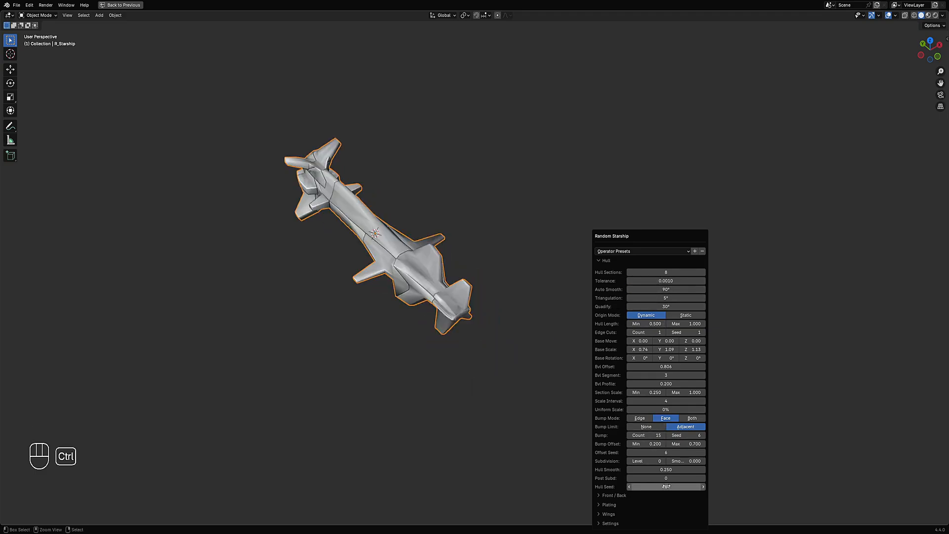
pyautogui.keyDown('ctrl'); pyautogui.scroll(3, 666, 487); pyautogui.keyUp('ctrl')
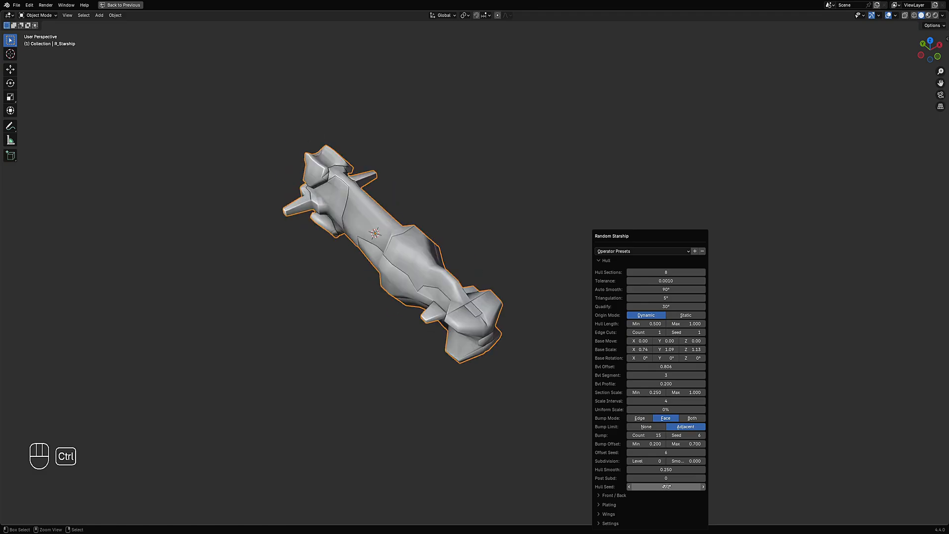
pyautogui.keyDown('ctrl'); pyautogui.scroll(-2, 665, 487); pyautogui.keyUp('ctrl')
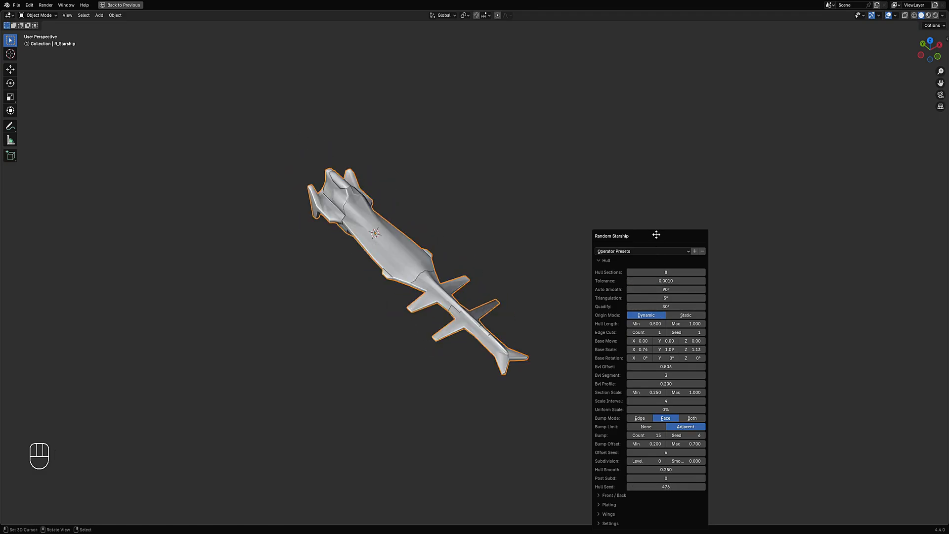
# - Set the hull tolerance to 1
pyautogui.moveTo(657, 235); pyautogui.dragTo(674, 82)
pyautogui.click(655, 344)
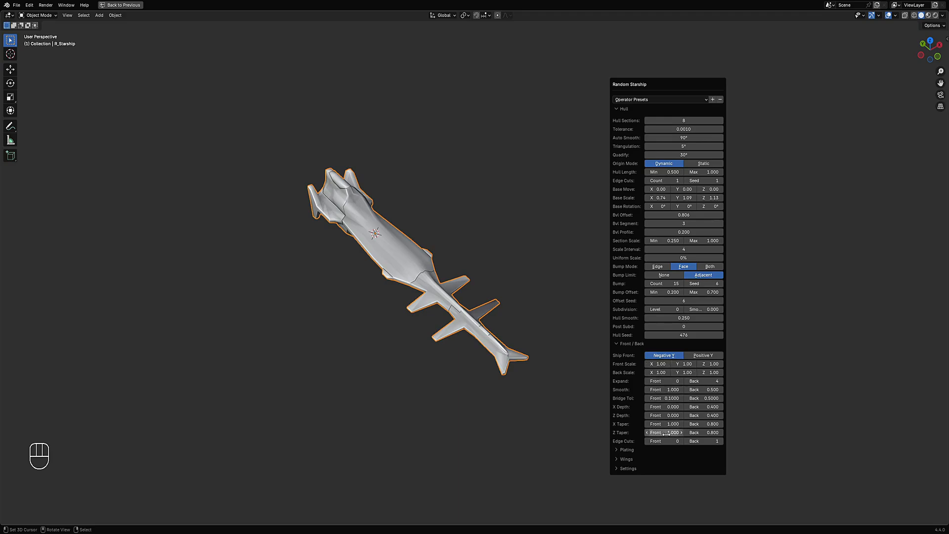
pyautogui.click(634, 343)
pyautogui.click(677, 129)
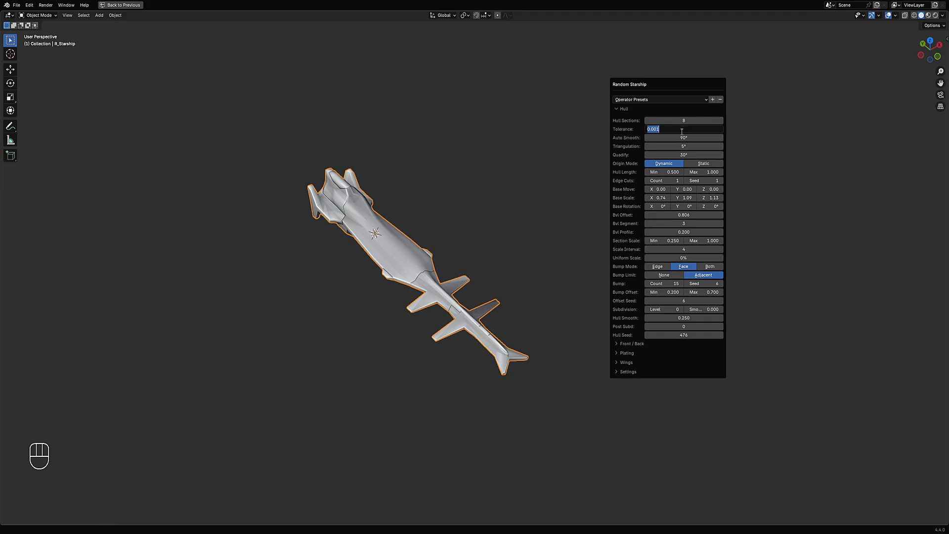
pyautogui.write('1')
pyautogui.press('Return')
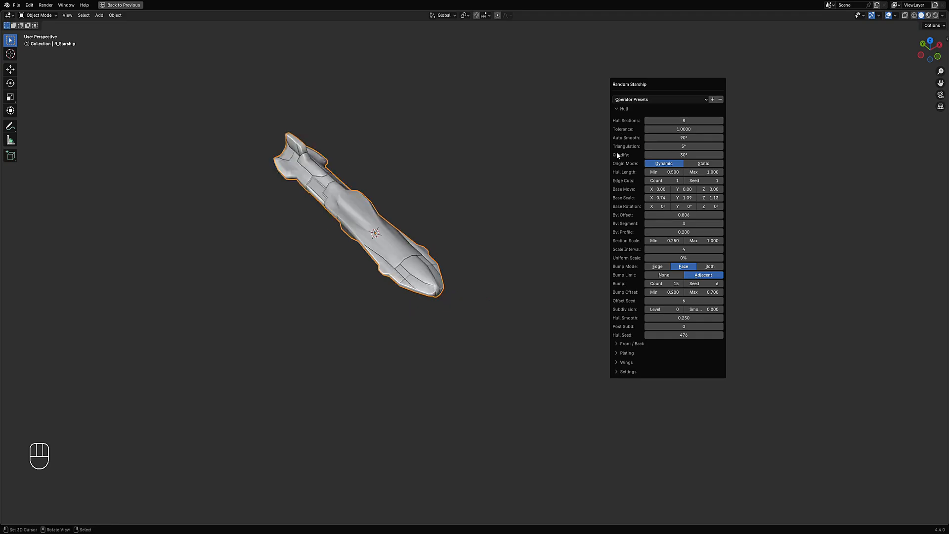
# - Set the hull tolerance to 2
pyautogui.click(677, 129)
pyautogui.write('2')
pyautogui.press('Return')
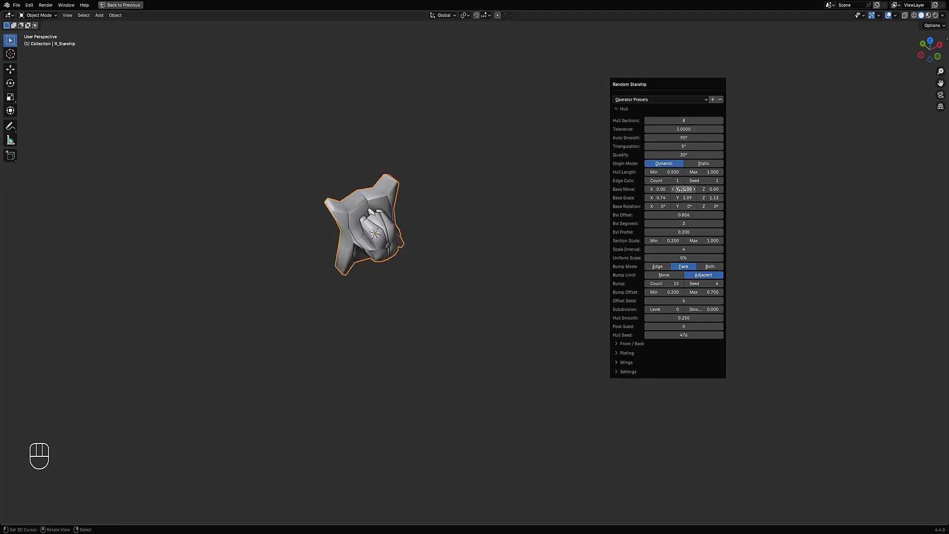
# - Step the hull seed up to 491 and set the hull tolerance to 1.1
pyautogui.keyDown('ctrl'); pyautogui.scroll(1, 687, 335); pyautogui.keyUp('ctrl')
pyautogui.keyDown('ctrl'); pyautogui.scroll(4, 688, 335); pyautogui.keyUp('ctrl')
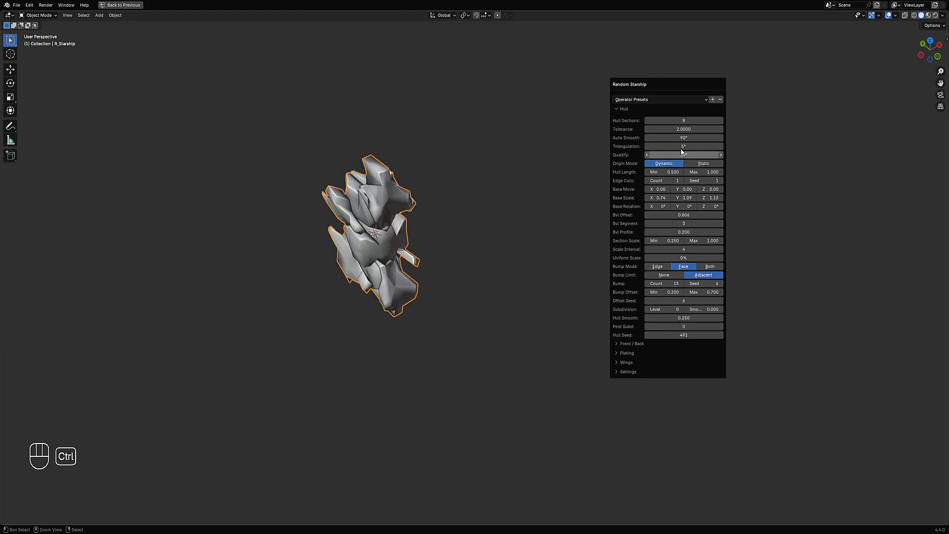
pyautogui.press('Return')
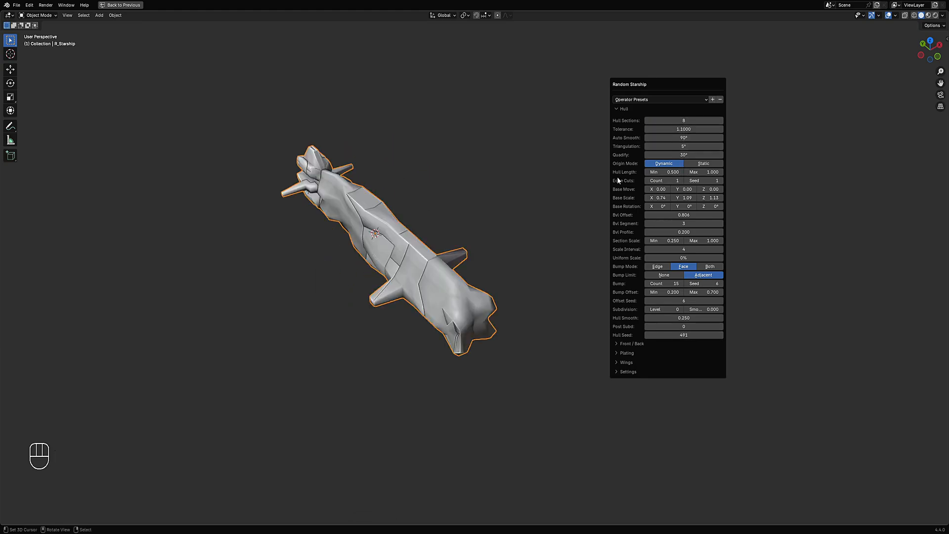
# - Step the hull seed through further starship variations, settling on 519
pyautogui.keyDown('ctrl'); pyautogui.scroll(11, 670, 335); pyautogui.keyUp('ctrl')
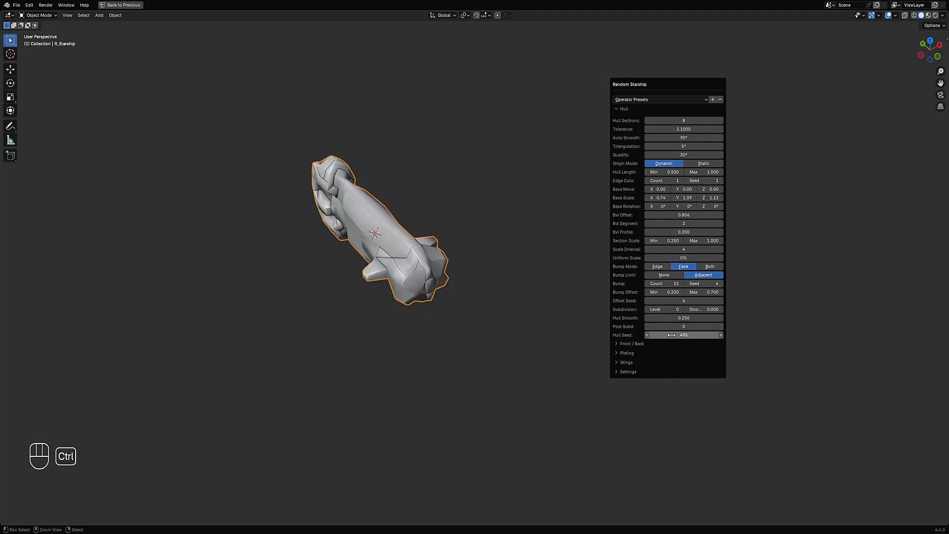
pyautogui.keyDown('ctrl'); pyautogui.scroll(8, 671, 335); pyautogui.keyUp('ctrl')
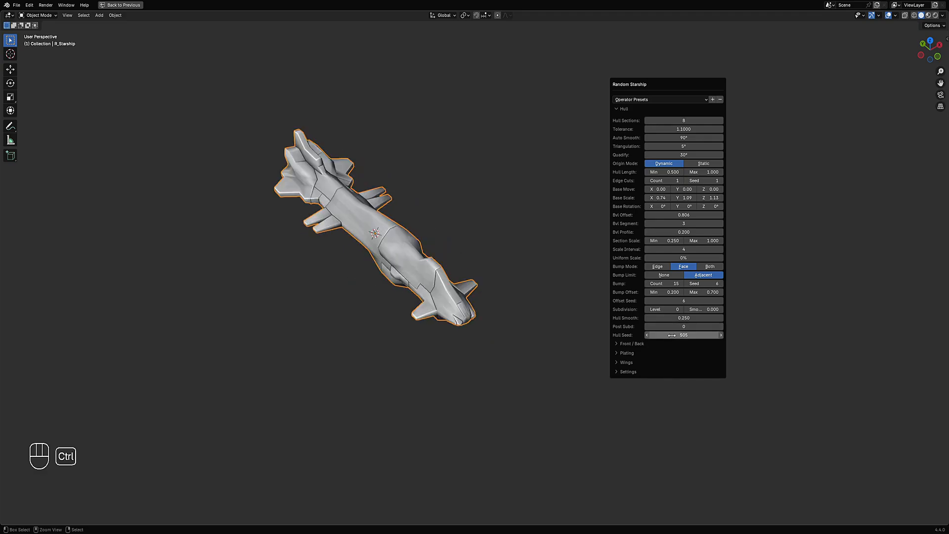
pyautogui.keyDown('ctrl'); pyautogui.scroll(10, 673, 335); pyautogui.keyUp('ctrl')
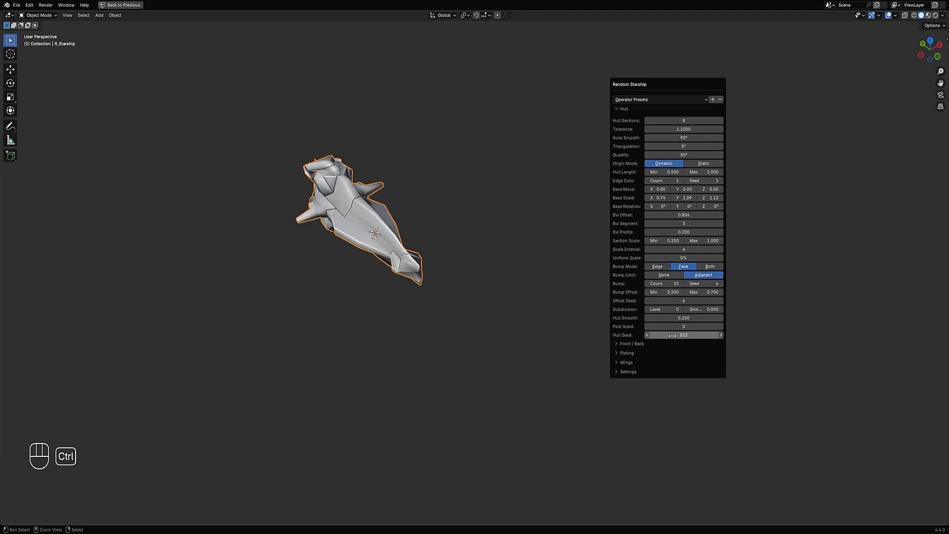
pyautogui.keyDown('ctrl'); pyautogui.scroll(2, 672, 336); pyautogui.keyUp('ctrl')
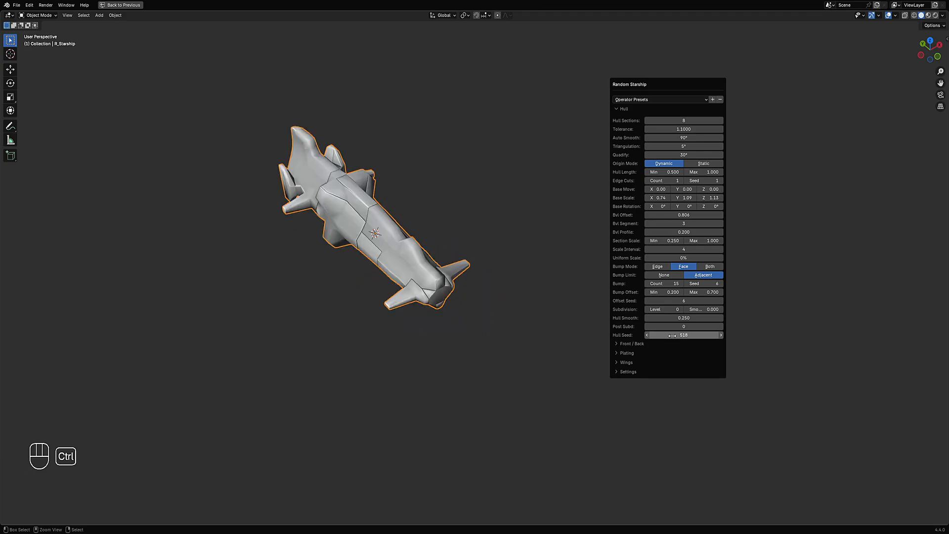
pyautogui.keyDown('ctrl'); pyautogui.scroll(-4, 673, 335); pyautogui.keyUp('ctrl')
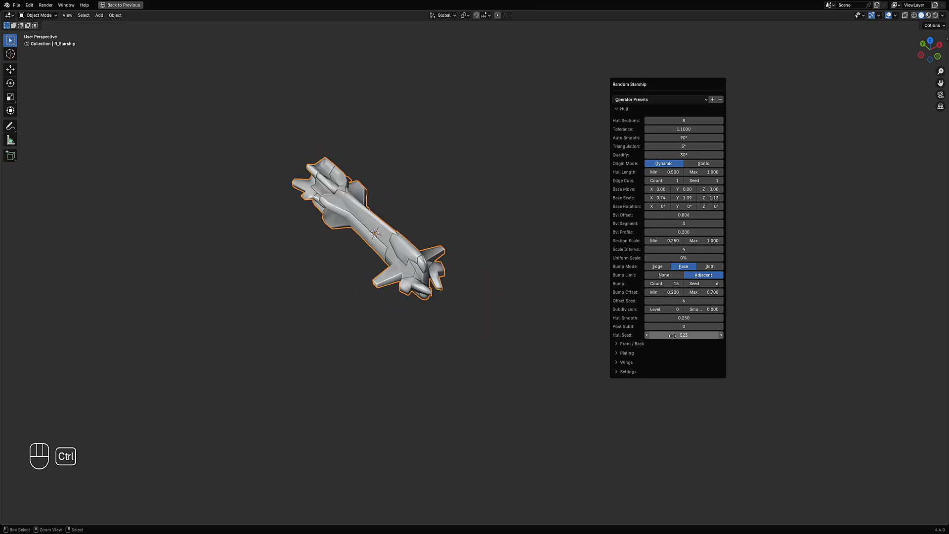
pyautogui.keyDown('ctrl'); pyautogui.scroll(-1, 673, 336); pyautogui.keyUp('ctrl')
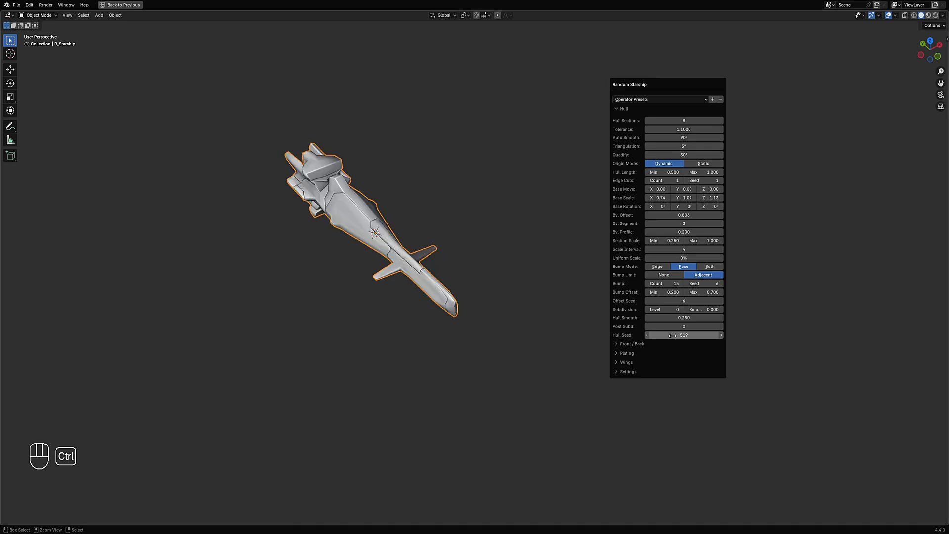
pyautogui.moveTo(495, 307); pyautogui.dragTo(544, 198, button='middle')
# - Reopen the Random Starship operator settings and set the hull tolerance to 0.05
pyautogui.press('F9')
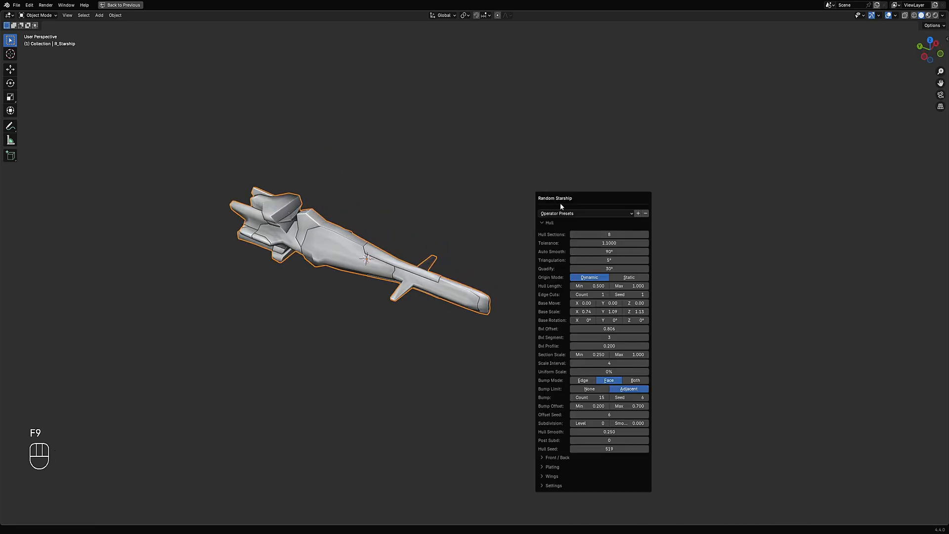
pyautogui.click(580, 242)
pyautogui.write('.1')
pyautogui.press('Return')
pyautogui.click(575, 240)
pyautogui.write('.05')
pyautogui.press('Return')
# - Open the Large wing settings and begin editing the wing tolerance
pyautogui.click(553, 477)
pyautogui.moveTo(577, 201); pyautogui.dragTo(603, 108)
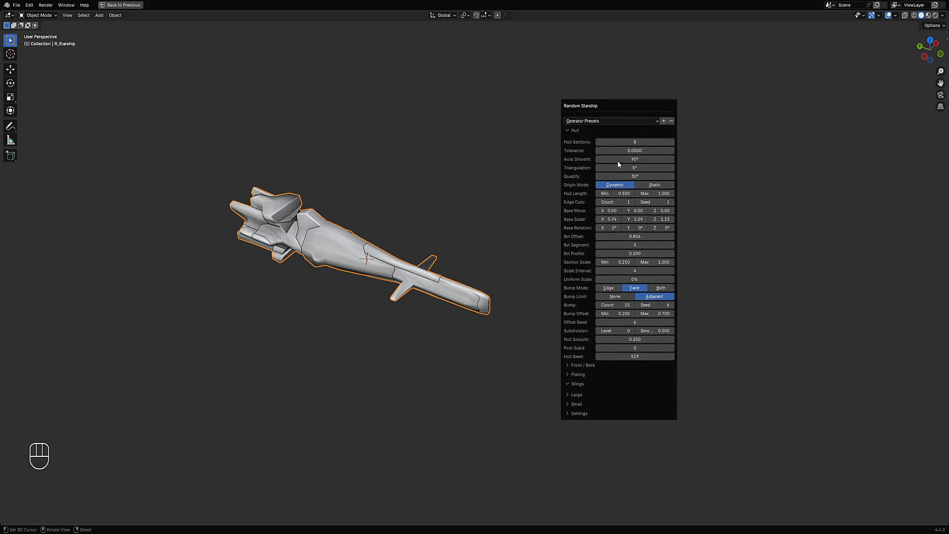
pyautogui.click(580, 384)
pyautogui.click(579, 384)
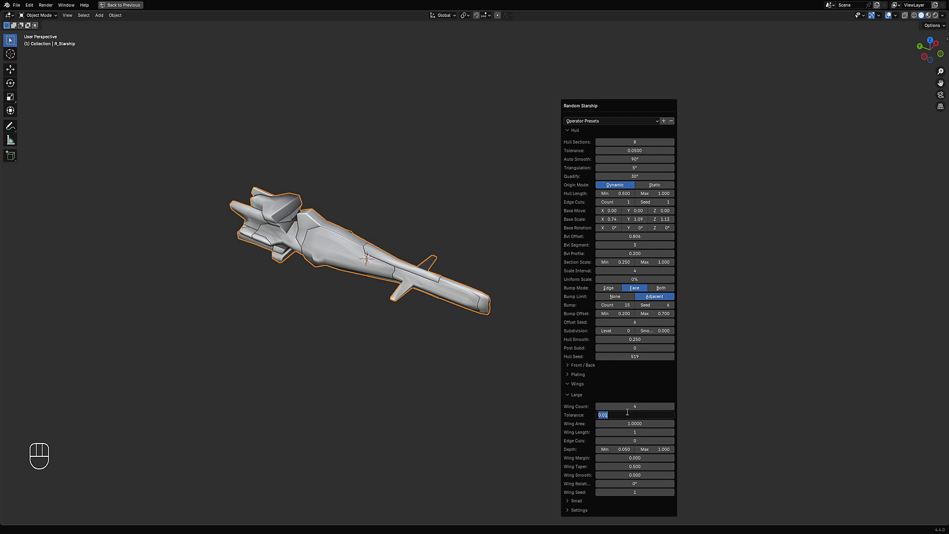
pyautogui.press('Escape')
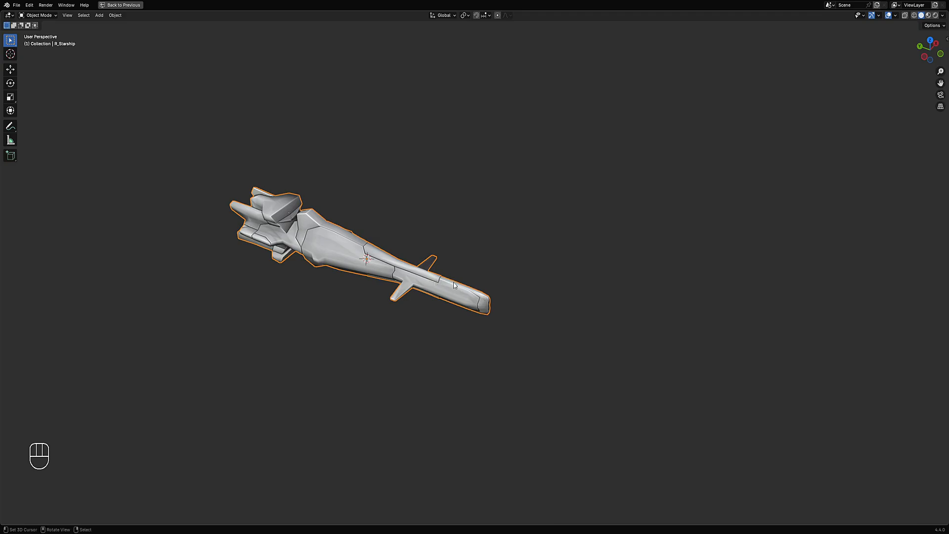
# - Draw annotation strokes pointing at the ship's wings
pyautogui.moveTo(461, 282); pyautogui.dragTo(438, 322, button='middle')
pyautogui.scroll(3, 437, 321)
pyautogui.press('d')
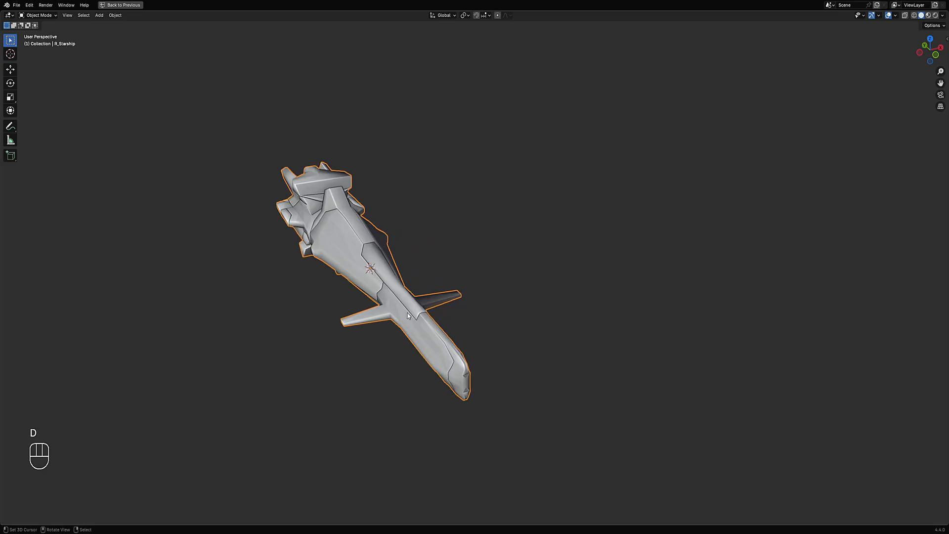
pyautogui.moveTo(383, 315); pyautogui.dragTo(278, 334)
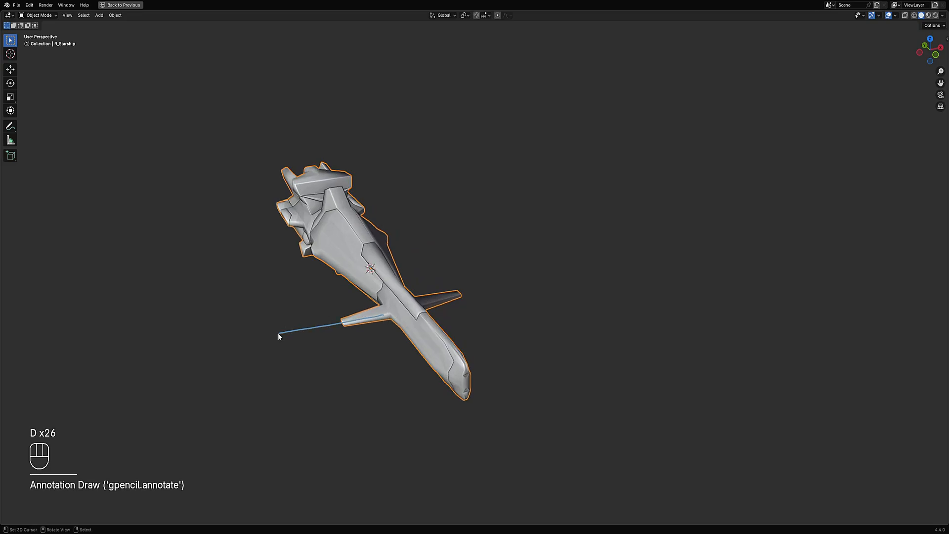
pyautogui.moveTo(225, 360); pyautogui.dragTo(538, 269, button='middle')
# - Set the large wing tolerance to 1 and switch to the front view
pyautogui.press('F9')
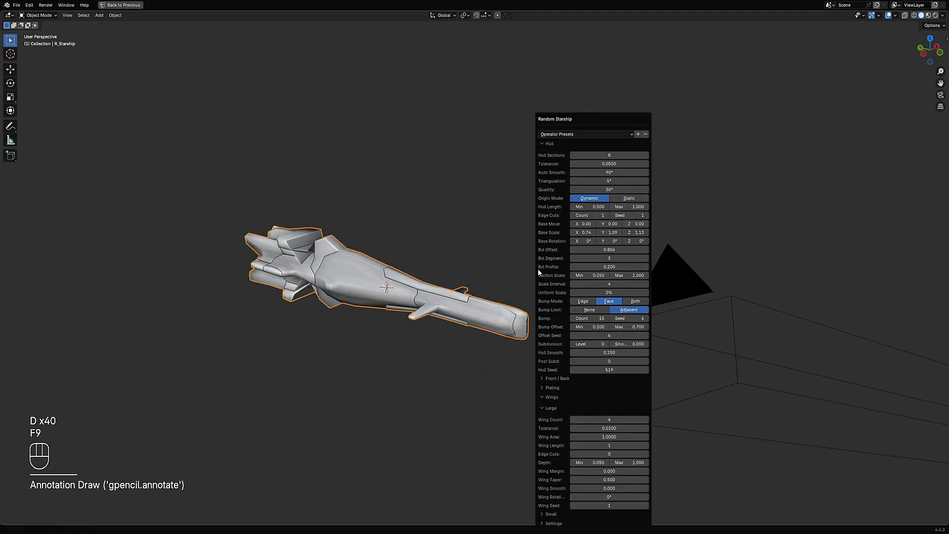
pyautogui.click(599, 430)
pyautogui.write('1')
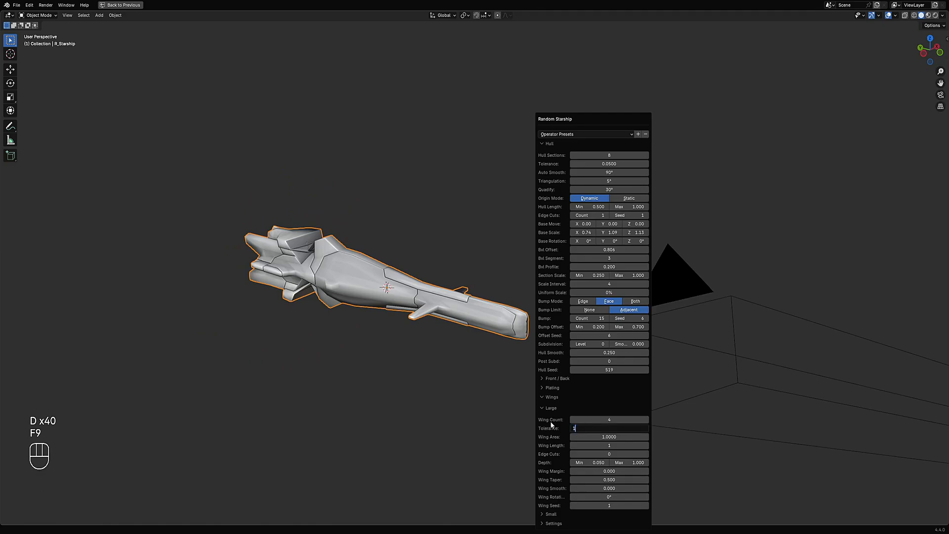
pyautogui.click(550, 421)
pyautogui.press('KP_1')
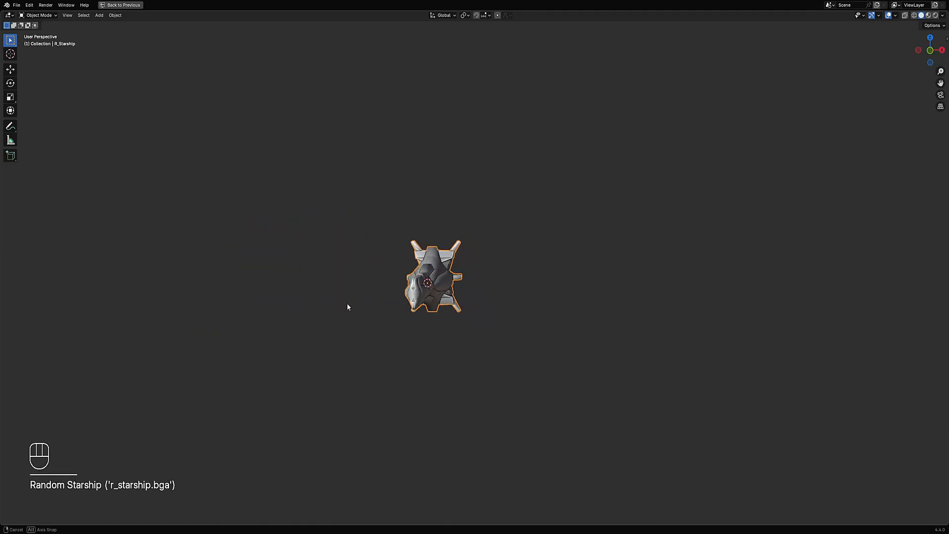
# - Draw annotation strokes over the front view of the ship
pyautogui.moveTo(404, 266); pyautogui.dragTo(346, 200)
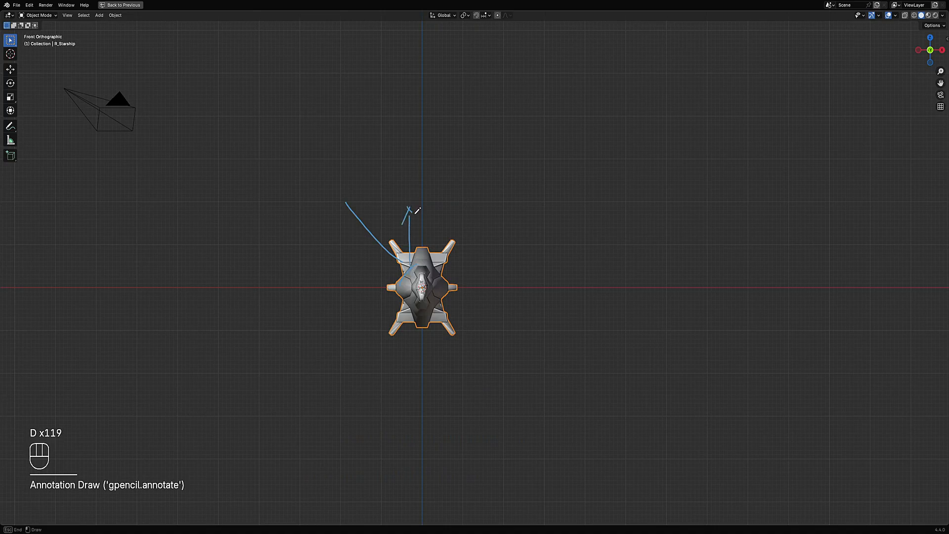
pyautogui.moveTo(411, 206)
pyautogui.mouseDown(button='right')
pyautogui.moveTo(410, 197)
pyautogui.moveTo(369, 222)
pyautogui.mouseUp(button='right')
pyautogui.moveTo(369, 222)
pyautogui.mouseDown(button='middle')
pyautogui.moveTo(426, 268)
pyautogui.moveTo(484, 247)
pyautogui.mouseUp(button='middle')
pyautogui.scroll(2, 494, 253)
# - Set the large wing tolerance to 0.1
pyautogui.press('F9')
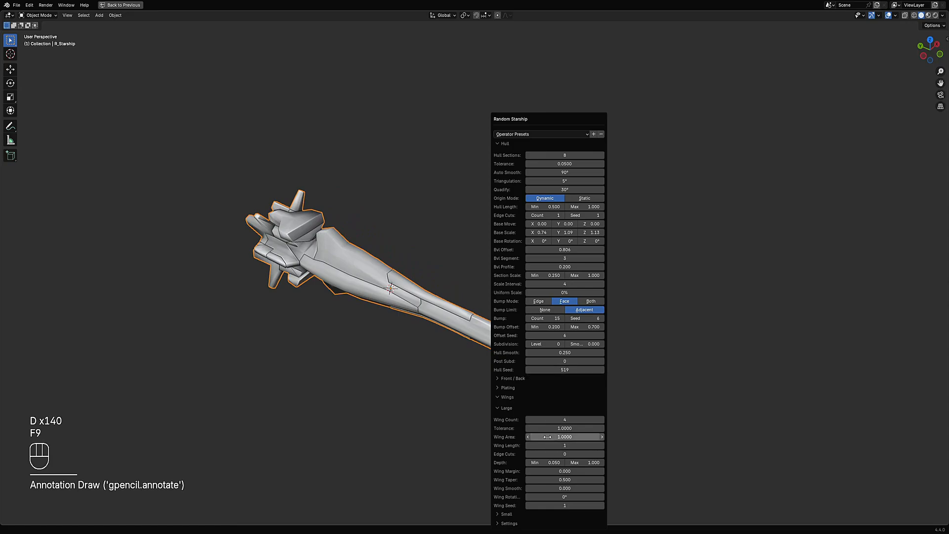
pyautogui.click(535, 428)
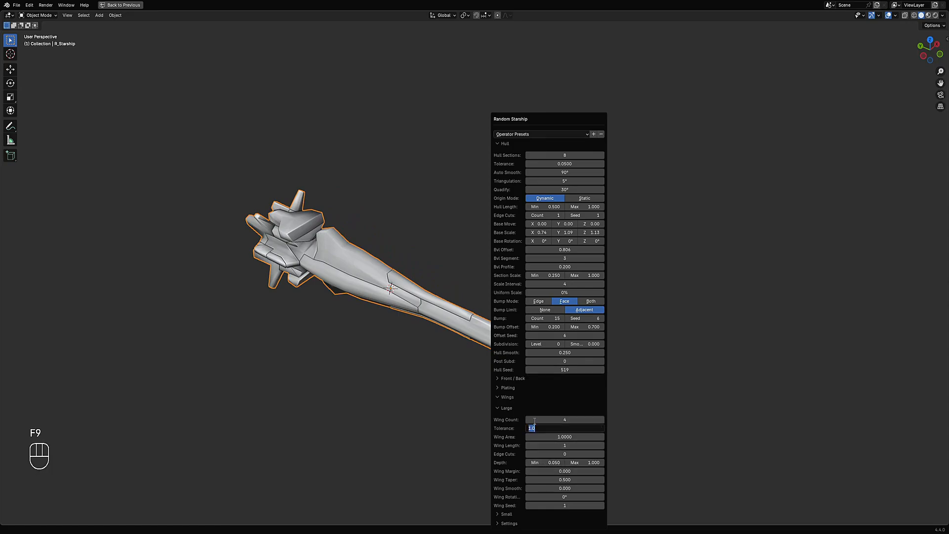
pyautogui.write('.5')
pyautogui.press('Return')
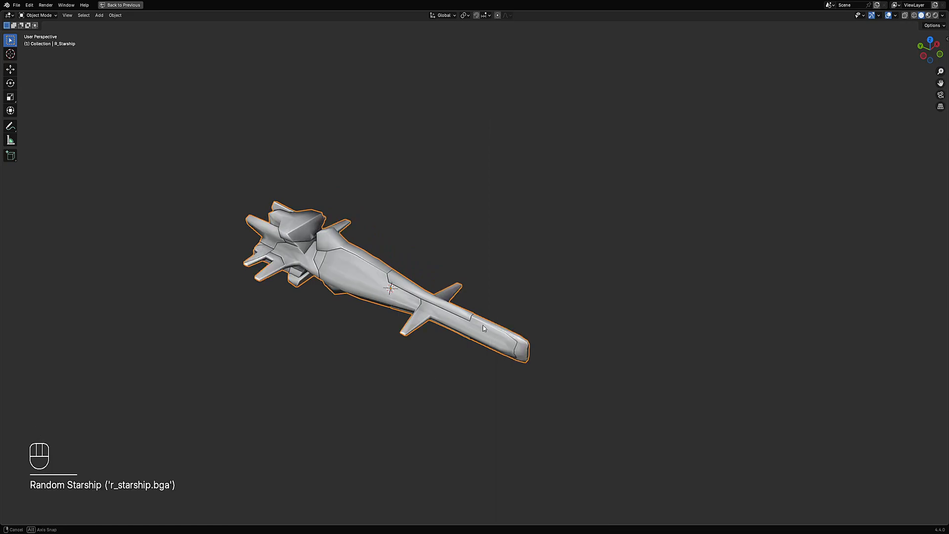
# - Step the hull seed up to 523 and set the bevel profile to about 0.096
pyautogui.press('F9')
pyautogui.keyDown('ctrl'); pyautogui.scroll(4, 587, 368); pyautogui.keyUp('ctrl')
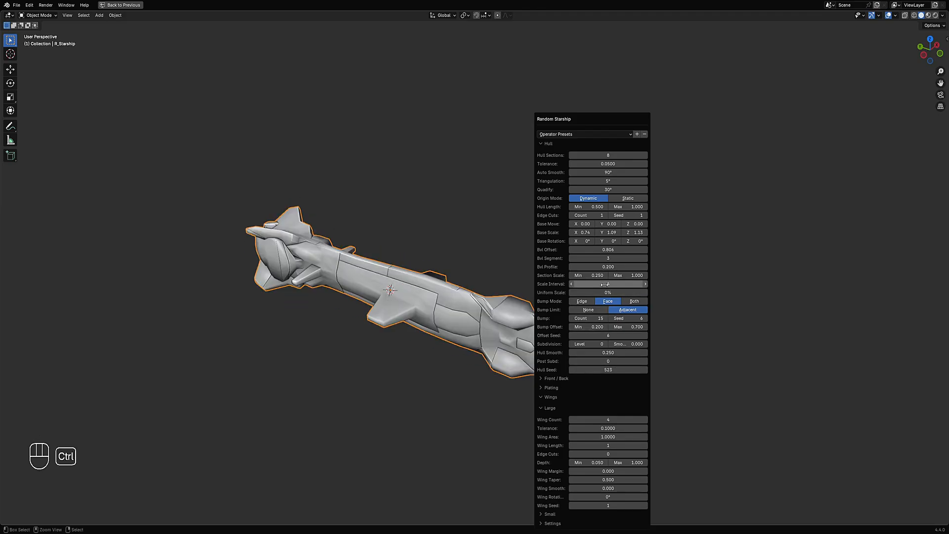
pyautogui.keyDown('ctrl'); pyautogui.scroll(1, 605, 285); pyautogui.keyUp('ctrl')
pyautogui.moveTo(474, 319); pyautogui.dragTo(487, 319, button='middle')
pyautogui.press('F9')
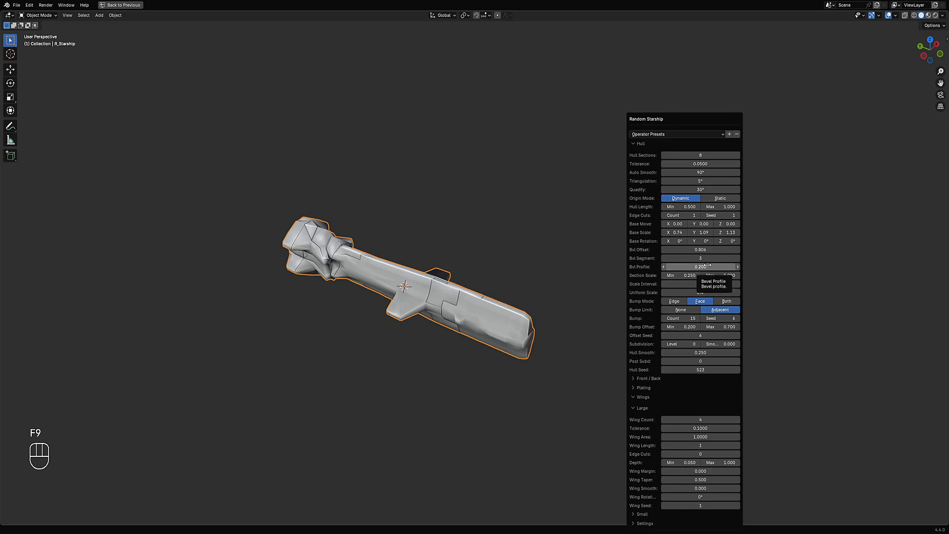
pyautogui.moveTo(700, 267)
pyautogui.mouseDown()
pyautogui.moveTo(623, 274)
pyautogui.moveTo(719, 273)
pyautogui.moveTo(690, 273)
pyautogui.mouseUp()
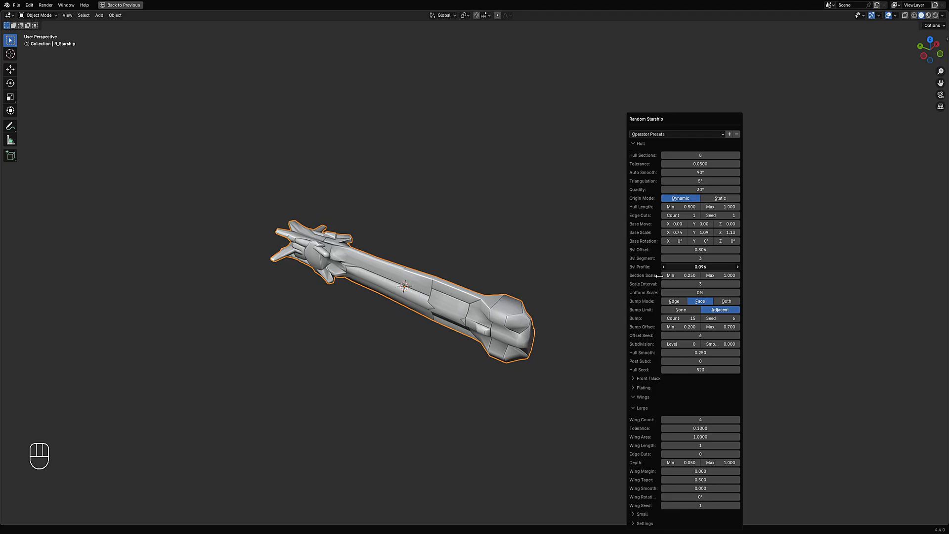
# - Step the hull seed up to 530, orbit the view and reopen the Random Starship operator panel
pyautogui.keyDown('ctrl'); pyautogui.scroll(7, 707, 367); pyautogui.keyUp('ctrl')
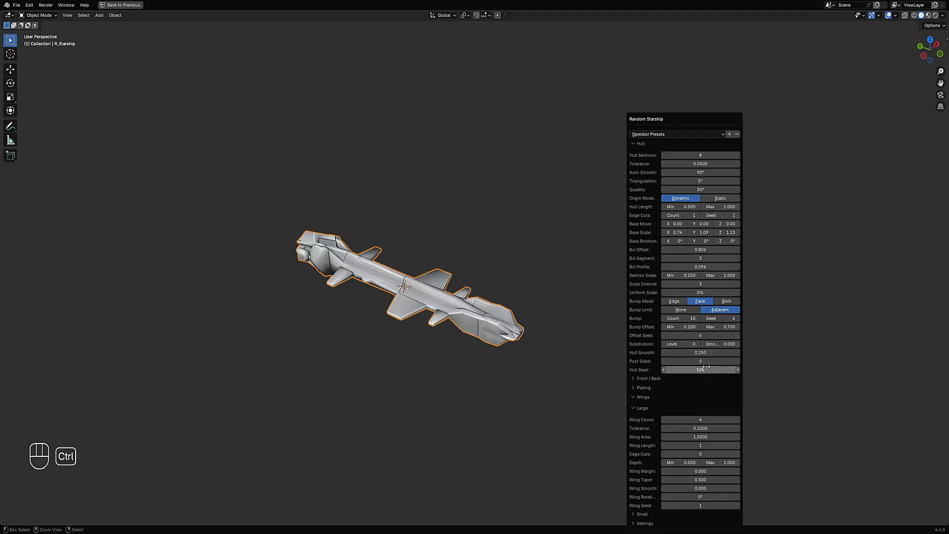
pyautogui.keyDown('ctrl'); pyautogui.scroll(1, 706, 367); pyautogui.keyUp('ctrl')
pyautogui.keyDown('ctrl'); pyautogui.scroll(-2, 706, 367); pyautogui.keyUp('ctrl')
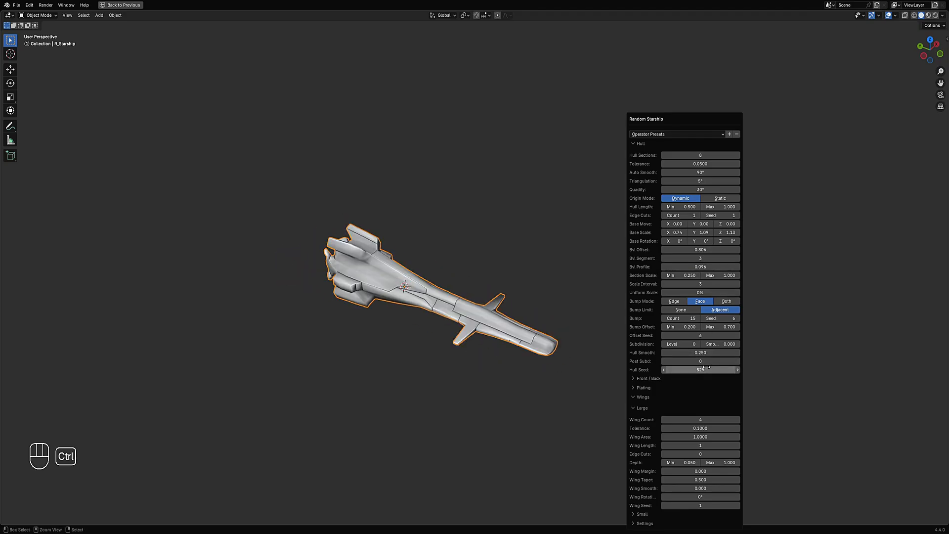
pyautogui.keyDown('ctrl'); pyautogui.scroll(1, 706, 367); pyautogui.keyUp('ctrl')
pyautogui.moveTo(517, 362); pyautogui.dragTo(633, 300, button='middle')
pyautogui.press('F9')
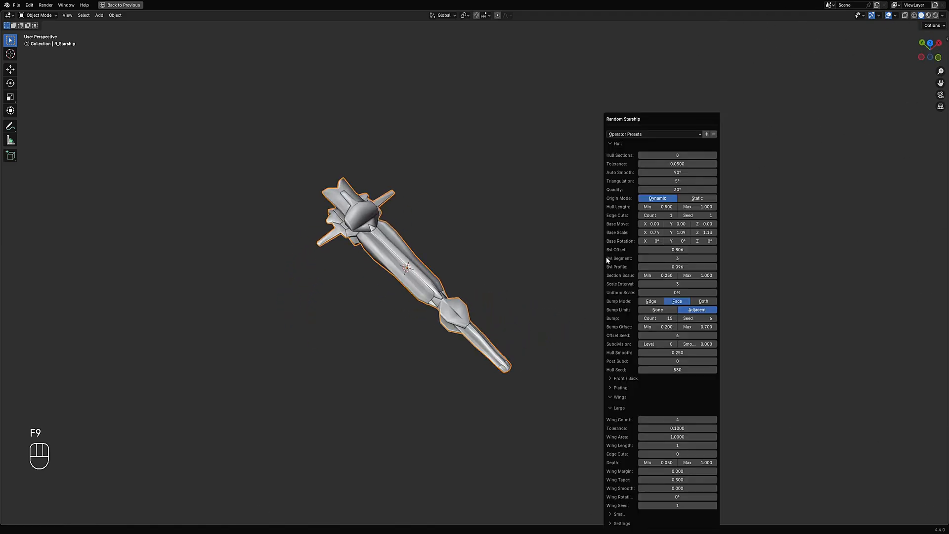
# - Step the hull seed up through many variations to 592 and reopen the operator panel
pyautogui.keyDown('ctrl'); pyautogui.scroll(4, 675, 370); pyautogui.keyUp('ctrl')
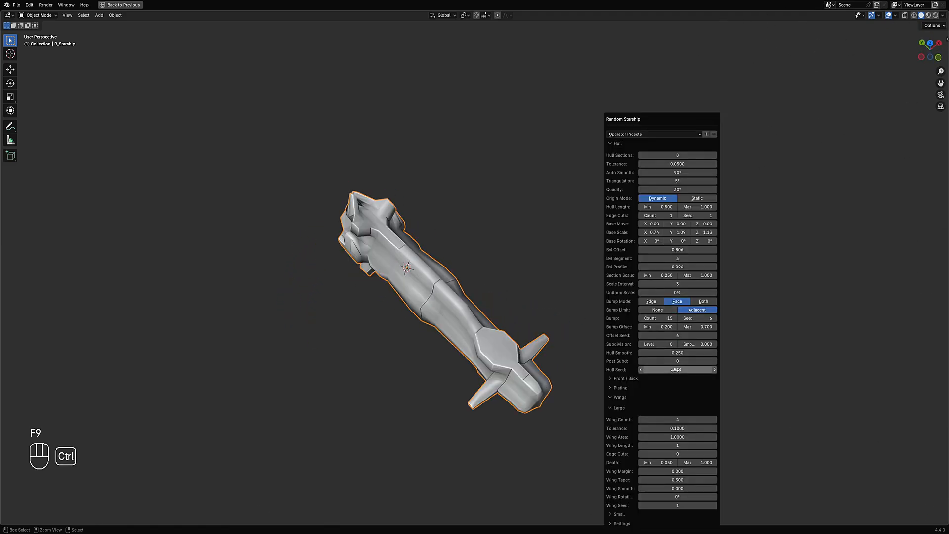
pyautogui.keyDown('ctrl'); pyautogui.scroll(5, 676, 370); pyautogui.keyUp('ctrl')
pyautogui.keyDown('ctrl'); pyautogui.scroll(9, 675, 370); pyautogui.keyUp('ctrl')
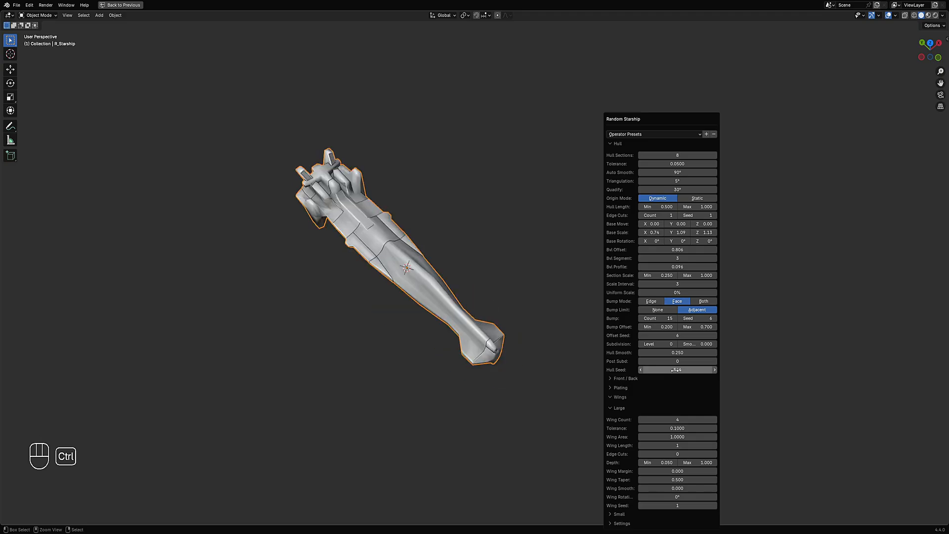
pyautogui.keyDown('ctrl'); pyautogui.scroll(8, 676, 370); pyautogui.keyUp('ctrl')
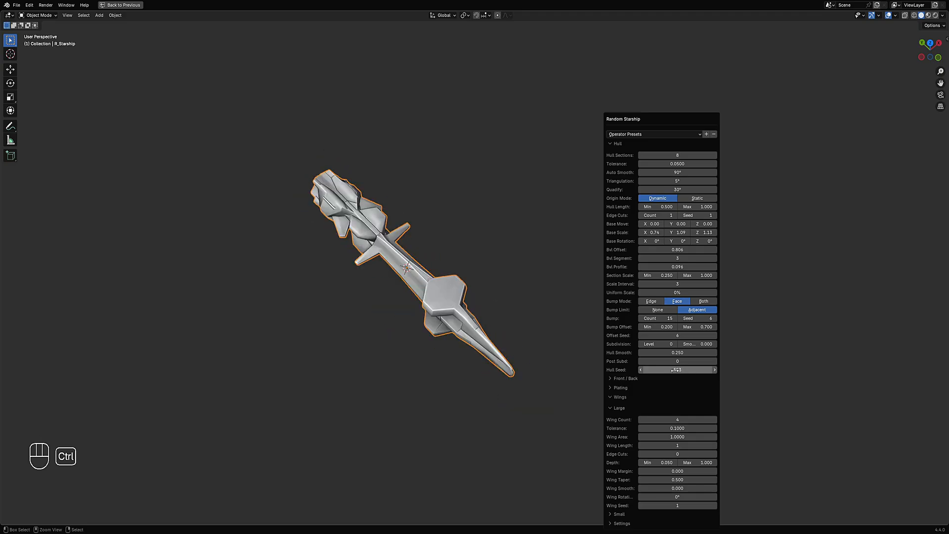
pyautogui.keyDown('ctrl'); pyautogui.scroll(5, 675, 370); pyautogui.keyUp('ctrl')
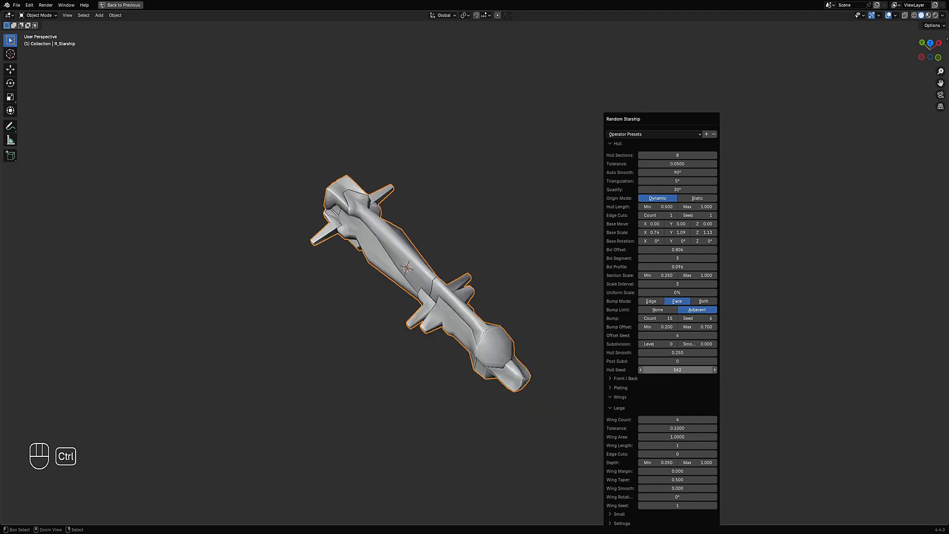
pyautogui.keyDown('ctrl'); pyautogui.scroll(8, 675, 370); pyautogui.keyUp('ctrl')
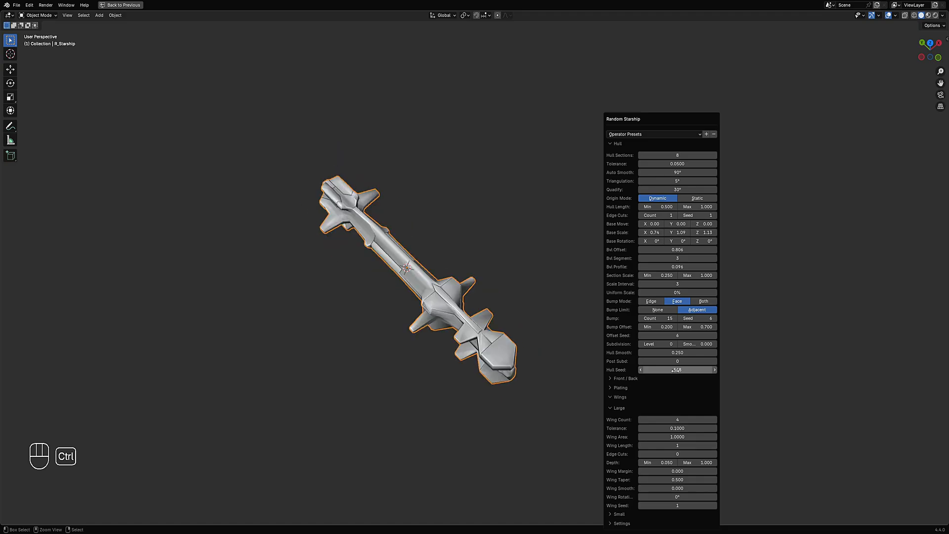
pyautogui.keyDown('ctrl'); pyautogui.scroll(5, 675, 370); pyautogui.keyUp('ctrl')
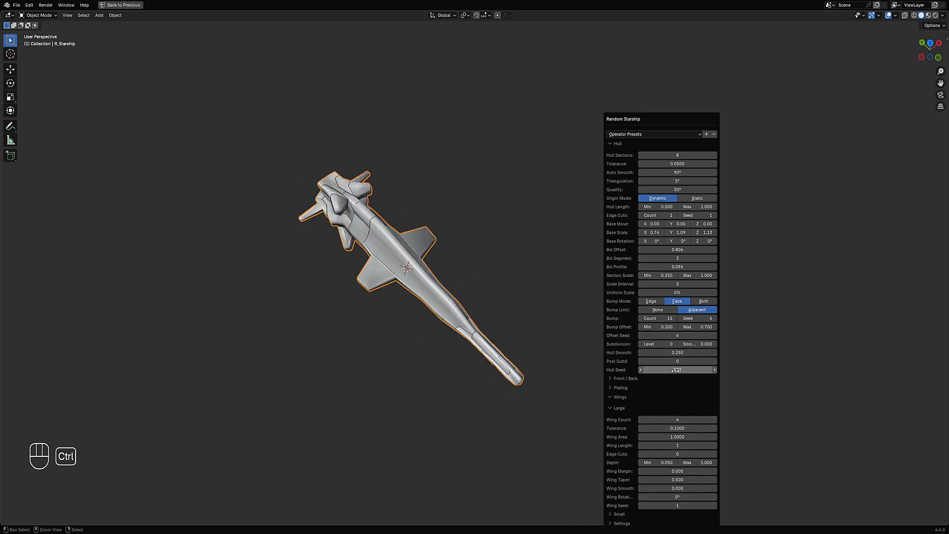
pyautogui.keyDown('ctrl'); pyautogui.scroll(7, 675, 370); pyautogui.keyUp('ctrl')
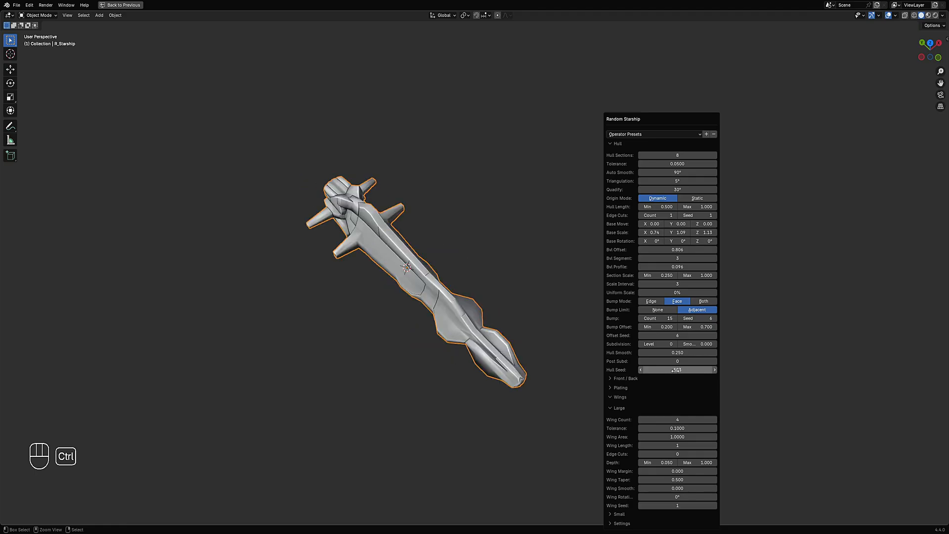
pyautogui.keyDown('ctrl'); pyautogui.scroll(3, 676, 370); pyautogui.keyUp('ctrl')
pyautogui.keyDown('ctrl'); pyautogui.scroll(4, 676, 370); pyautogui.keyUp('ctrl')
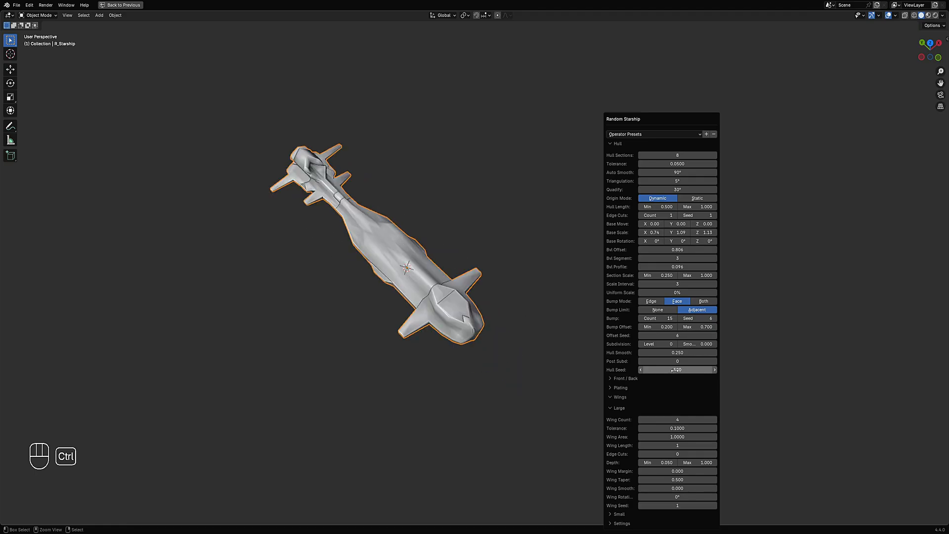
pyautogui.keyDown('ctrl'); pyautogui.scroll(3, 676, 370); pyautogui.keyUp('ctrl')
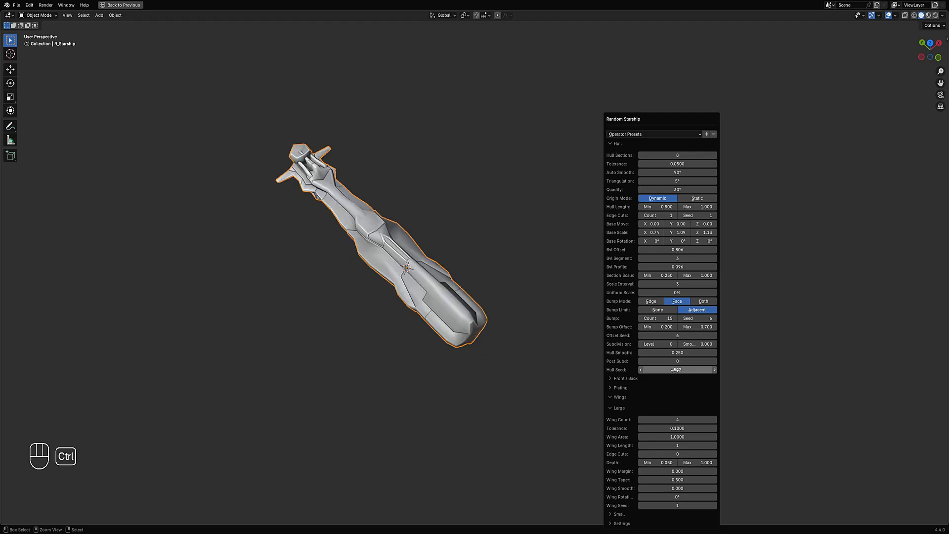
pyautogui.moveTo(553, 367); pyautogui.dragTo(603, 247, button='middle')
pyautogui.press('F9')
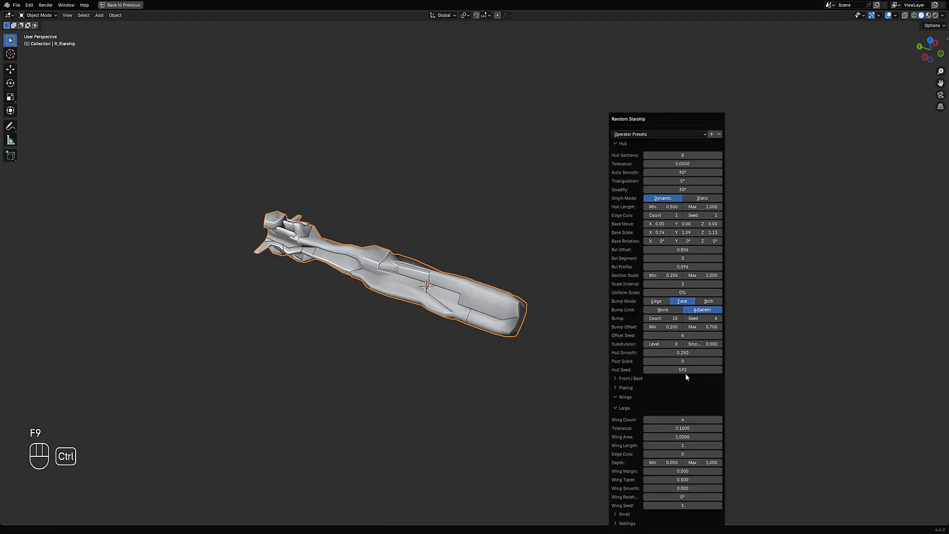
# - Step the hull seed up to 615
pyautogui.keyDown('ctrl'); pyautogui.scroll(1, 685, 370); pyautogui.keyUp('ctrl')
pyautogui.keyDown('ctrl'); pyautogui.scroll(2, 684, 370); pyautogui.keyUp('ctrl')
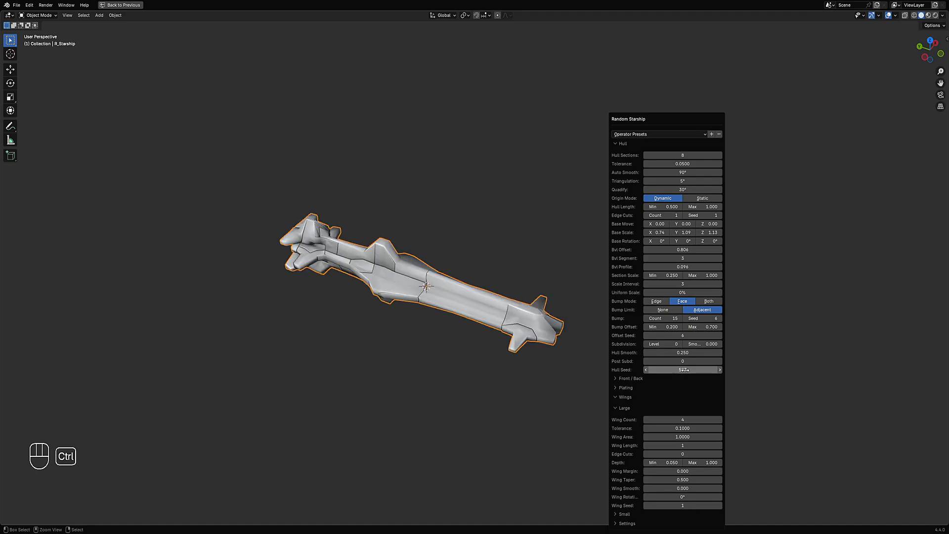
pyautogui.keyDown('ctrl'); pyautogui.scroll(4, 685, 370); pyautogui.keyUp('ctrl')
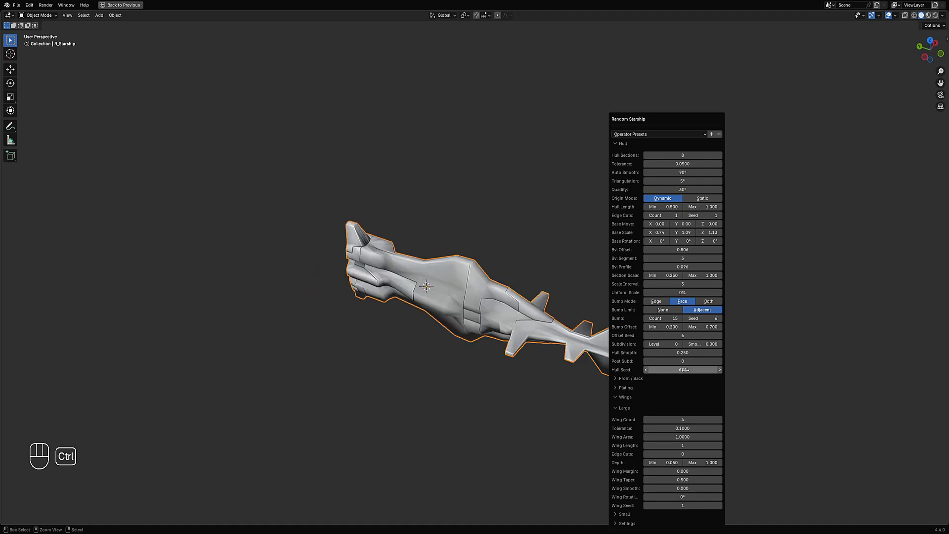
pyautogui.keyDown('ctrl'); pyautogui.scroll(4, 684, 370); pyautogui.keyUp('ctrl')
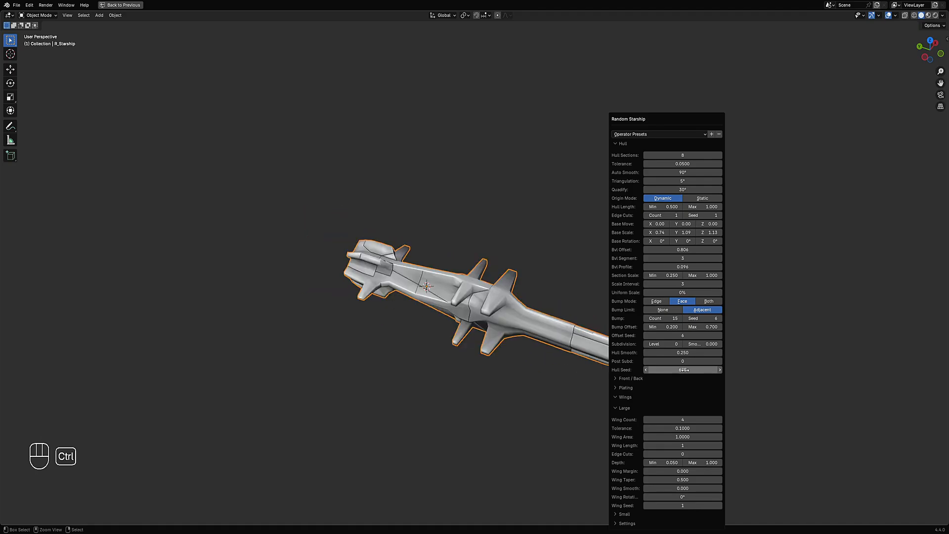
pyautogui.keyDown('ctrl'); pyautogui.scroll(1, 684, 370); pyautogui.keyUp('ctrl')
pyautogui.keyDown('ctrl'); pyautogui.scroll(2, 685, 370); pyautogui.keyUp('ctrl')
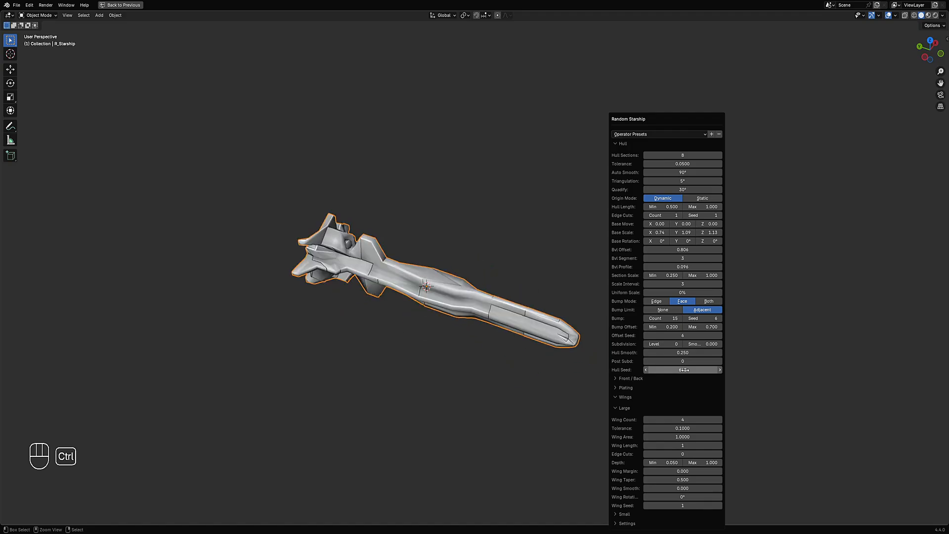
pyautogui.keyDown('ctrl'); pyautogui.scroll(4, 684, 369); pyautogui.keyUp('ctrl')
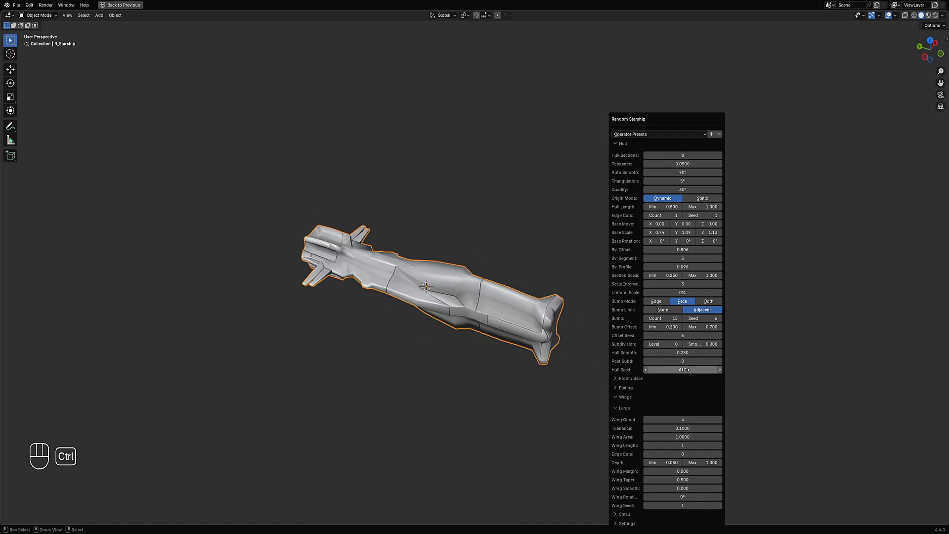
pyautogui.keyDown('ctrl'); pyautogui.scroll(1, 685, 370); pyautogui.keyUp('ctrl')
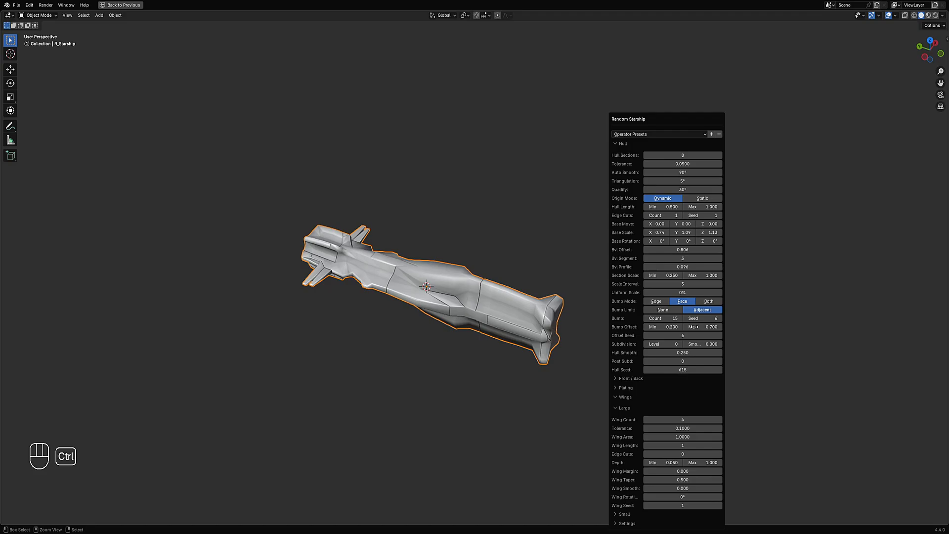
# - Set the section scale maximum to 0.802, step the hull seed to 627 and reopen the operator panel
pyautogui.moveTo(707, 275); pyautogui.dragTo(688, 276)
pyautogui.keyDown('ctrl'); pyautogui.scroll(5, 696, 369); pyautogui.keyUp('ctrl')
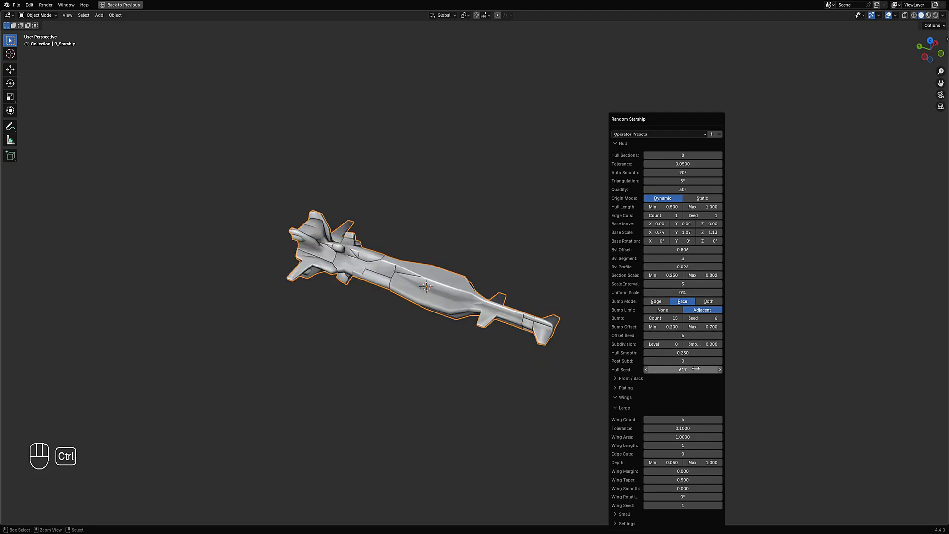
pyautogui.keyDown('ctrl'); pyautogui.scroll(7, 696, 368); pyautogui.keyUp('ctrl')
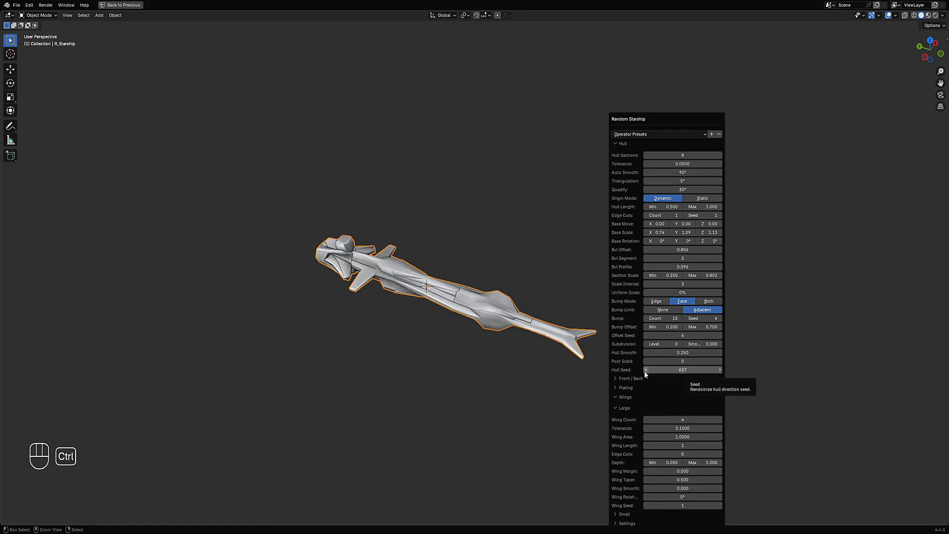
pyautogui.moveTo(492, 341); pyautogui.dragTo(615, 235, button='middle')
pyautogui.press('F9')
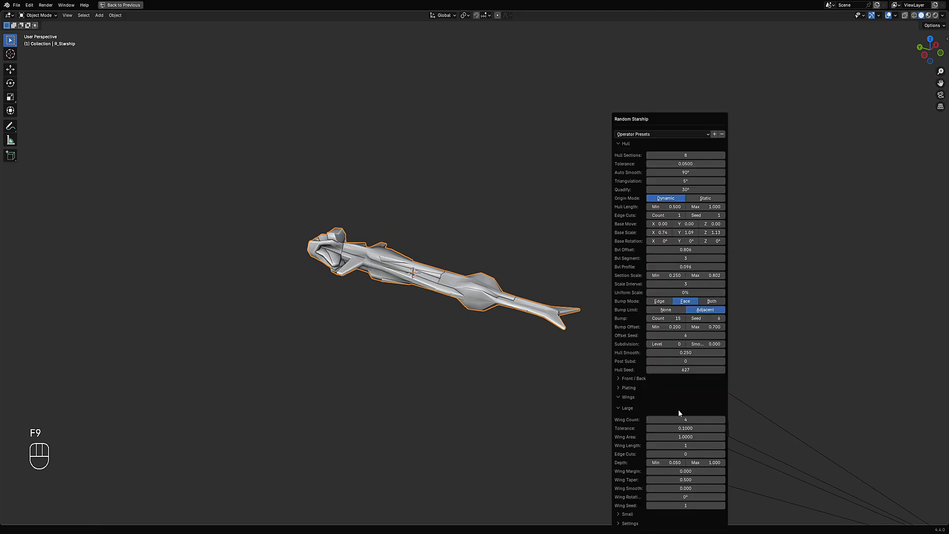
# - Collapse the large wing settings and expand the Front / Back settings
pyautogui.click(638, 408)
pyautogui.click(637, 379)
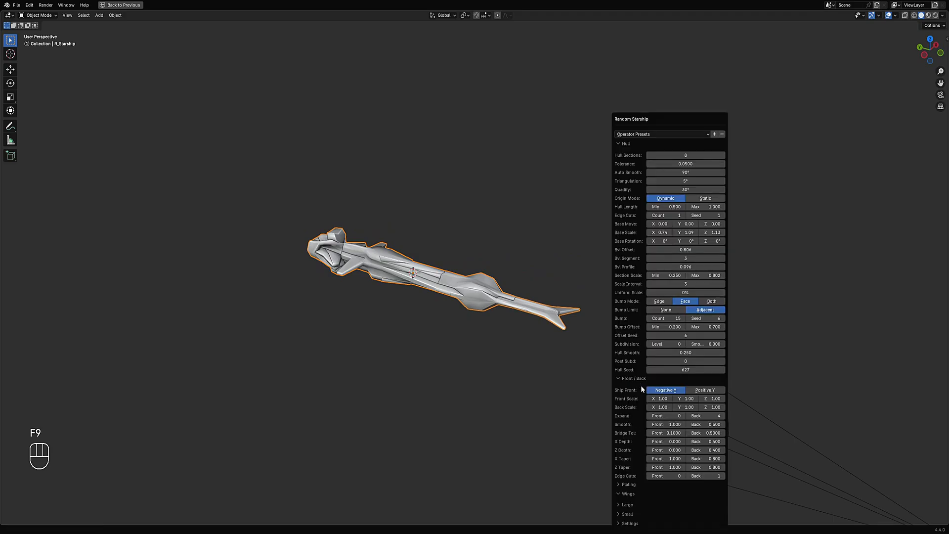
pyautogui.moveTo(709, 450)
pyautogui.mouseDown()
pyautogui.moveTo(207, 422)
pyautogui.moveTo(645, 367)
pyautogui.moveTo(123, 428)
pyautogui.moveTo(674, 129)
pyautogui.moveTo(709, 450)
pyautogui.moveTo(701, 111)
pyautogui.moveTo(568, 133)
pyautogui.moveTo(262, 214)
pyautogui.moveTo(713, 445)
pyautogui.mouseUp()
pyautogui.rightClick(709, 450)
pyautogui.rightClick(712, 445)
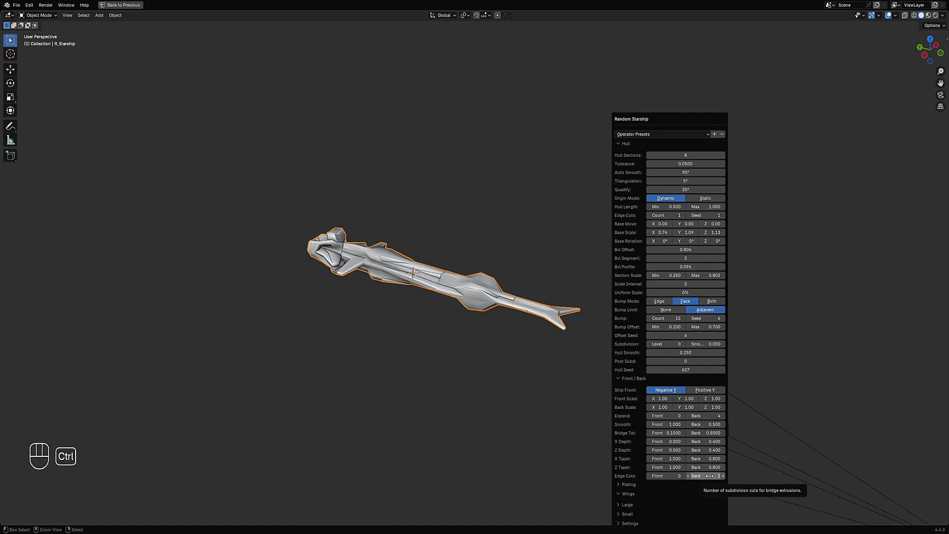
# - Set the front edge cuts to 1 and the back edge cuts to 2
pyautogui.keyDown('ctrl'); pyautogui.scroll(1, 710, 475); pyautogui.keyUp('ctrl')
pyautogui.keyDown('ctrl'); pyautogui.scroll(1, 710, 475); pyautogui.keyUp('ctrl')
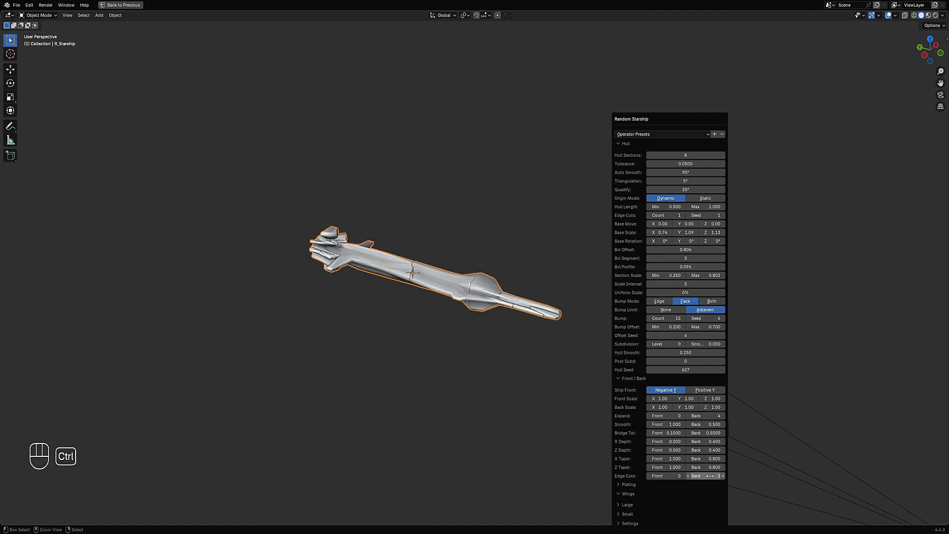
pyautogui.keyDown('ctrl'); pyautogui.scroll(-1, 710, 475); pyautogui.keyUp('ctrl')
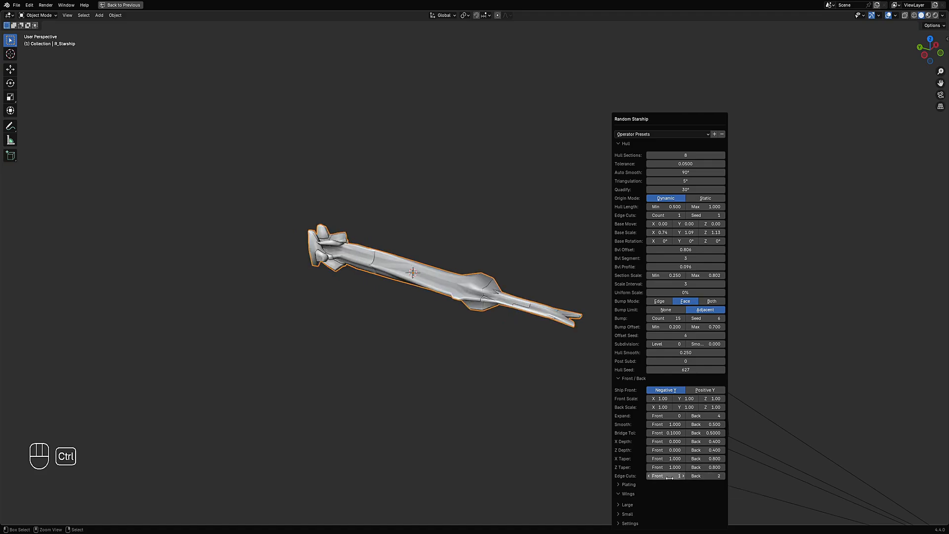
pyautogui.keyDown('ctrl'); pyautogui.scroll(-1, 703, 476); pyautogui.keyUp('ctrl')
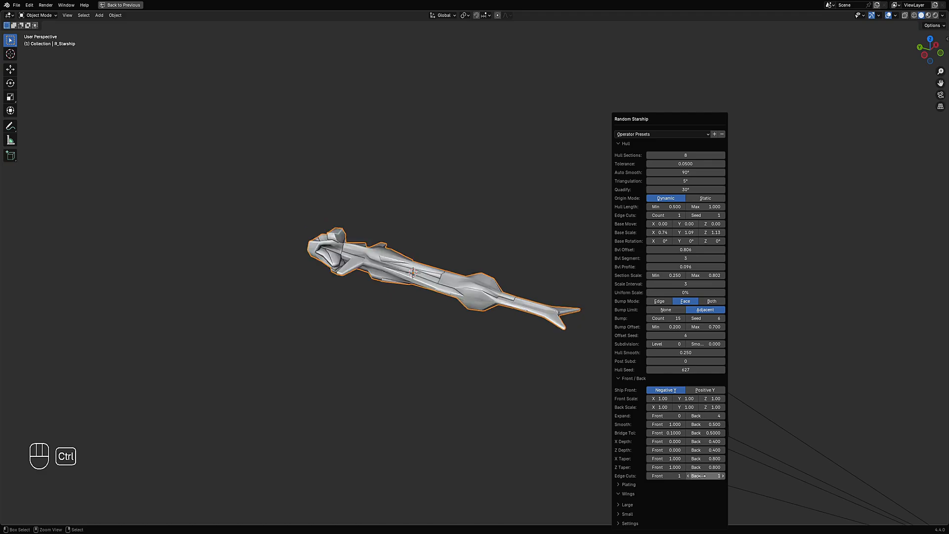
# - Step the hull seed up to 663 and reopen the operator panel
pyautogui.keyDown('ctrl'); pyautogui.scroll(1, 702, 476); pyautogui.keyUp('ctrl')
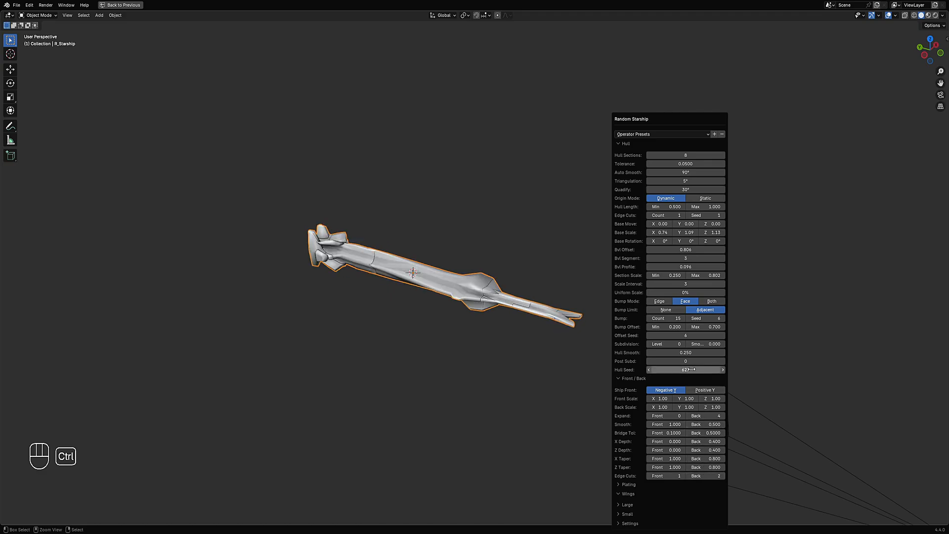
pyautogui.keyDown('ctrl'); pyautogui.scroll(5, 691, 370); pyautogui.keyUp('ctrl')
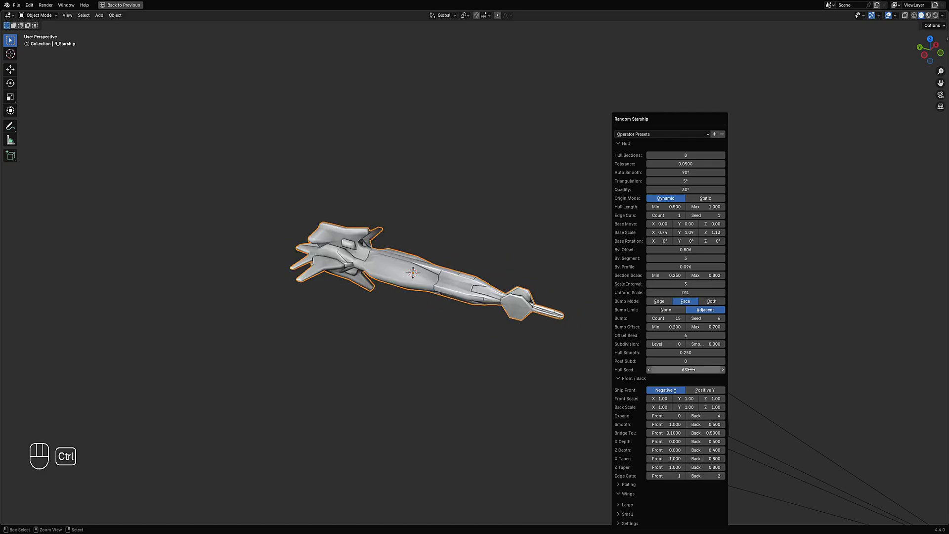
pyautogui.keyDown('ctrl'); pyautogui.scroll(1, 691, 370); pyautogui.keyUp('ctrl')
pyautogui.keyDown('ctrl'); pyautogui.scroll(4, 692, 369); pyautogui.keyUp('ctrl')
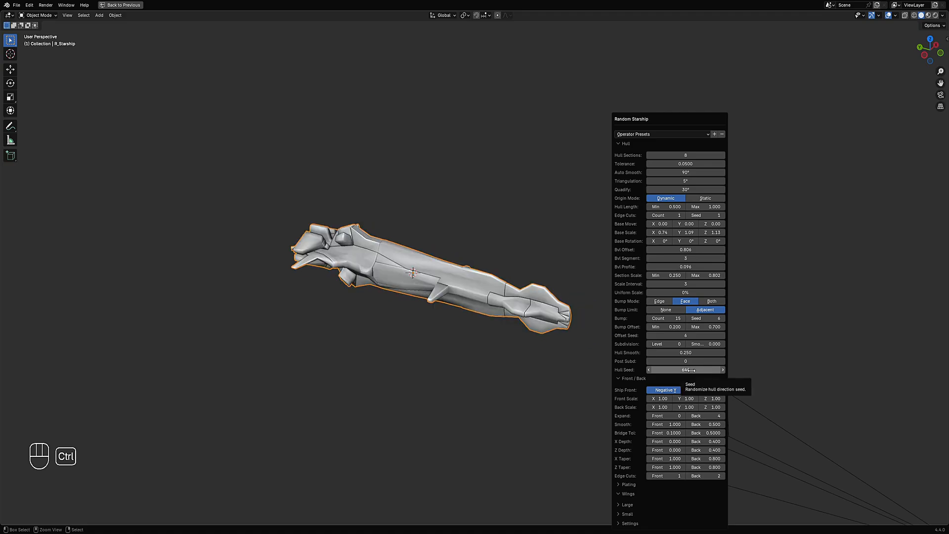
pyautogui.keyDown('ctrl'); pyautogui.scroll(1, 691, 370); pyautogui.keyUp('ctrl')
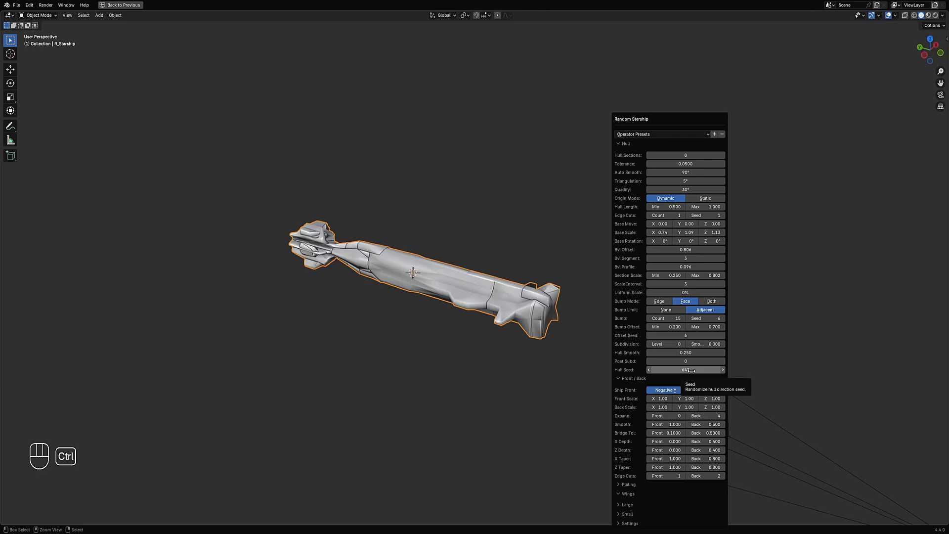
pyautogui.keyDown('ctrl'); pyautogui.scroll(1, 691, 370); pyautogui.keyUp('ctrl')
pyautogui.keyDown('ctrl'); pyautogui.scroll(2, 691, 369); pyautogui.keyUp('ctrl')
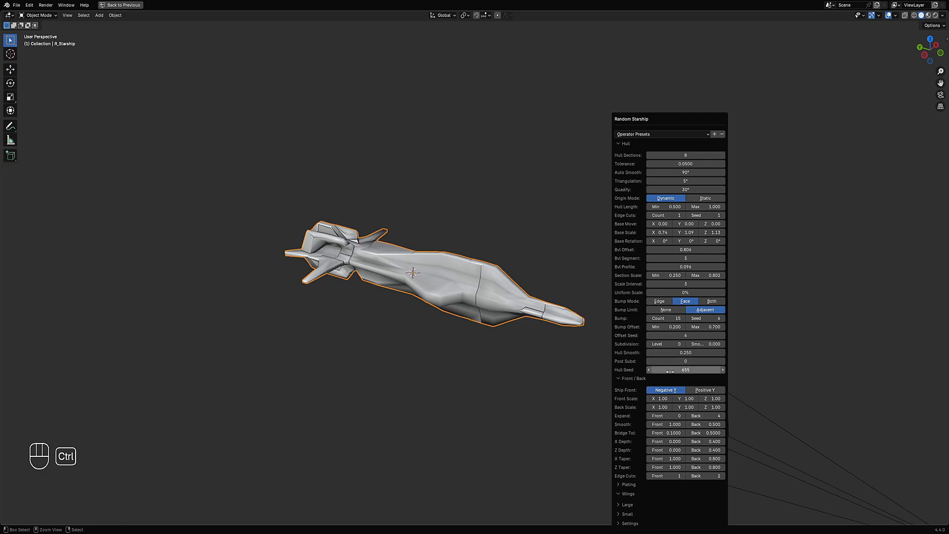
pyautogui.keyDown('ctrl'); pyautogui.scroll(3, 686, 370); pyautogui.keyUp('ctrl')
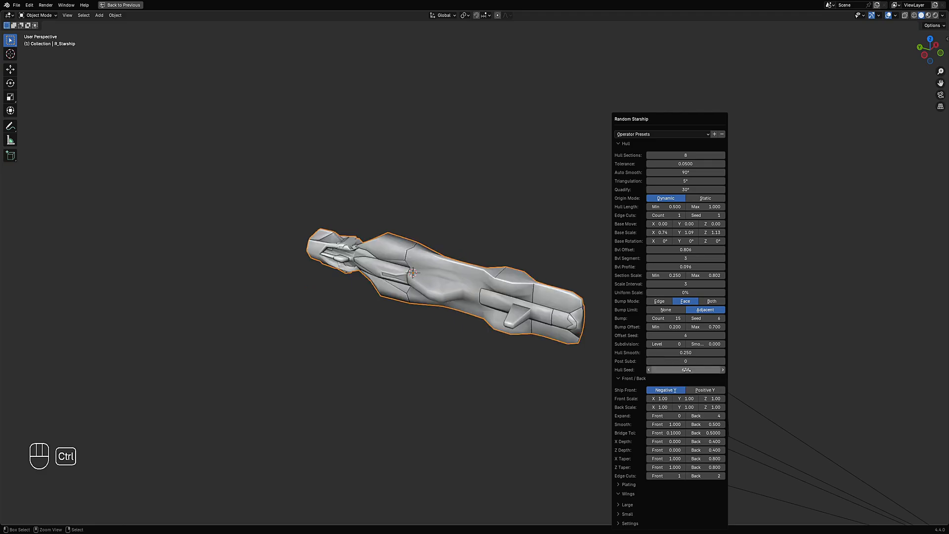
pyautogui.keyDown('ctrl'); pyautogui.scroll(3, 686, 370); pyautogui.keyUp('ctrl')
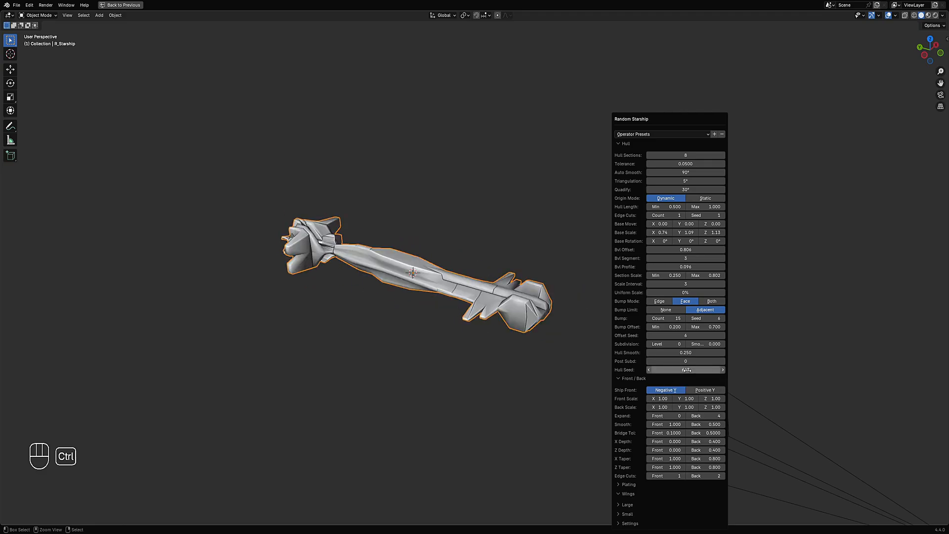
pyautogui.moveTo(435, 341); pyautogui.dragTo(559, 287, button='middle')
pyautogui.press('F9')
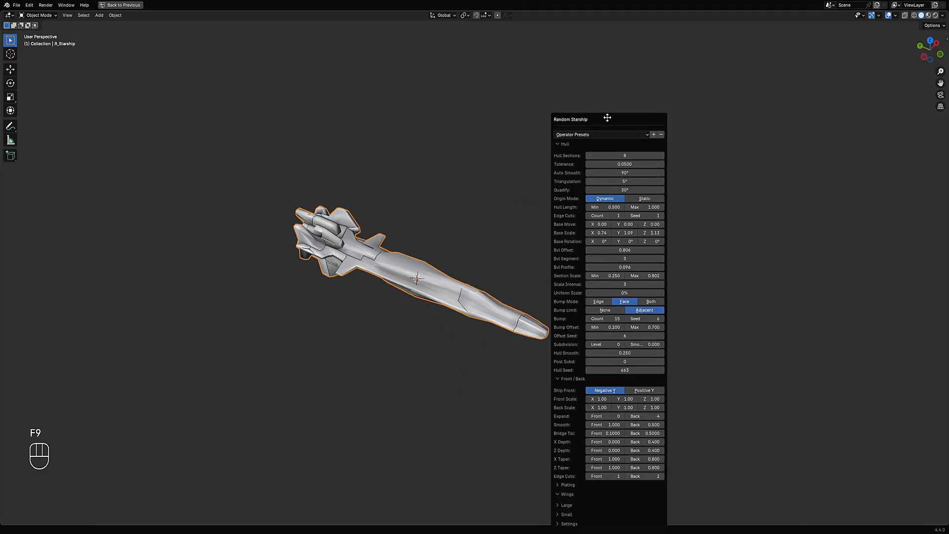
# - Move the Random Starship operator panel and collapse its Front / Back settings
pyautogui.moveTo(609, 117); pyautogui.dragTo(675, 75)
pyautogui.click(639, 336)
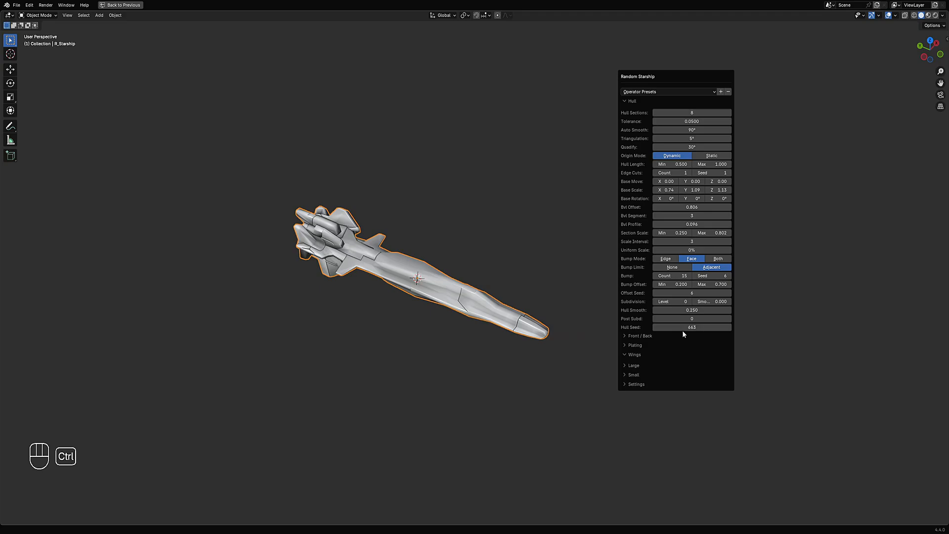
# - Step the hull seed up to 671
pyautogui.keyDown('ctrl'); pyautogui.scroll(3, 683, 328); pyautogui.keyUp('ctrl')
pyautogui.keyDown('ctrl'); pyautogui.scroll(1, 683, 327); pyautogui.keyUp('ctrl')
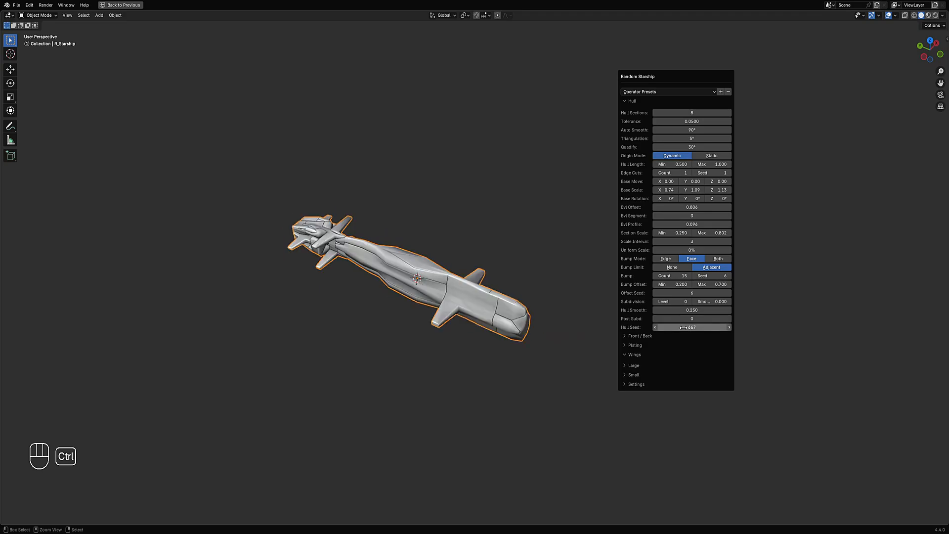
pyautogui.keyDown('ctrl'); pyautogui.scroll(4, 684, 327); pyautogui.keyUp('ctrl')
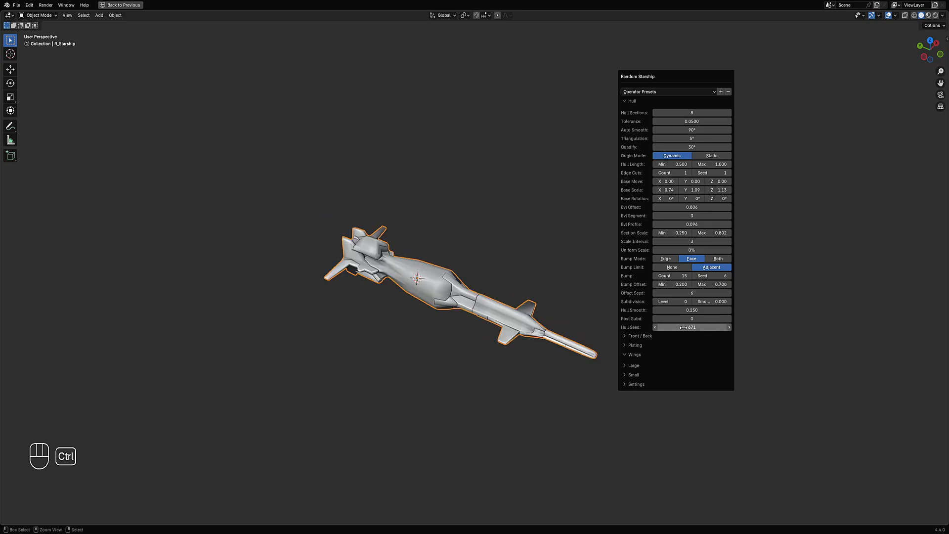
pyautogui.keyDown('ctrl'); pyautogui.scroll(1, 684, 328); pyautogui.keyUp('ctrl')
pyautogui.keyDown('ctrl'); pyautogui.scroll(-1, 684, 327); pyautogui.keyUp('ctrl')
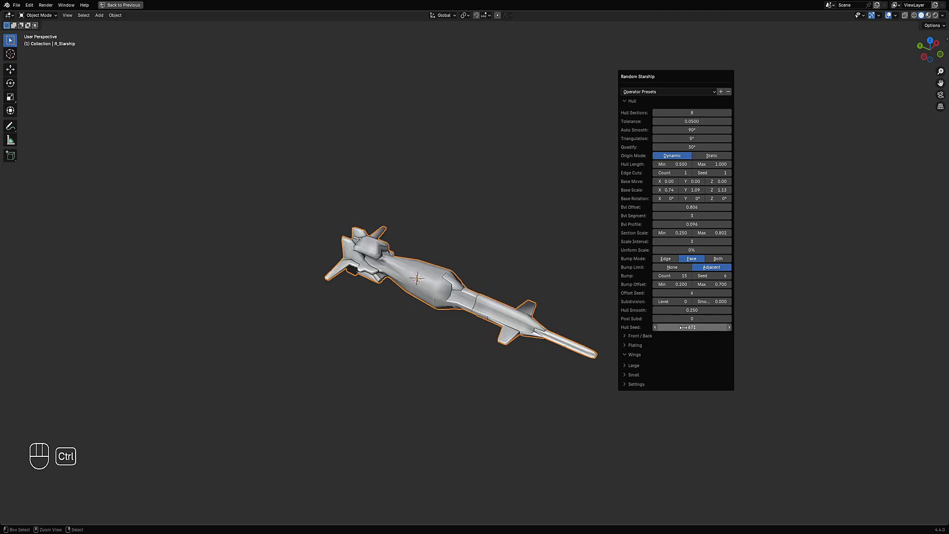
# - Expand the Plating settings, set the hull subdivision level to 1 and the plating size maximum to 3
pyautogui.click(638, 346)
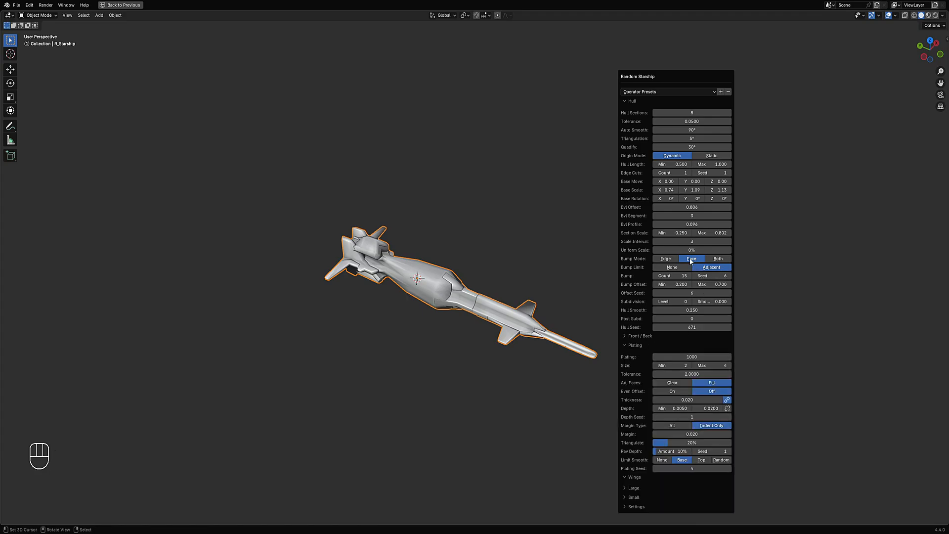
pyautogui.keyDown('ctrl'); pyautogui.scroll(1, 671, 301); pyautogui.keyUp('ctrl')
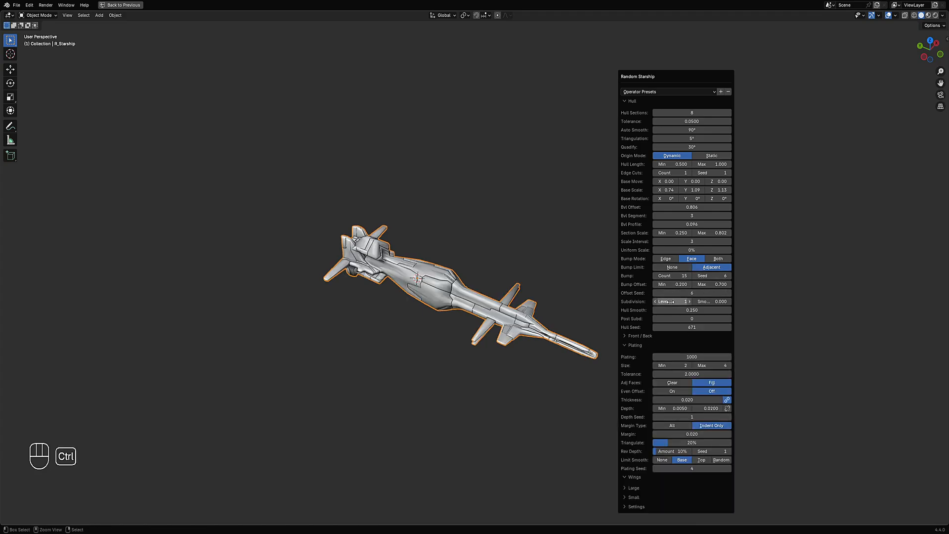
pyautogui.keyDown('ctrl'); pyautogui.scroll(1, 671, 301); pyautogui.keyUp('ctrl')
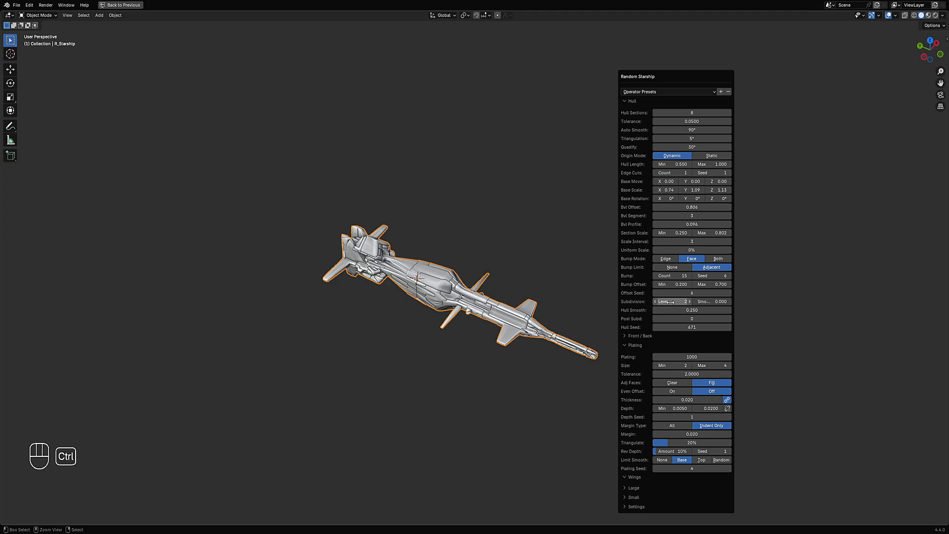
pyautogui.keyDown('ctrl'); pyautogui.scroll(-1, 669, 302); pyautogui.keyUp('ctrl')
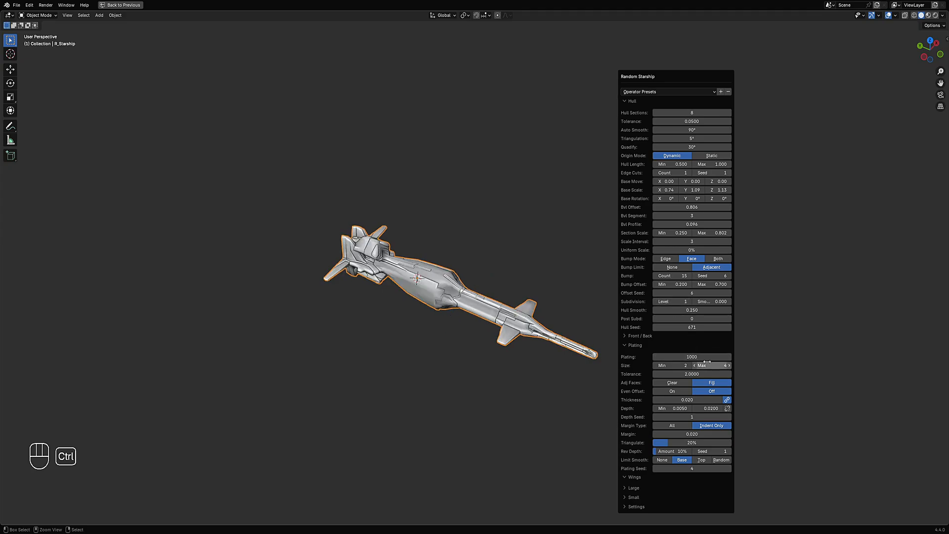
pyautogui.keyDown('ctrl'); pyautogui.scroll(-1, 708, 365); pyautogui.keyUp('ctrl')
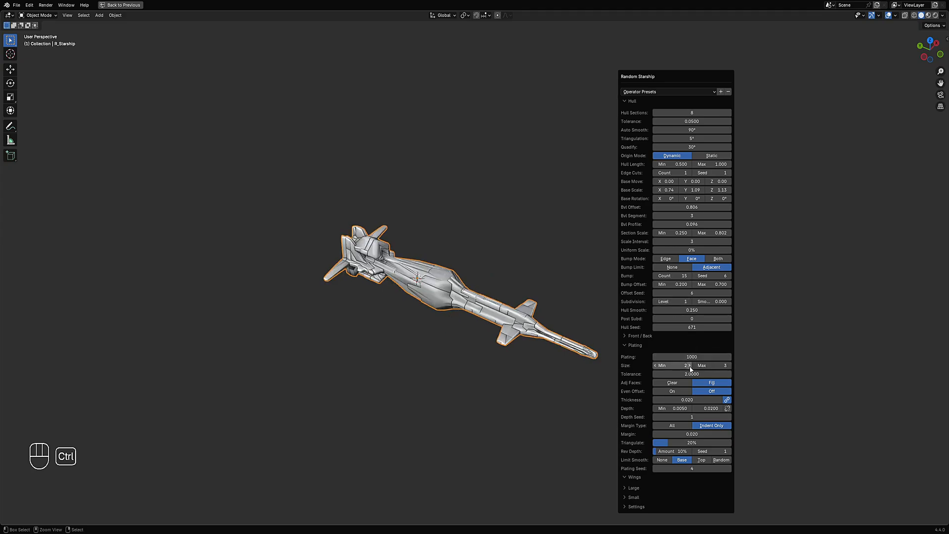
pyautogui.keyDown('ctrl'); pyautogui.scroll(-1, 682, 365); pyautogui.keyUp('ctrl')
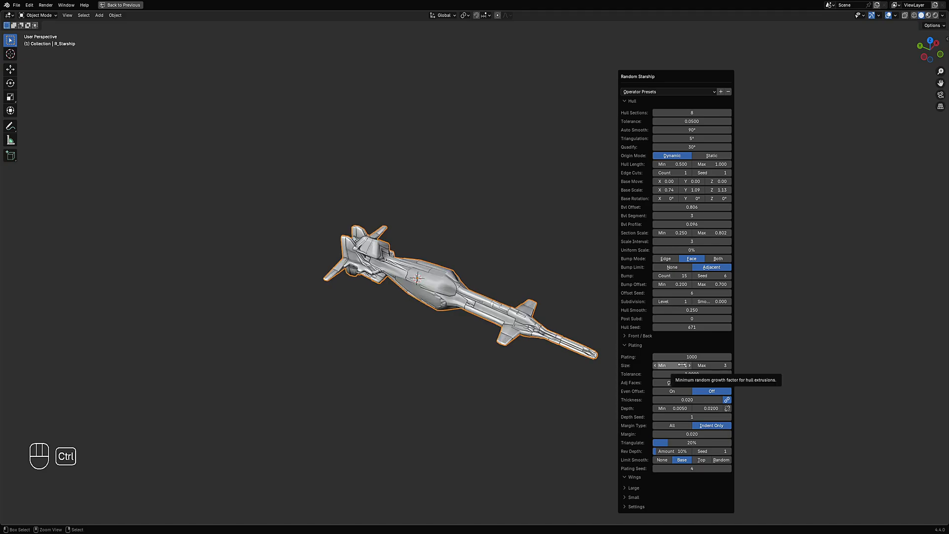
pyautogui.keyDown('ctrl'); pyautogui.scroll(1, 683, 366); pyautogui.keyUp('ctrl')
# - Toggle adjacent faces to Clear and even offset to On, then switch them back to Fill and Off
pyautogui.click(691, 383)
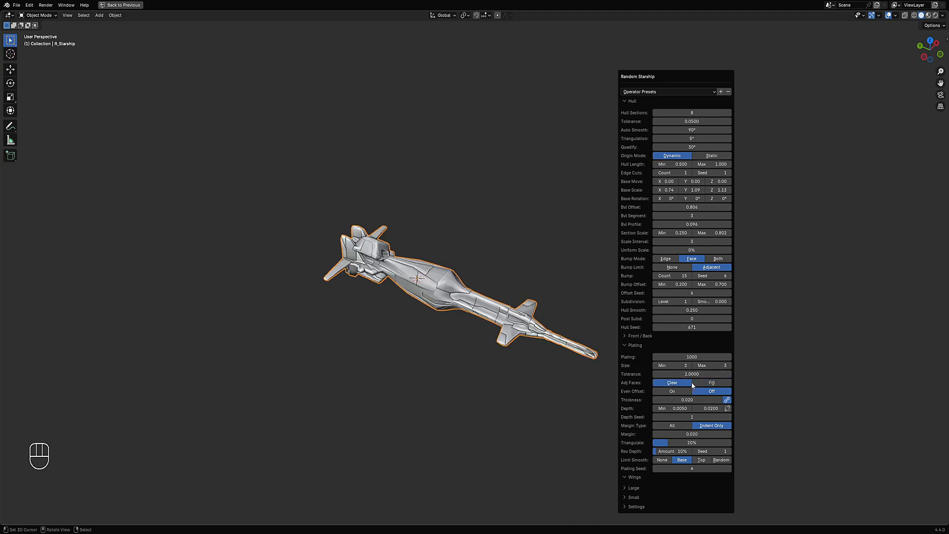
pyautogui.click(703, 384)
pyautogui.click(680, 393)
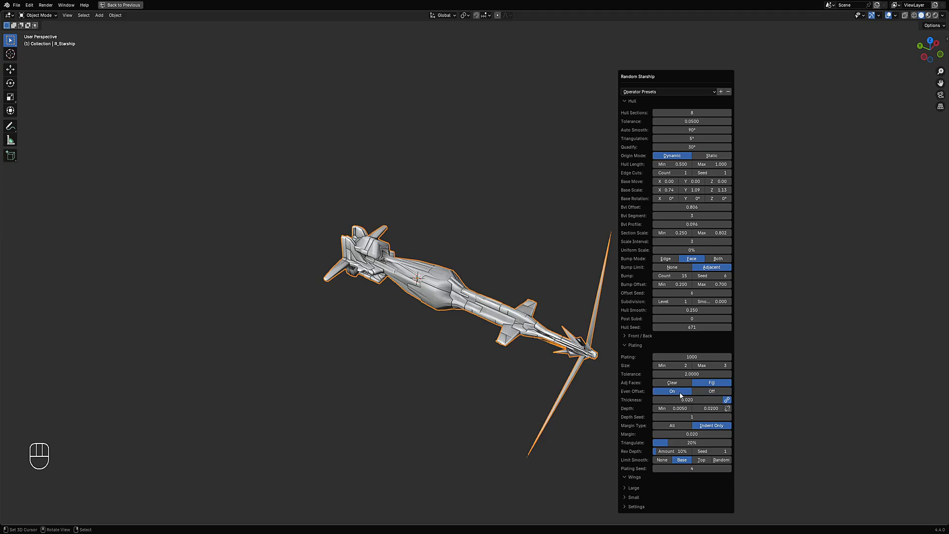
pyautogui.click(696, 391)
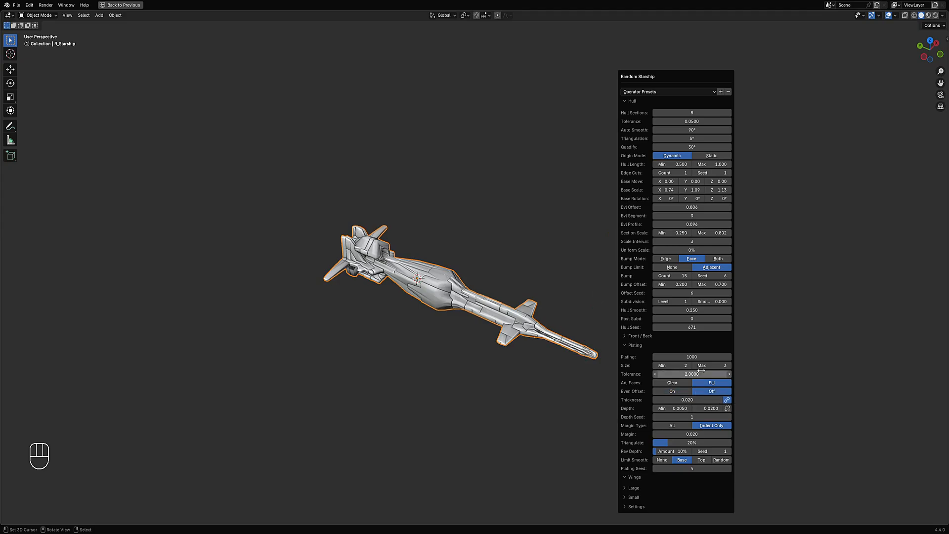
# - Reopen the operator panel and set the hull subdivision level back to 0
pyautogui.keyDown('ctrl'); pyautogui.scroll(1, 702, 327); pyautogui.keyUp('ctrl')
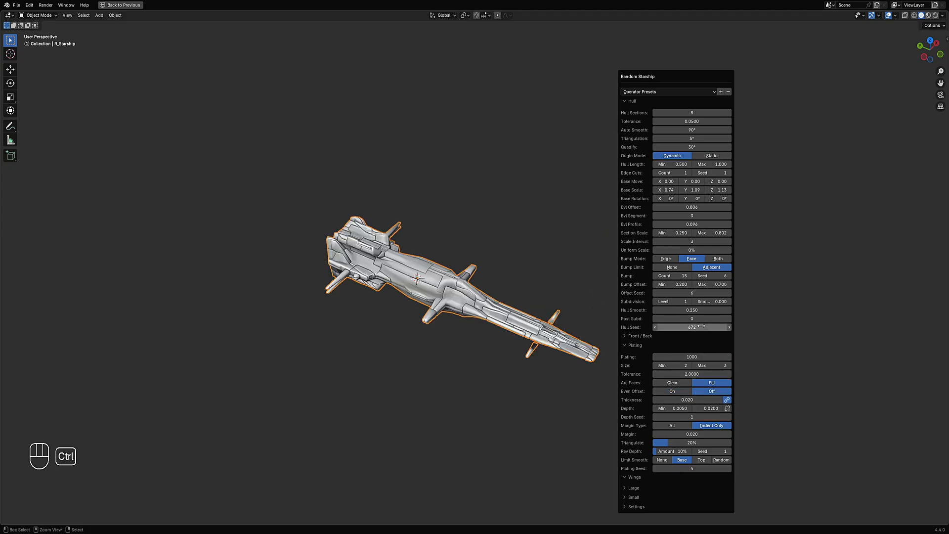
pyautogui.keyDown('ctrl'); pyautogui.scroll(1, 701, 327); pyautogui.keyUp('ctrl')
pyautogui.keyDown('ctrl'); pyautogui.scroll(-1, 701, 327); pyautogui.keyUp('ctrl')
pyautogui.keyDown('ctrl'); pyautogui.scroll(-1, 702, 327); pyautogui.keyUp('ctrl')
pyautogui.moveTo(701, 327); pyautogui.dragTo(606, 281, button='middle')
pyautogui.press('F9')
pyautogui.keyDown('ctrl'); pyautogui.scroll(-1, 657, 319); pyautogui.keyUp('ctrl')
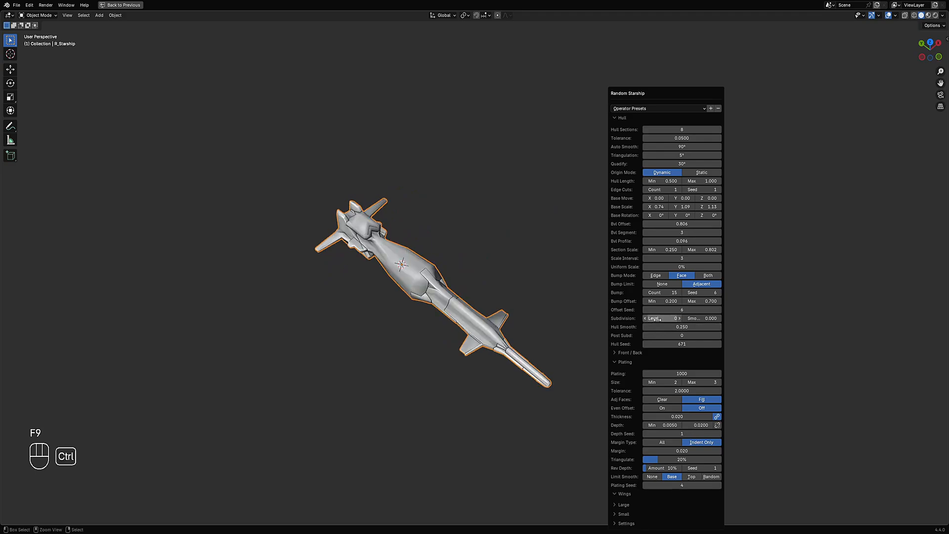
# - Step the hull seed up to 703 and reopen the operator panel
pyautogui.keyDown('ctrl'); pyautogui.scroll(4, 668, 343); pyautogui.keyUp('ctrl')
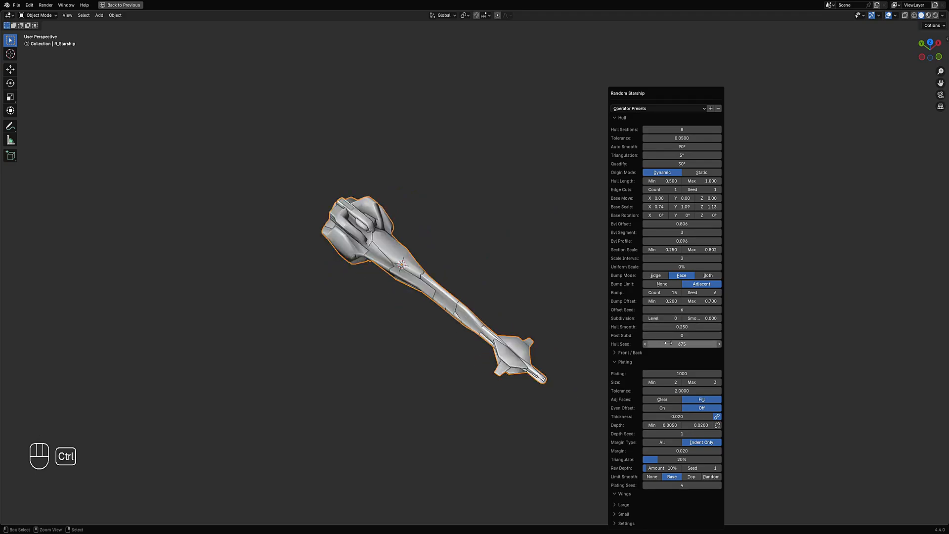
pyautogui.keyDown('ctrl'); pyautogui.scroll(7, 668, 343); pyautogui.keyUp('ctrl')
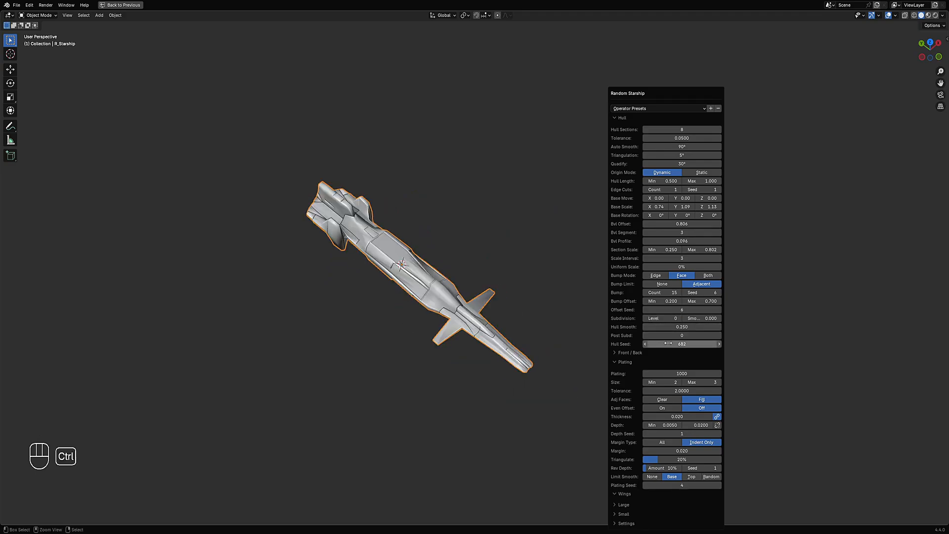
pyautogui.keyDown('ctrl'); pyautogui.scroll(4, 668, 343); pyautogui.keyUp('ctrl')
pyautogui.keyDown('ctrl'); pyautogui.scroll(3, 668, 343); pyautogui.keyUp('ctrl')
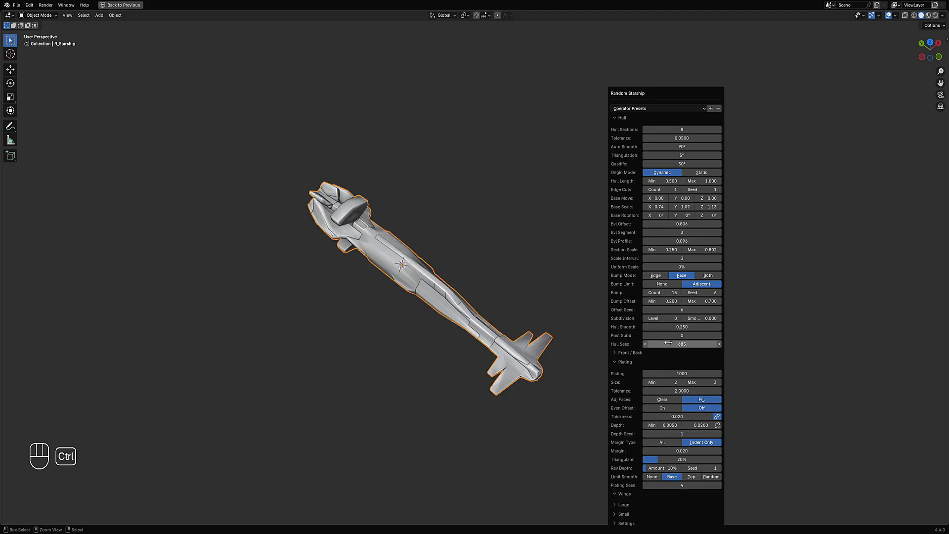
pyautogui.keyDown('ctrl'); pyautogui.scroll(8, 668, 343); pyautogui.keyUp('ctrl')
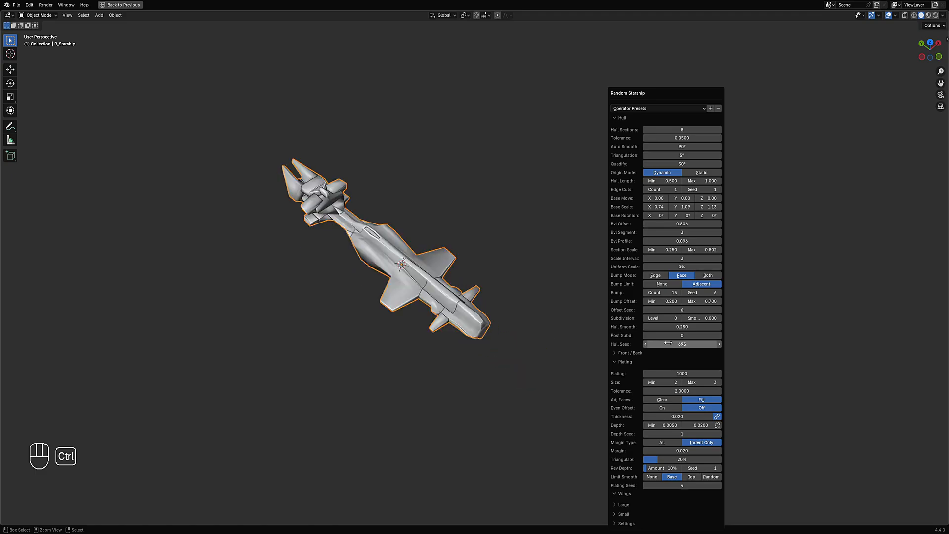
pyautogui.keyDown('ctrl'); pyautogui.scroll(3, 668, 343); pyautogui.keyUp('ctrl')
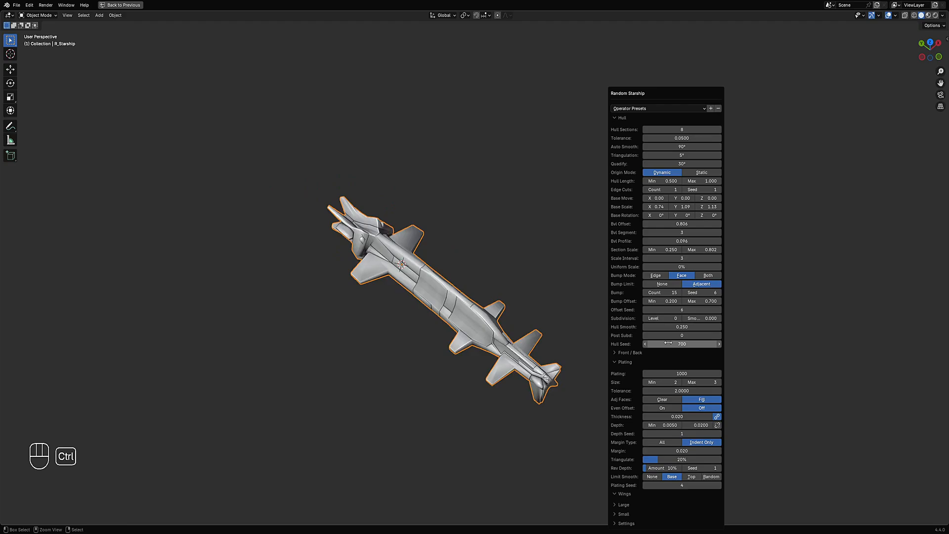
pyautogui.keyDown('ctrl'); pyautogui.scroll(1, 668, 343); pyautogui.keyUp('ctrl')
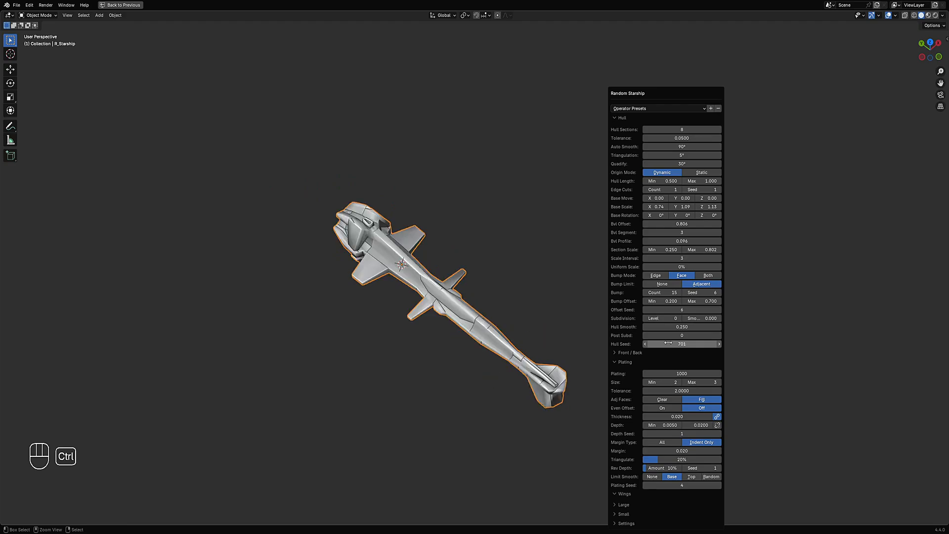
pyautogui.keyDown('ctrl'); pyautogui.scroll(1, 668, 343); pyautogui.keyUp('ctrl')
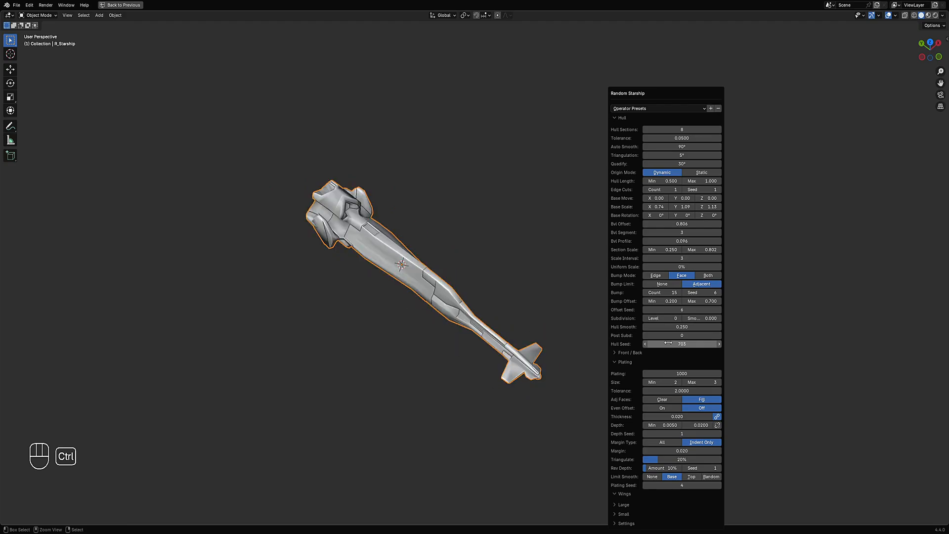
pyautogui.moveTo(496, 365); pyautogui.dragTo(499, 316, button='middle')
pyautogui.press('F9')
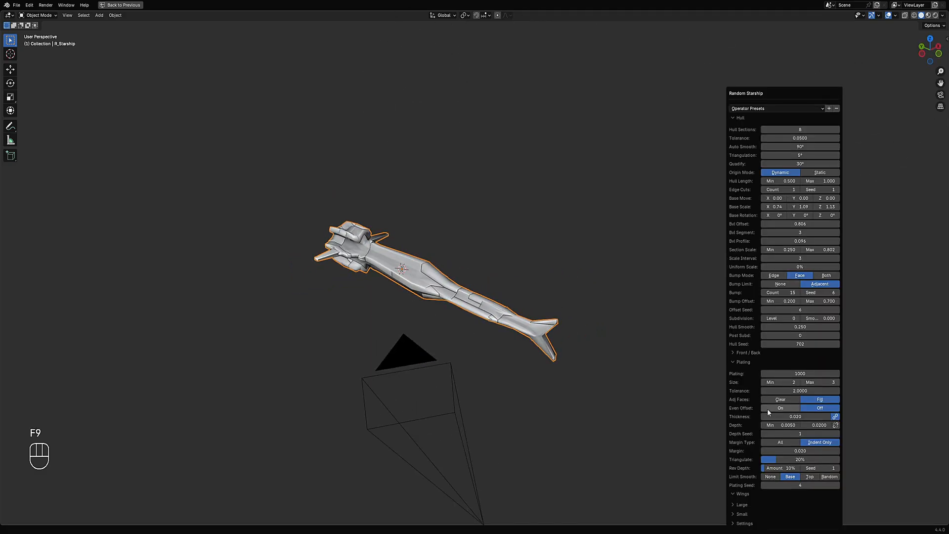
# - Collapse the Plating settings and expand the Front / Back settings
pyautogui.click(749, 362)
pyautogui.click(748, 353)
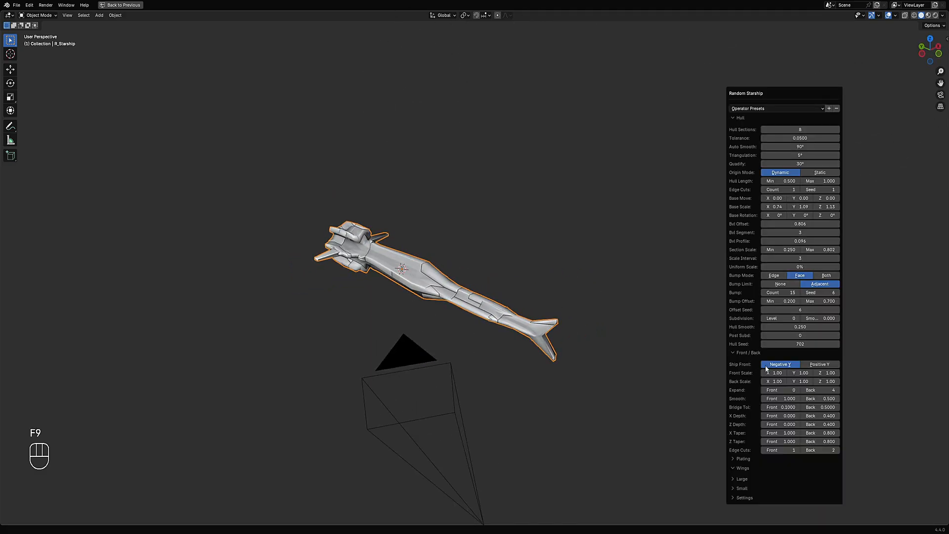
pyautogui.moveTo(820, 416); pyautogui.dragTo(864, 432)
pyautogui.rightClick(819, 416)
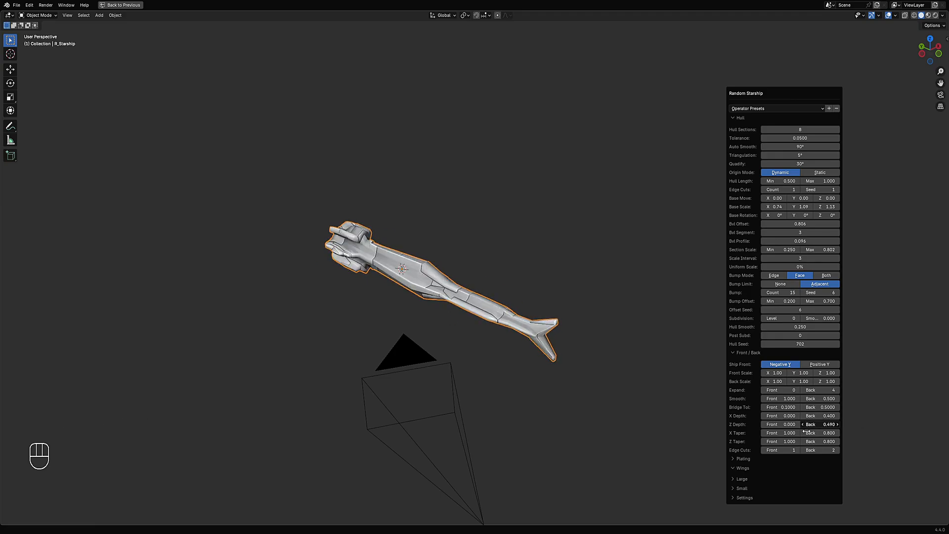
pyautogui.rightClick(833, 423)
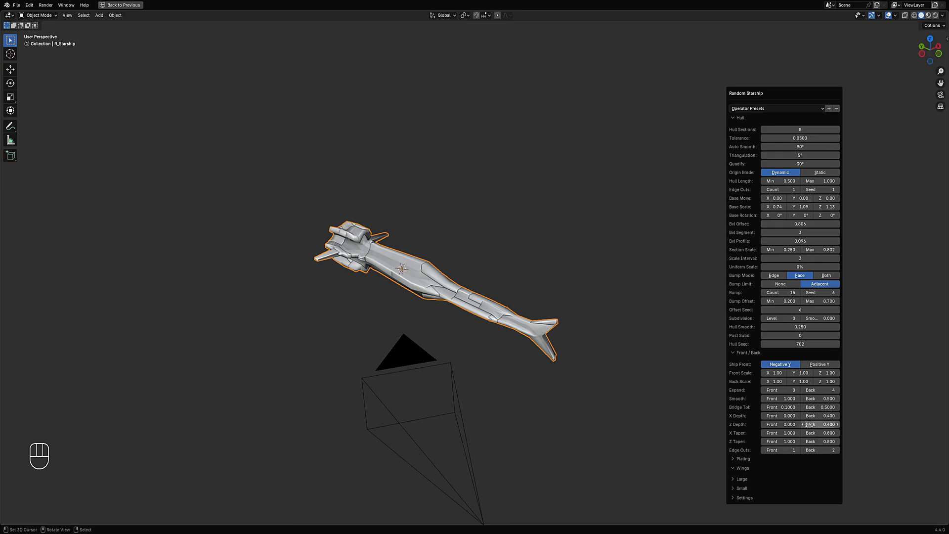
# - Set the front X depth to 0.201
pyautogui.moveTo(786, 416); pyautogui.dragTo(731, 424)
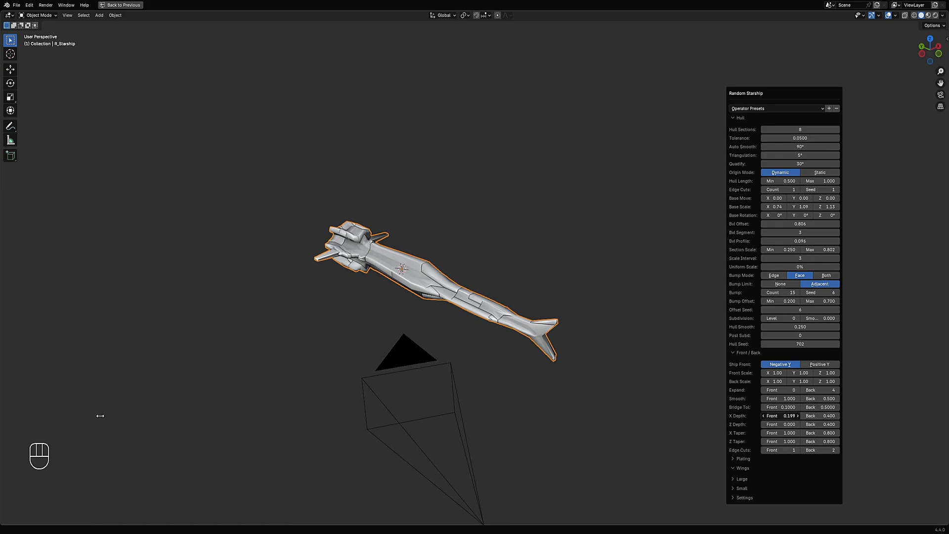
pyautogui.moveTo(99, 415); pyautogui.dragTo(101, 416)
pyautogui.rightClick(793, 418)
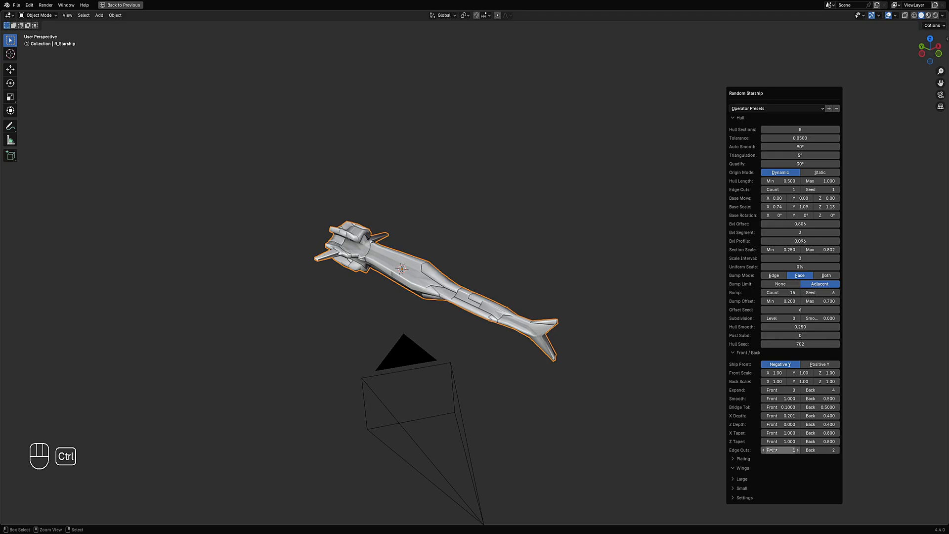
# - Set the front expand value to 1
pyautogui.keyDown('ctrl'); pyautogui.scroll(1, 779, 390); pyautogui.keyUp('ctrl')
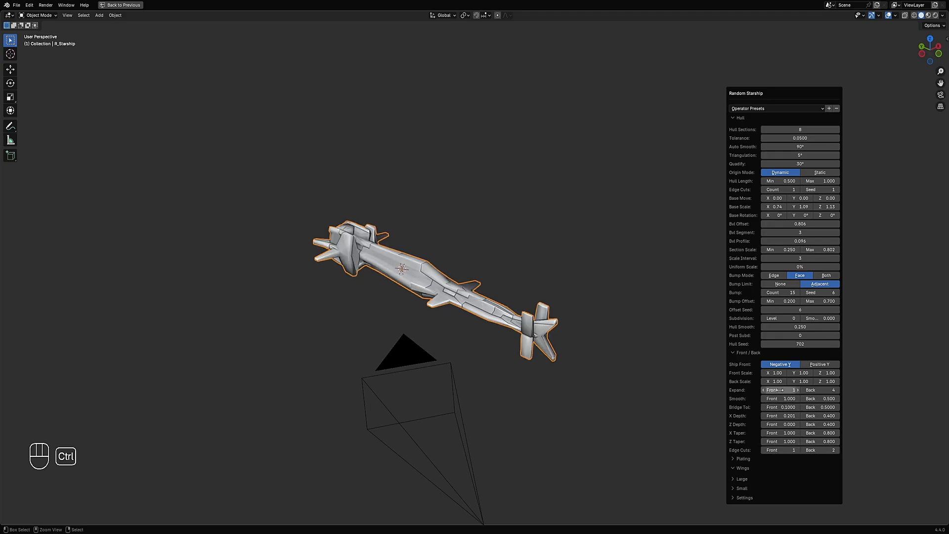
pyautogui.keyDown('ctrl'); pyautogui.scroll(1, 778, 390); pyautogui.keyUp('ctrl')
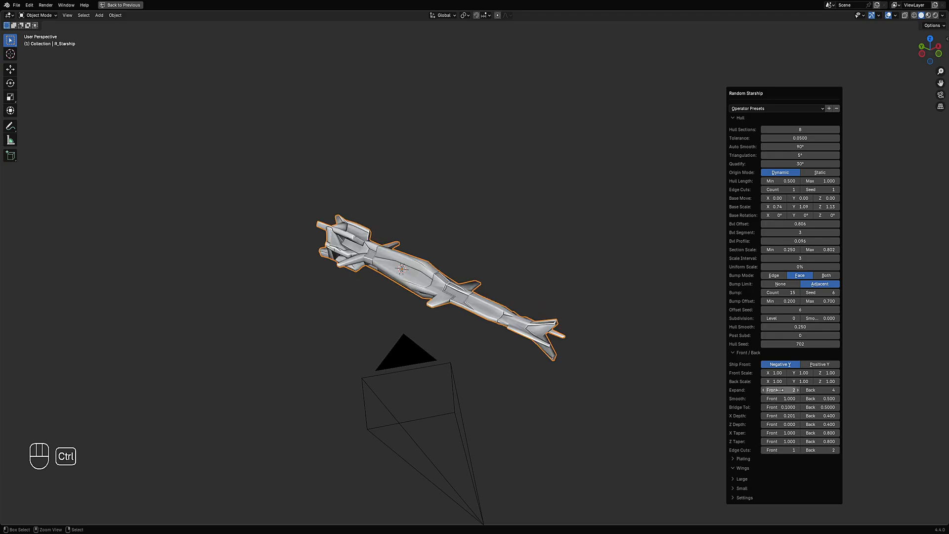
pyautogui.keyDown('ctrl'); pyautogui.scroll(-1, 779, 390); pyautogui.keyUp('ctrl')
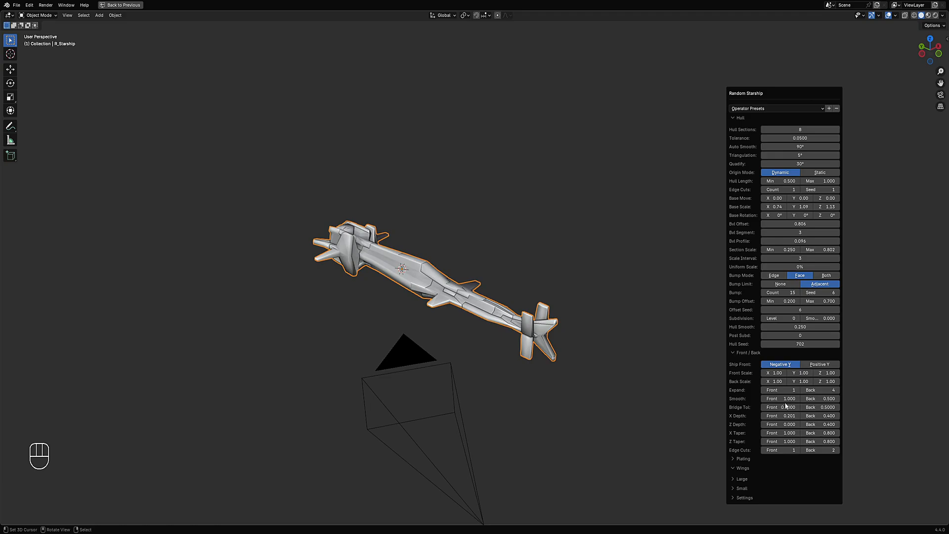
# - Set the front smooth value to 0.000 and reopen the operator panel
pyautogui.moveTo(786, 406); pyautogui.dragTo(339, 129)
pyautogui.moveTo(266, 142); pyautogui.dragTo(257, 144)
pyautogui.click(546, 356)
pyautogui.moveTo(546, 356); pyautogui.dragTo(654, 315, button='middle')
pyautogui.press('F9')
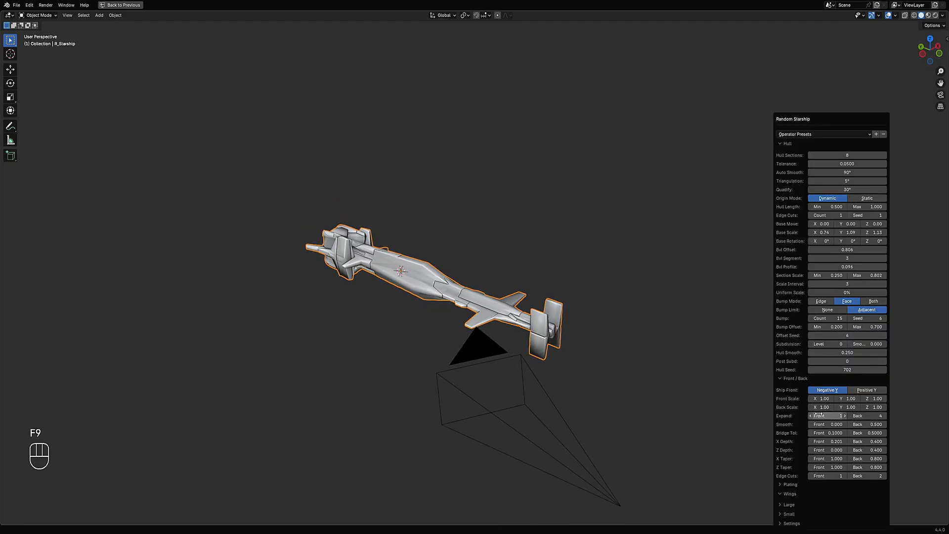
# - Collapse the Front / Back settings of the operator panel
pyautogui.keyDown('ctrl'); pyautogui.scroll(1, 829, 476); pyautogui.keyUp('ctrl')
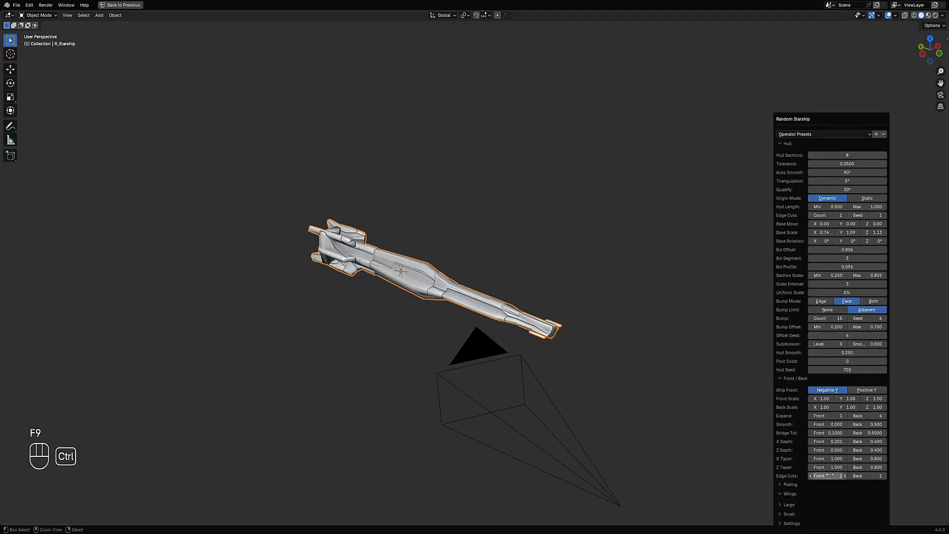
pyautogui.keyDown('ctrl'); pyautogui.scroll(-2, 829, 475); pyautogui.keyUp('ctrl')
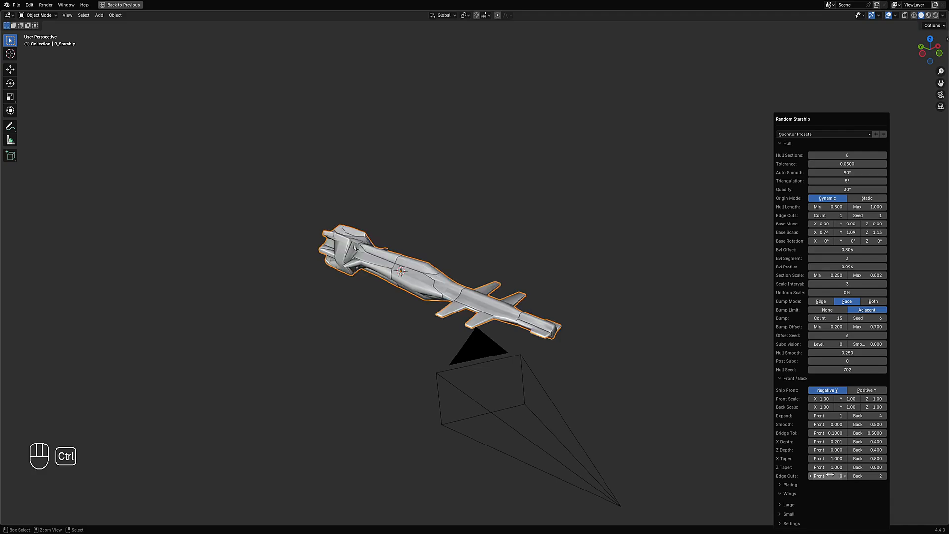
pyautogui.click(791, 379)
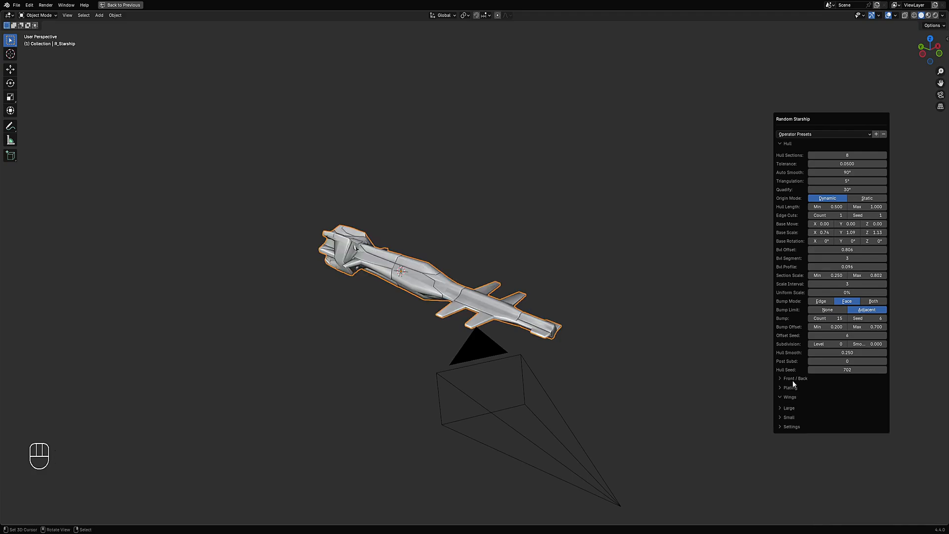
# - Expand the Large wing settings and set the wing taper to 0.700
pyautogui.click(791, 398)
pyautogui.click(793, 397)
pyautogui.moveTo(845, 480); pyautogui.dragTo(855, 480)
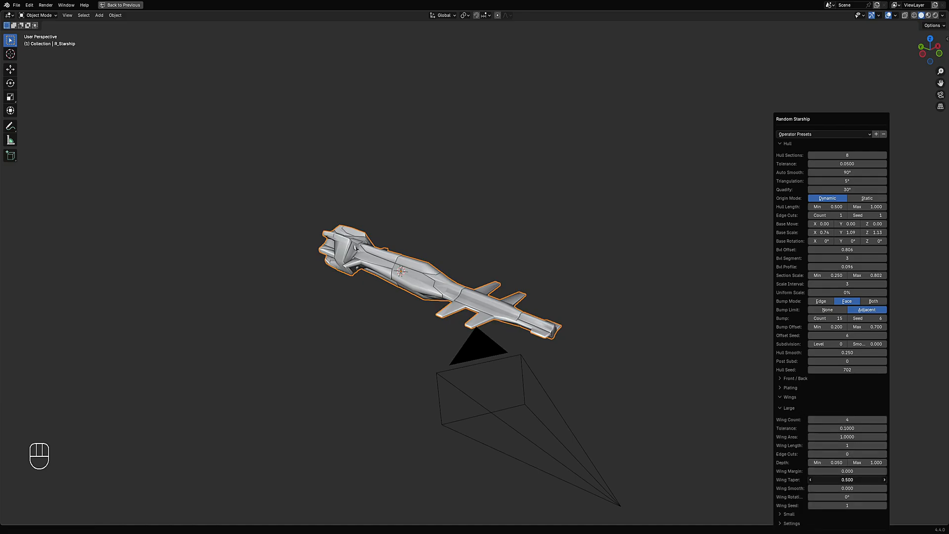
pyautogui.moveTo(757, 149); pyautogui.dragTo(618, 148)
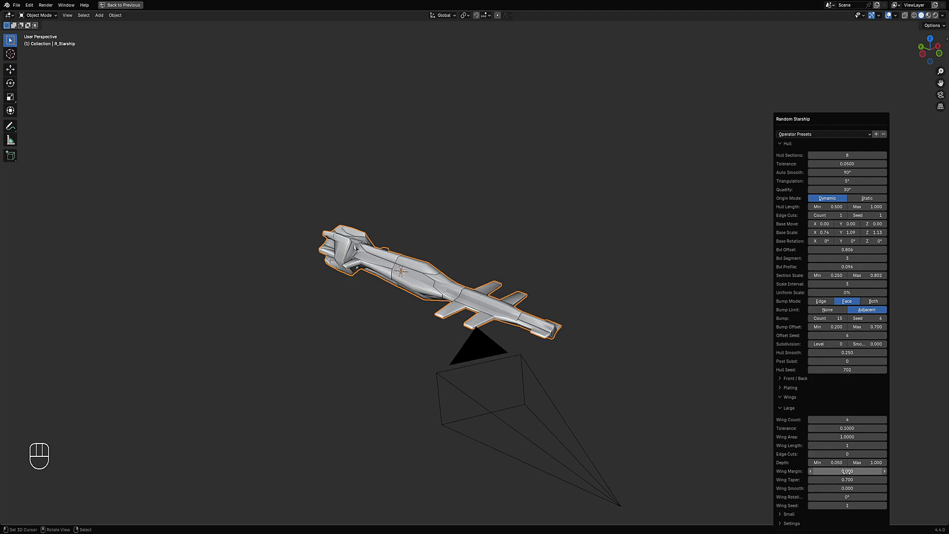
# - Set the large wing depth maximum to 0.404 and the hull subdivision level to 1
pyautogui.moveTo(866, 463); pyautogui.dragTo(635, 167)
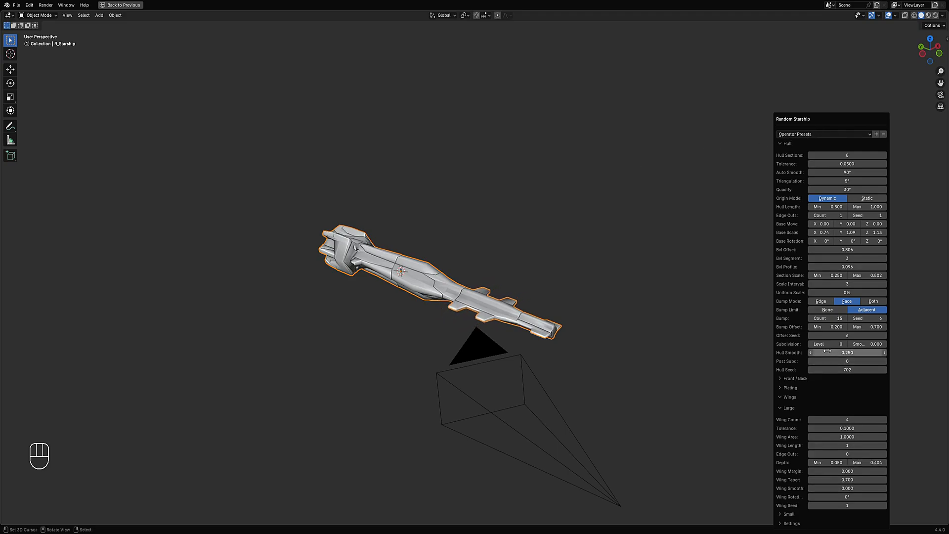
pyautogui.keyDown('ctrl'); pyautogui.scroll(1, 829, 341); pyautogui.keyUp('ctrl')
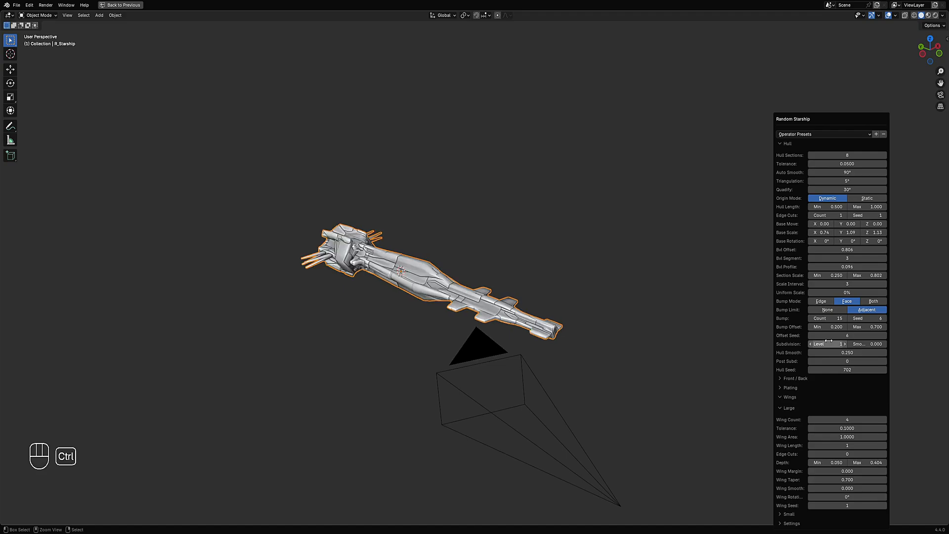
# - Switch to the Small wing settings, set the wing seed to 19 and the wing limit to None
pyautogui.click(797, 410)
pyautogui.click(793, 417)
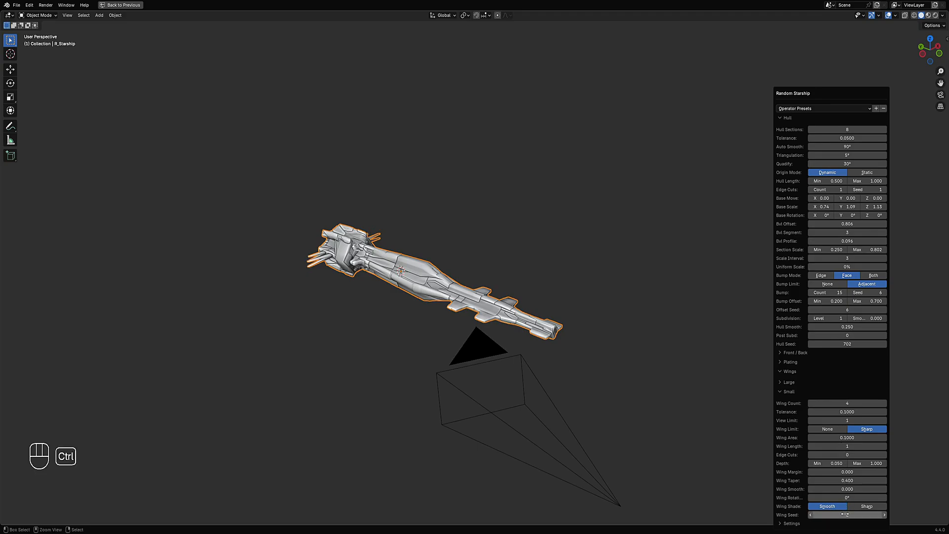
pyautogui.keyDown('ctrl'); pyautogui.scroll(1, 845, 514); pyautogui.keyUp('ctrl')
pyautogui.keyDown('ctrl'); pyautogui.scroll(1, 848, 515); pyautogui.keyUp('ctrl')
pyautogui.keyDown('ctrl'); pyautogui.scroll(1, 848, 514); pyautogui.keyUp('ctrl')
pyautogui.keyDown('ctrl'); pyautogui.scroll(3, 841, 515); pyautogui.keyUp('ctrl')
pyautogui.click(825, 429)
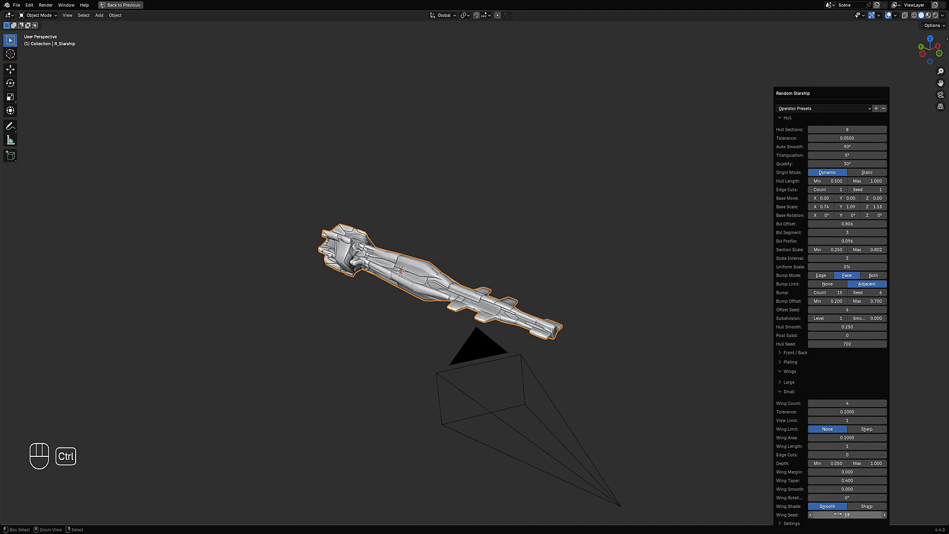
# - Hide the viewport overlays and orbit around to inspect the generated starship
pyautogui.hotkey('shift', 'alt', 'z')
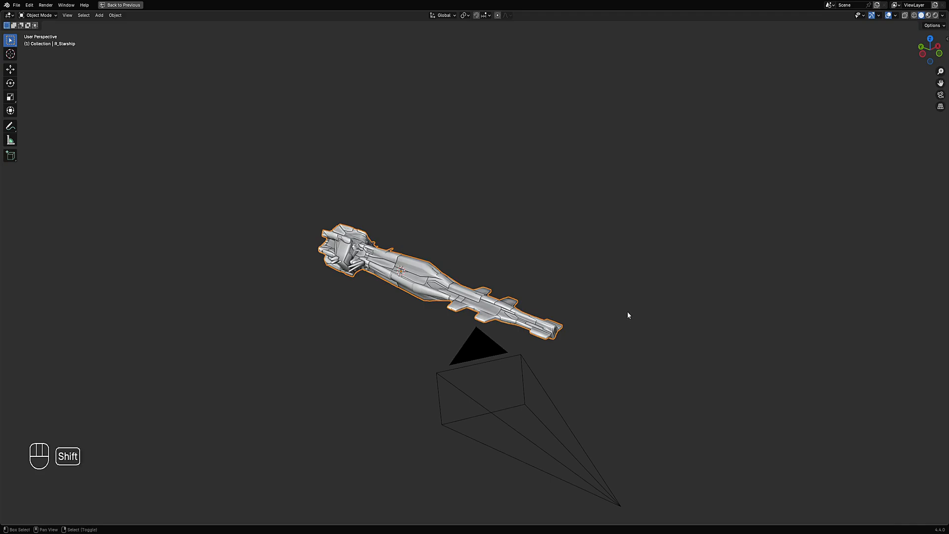
pyautogui.moveTo(500, 261); pyautogui.dragTo(541, 243, button='middle')
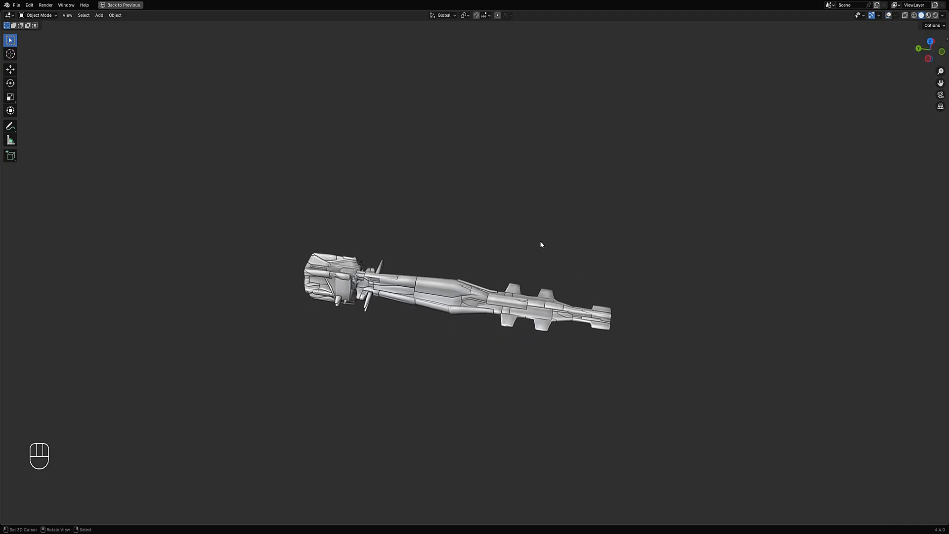
pyautogui.scroll(1, 499, 303)
pyautogui.moveTo(469, 301); pyautogui.dragTo(551, 265, button='middle')
pyautogui.rightClick(415, 293)
# - Enter Edit Mode on the starship, restore overlays and select all of its geometry
pyautogui.press('Tab')
pyautogui.hotkey('shift', 'alt', 'z')
pyautogui.scroll(3, 574, 292)
pyautogui.press('a')
pyautogui.hotkey('ctrl', 'space')
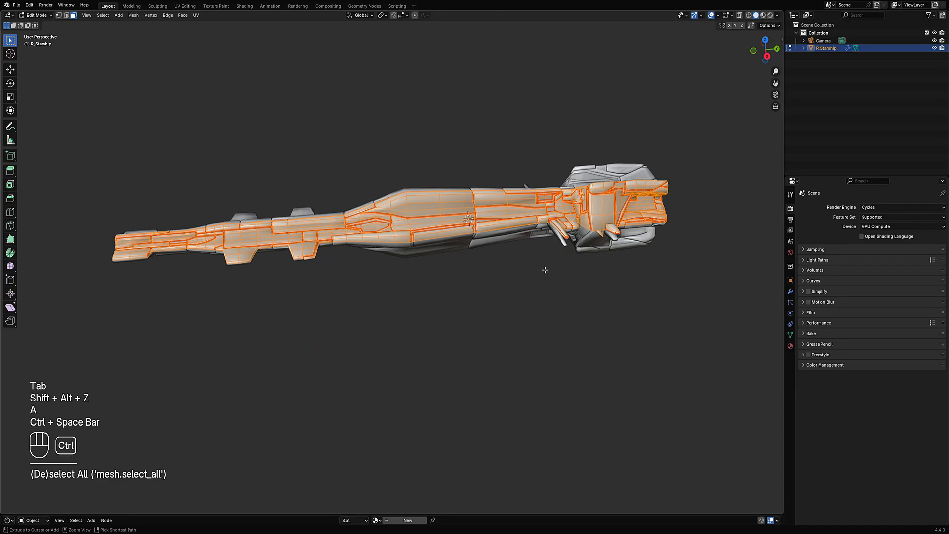
pyautogui.scroll(-5, 494, 277)
pyautogui.scroll(4, 427, 297)
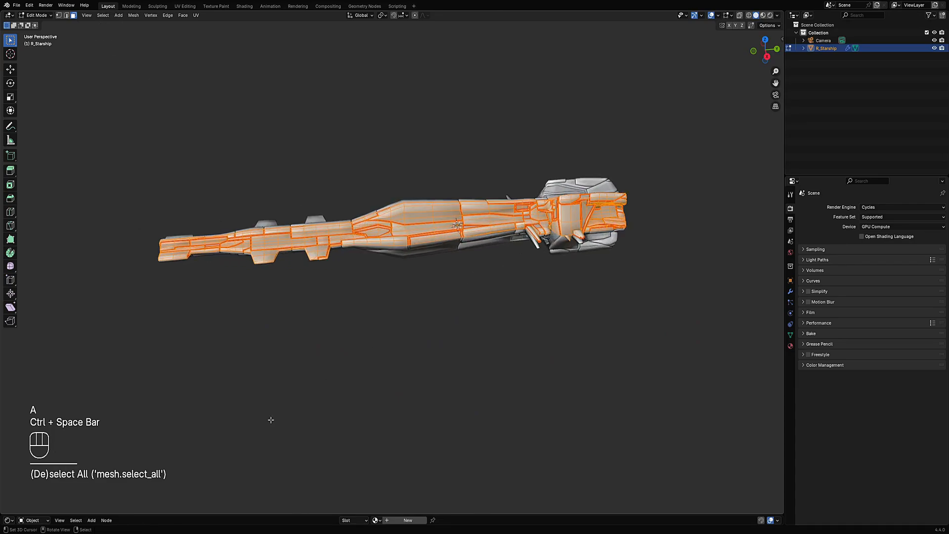
# - Change the lower editor area into a UV Editor and enlarge it
pyautogui.click(8, 520)
pyautogui.click(25, 459)
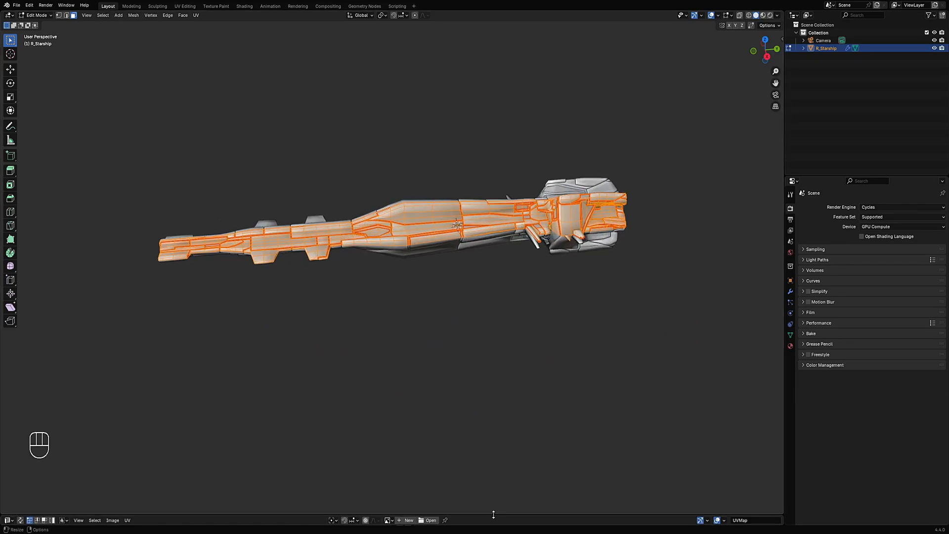
pyautogui.moveTo(494, 515); pyautogui.dragTo(527, 319)
pyautogui.scroll(1, 449, 409)
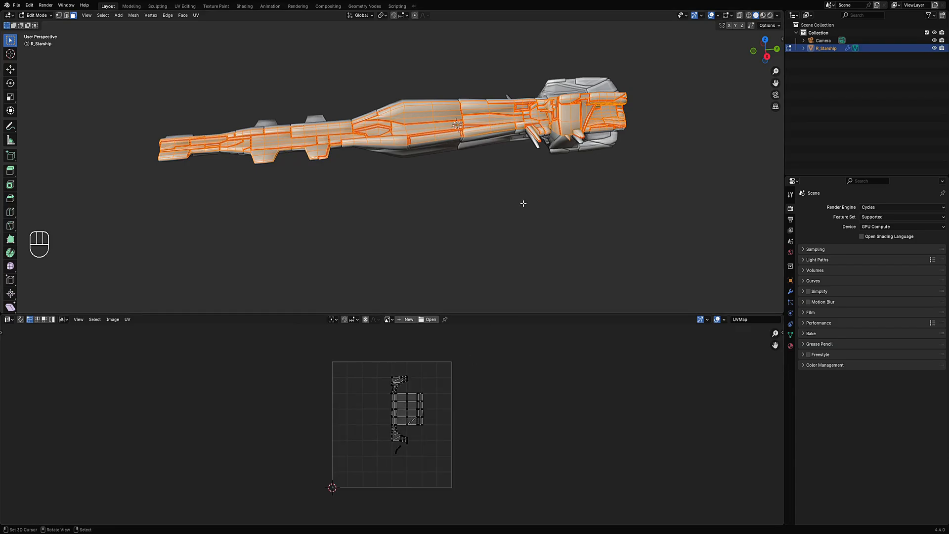
# - Unwrap the whole mesh and select all resulting UV islands in the UV Editor
pyautogui.press('u')
pyautogui.click(522, 204)
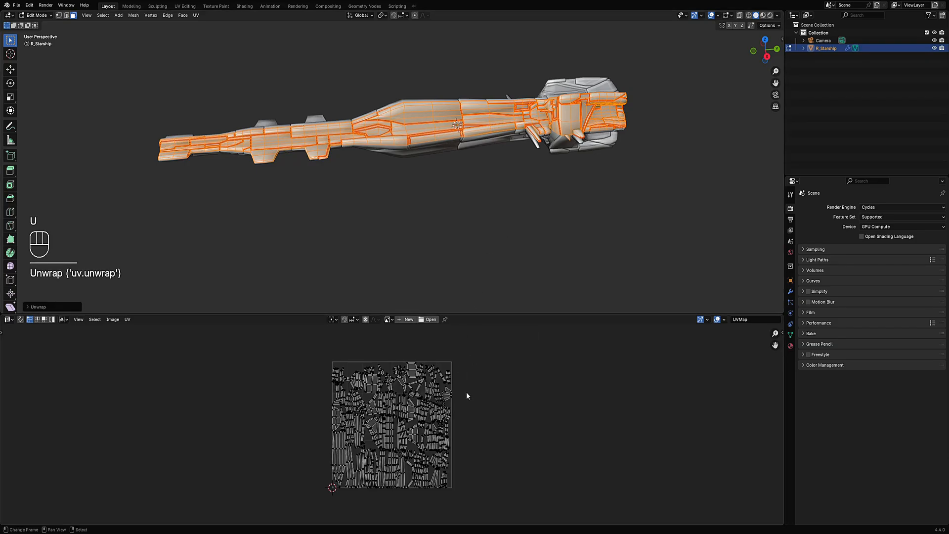
pyautogui.press('a')
pyautogui.scroll(4, 466, 392)
pyautogui.hotkey('ctrl', 'space')
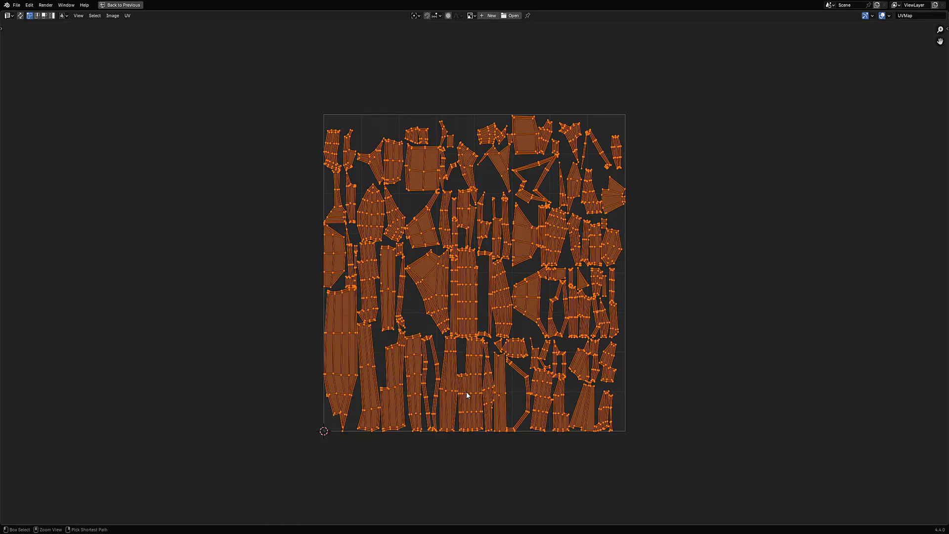
pyautogui.scroll(6, 474, 376)
pyautogui.scroll(-5, 475, 378)
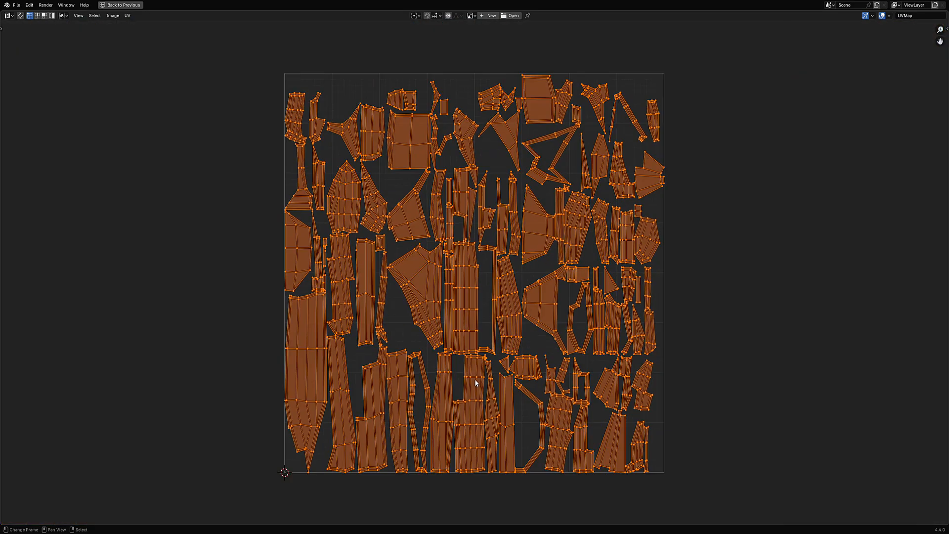
pyautogui.moveTo(537, 313); pyautogui.dragTo(512, 388, button='middle')
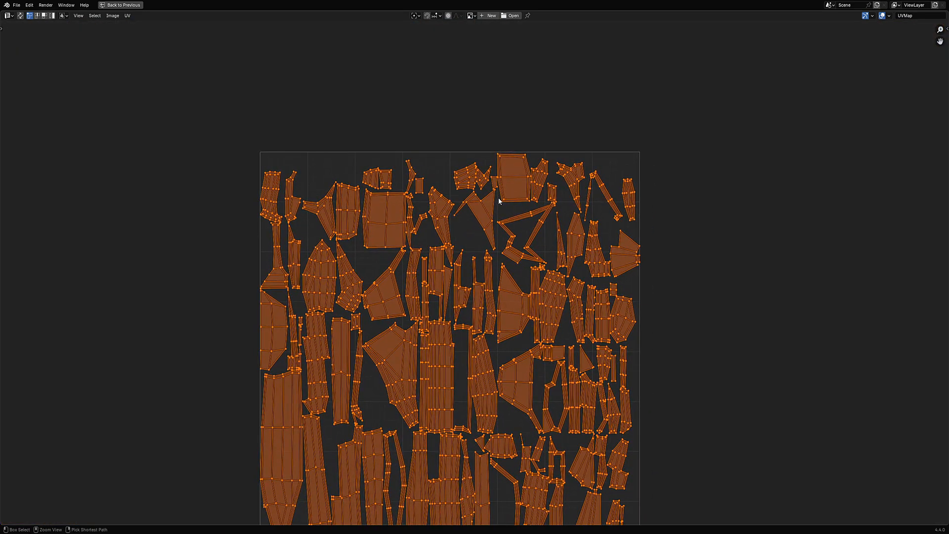
pyautogui.hotkey('ctrl', 'space')
# - Apply Random Flow's Straight UV to the mesh with its default settings
pyautogui.press('Tab')
pyautogui.press('Tab')
pyautogui.moveTo(514, 188)
pyautogui.mouseDown(button='middle')
pyautogui.moveTo(510, 150)
pyautogui.moveTo(508, 176)
pyautogui.mouseUp(button='middle')
pyautogui.hotkey('shift', 'q')
pyautogui.moveTo(488, 258)
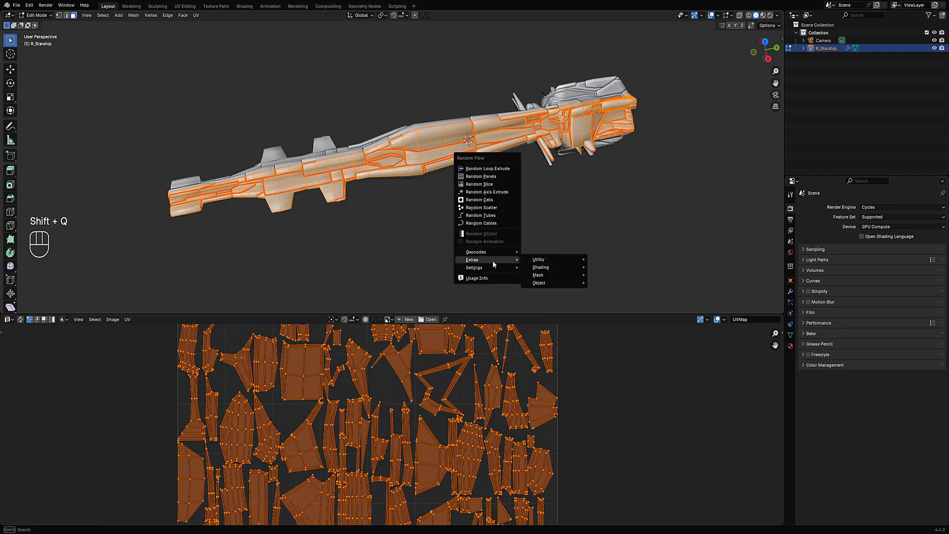
pyautogui.moveTo(544, 274)
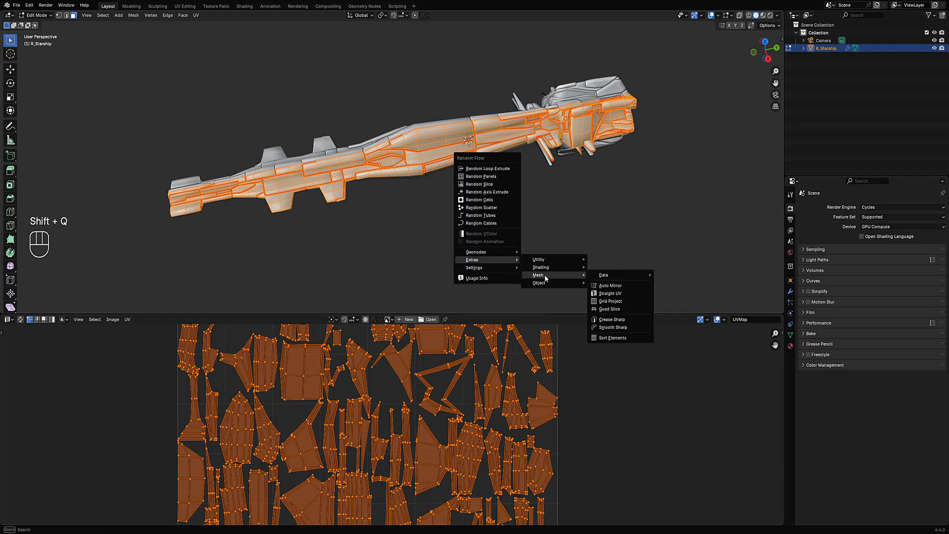
pyautogui.click(608, 297)
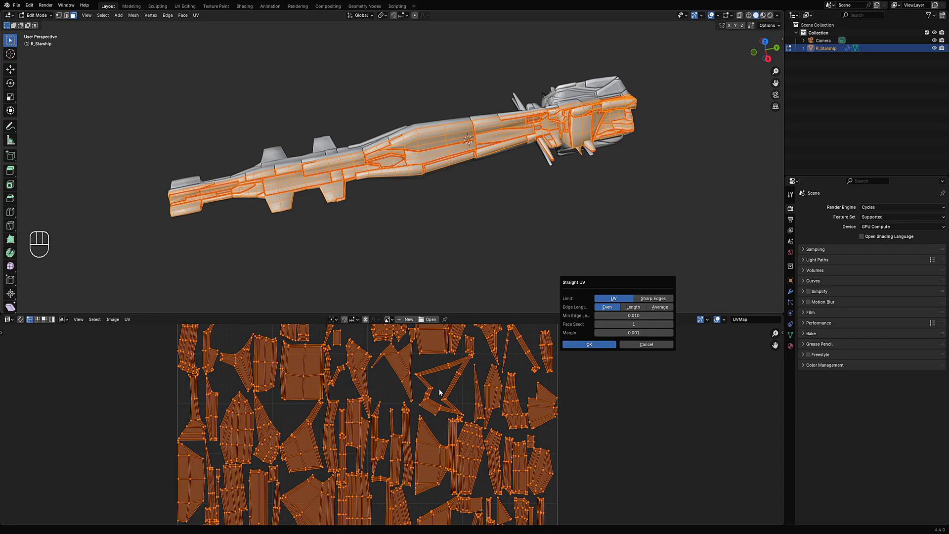
pyautogui.press('Return')
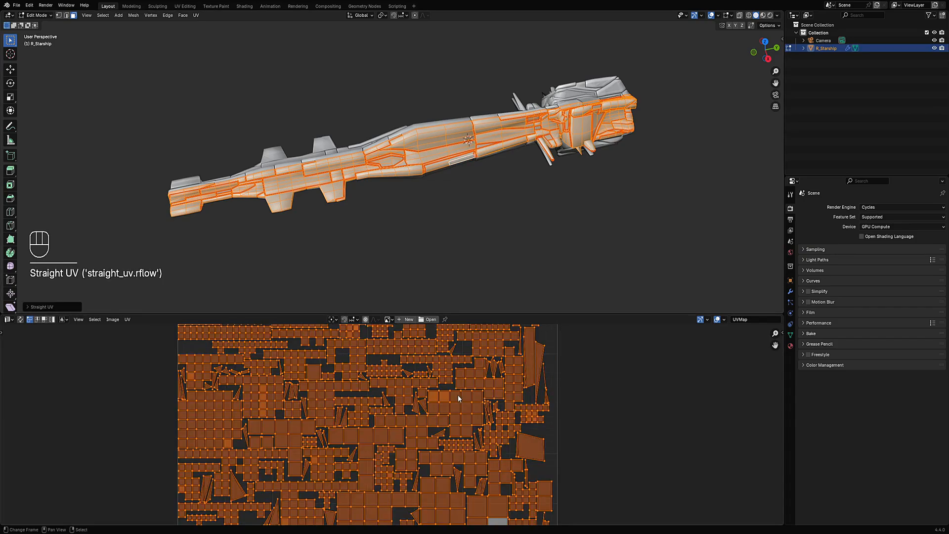
# - Maximize the UV Editor and zoom in to examine the straightened UV layout
pyautogui.scroll(-2, 458, 394)
pyautogui.scroll(3, 457, 393)
pyautogui.scroll(3, 457, 394)
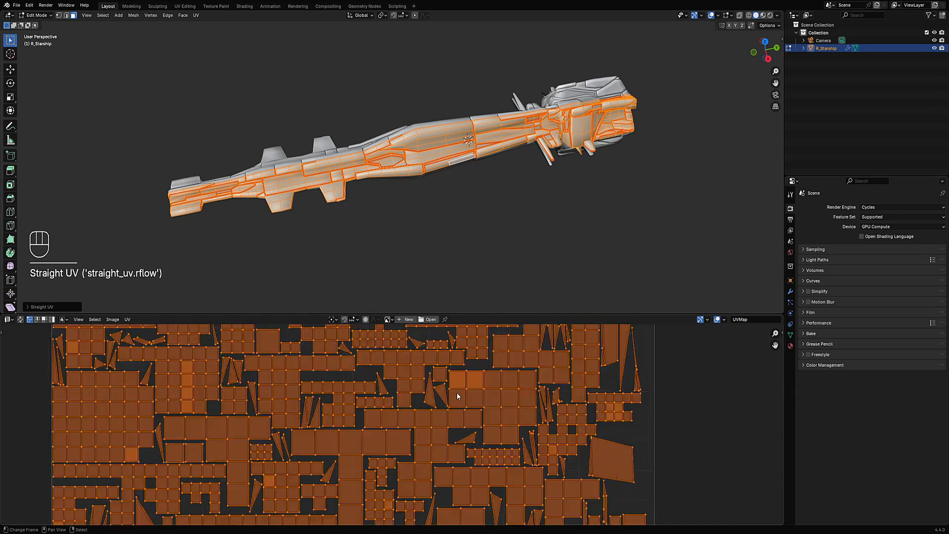
pyautogui.hotkey('ctrl', 'space')
pyautogui.scroll(-4, 457, 390)
pyautogui.moveTo(459, 381); pyautogui.dragTo(501, 290, button='middle')
pyautogui.scroll(2, 501, 291)
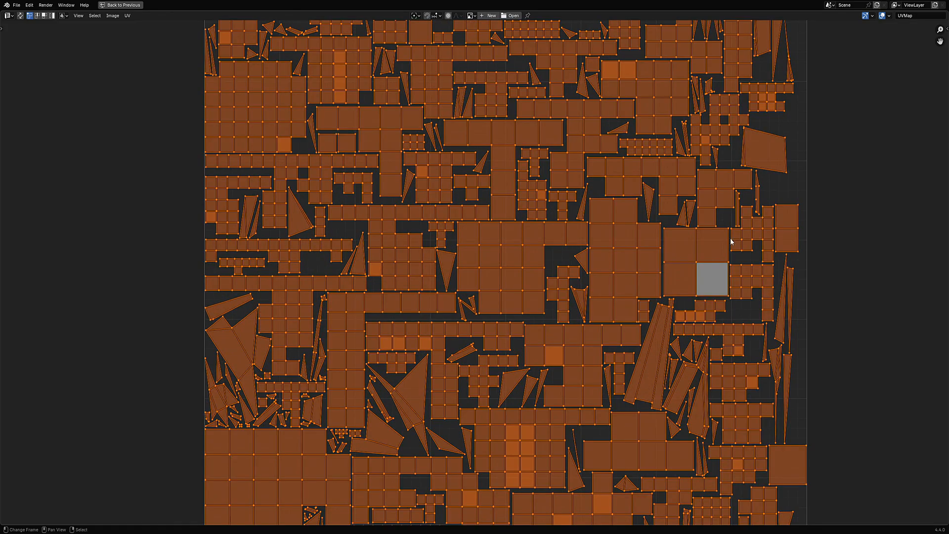
# - Undo the Straight UV operation and return from the maximized UV Editor to the split layout
pyautogui.moveTo(815, 201); pyautogui.dragTo(775, 367, button='middle')
pyautogui.hotkey('ctrl', 'z')
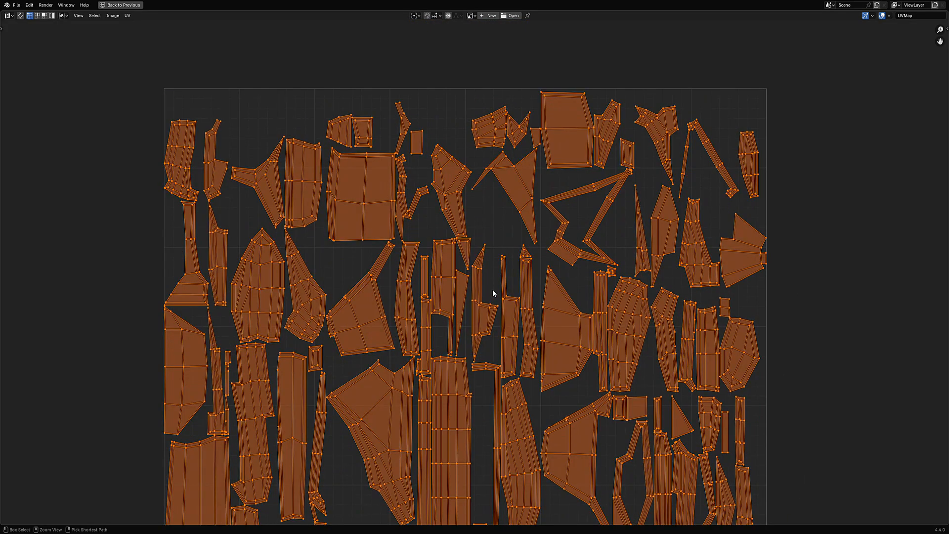
pyautogui.hotkey('ctrl', 'space')
pyautogui.scroll(5, 480, 178)
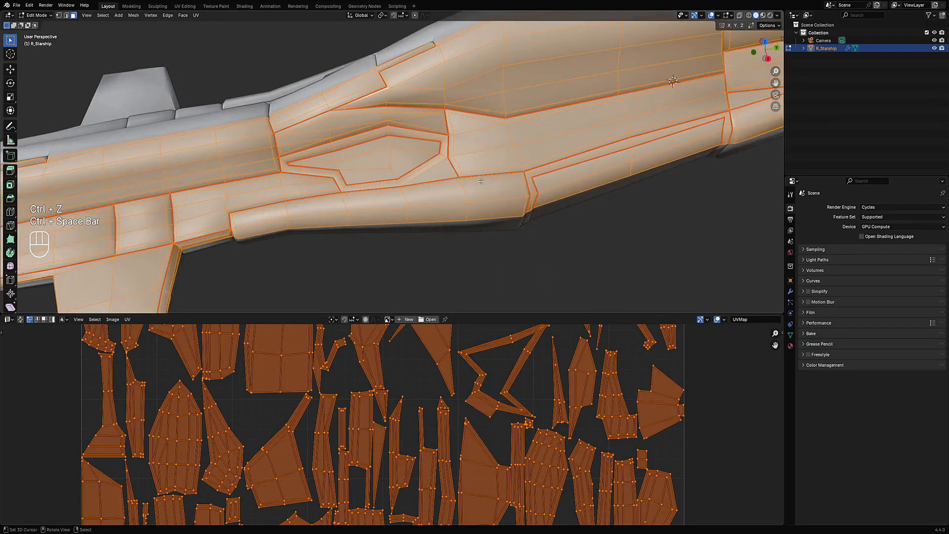
# - Deselect the mesh, leave Edit Mode and delete the starship object
pyautogui.hotkey('alt', 'a')
pyautogui.scroll(4, 482, 181)
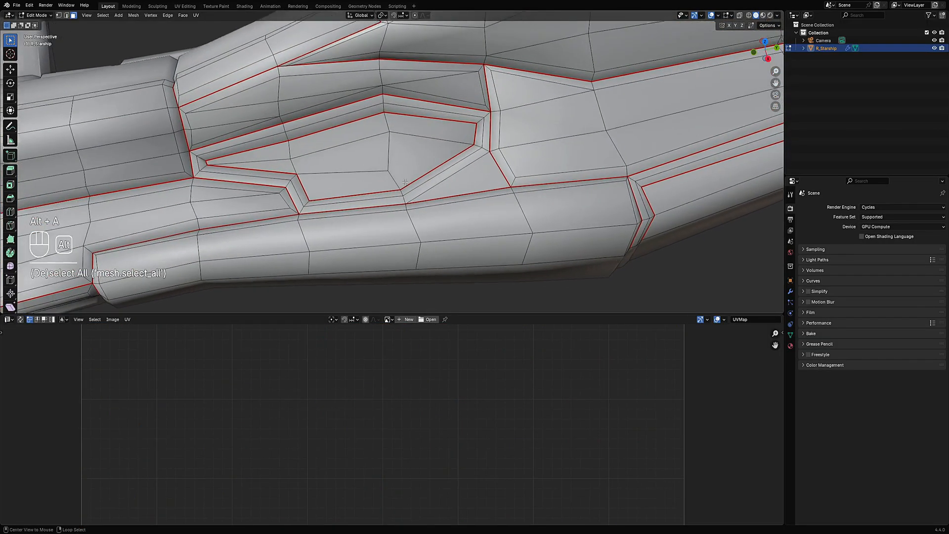
pyautogui.scroll(2, 405, 182)
pyautogui.scroll(-10, 405, 183)
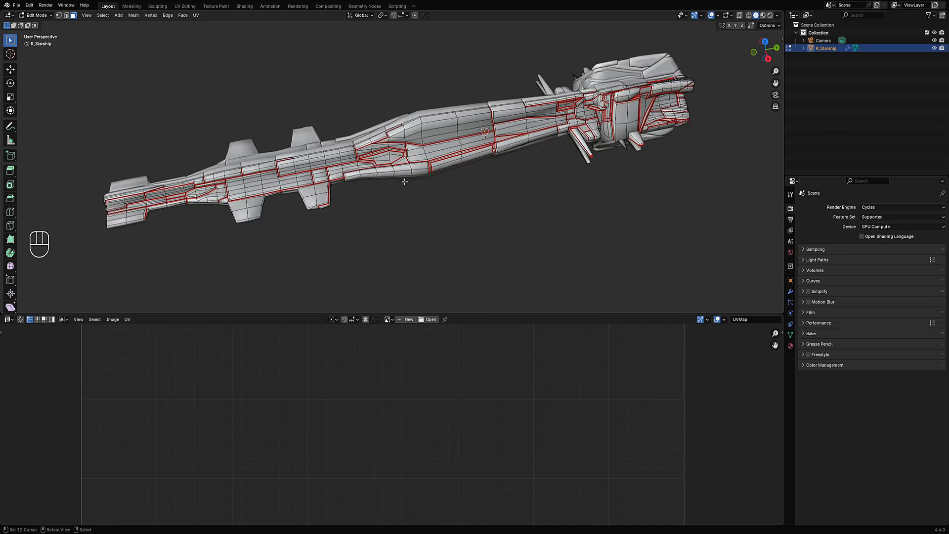
pyautogui.moveTo(406, 163); pyautogui.dragTo(534, 167, button='middle')
pyautogui.press('Tab')
pyautogui.click(413, 168)
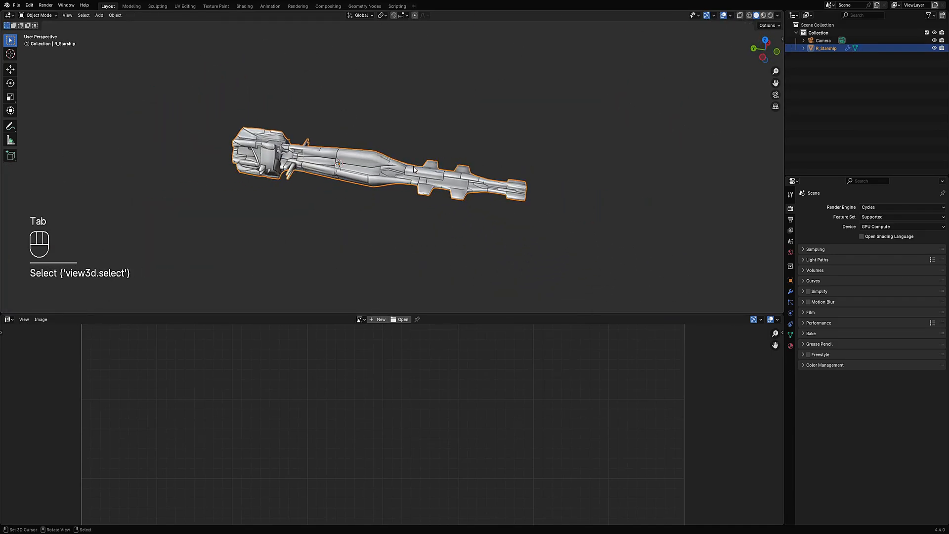
pyautogui.press('x')
pyautogui.click(413, 168)
# - Add a new Random Starship with its default settings
pyautogui.hotkey('shift', 'a')
pyautogui.moveTo(414, 168)
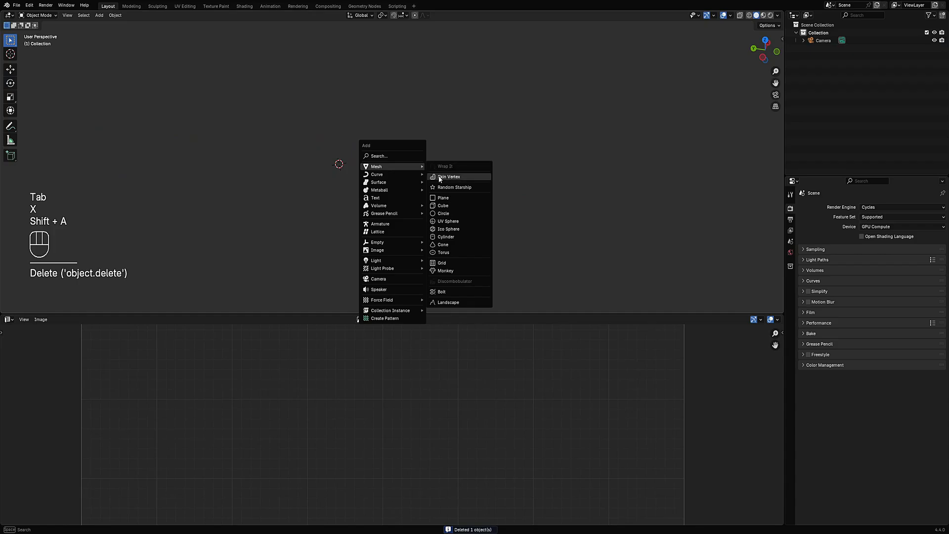
pyautogui.click(443, 187)
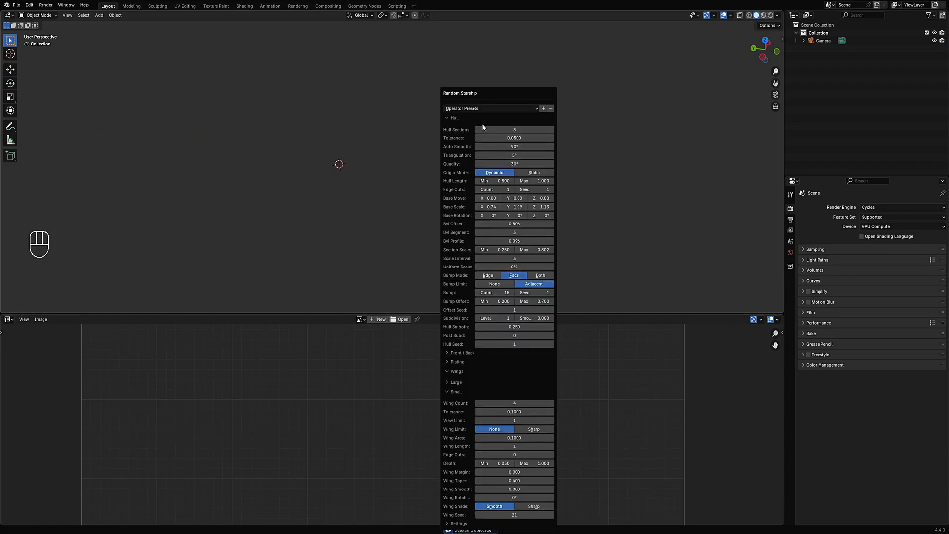
pyautogui.press('Return')
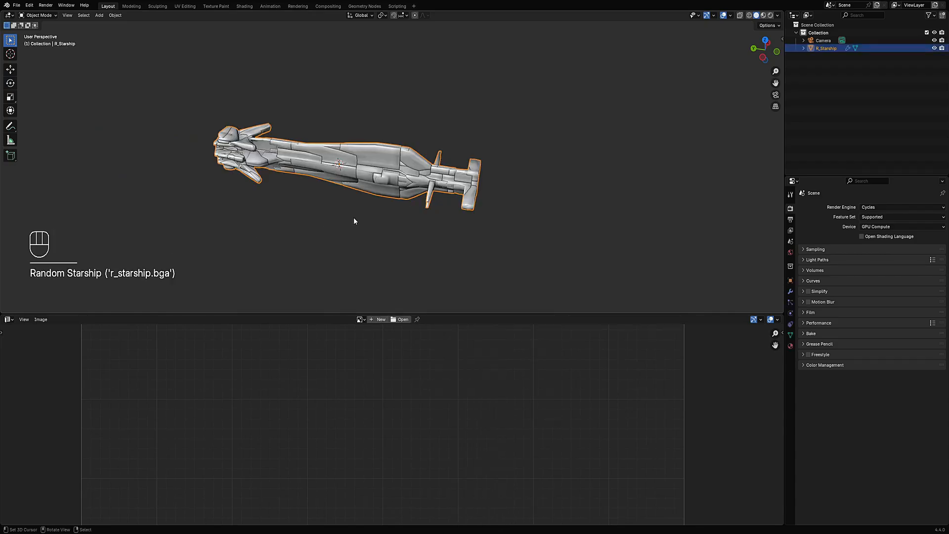
# - Maximize the viewport, reopen the Random Starship settings and increase the Hull Seed to 7
pyautogui.hotkey('ctrl', 'space')
pyautogui.moveTo(554, 202); pyautogui.dragTo(633, 190, button='middle')
pyautogui.press('F9')
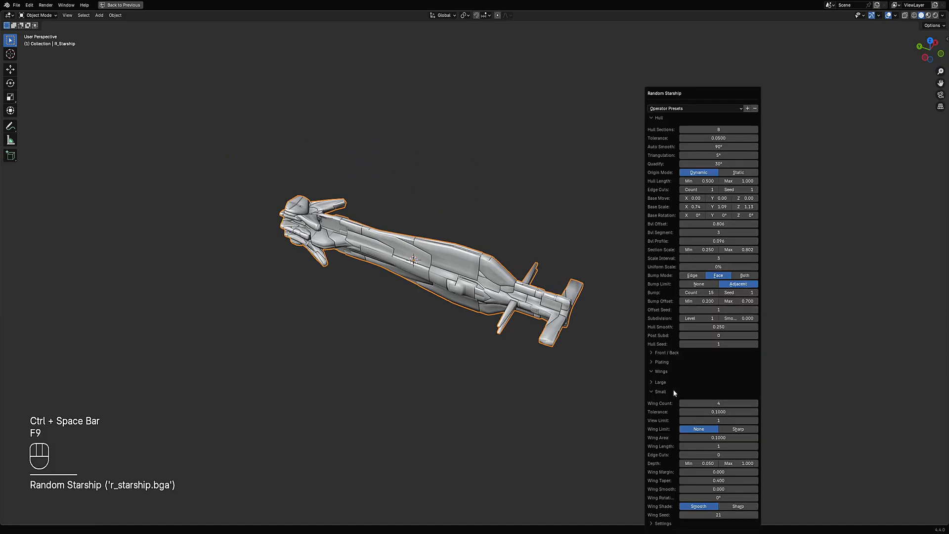
pyautogui.click(659, 393)
pyautogui.keyDown('ctrl'); pyautogui.scroll(1, 720, 344); pyautogui.keyUp('ctrl')
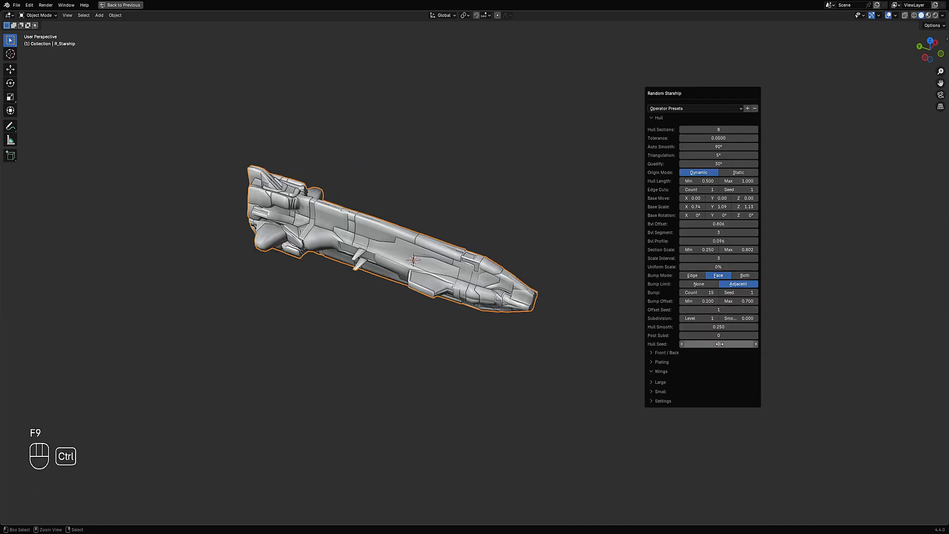
pyautogui.keyDown('ctrl'); pyautogui.scroll(1, 720, 345); pyautogui.keyUp('ctrl')
pyautogui.keyDown('ctrl'); pyautogui.scroll(3, 720, 344); pyautogui.keyUp('ctrl')
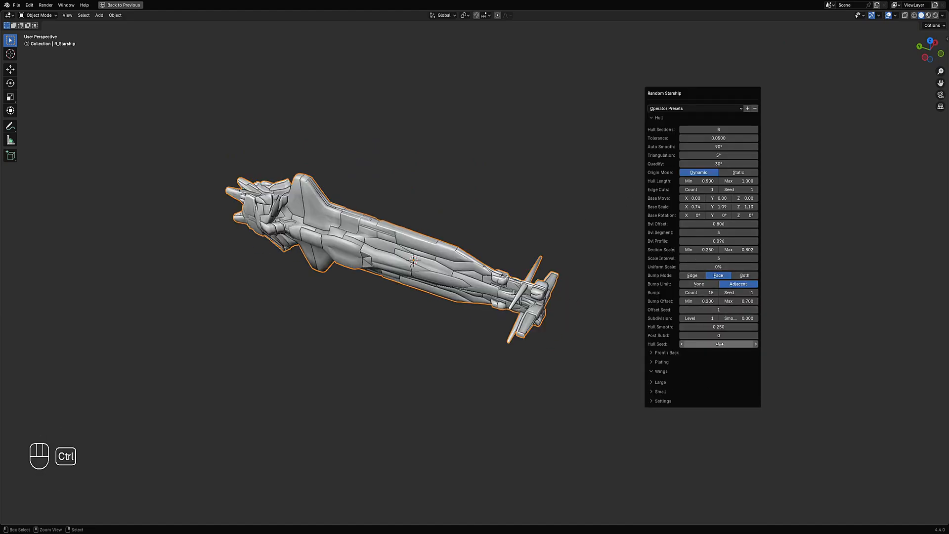
pyautogui.keyDown('ctrl'); pyautogui.scroll(1, 720, 344); pyautogui.keyUp('ctrl')
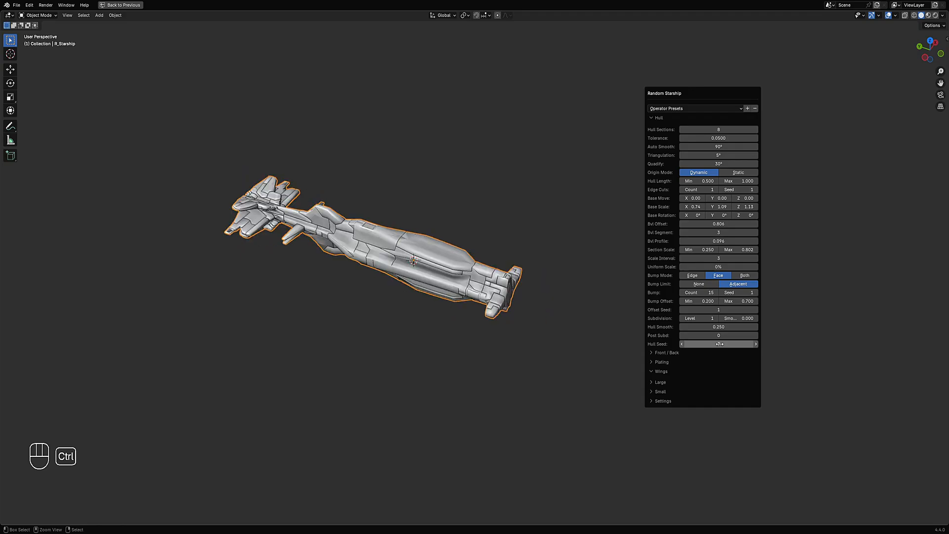
# - Orbit around the regenerated ship and review its Random Starship settings
pyautogui.moveTo(401, 336)
pyautogui.mouseDown(button='middle')
pyautogui.moveTo(435, 317)
pyautogui.moveTo(405, 339)
pyautogui.mouseUp(button='middle')
pyautogui.keyDown('shift'); pyautogui.moveTo(443, 288); pyautogui.dragTo(497, 300, button='middle'); pyautogui.keyUp('shift')
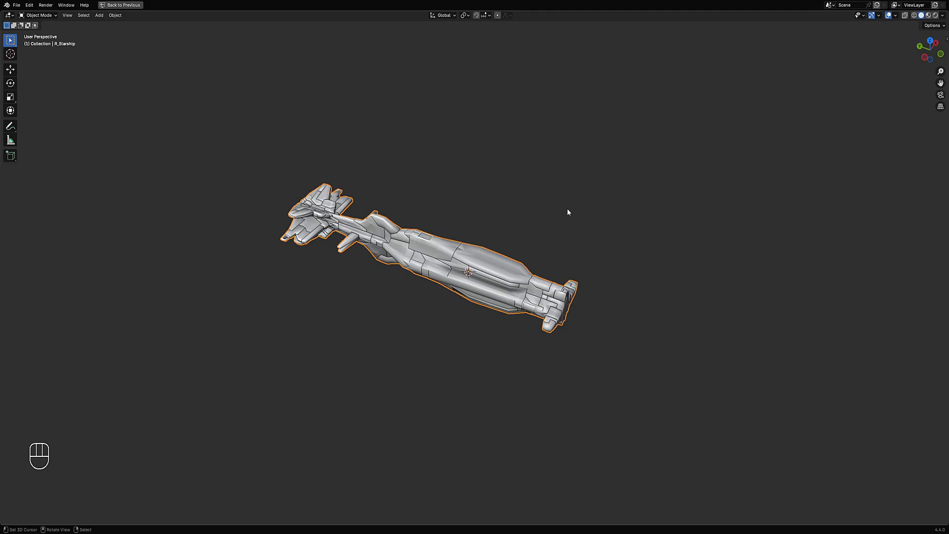
pyautogui.press('F9')
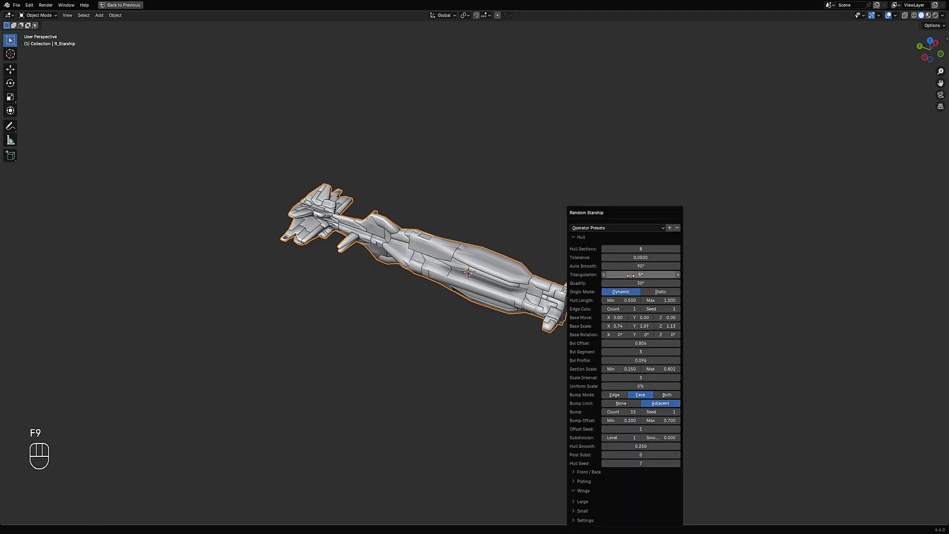
pyautogui.scroll(4, 544, 284)
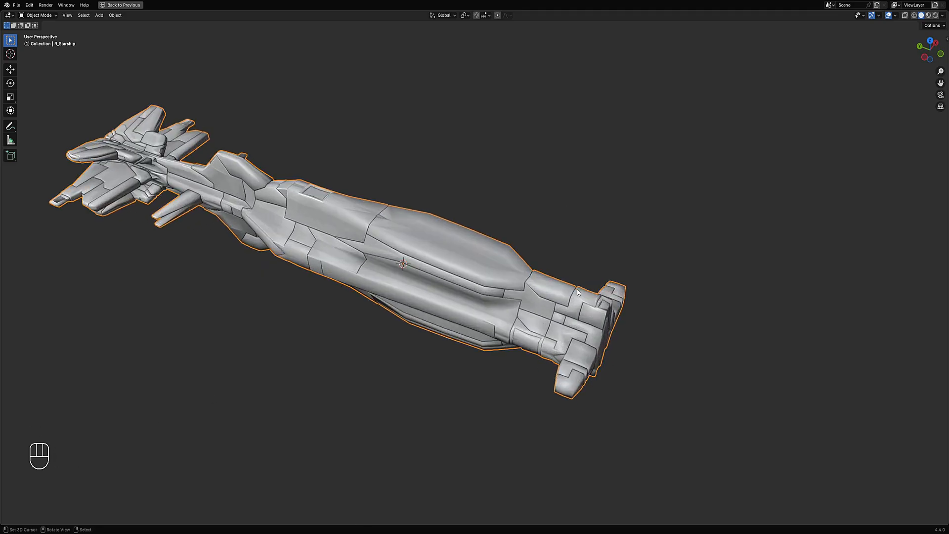
# - Toggle wireframe display and re-enter the Triangulation angle in the Random Starship settings
pyautogui.hotkey('shift', 'z')
pyautogui.moveTo(580, 296); pyautogui.dragTo(600, 263, button='middle')
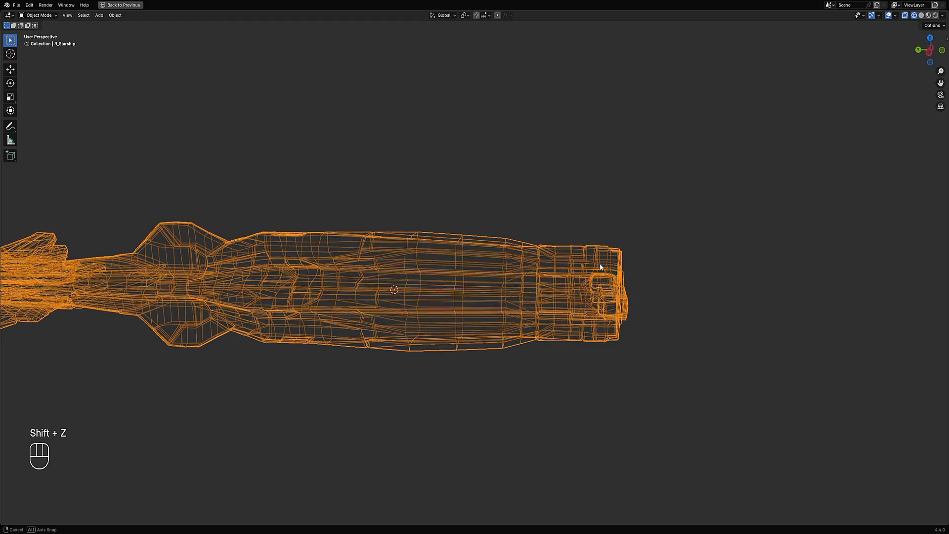
pyautogui.press('F9')
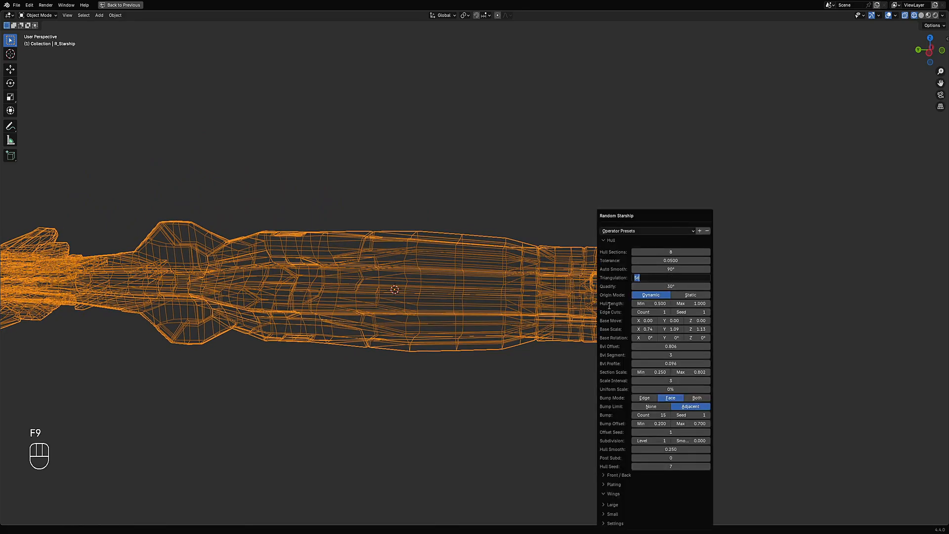
pyautogui.press('Return')
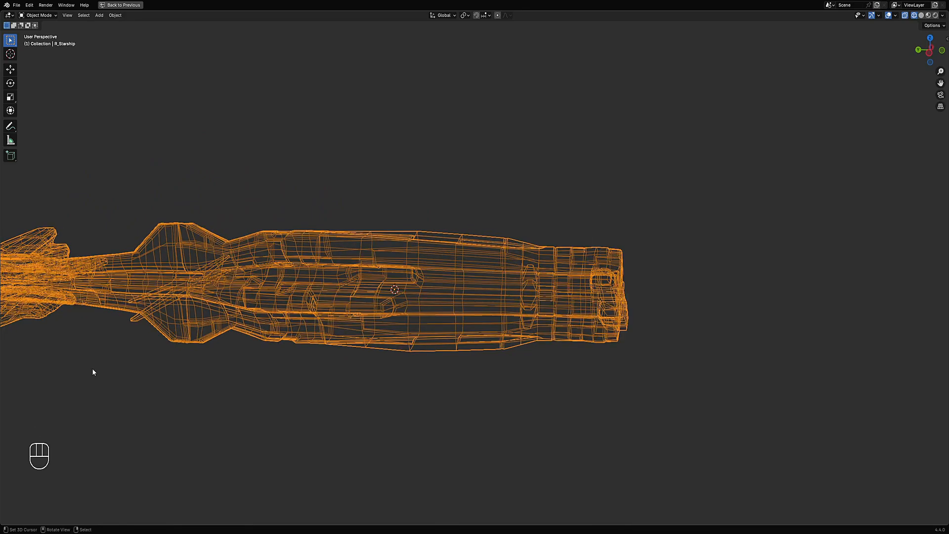
# - Return to solid shading and inspect the ship from several angles
pyautogui.moveTo(91, 373); pyautogui.dragTo(280, 328, button='middle')
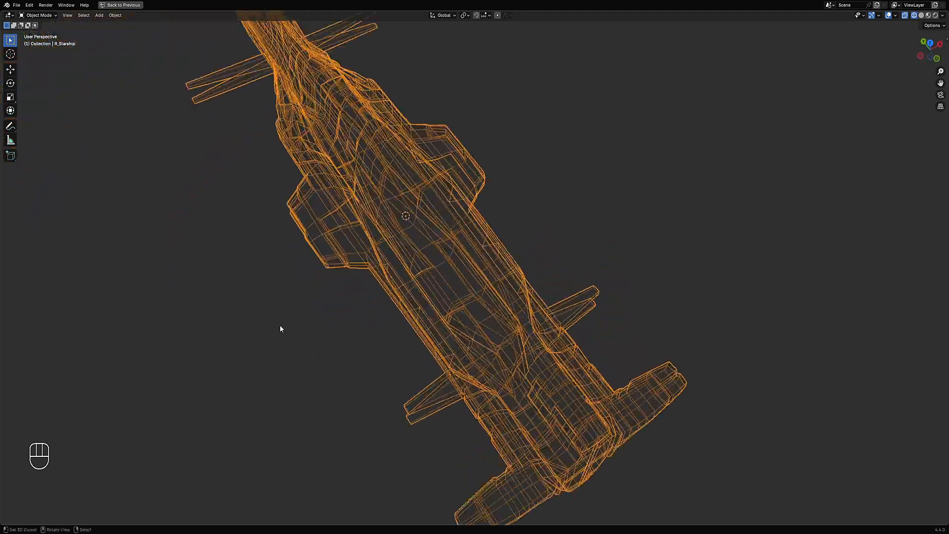
pyautogui.scroll(5, 480, 312)
pyautogui.scroll(-8, 475, 304)
pyautogui.hotkey('shift', 'z')
pyautogui.moveTo(470, 298)
pyautogui.mouseDown(button='middle')
pyautogui.moveTo(491, 273)
pyautogui.moveTo(601, 288)
pyautogui.moveTo(561, 298)
pyautogui.moveTo(552, 247)
pyautogui.moveTo(548, 278)
pyautogui.moveTo(590, 287)
pyautogui.moveTo(477, 348)
pyautogui.mouseUp(button='middle')
pyautogui.rightClick(548, 278)
# - Enter Edit Mode, select all faces and unwrap the mesh with Unwrap Angle Based
pyautogui.press('Tab')
pyautogui.moveTo(564, 177); pyautogui.dragTo(568, 321, button='middle')
pyautogui.scroll(3, 555, 205)
pyautogui.scroll(-8, 550, 202)
pyautogui.press('Tab')
pyautogui.press('Tab')
pyautogui.press('a')
pyautogui.moveTo(584, 277); pyautogui.dragTo(510, 260, button='middle')
pyautogui.scroll(3, 510, 260)
pyautogui.press('u')
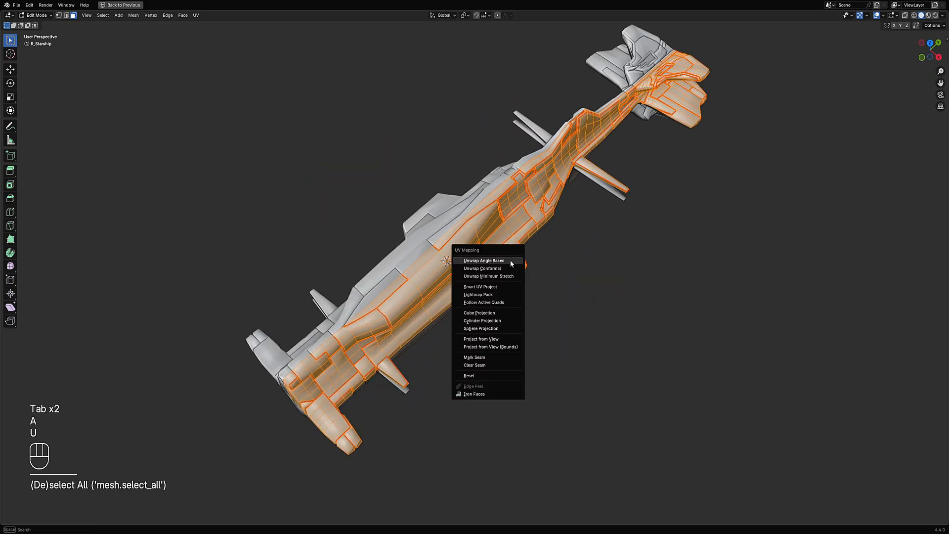
pyautogui.click(509, 261)
# - Restore the split layout and select all UV islands and all mesh faces
pyautogui.hotkey('ctrl', 'space')
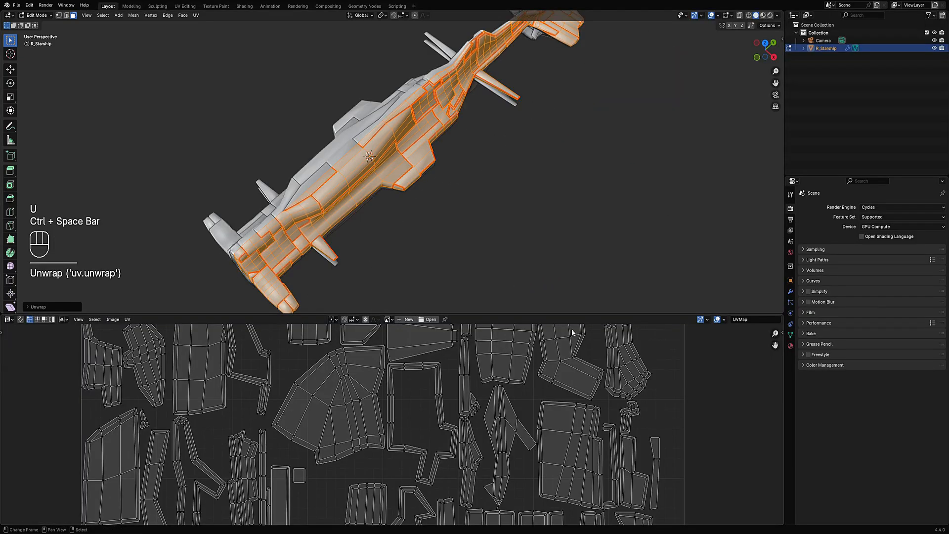
pyautogui.press('a')
pyautogui.scroll(6, 459, 426)
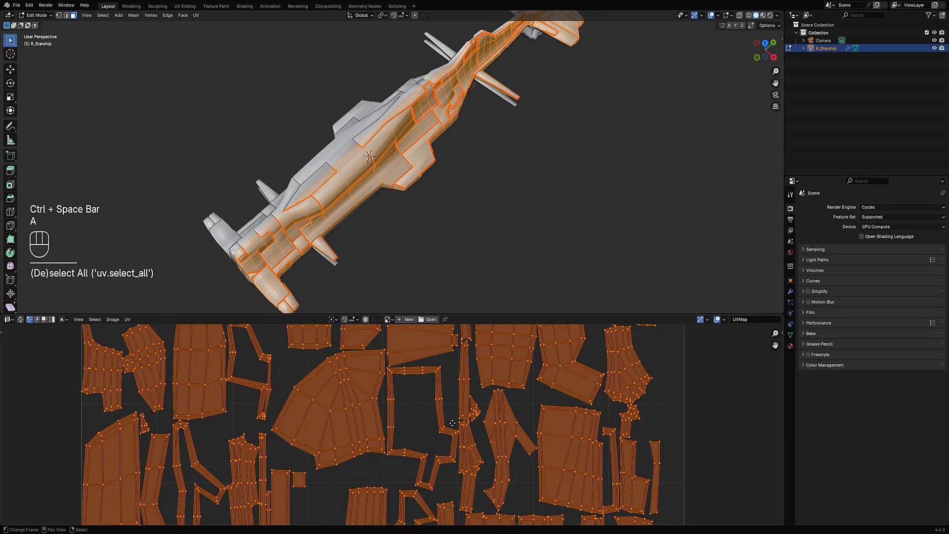
pyautogui.moveTo(485, 241); pyautogui.dragTo(443, 282, button='middle')
pyautogui.scroll(5, 443, 282)
pyautogui.hotkey('alt', 'a')
pyautogui.moveTo(403, 214); pyautogui.dragTo(523, 143, button='middle')
pyautogui.press('a')
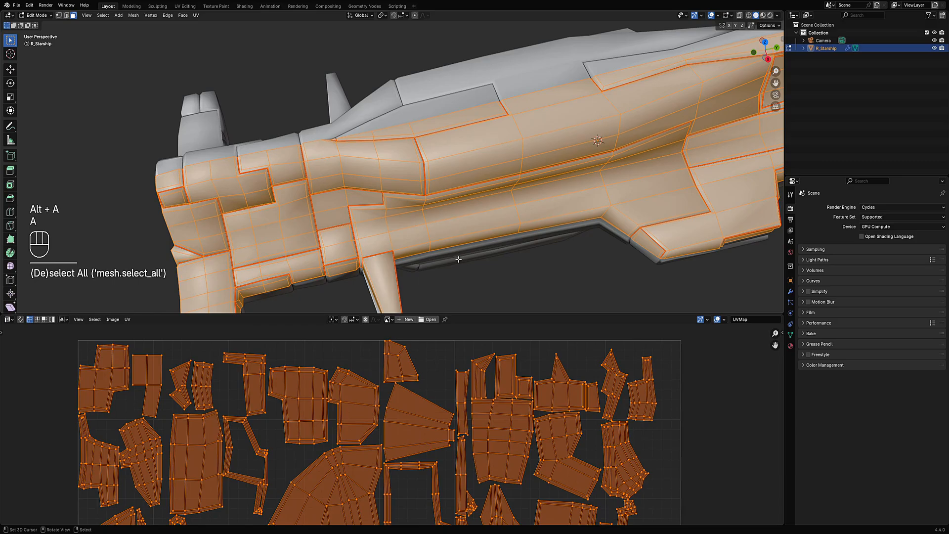
# - Apply Random Flow's Straight UV to the mesh with its default settings
pyautogui.press('u')
pyautogui.hotkey('shift', 'q')
pyautogui.moveTo(428, 188)
pyautogui.moveTo(453, 200)
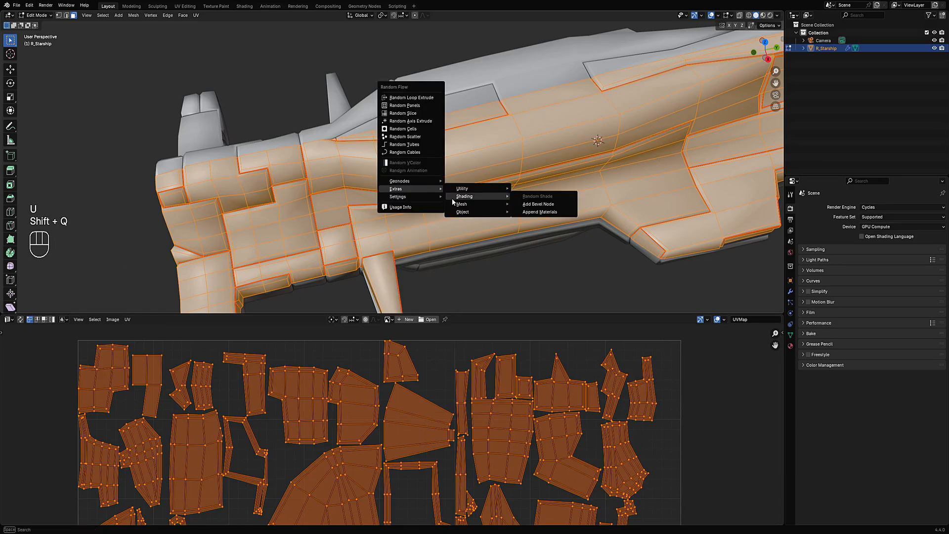
pyautogui.click(549, 221)
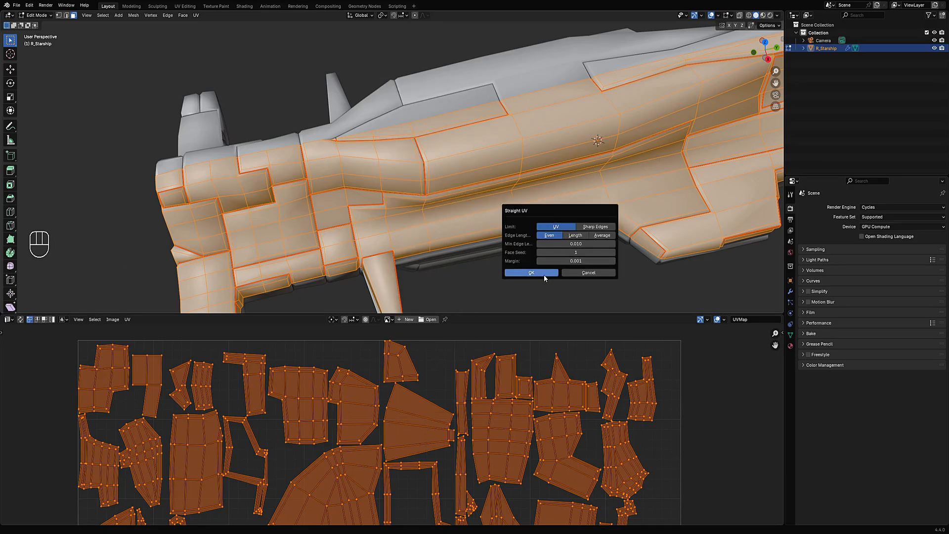
pyautogui.press('Return')
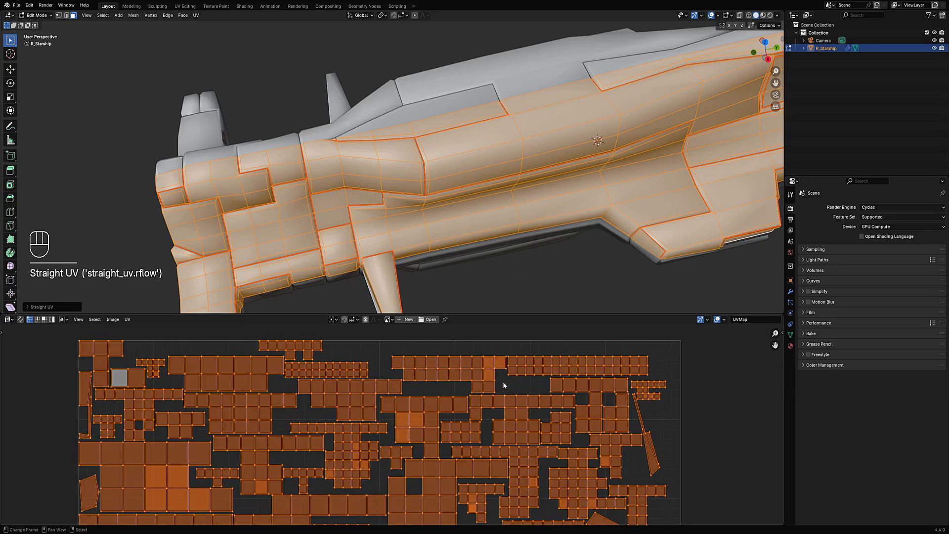
# - Deselect the UVs, maximize the UV Editor and examine the straightened layout
pyautogui.hotkey('alt', 'a')
pyautogui.scroll(-3, 501, 395)
pyautogui.scroll(3, 509, 421)
pyautogui.hotkey('ctrl', 'space')
pyautogui.scroll(-4, 527, 397)
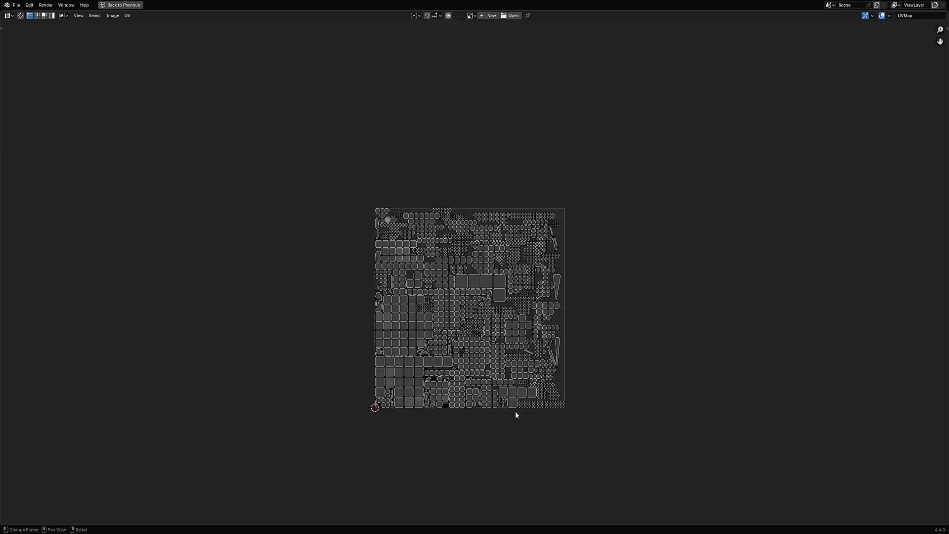
pyautogui.scroll(4, 516, 411)
pyautogui.moveTo(621, 189); pyautogui.dragTo(571, 297, button='middle')
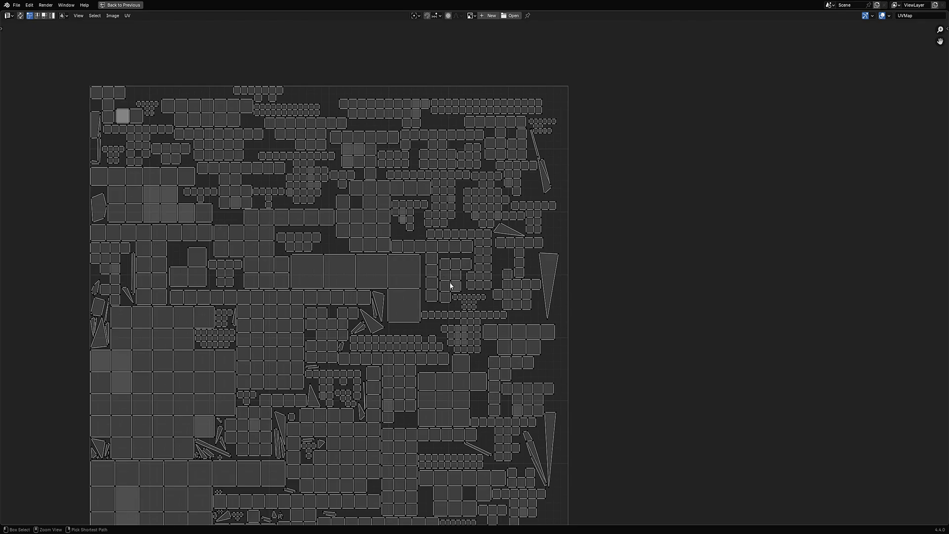
# - Leave Edit Mode and change the lower editor area into a Shader Editor
pyautogui.hotkey('ctrl', 'space')
pyautogui.press('Tab')
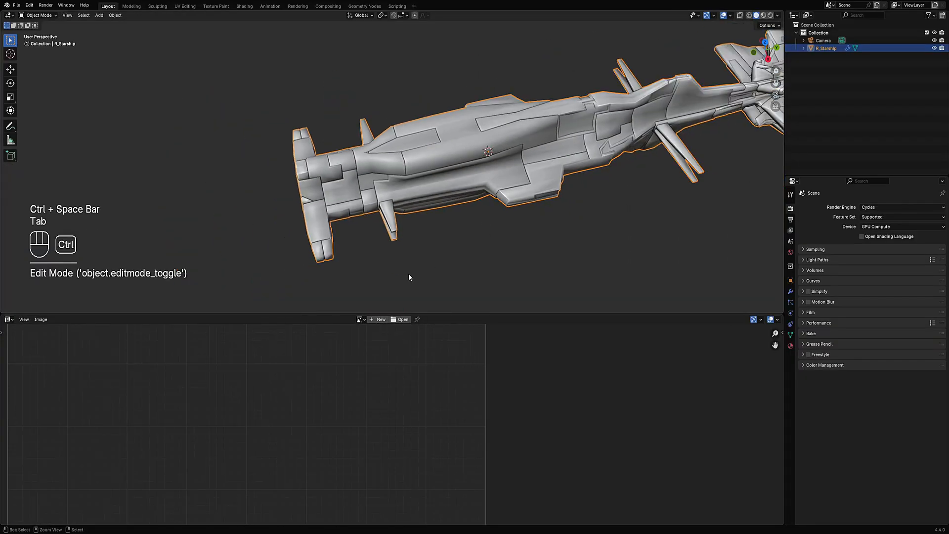
pyautogui.click(9, 320)
pyautogui.click(35, 392)
pyautogui.scroll(-5, 458, 282)
pyautogui.moveTo(459, 259); pyautogui.dragTo(497, 235, button='middle')
pyautogui.scroll(1, 477, 226)
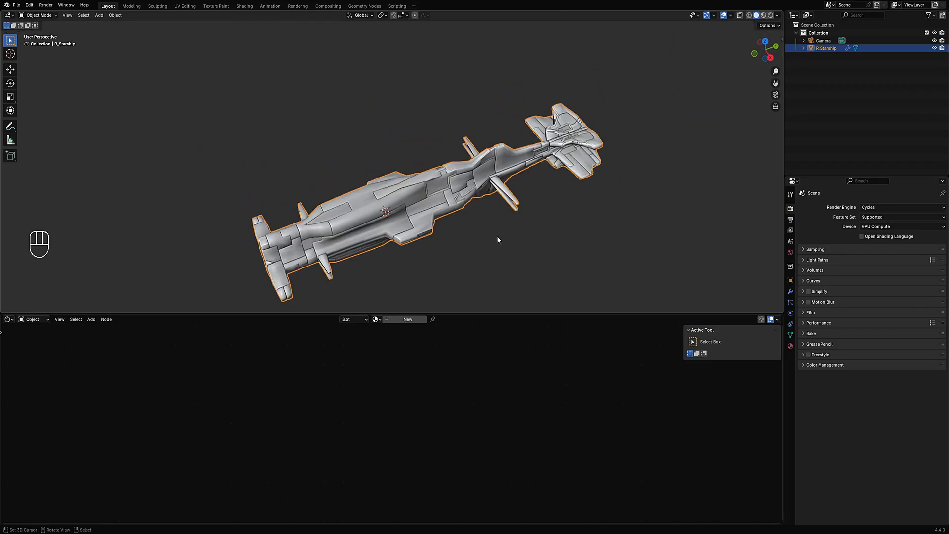
# - Append Random Flow's materials to the file using Append Materials
pyautogui.hotkey('shift', 'q')
pyautogui.moveTo(416, 164)
pyautogui.moveTo(449, 170)
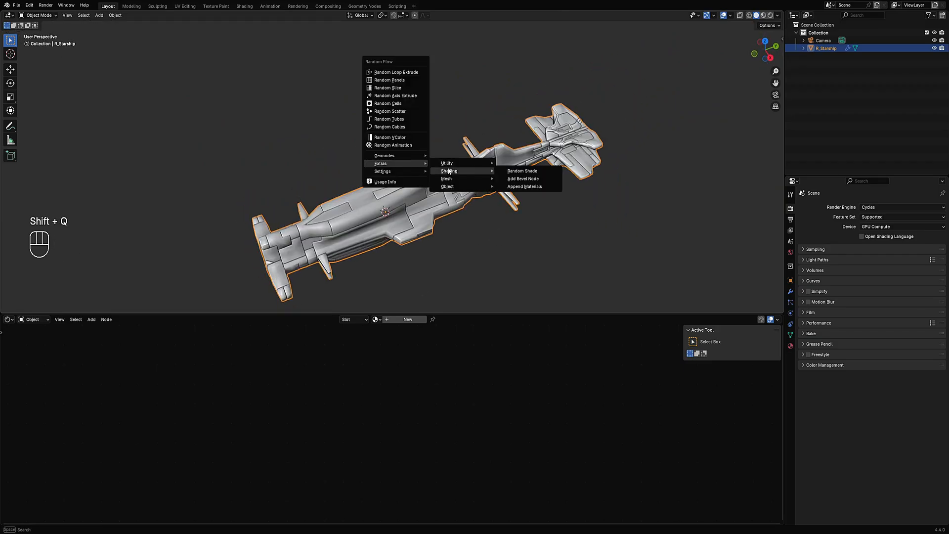
pyautogui.click(528, 187)
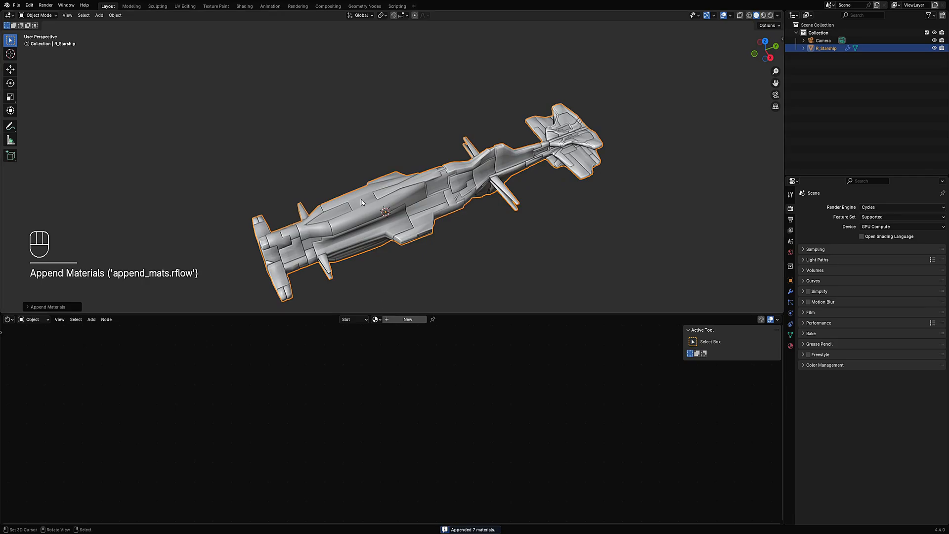
# - Assign the rflow_panel_soft_uv material to the starship and frame its node tree
pyautogui.click(379, 320)
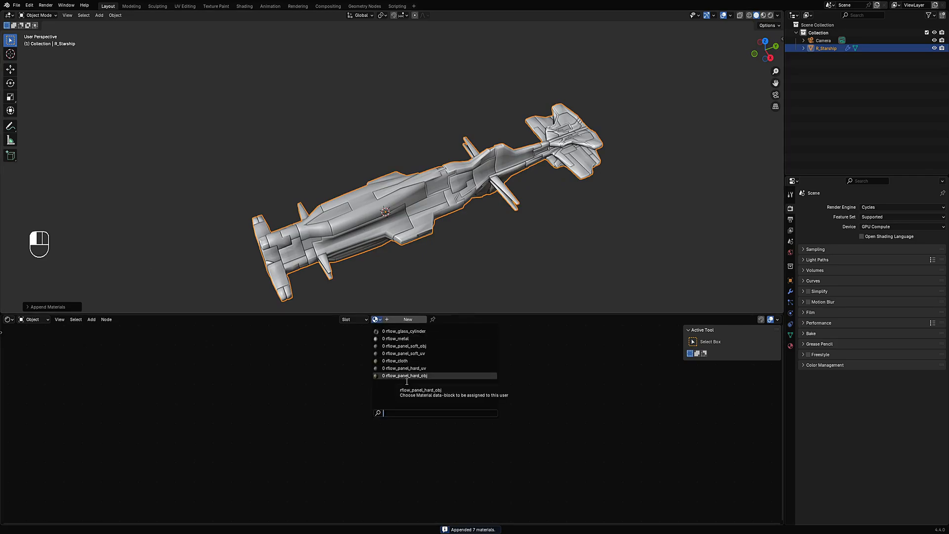
pyautogui.click(405, 354)
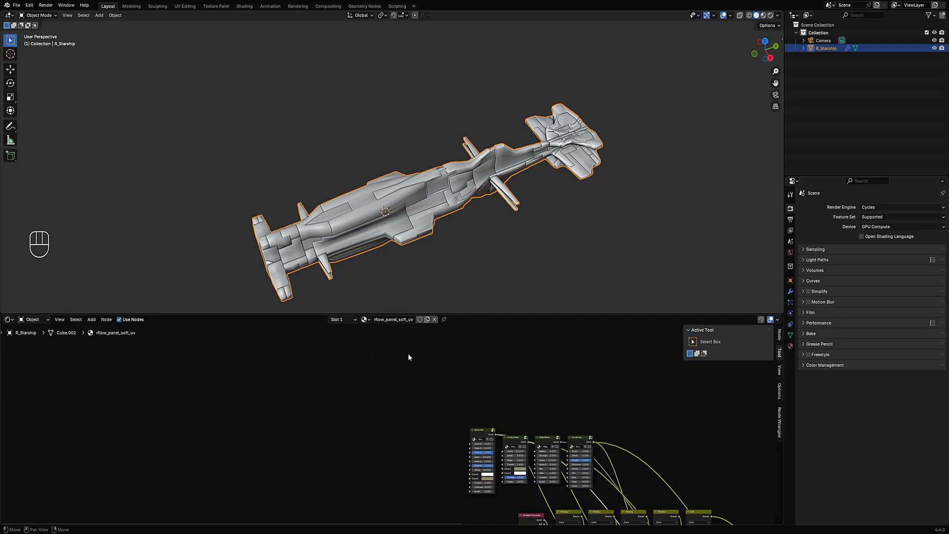
pyautogui.press('Home')
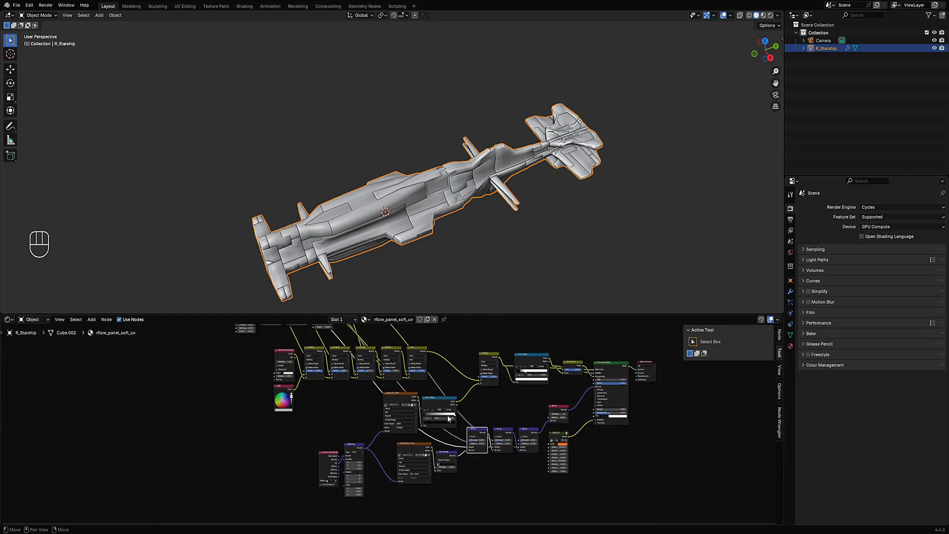
# - Switch the 3D viewport to Rendered shading
pyautogui.scroll(4, 353, 160)
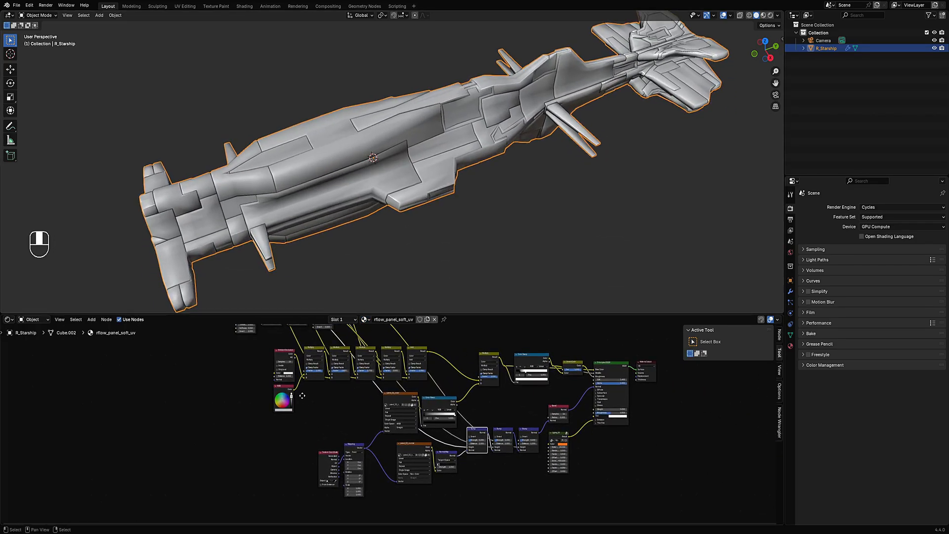
pyautogui.scroll(3, 384, 411)
pyautogui.moveTo(425, 198); pyautogui.dragTo(442, 217, button='middle')
pyautogui.press('z')
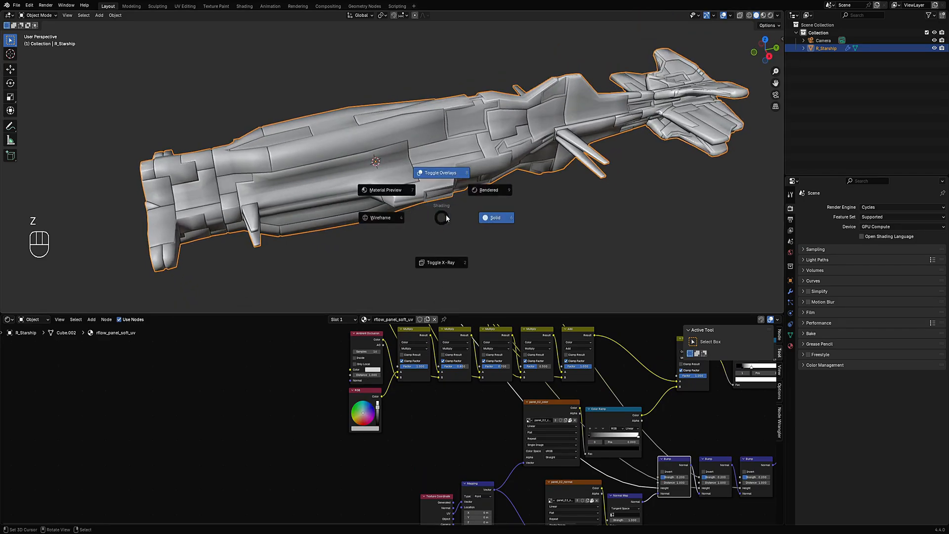
pyautogui.click(478, 192)
pyautogui.hotkey('shift', 'alt', 'z')
pyautogui.hotkey('shift', 'alt', 'z')
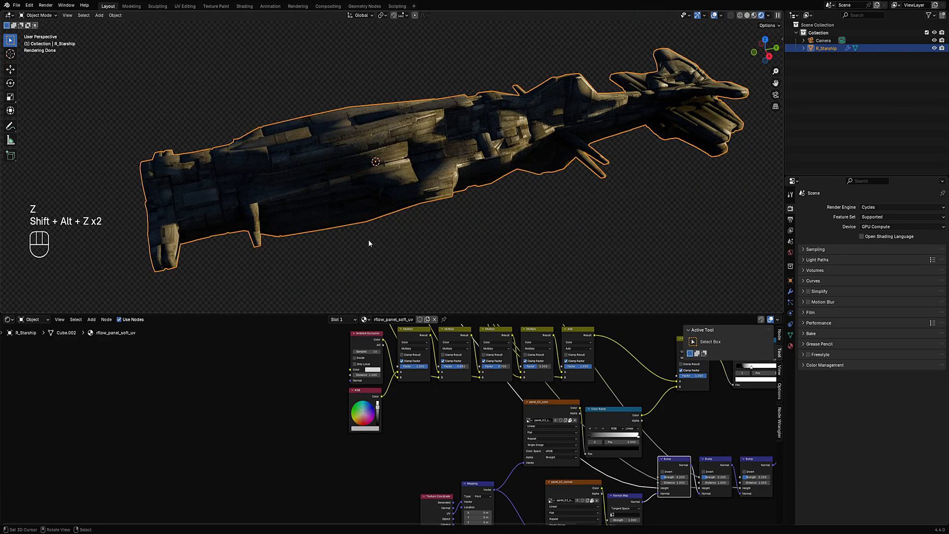
# - Enable HDRI world lighting and step through the HDRIs to beach_cloudy_bridge_1k
pyautogui.moveTo(381, 312); pyautogui.dragTo(401, 254, button='middle')
pyautogui.press('Tab')
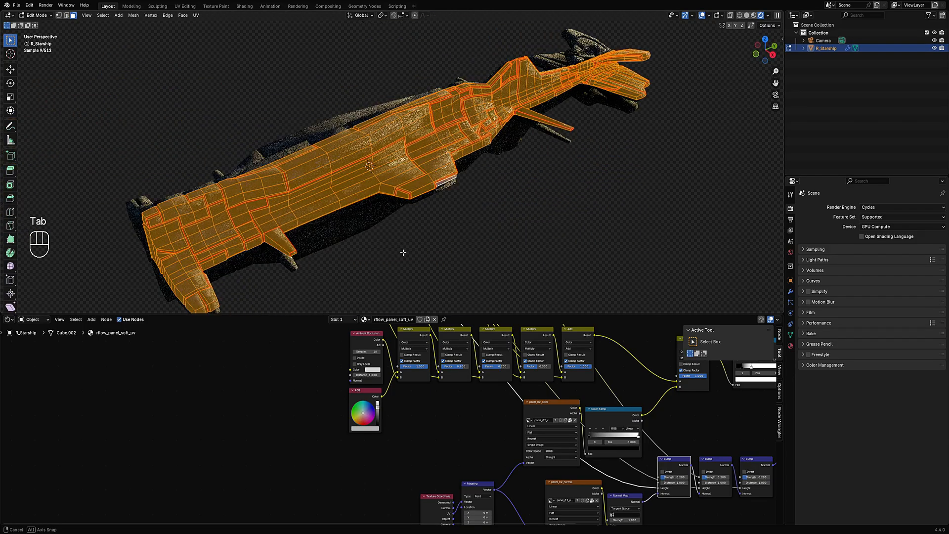
pyautogui.press('Tab')
pyautogui.click(791, 252)
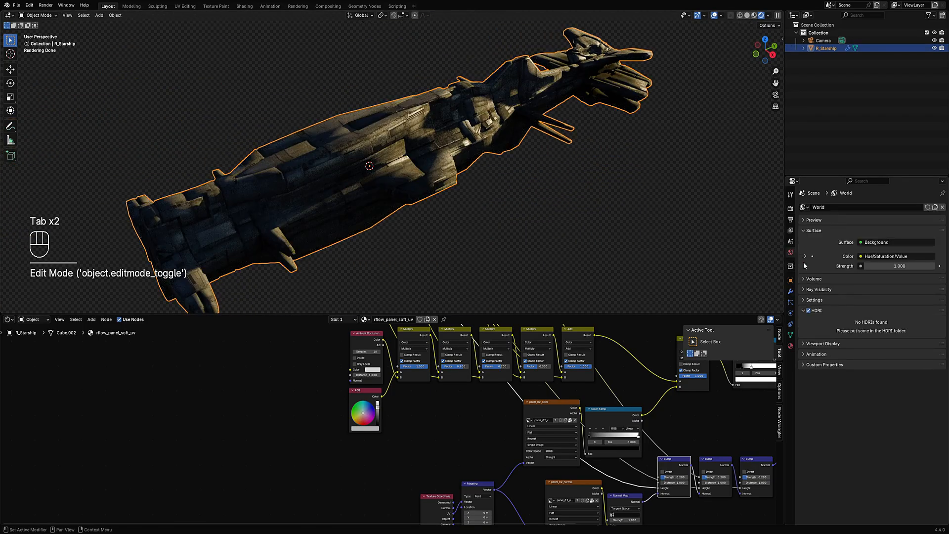
pyautogui.click(832, 314)
pyautogui.click(831, 313)
pyautogui.click(940, 408)
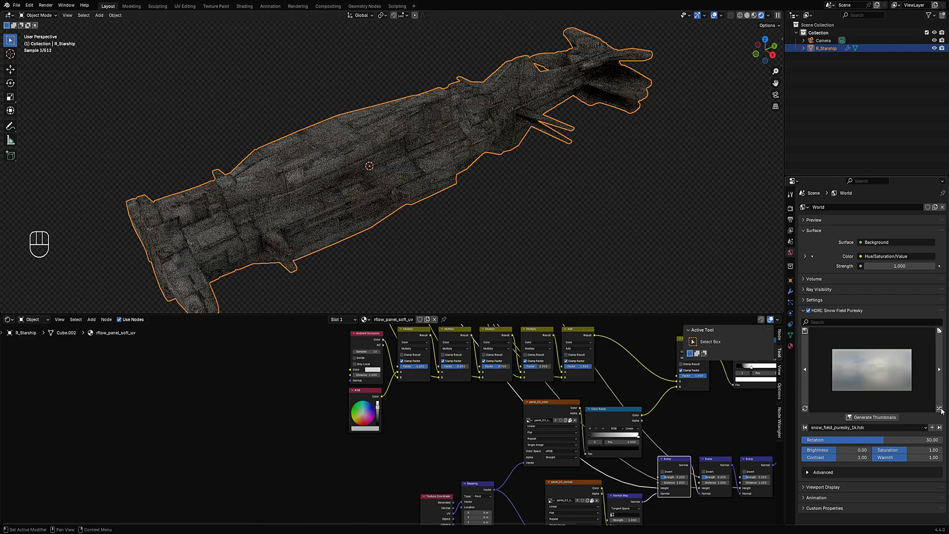
pyautogui.moveTo(583, 232); pyautogui.dragTo(469, 227, button='middle')
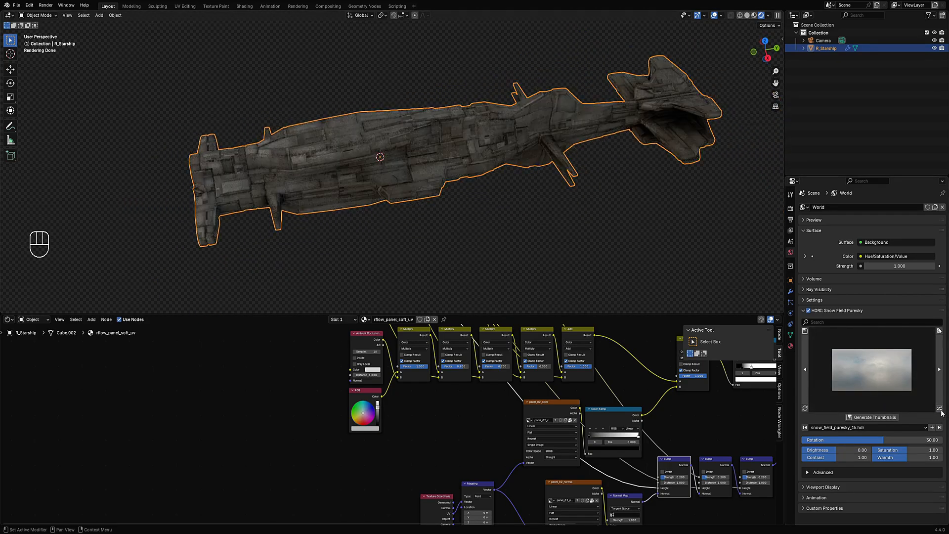
pyautogui.click(940, 409)
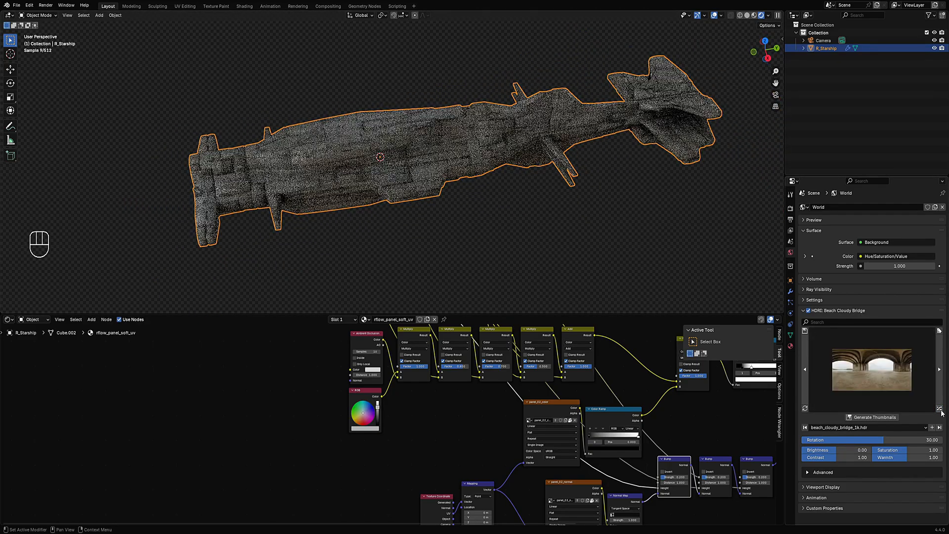
pyautogui.moveTo(473, 263); pyautogui.dragTo(450, 238, button='middle')
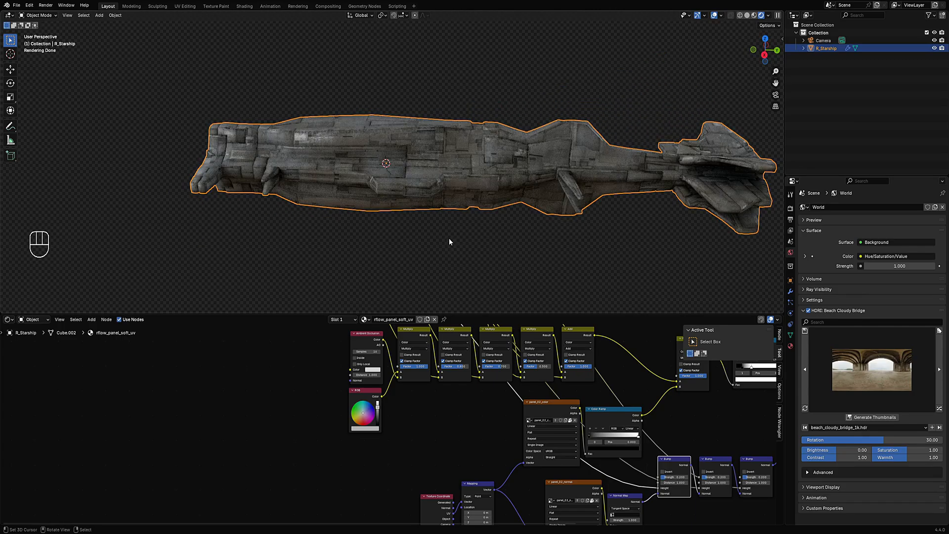
pyautogui.scroll(-1, 490, 425)
pyautogui.moveTo(492, 431); pyautogui.dragTo(386, 349, button='middle')
pyautogui.scroll(5, 380, 420)
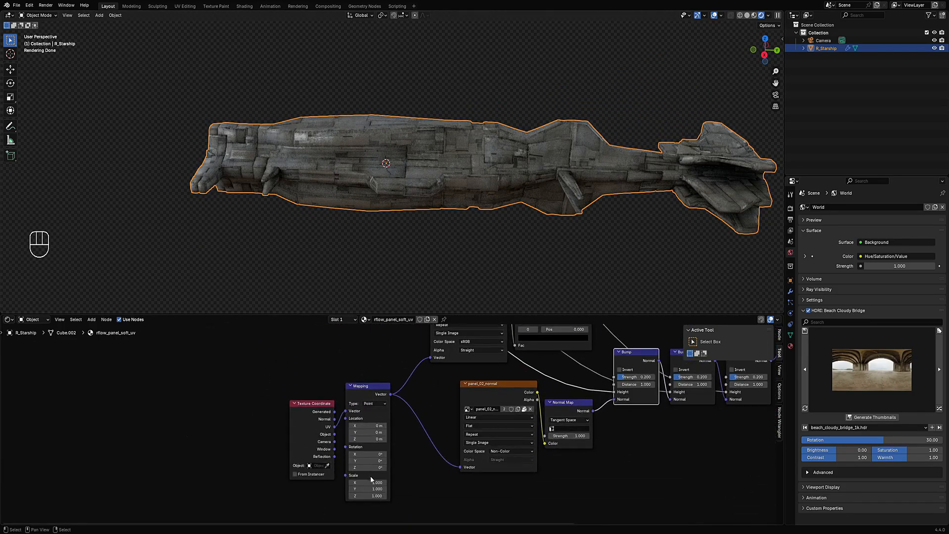
pyautogui.moveTo(367, 483)
pyautogui.keyDown('shift'); pyautogui.mouseDown()
pyautogui.moveTo(259, 482)
pyautogui.moveTo(353, 482)
pyautogui.mouseUp(); pyautogui.keyUp('shift')
pyautogui.rightClick(368, 482)
# - Enter Edit Mode, change the lower area into a UV Editor and deselect all geometry
pyautogui.press('Tab')
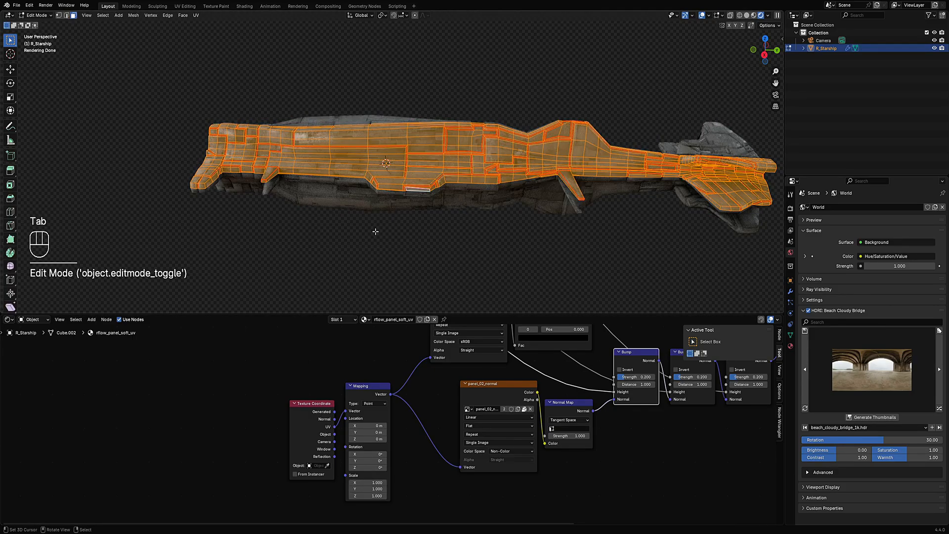
pyautogui.click(8, 319)
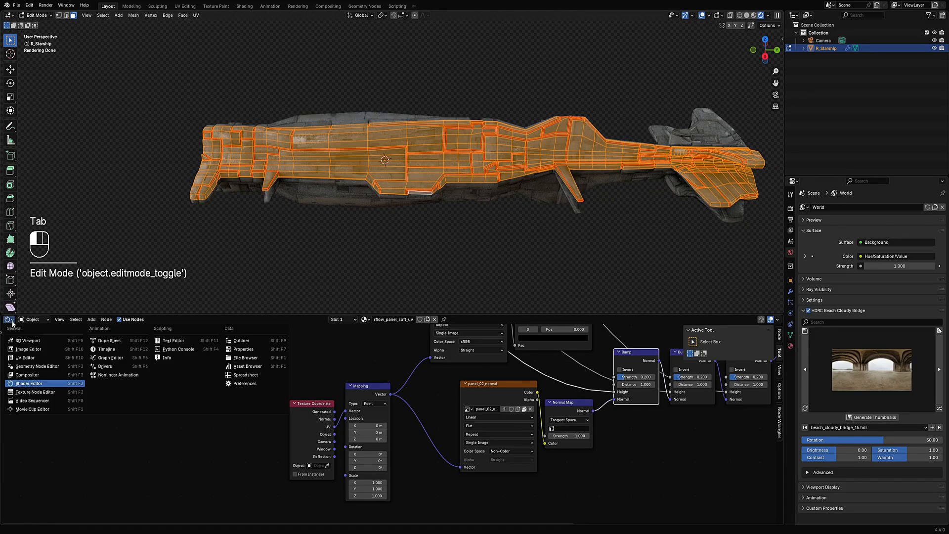
pyautogui.click(29, 352)
pyautogui.hotkey('alt', 'a')
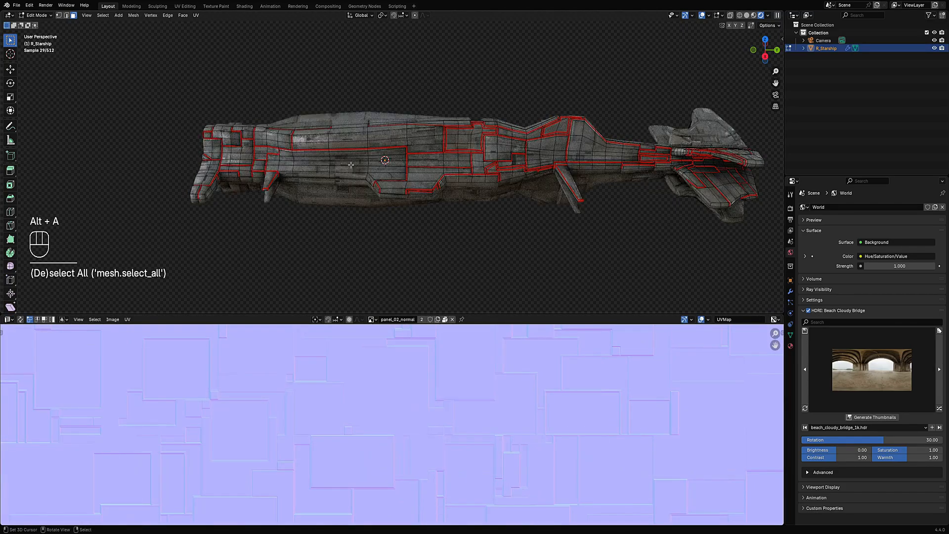
# - Turn on UV sync selection and select one hull panel island to inspect where it sits in the UV layout
pyautogui.click(349, 163)
pyautogui.press('3')
pyautogui.scroll(-8, 412, 434)
pyautogui.scroll(1, 412, 434)
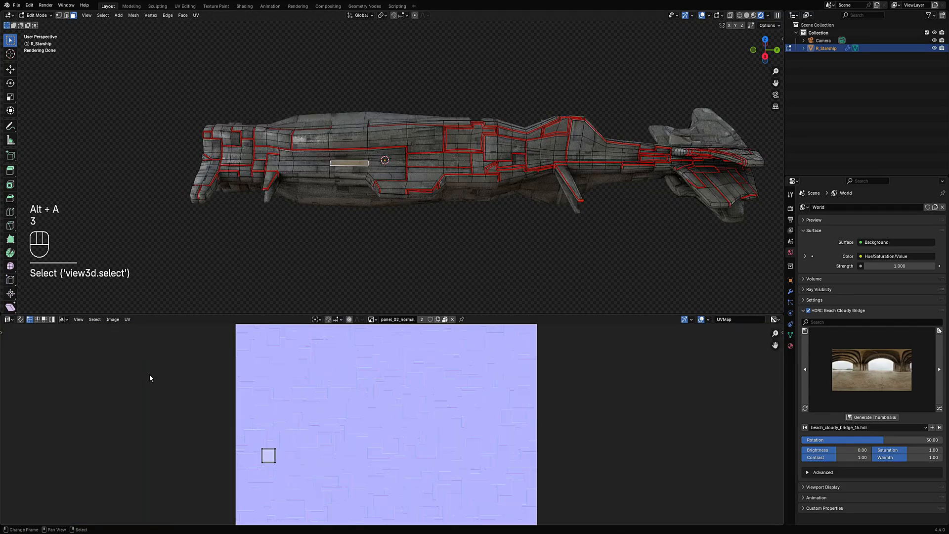
pyautogui.click(21, 320)
pyautogui.hotkey('alt', 'a')
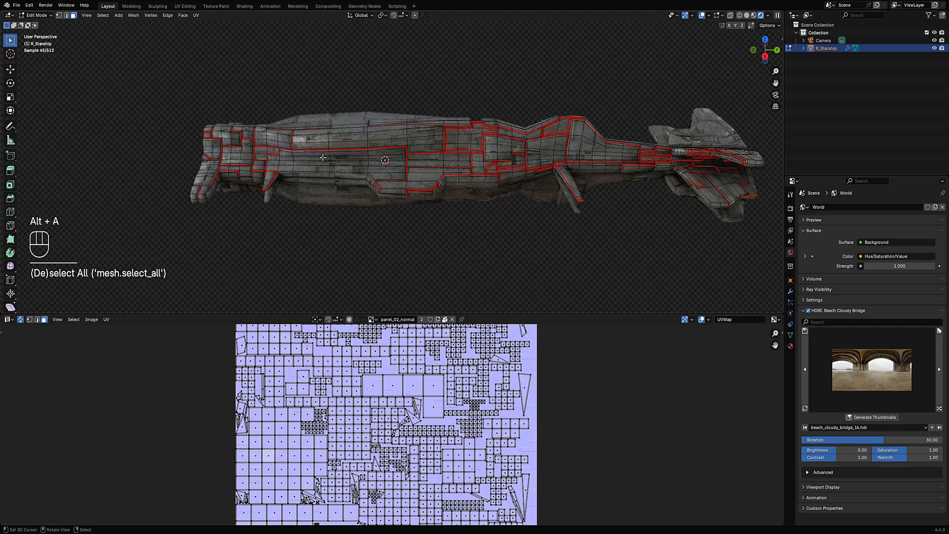
pyautogui.press('l')
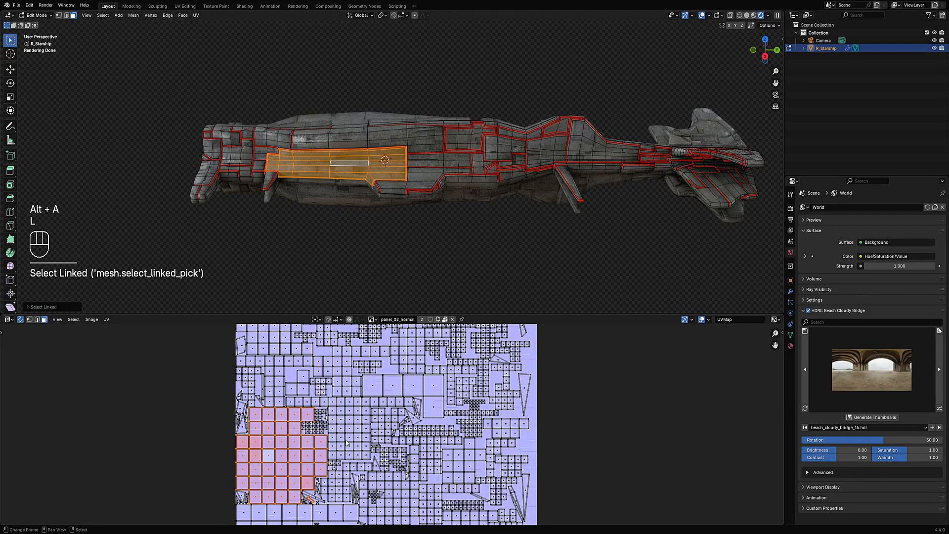
pyautogui.scroll(4, 356, 230)
pyautogui.hotkey('alt', 'a')
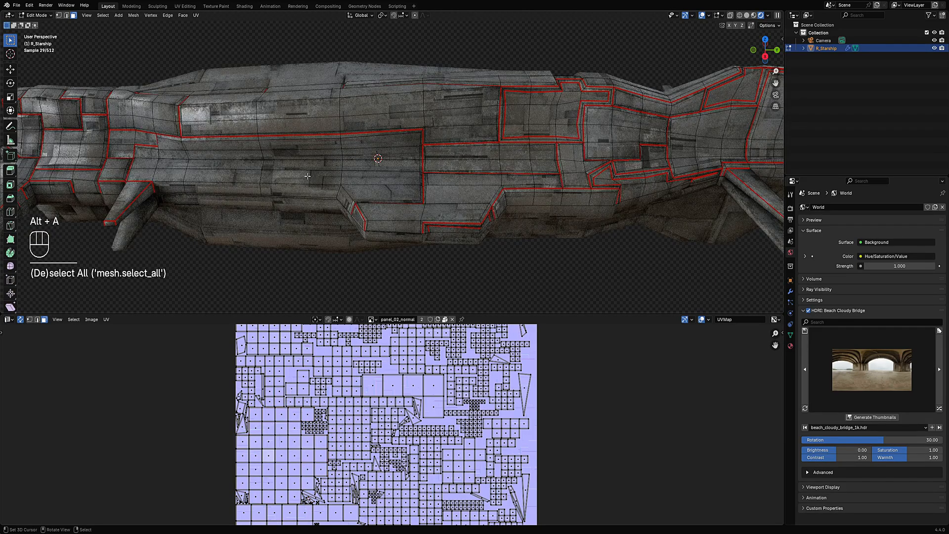
# - Leave Edit Mode, hide the viewport overlays and change the lower area back into a Shader Editor
pyautogui.press('Tab')
pyautogui.scroll(-4, 306, 175)
pyautogui.moveTo(308, 185); pyautogui.dragTo(408, 216, button='middle')
pyautogui.hotkey('shift', 'alt', 'z')
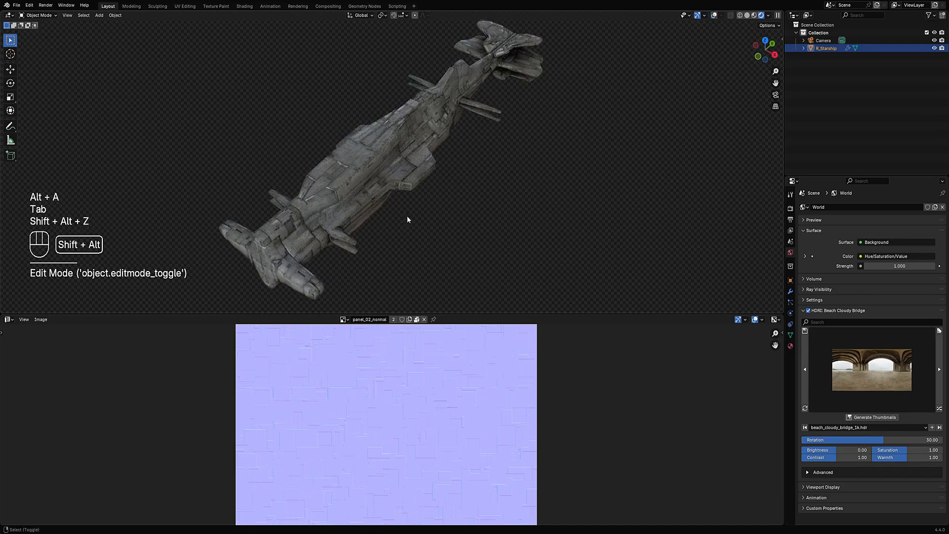
pyautogui.click(9, 319)
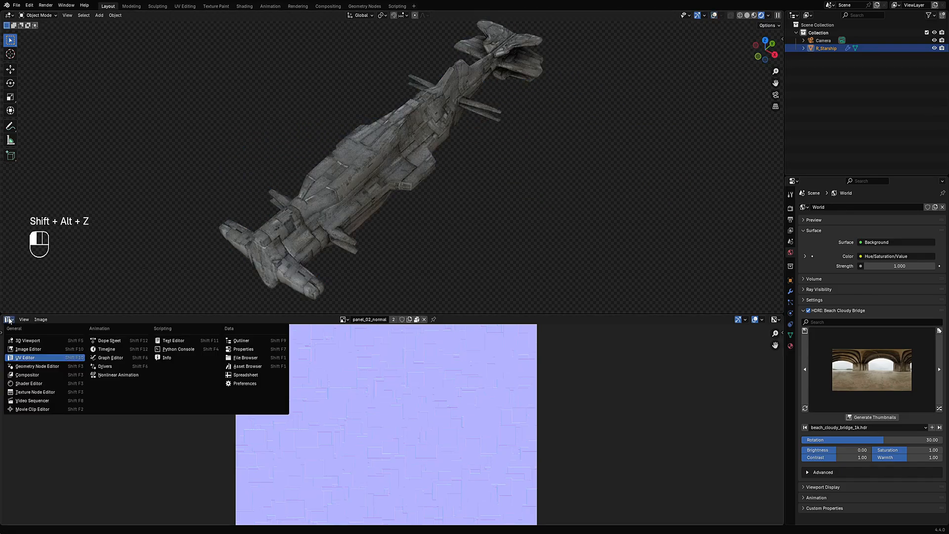
pyautogui.click(30, 388)
pyautogui.moveTo(405, 153); pyautogui.dragTo(497, 166, button='middle')
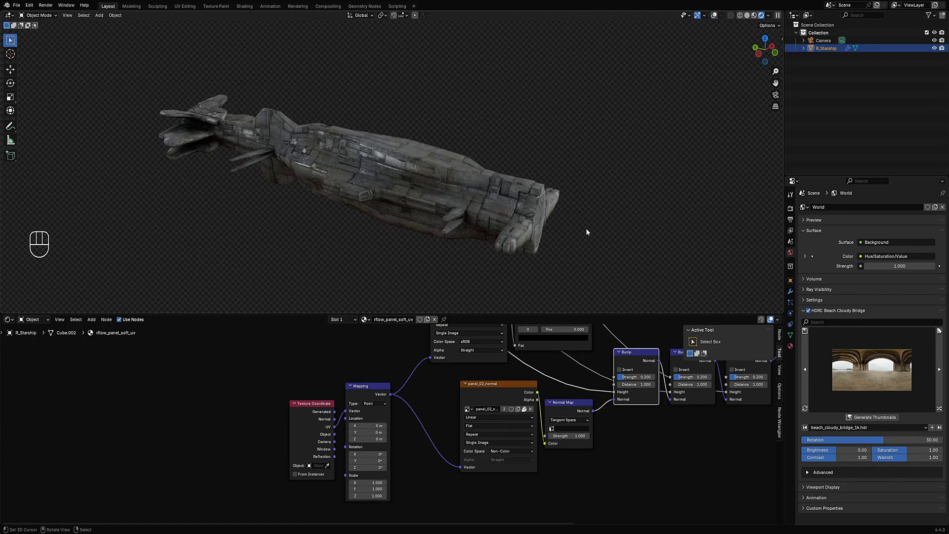
# - Cycle the world HDRI through the presets to quarry_cloudy_1k
pyautogui.scroll(-1, 492, 365)
pyautogui.moveTo(492, 217); pyautogui.dragTo(422, 222, button='middle')
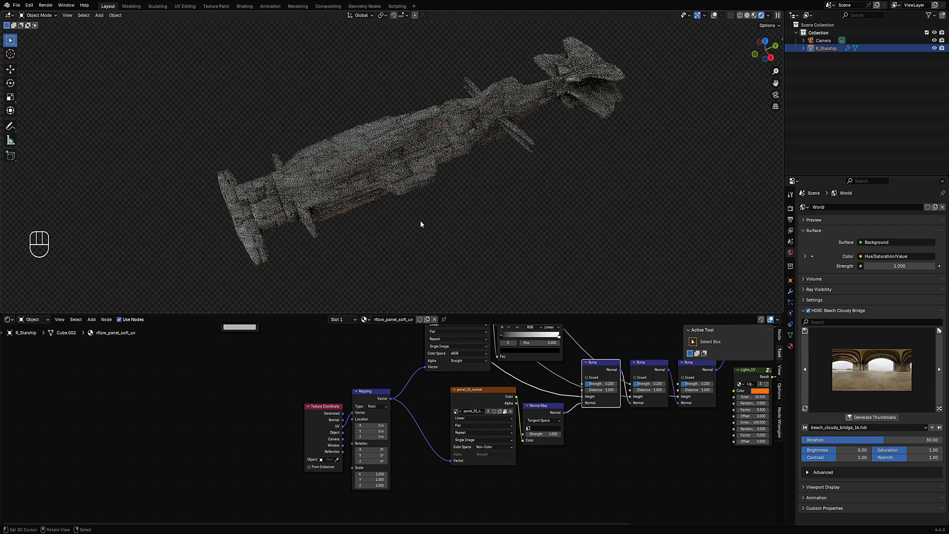
pyautogui.click(939, 408)
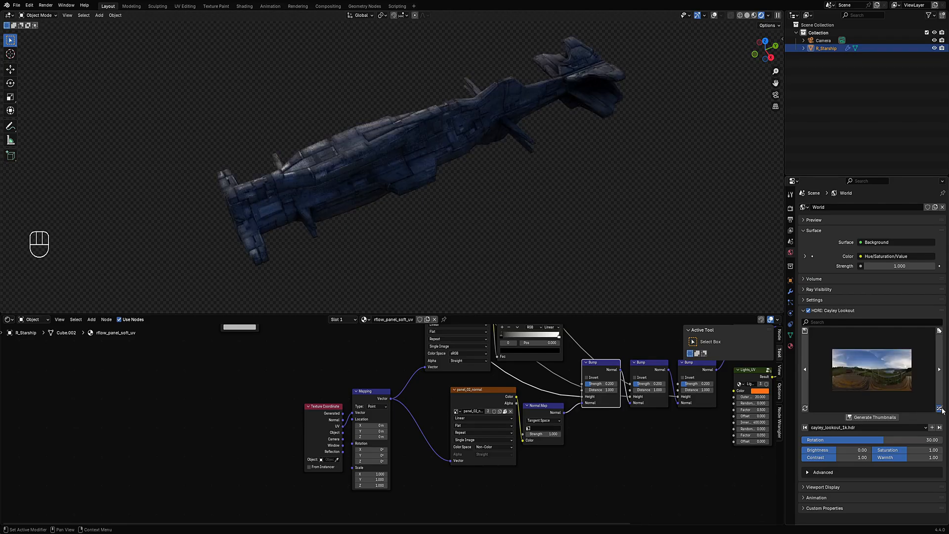
pyautogui.click(941, 409)
pyautogui.click(940, 408)
pyautogui.click(940, 409)
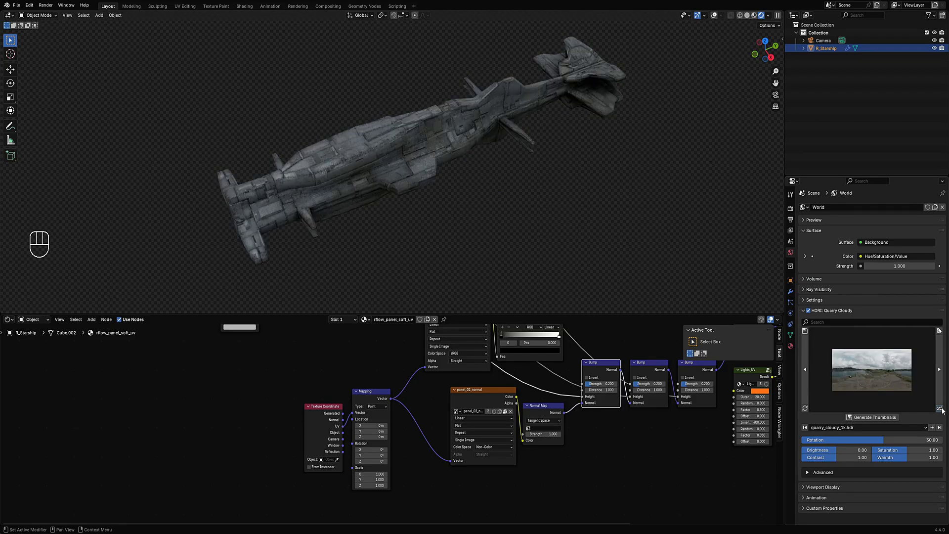
# - Preview the Edge Mask, Cavity Mask, Quick Dirt and Scratches nodes in turn, then reconnect the Principled BSDF to the output
pyautogui.scroll(2, 479, 263)
pyautogui.scroll(-1, 396, 395)
pyautogui.moveTo(396, 395); pyautogui.dragTo(430, 514, button='middle')
pyautogui.scroll(1, 393, 415)
pyautogui.moveTo(355, 410); pyautogui.dragTo(469, 511, button='middle')
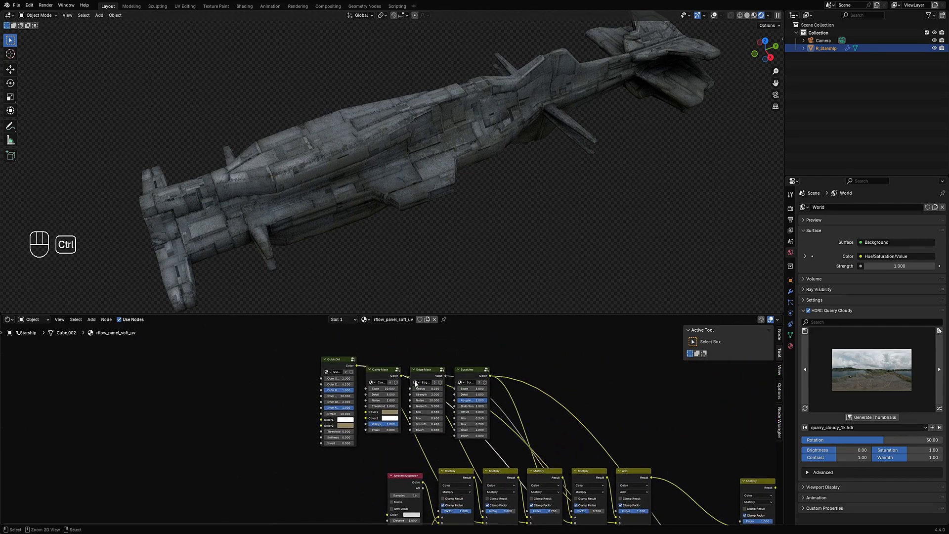
pyautogui.keyDown('ctrl'); pyautogui.keyDown('shift'); pyautogui.click(421, 373); pyautogui.keyUp('shift'); pyautogui.keyUp('ctrl')
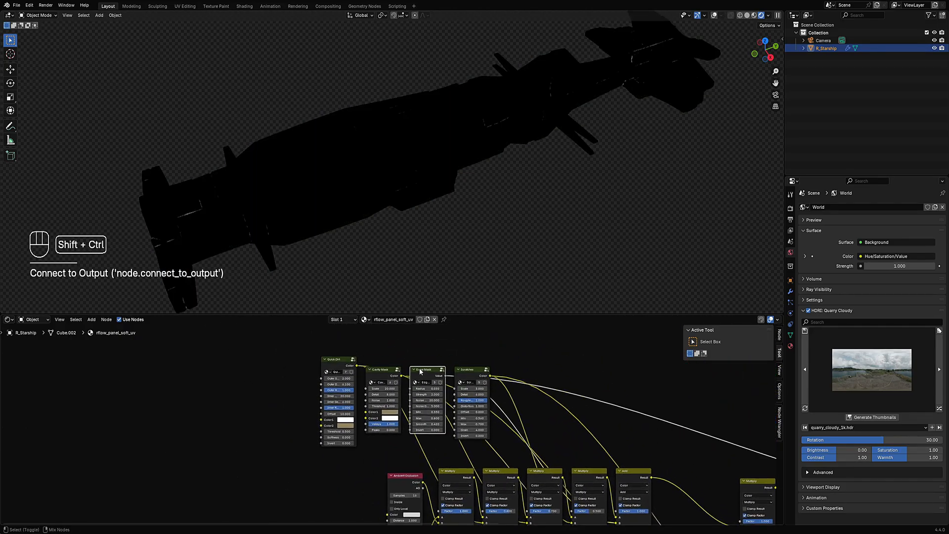
pyautogui.keyDown('ctrl'); pyautogui.keyDown('shift'); pyautogui.click(384, 376); pyautogui.keyUp('shift'); pyautogui.keyUp('ctrl')
pyautogui.keyDown('ctrl'); pyautogui.keyDown('shift'); pyautogui.click(340, 368); pyautogui.keyUp('shift'); pyautogui.keyUp('ctrl')
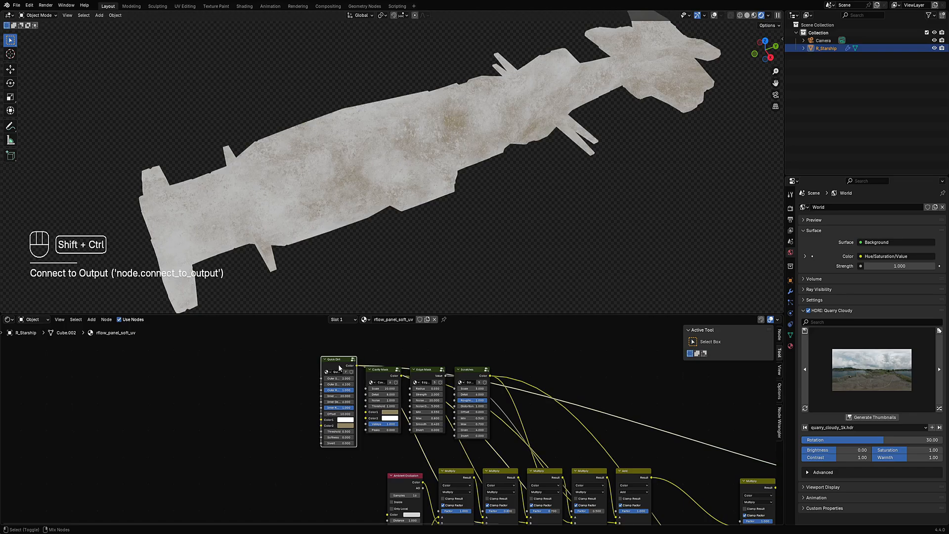
pyautogui.keyDown('ctrl'); pyautogui.keyDown('shift'); pyautogui.click(462, 370); pyautogui.keyUp('shift'); pyautogui.keyUp('ctrl')
pyautogui.scroll(-3, 452, 371)
pyautogui.moveTo(773, 442); pyautogui.dragTo(457, 377, button='middle')
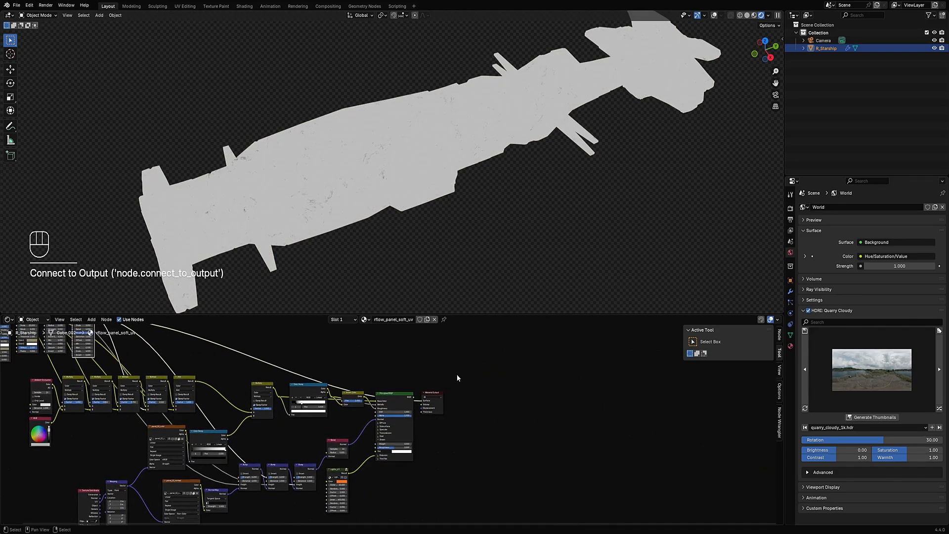
pyautogui.keyDown('ctrl'); pyautogui.keyDown('shift'); pyautogui.click(398, 393); pyautogui.keyUp('shift'); pyautogui.keyUp('ctrl')
pyautogui.moveTo(177, 417); pyautogui.dragTo(550, 390, button='middle')
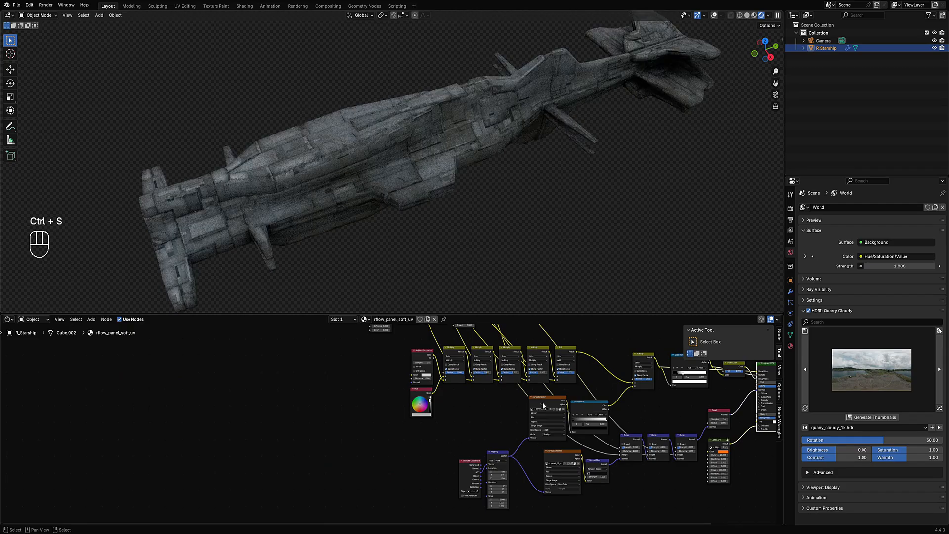
# - Preview the Edge Mask node and set its Radius to 0.010
pyautogui.scroll(6, 463, 349)
pyautogui.moveTo(464, 348); pyautogui.dragTo(464, 415, button='middle')
pyautogui.scroll(4, 414, 343)
pyautogui.moveTo(414, 343); pyautogui.dragTo(451, 429, button='middle')
pyautogui.scroll(4, 451, 428)
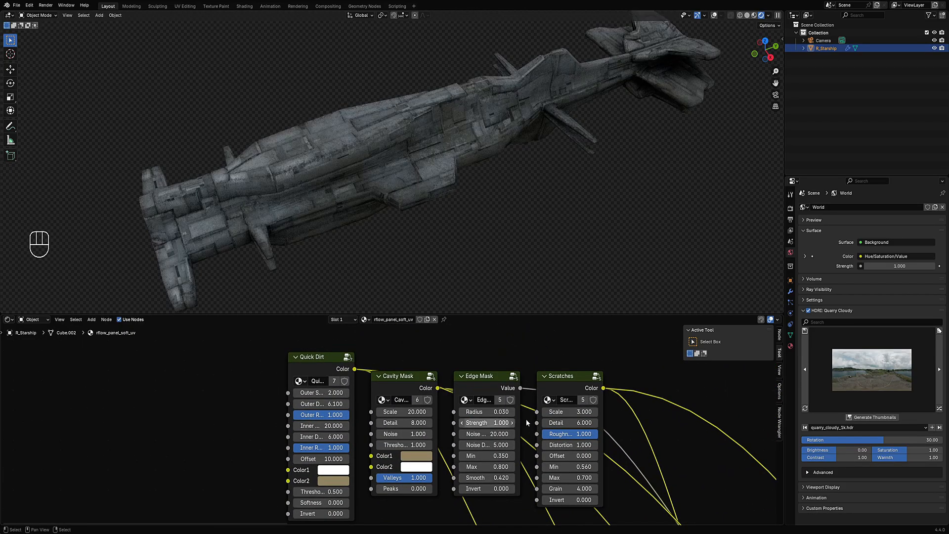
pyautogui.keyDown('ctrl'); pyautogui.keyDown('shift'); pyautogui.click(488, 384); pyautogui.keyUp('shift'); pyautogui.keyUp('ctrl')
pyautogui.moveTo(490, 412)
pyautogui.keyDown('shift'); pyautogui.mouseDown()
pyautogui.moveTo(526, 412)
pyautogui.moveTo(501, 412)
pyautogui.mouseUp(); pyautogui.keyUp('shift')
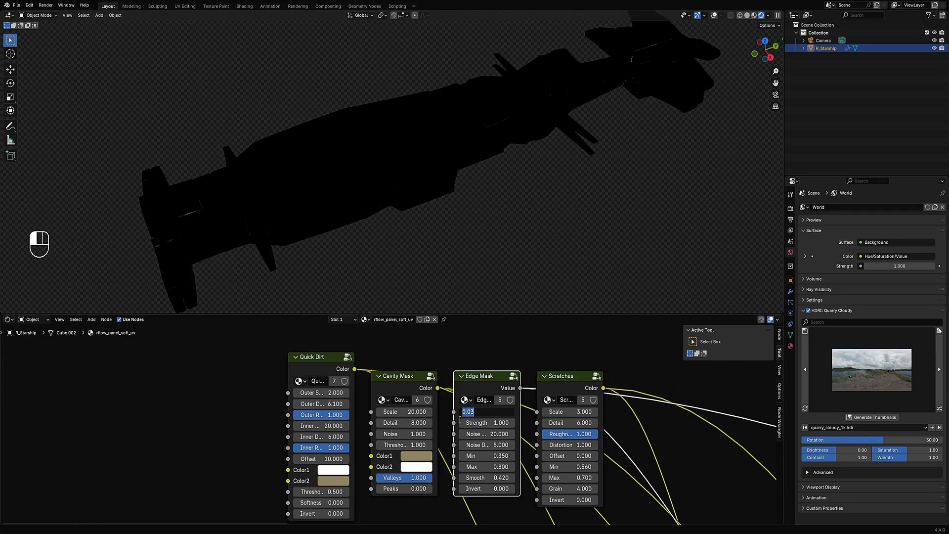
pyautogui.write('1')
pyautogui.press('Return')
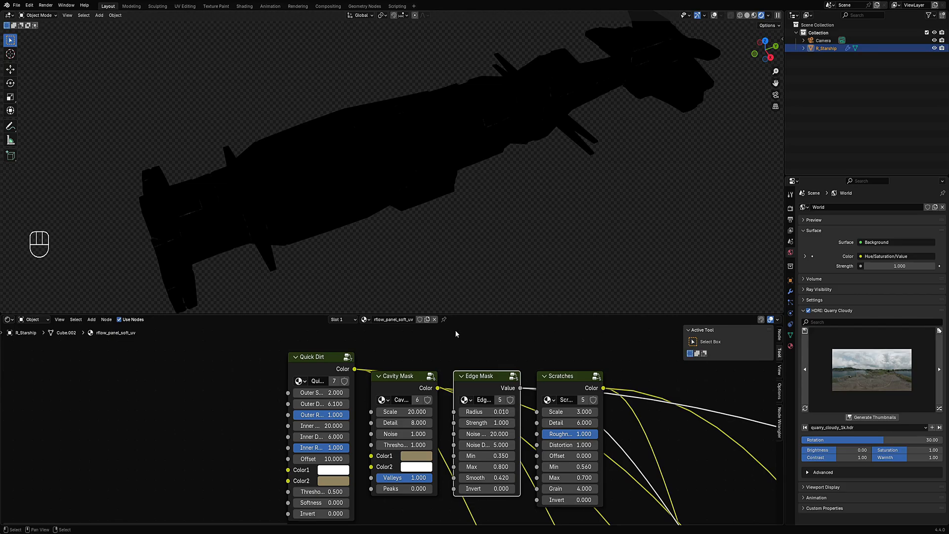
# - Preview the Quick Dirt node, then reconnect the Principled BSDF to the material output
pyautogui.moveTo(394, 227); pyautogui.dragTo(415, 213, button='middle')
pyautogui.scroll(-2, 339, 417)
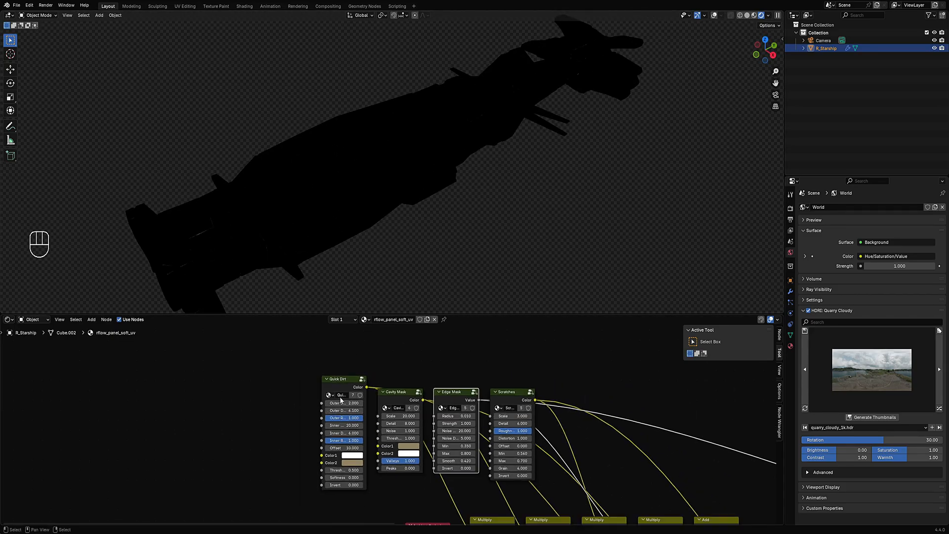
pyautogui.keyDown('ctrl'); pyautogui.keyDown('shift'); pyautogui.click(343, 381); pyautogui.keyUp('shift'); pyautogui.keyUp('ctrl')
pyautogui.scroll(-3, 390, 425)
pyautogui.moveTo(707, 467); pyautogui.dragTo(394, 434, button='middle')
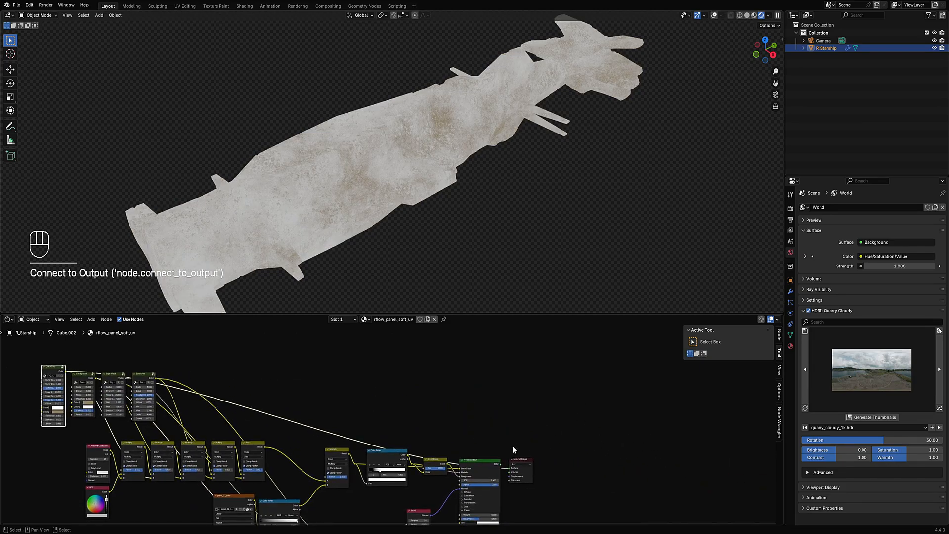
pyautogui.keyDown('ctrl'); pyautogui.keyDown('shift'); pyautogui.click(481, 466); pyautogui.keyUp('shift'); pyautogui.keyUp('ctrl')
pyautogui.moveTo(424, 196); pyautogui.dragTo(399, 185, button='middle')
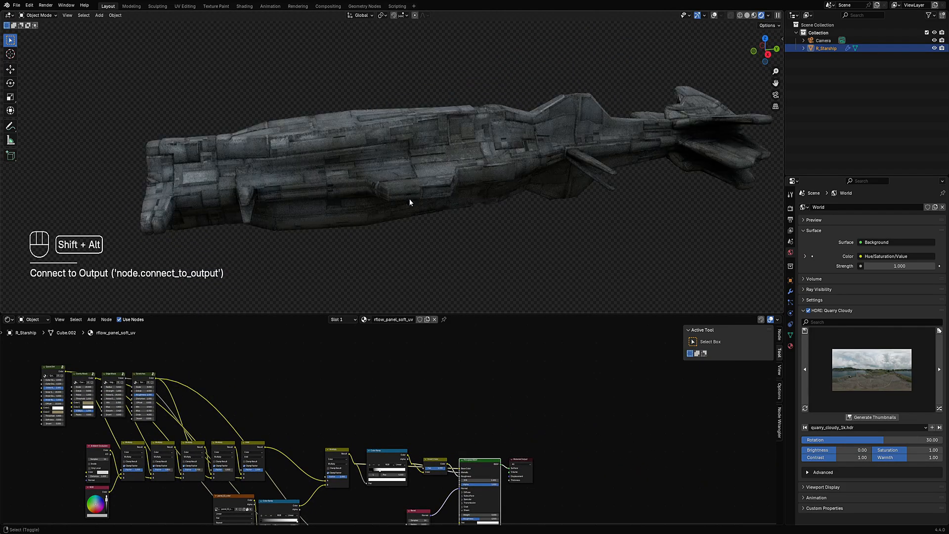
# - Examine the Bump, Bevel and Lights_UV nodes feeding the Principled BSDF
pyautogui.hotkey('shift', 'alt', 'z')
pyautogui.hotkey('shift', 'alt', 'z')
pyautogui.moveTo(364, 236); pyautogui.dragTo(503, 196, button='middle')
pyautogui.scroll(-5, 532, 394)
pyautogui.moveTo(532, 394); pyautogui.dragTo(482, 465, button='middle')
pyautogui.scroll(5, 482, 466)
pyautogui.scroll(3, 464, 459)
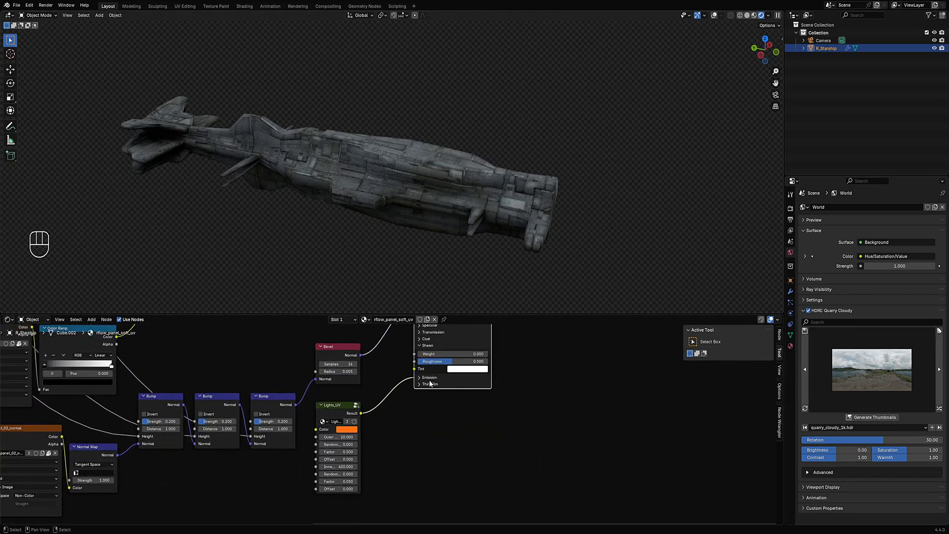
# - Expand the Principled BSDF's Emission section and set its Emission Strength to 10
pyautogui.click(430, 378)
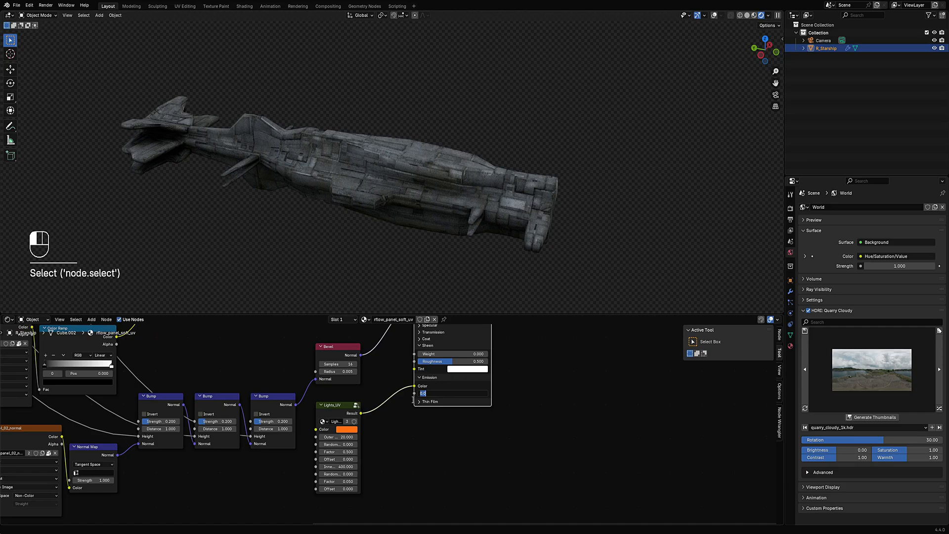
pyautogui.write('0')
pyautogui.press('Return')
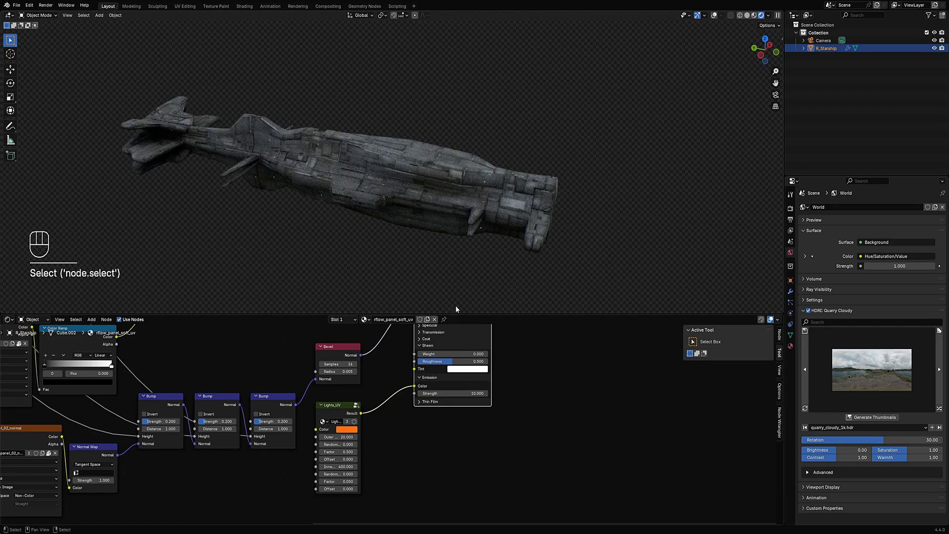
# - Set the Lights_UV node's Color to a pale pink in the color picker
pyautogui.moveTo(455, 305); pyautogui.dragTo(429, 218, button='middle')
pyautogui.scroll(3, 363, 474)
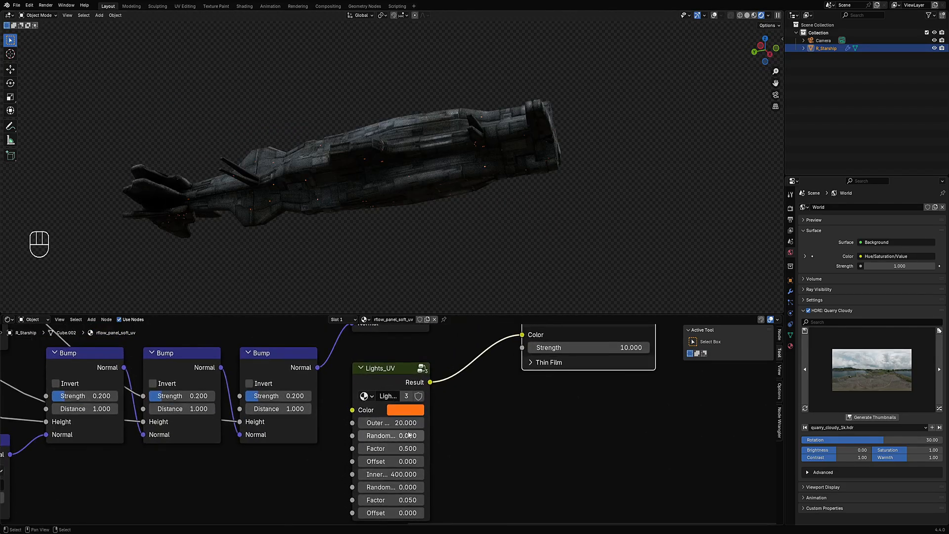
pyautogui.click(405, 411)
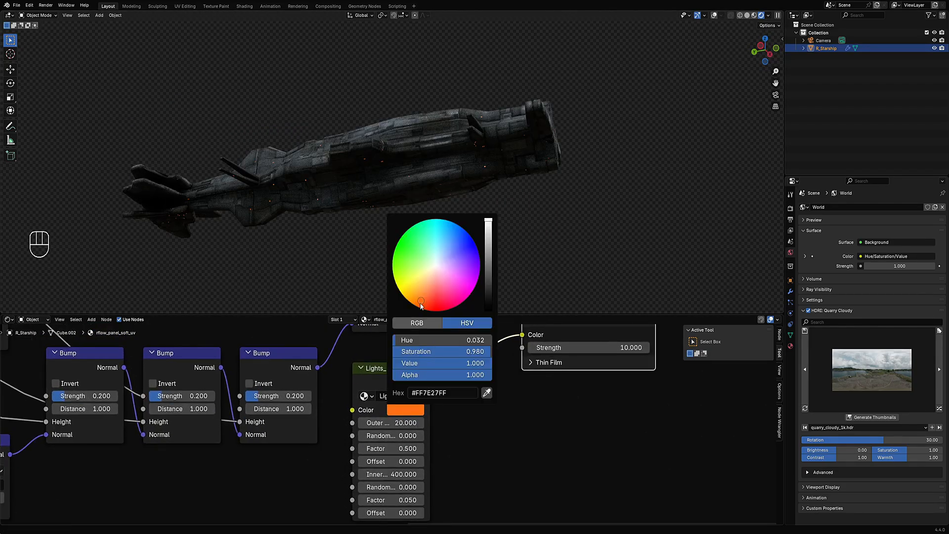
pyautogui.click(437, 269)
pyautogui.moveTo(435, 274); pyautogui.dragTo(438, 258, button='middle')
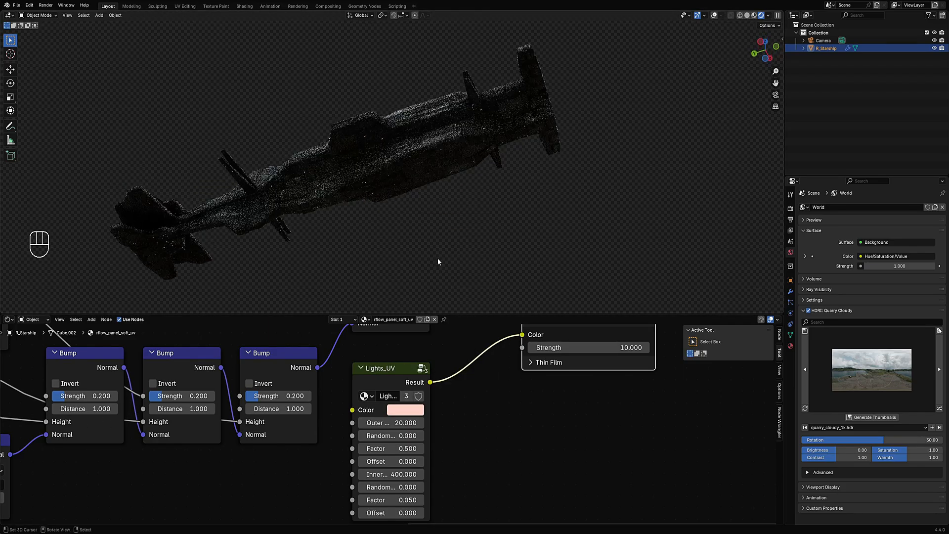
pyautogui.moveTo(485, 450); pyautogui.dragTo(488, 423, button='middle')
# - Set the second Factor of the Lights_UV node to 1.000
pyautogui.keyDown('ctrl'); pyautogui.scroll(4, 397, 488); pyautogui.keyUp('ctrl')
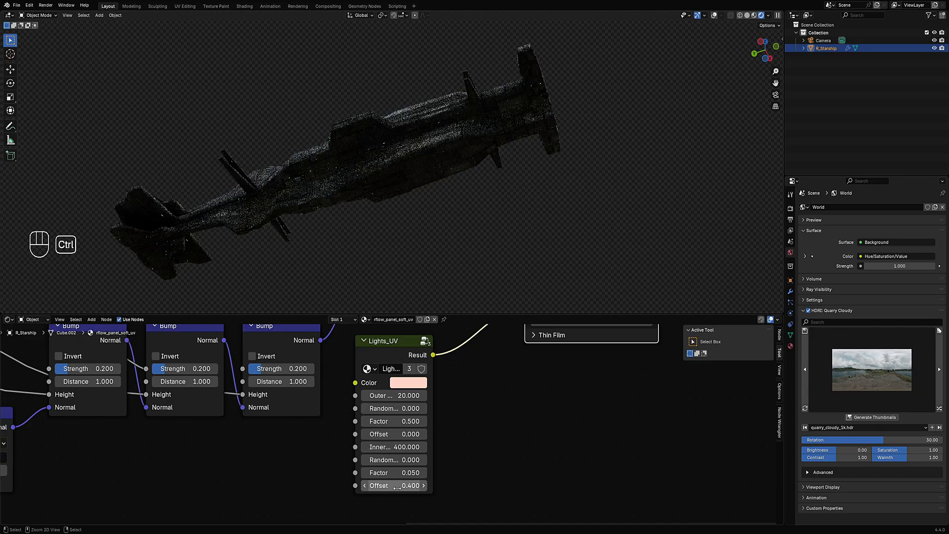
pyautogui.keyDown('ctrl'); pyautogui.scroll(-1, 397, 488); pyautogui.keyUp('ctrl')
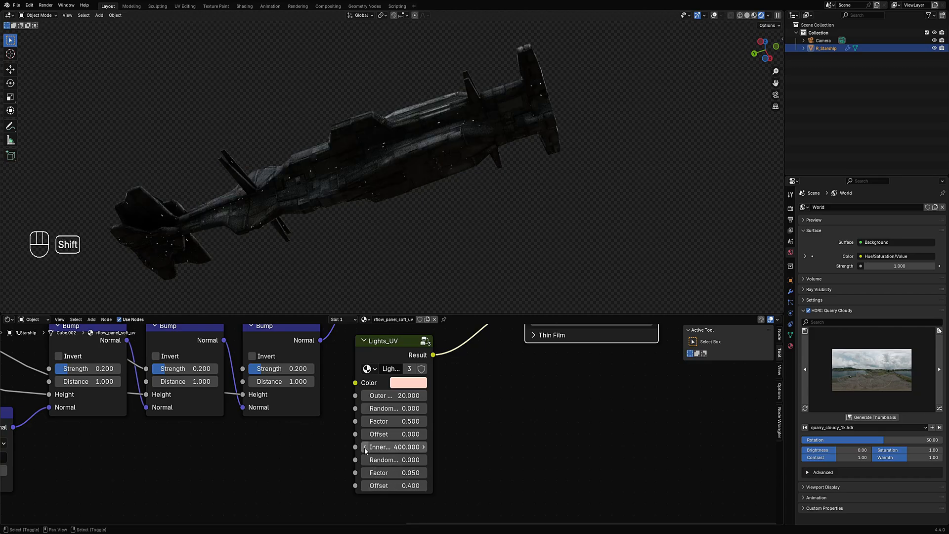
pyautogui.moveTo(433, 447); pyautogui.dragTo(438, 422)
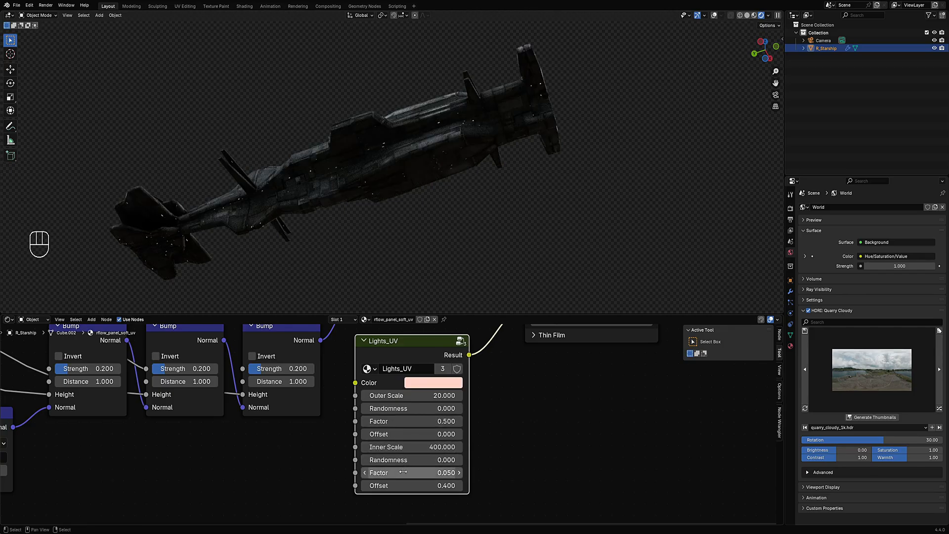
pyautogui.moveTo(403, 471); pyautogui.dragTo(460, 472)
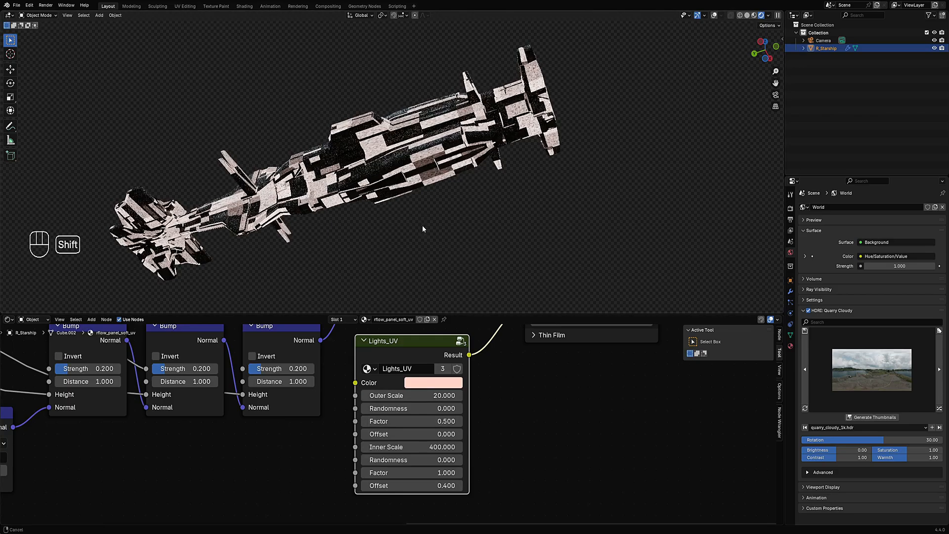
# - Set the first Factor of the Lights_UV node to 0.300
pyautogui.scroll(6, 438, 267)
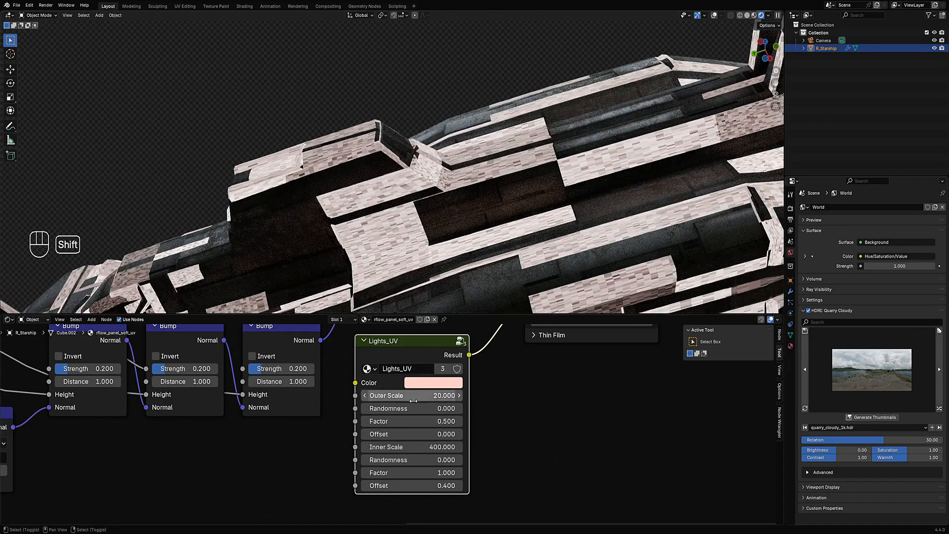
pyautogui.moveTo(409, 421); pyautogui.dragTo(460, 421)
pyautogui.scroll(-7, 456, 189)
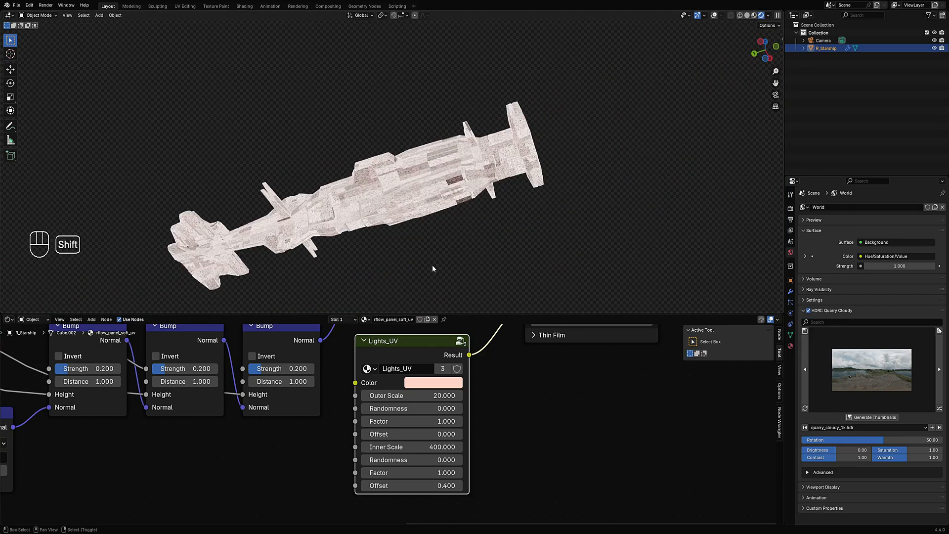
pyautogui.scroll(2, 433, 265)
pyautogui.keyDown('shift'); pyautogui.moveTo(433, 421); pyautogui.dragTo(404, 421); pyautogui.keyUp('shift')
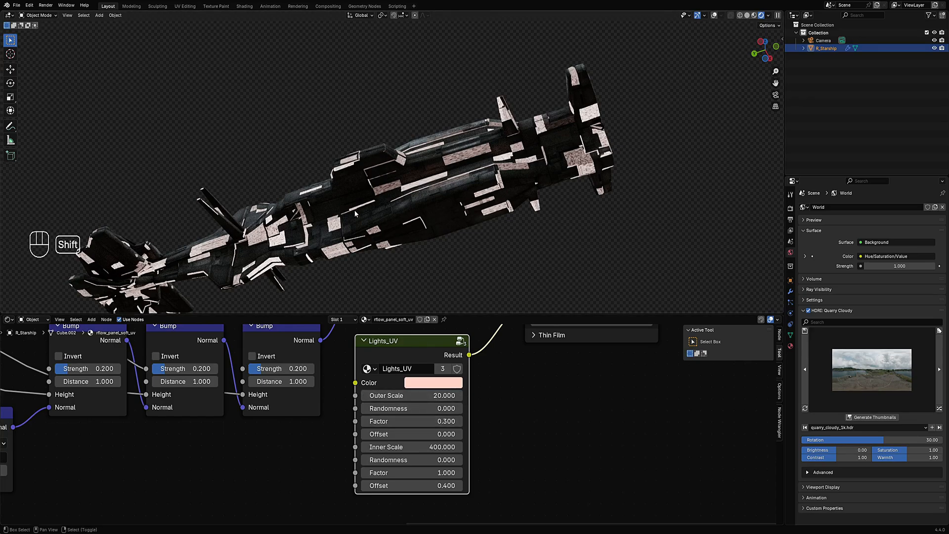
# - Set the second Factor of the Lights_UV node to 0.060
pyautogui.scroll(2, 427, 390)
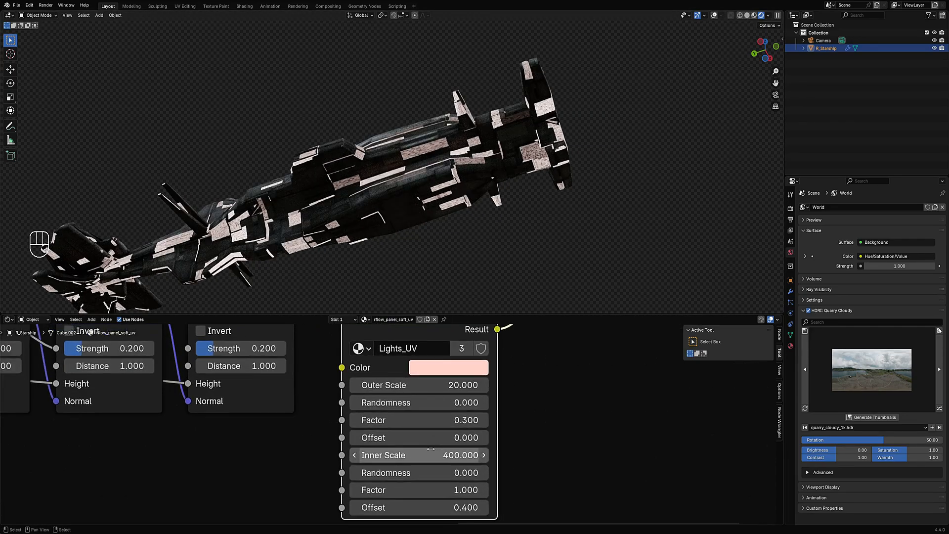
pyautogui.scroll(5, 469, 171)
pyautogui.scroll(2, 458, 186)
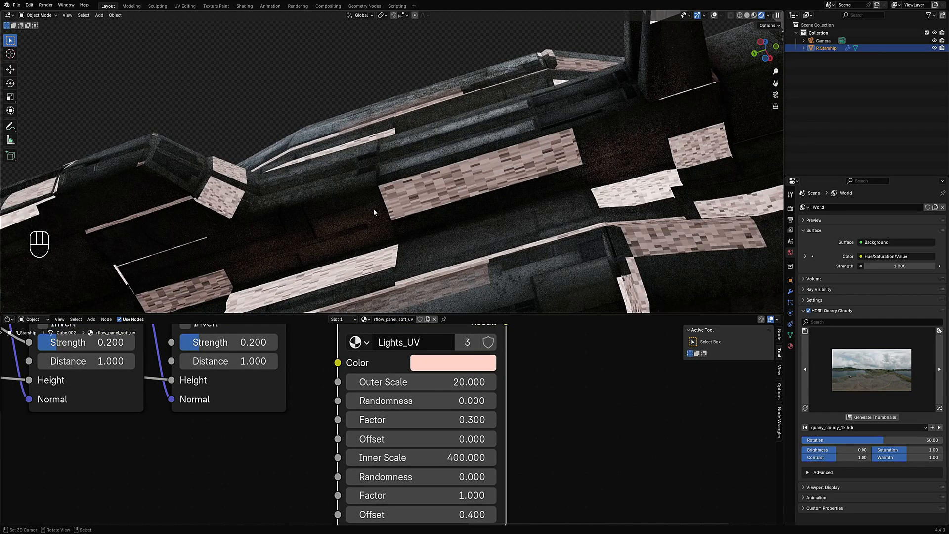
pyautogui.moveTo(511, 484); pyautogui.dragTo(499, 465, button='middle')
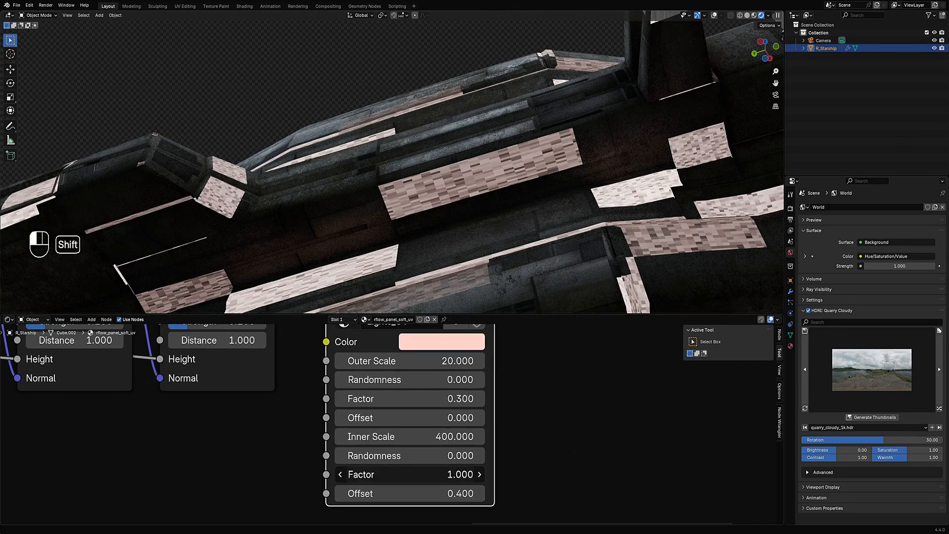
pyautogui.keyDown('shift'); pyautogui.moveTo(411, 474); pyautogui.dragTo(364, 474); pyautogui.keyUp('shift')
pyautogui.scroll(-4, 449, 233)
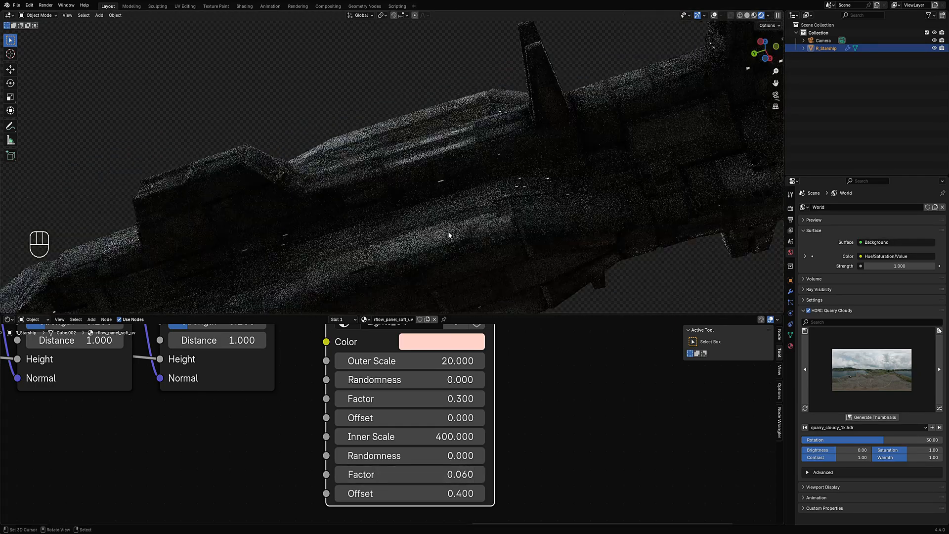
# - Set the first Offset of the Lights_UV node to 0.400
pyautogui.keyDown('ctrl'); pyautogui.scroll(3, 387, 417); pyautogui.keyUp('ctrl')
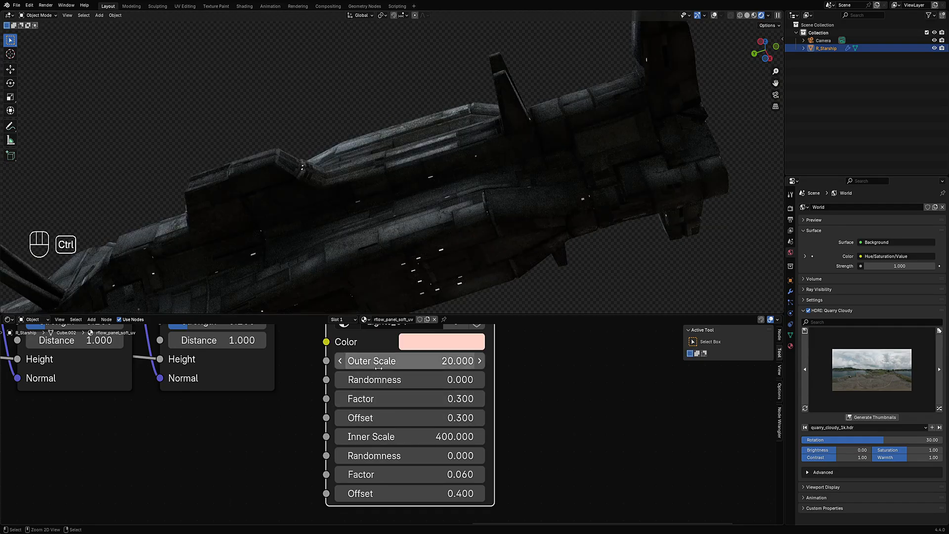
pyautogui.keyDown('ctrl'); pyautogui.scroll(1, 386, 416); pyautogui.keyUp('ctrl')
pyautogui.scroll(-3, 223, 253)
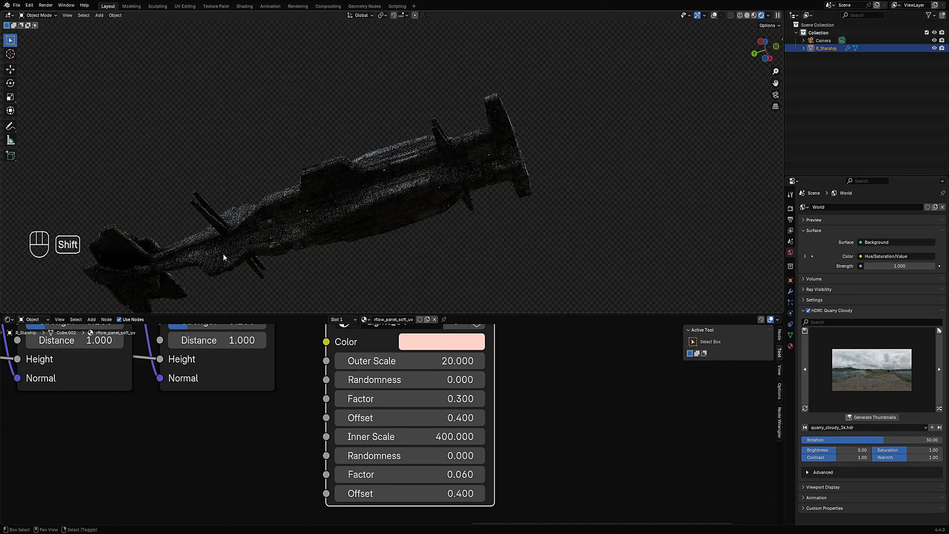
# - Set the second Offset of the Lights_UV node to 0.700
pyautogui.moveTo(223, 253); pyautogui.dragTo(441, 458, button='middle')
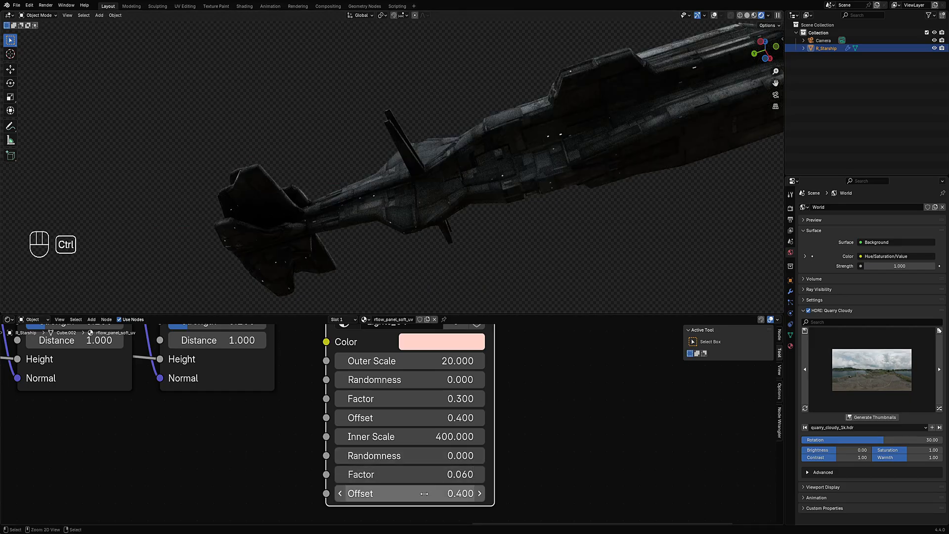
pyautogui.keyDown('ctrl'); pyautogui.scroll(1, 425, 493); pyautogui.keyUp('ctrl')
pyautogui.keyDown('ctrl'); pyautogui.scroll(1, 424, 494); pyautogui.keyUp('ctrl')
pyautogui.moveTo(563, 153); pyautogui.dragTo(554, 217, button='middle')
pyautogui.scroll(-3, 650, 196)
pyautogui.moveTo(553, 218); pyautogui.dragTo(529, 173, button='middle')
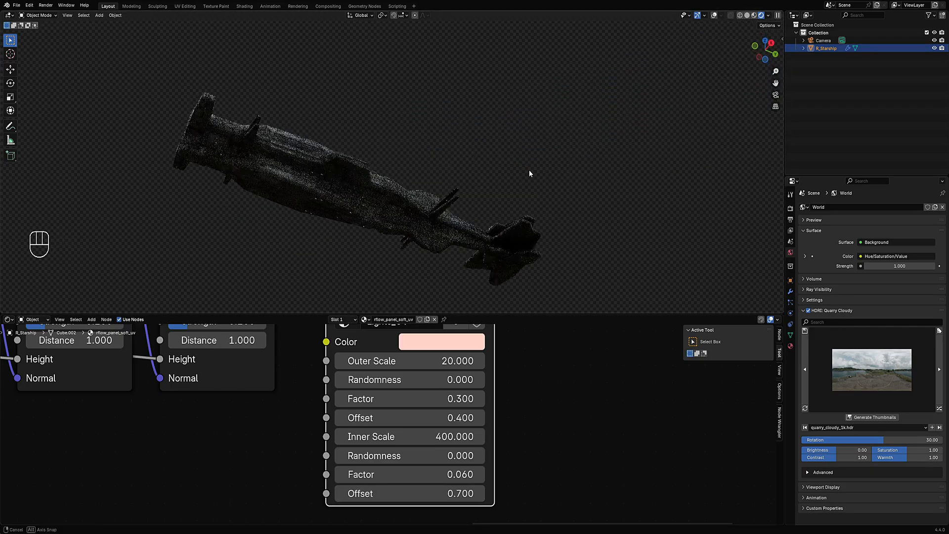
pyautogui.scroll(2, 499, 206)
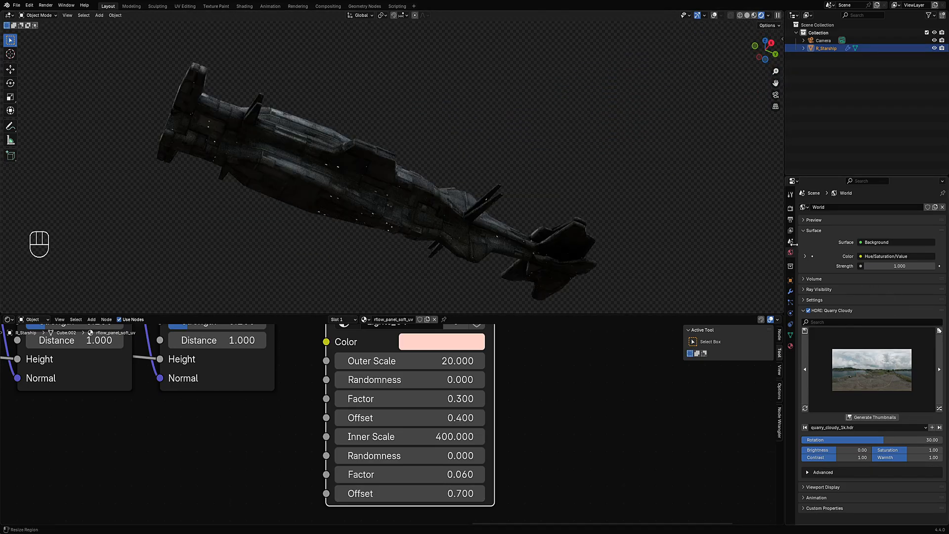
# - Disable Transparent under Film in the render properties so the HDRI background shows
pyautogui.click(790, 210)
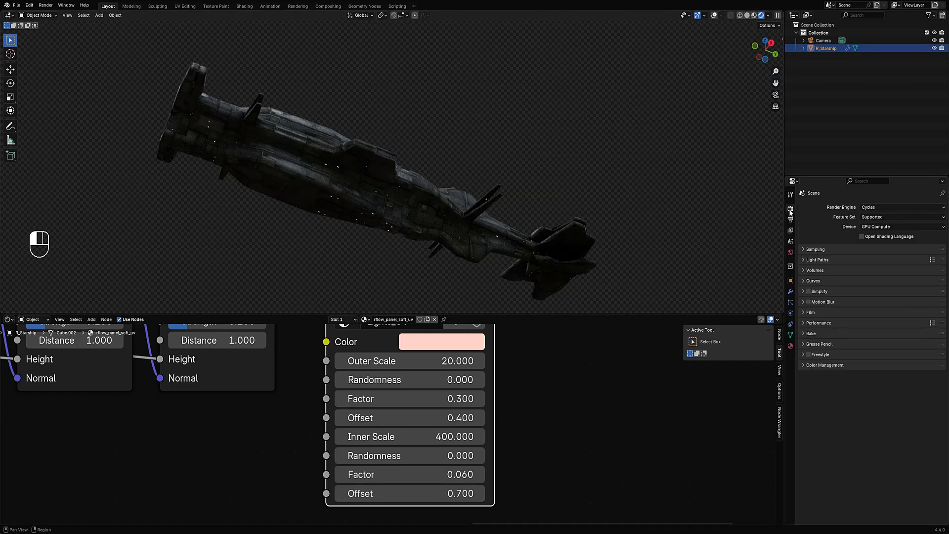
pyautogui.click(811, 313)
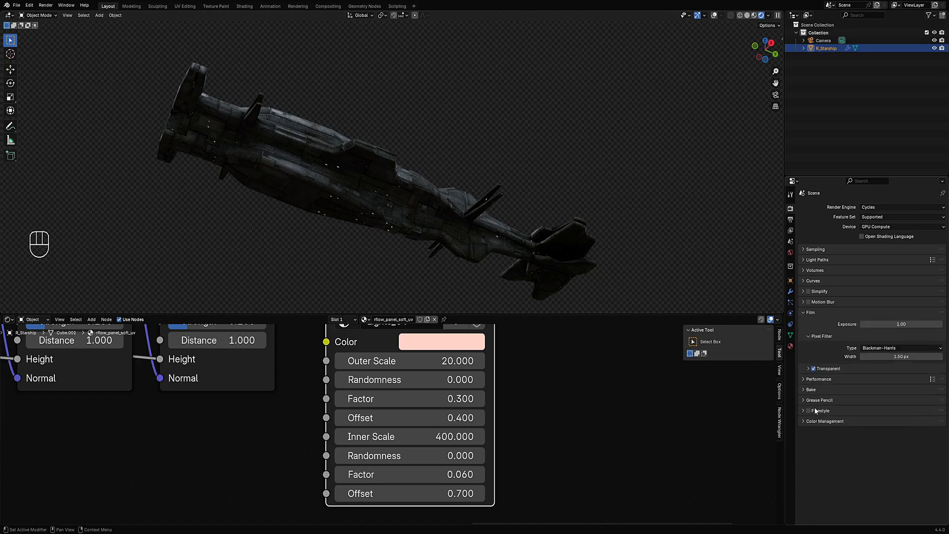
pyautogui.click(814, 370)
pyautogui.moveTo(682, 196); pyautogui.dragTo(534, 241, button='middle')
# - Step through several alternative HDRIs in the World properties
pyautogui.click(791, 253)
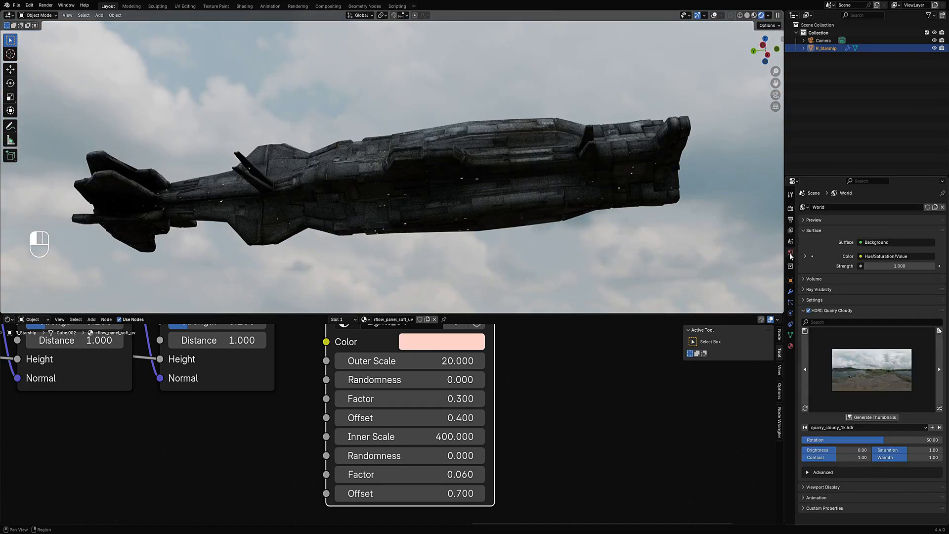
pyautogui.click(939, 408)
pyautogui.click(940, 409)
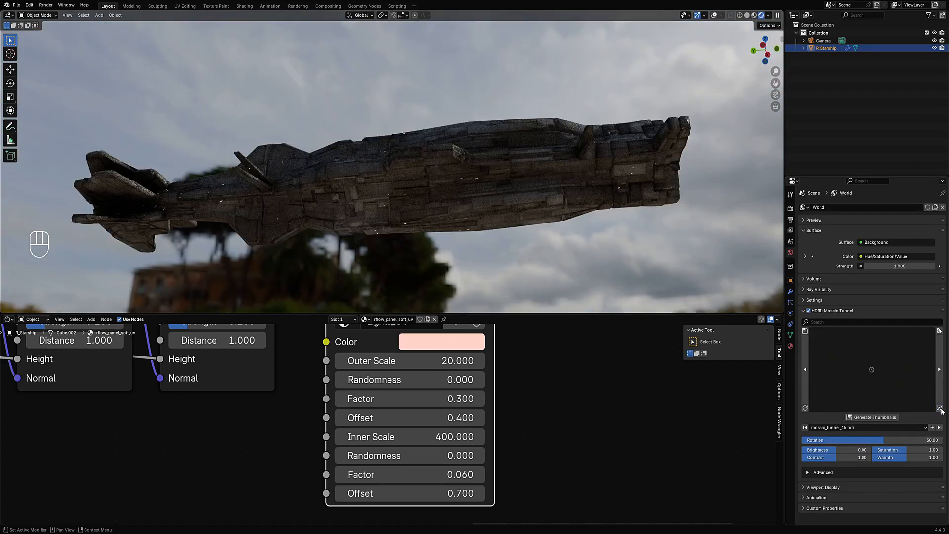
pyautogui.click(941, 410)
pyautogui.click(941, 410)
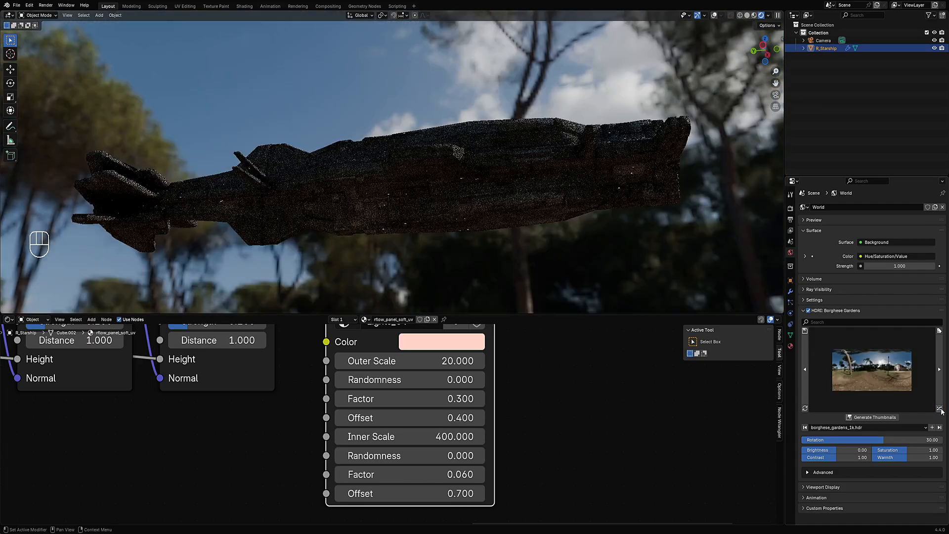
pyautogui.click(941, 410)
pyautogui.click(941, 410)
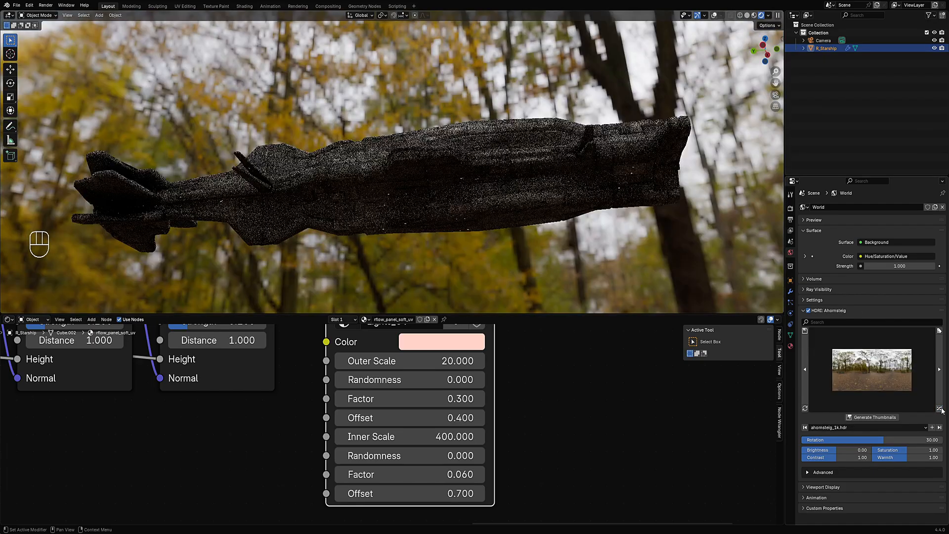
pyautogui.click(941, 410)
# - Filter the HDRI list by sky to use the aristea_wreck_puresky HDRI
pyautogui.click(874, 323)
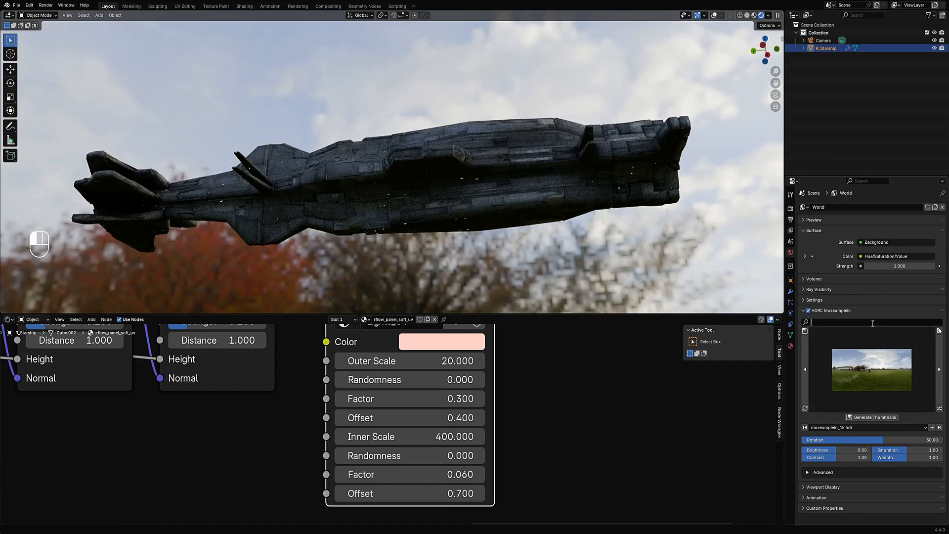
pyautogui.write('sky')
pyautogui.press('Return')
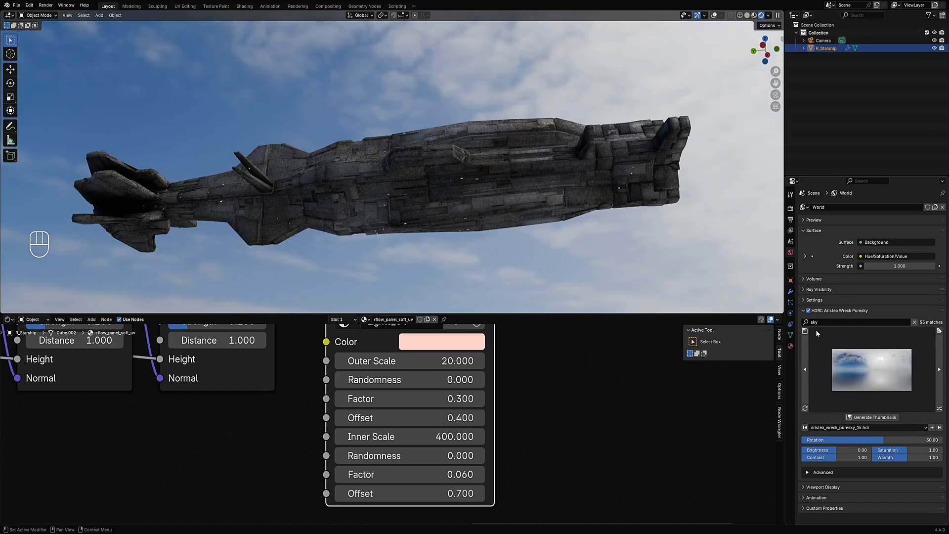
# - Set the second Offset of the Lights_UV node to 1.000
pyautogui.moveTo(556, 188); pyautogui.dragTo(396, 180, button='middle')
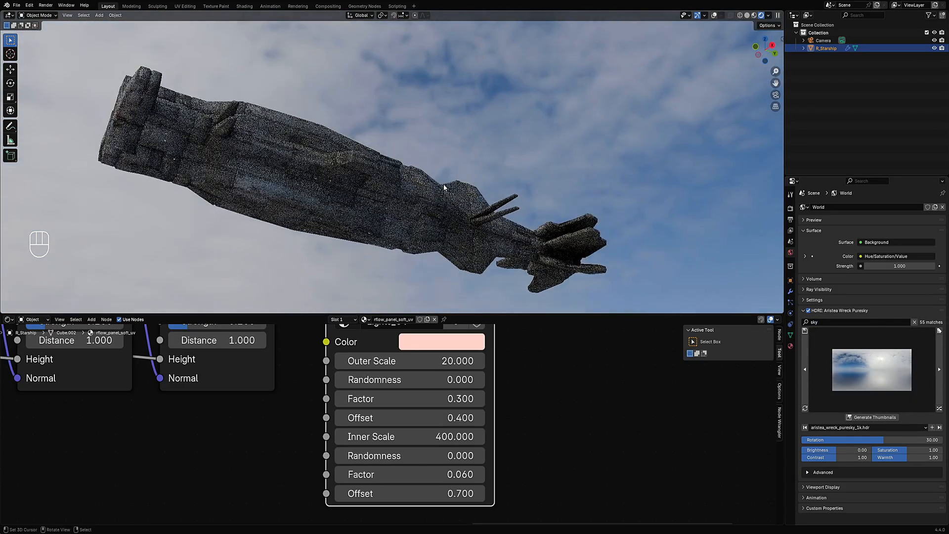
pyautogui.keyDown('ctrl'); pyautogui.scroll(1, 446, 492); pyautogui.keyUp('ctrl')
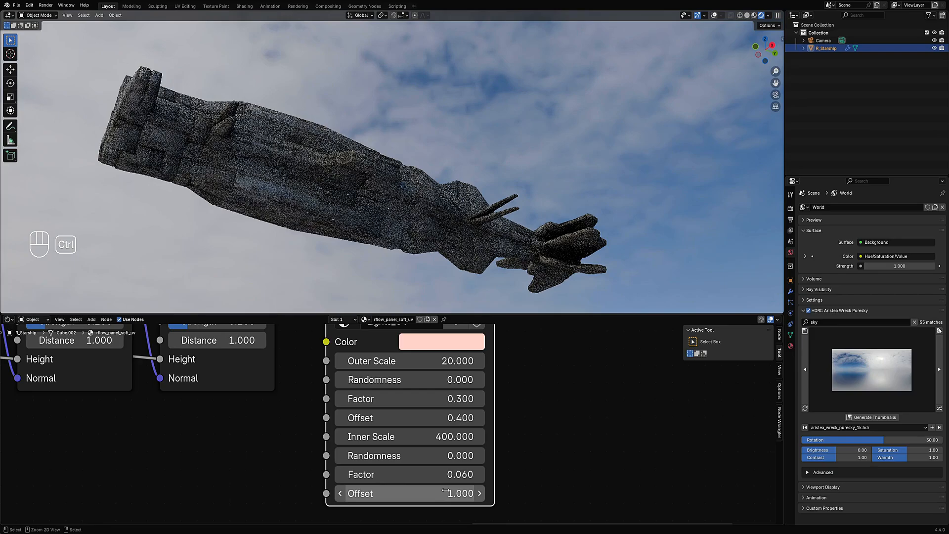
pyautogui.moveTo(346, 157); pyautogui.dragTo(313, 237, button='middle')
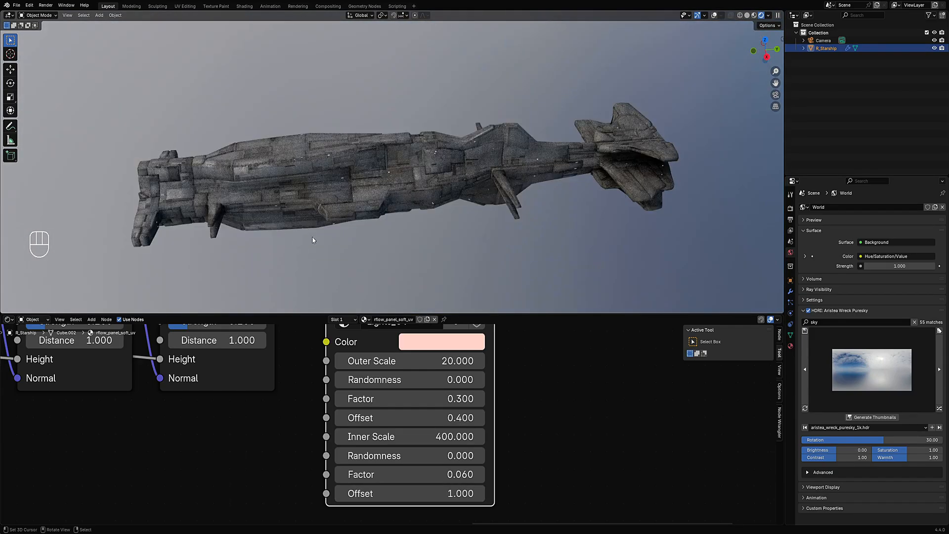
pyautogui.moveTo(395, 222); pyautogui.dragTo(483, 187, button='middle')
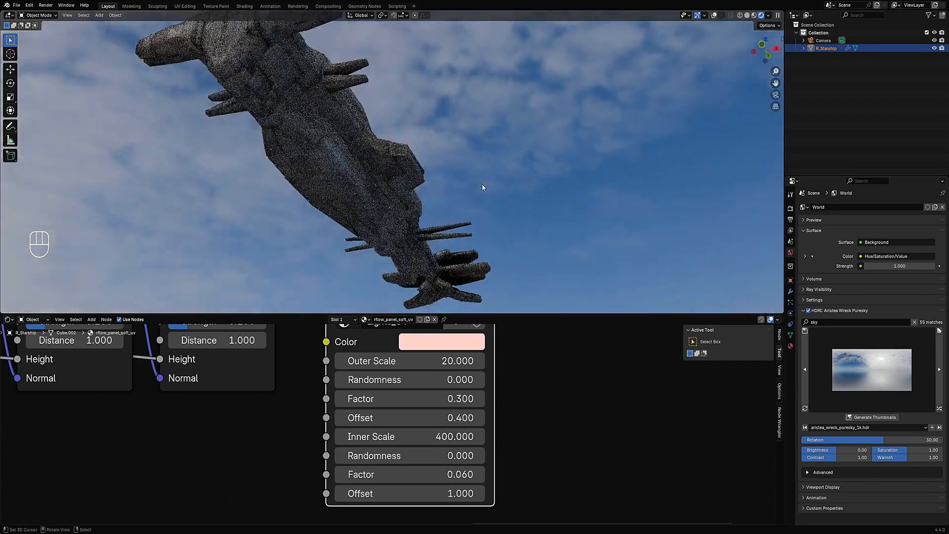
pyautogui.moveTo(354, 262); pyautogui.dragTo(491, 254, button='middle')
pyautogui.rightClick(464, 172)
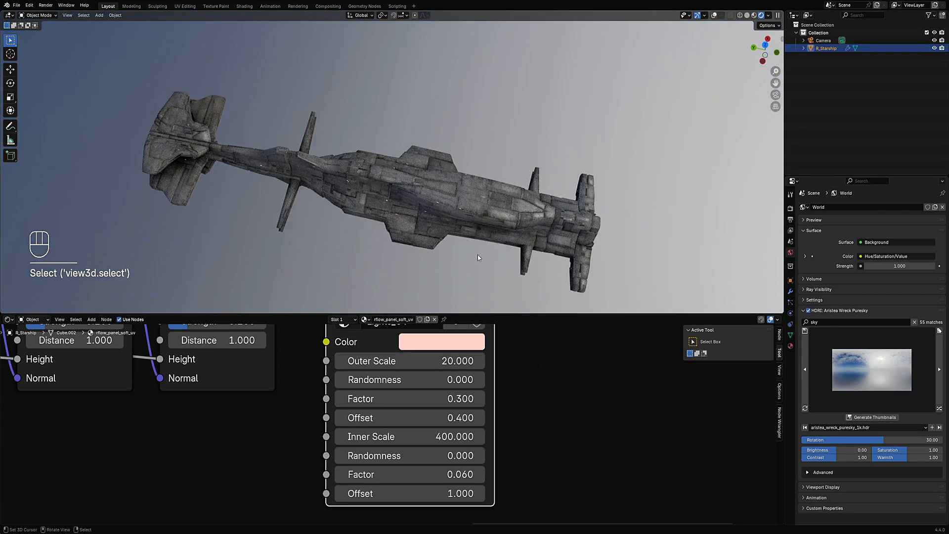
pyautogui.moveTo(466, 213); pyautogui.dragTo(534, 162, button='middle')
pyautogui.moveTo(396, 120); pyautogui.dragTo(522, 150, button='middle')
pyautogui.scroll(-2, 185, 422)
# - Set the Scale of the Mapping node feeding the non-color image texture to 2 on all three axes
pyautogui.moveTo(190, 416); pyautogui.dragTo(699, 417, button='middle')
pyautogui.moveTo(257, 435); pyautogui.dragTo(612, 290, button='middle')
pyautogui.moveTo(314, 411); pyautogui.dragTo(314, 436)
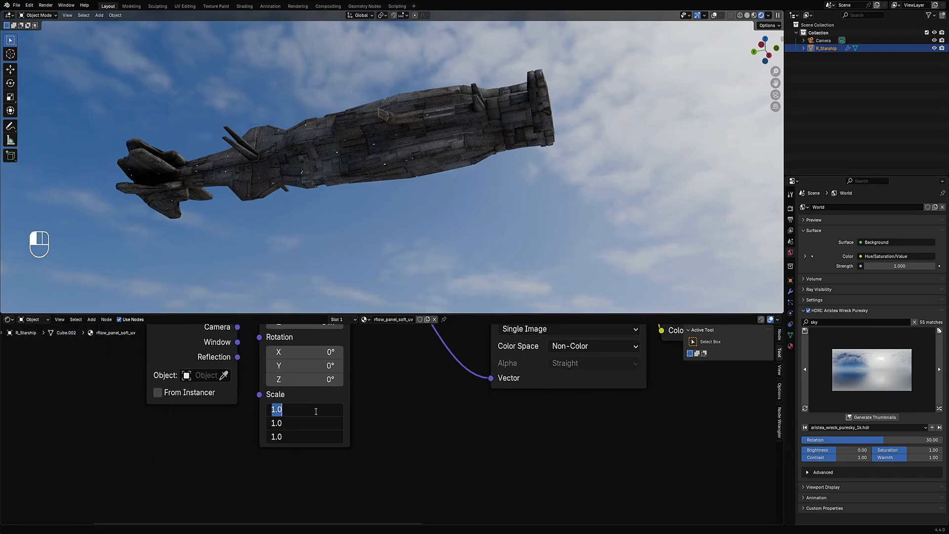
pyautogui.write('2')
pyautogui.press('Return')
# - Examine the ship's updated texture in the viewport and pan around the shader node tree
pyautogui.scroll(3, 445, 202)
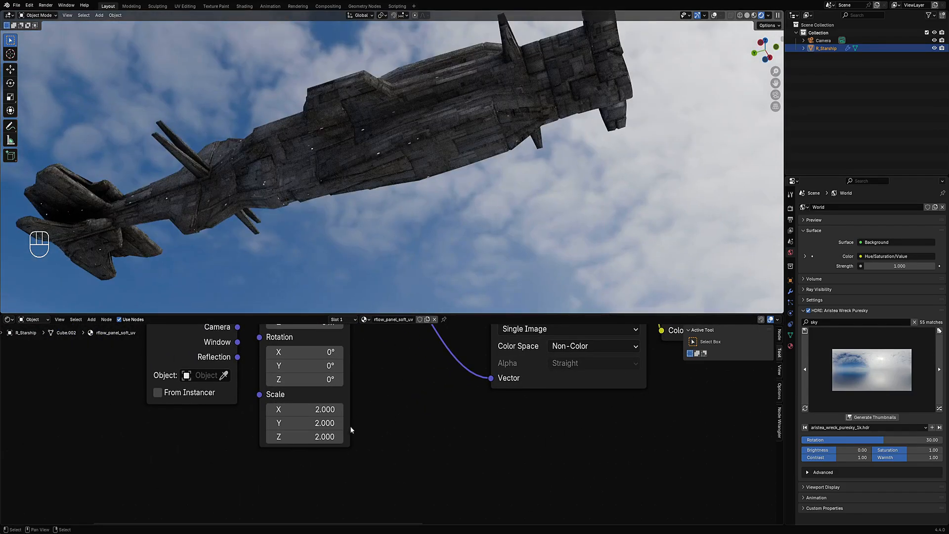
pyautogui.moveTo(429, 147); pyautogui.dragTo(426, 195, button='middle')
pyautogui.scroll(-1, 425, 196)
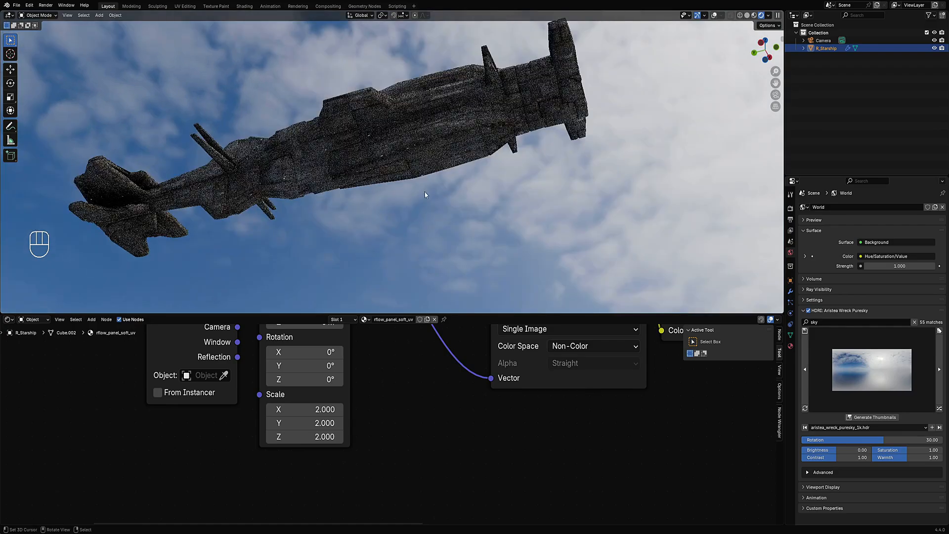
pyautogui.moveTo(419, 386); pyautogui.dragTo(401, 508, button='middle')
pyautogui.scroll(-5, 401, 464)
pyautogui.moveTo(403, 399); pyautogui.dragTo(380, 488, button='middle')
pyautogui.scroll(2, 422, 421)
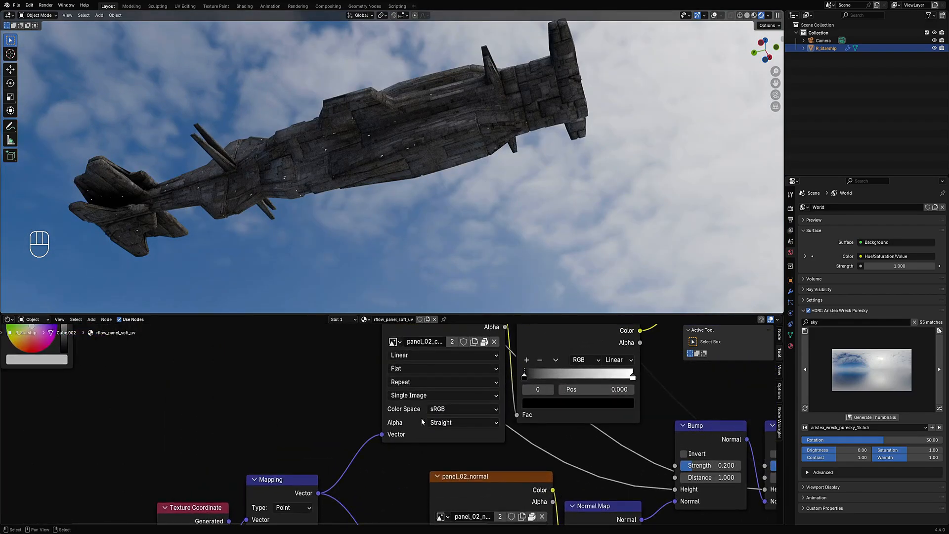
pyautogui.scroll(-5, 419, 420)
pyautogui.moveTo(216, 365); pyautogui.dragTo(476, 490, button='middle')
pyautogui.scroll(3, 469, 467)
# - Switch the viewport to Solid shading and maximize it
pyautogui.press('z')
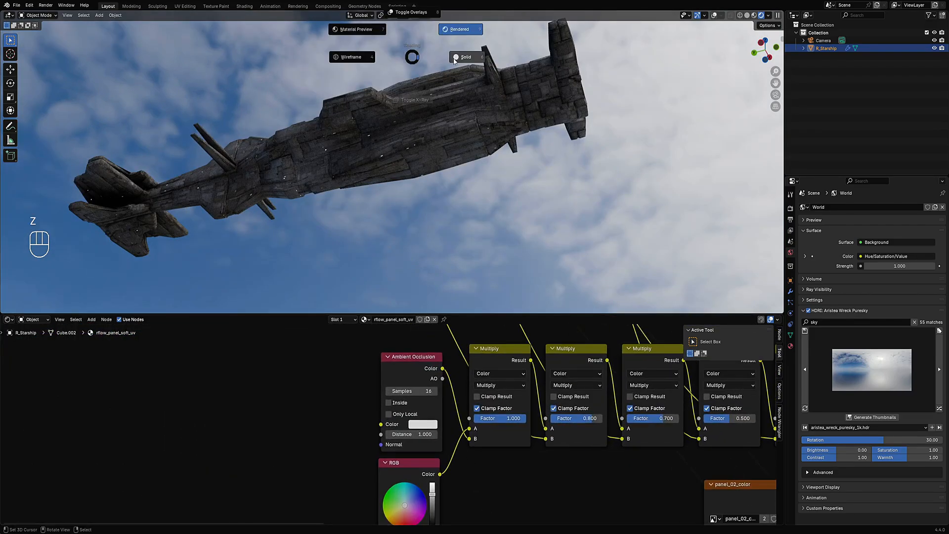
pyautogui.click(411, 108)
pyautogui.moveTo(412, 108); pyautogui.dragTo(420, 177, button='middle')
pyautogui.hotkey('ctrl', 'space')
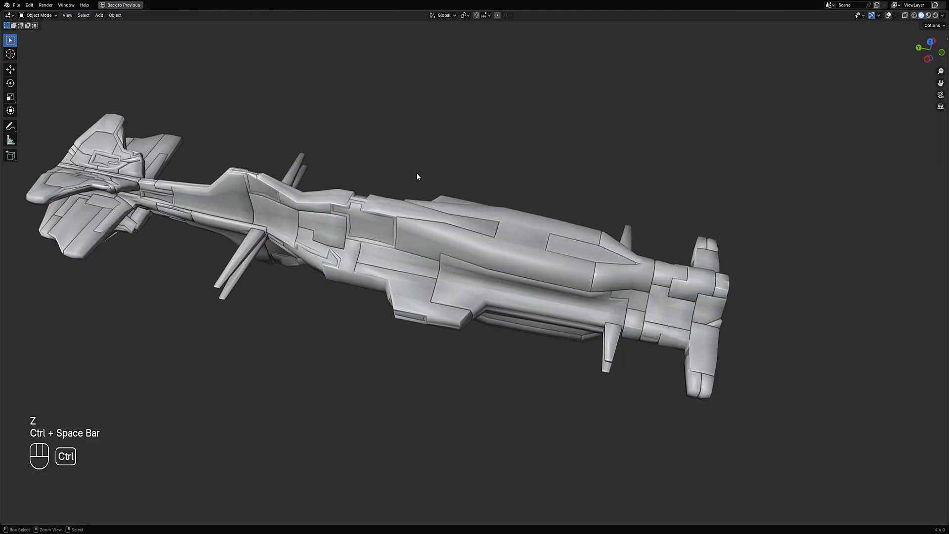
# - Select the starship, select all its geometry in Edit Mode, and launch Random VColor from the Random Flow menu
pyautogui.click(443, 220)
pyautogui.press('Tab')
pyautogui.hotkey('shift', 'alt', 'z')
pyautogui.moveTo(651, 148); pyautogui.dragTo(523, 164, button='middle')
pyautogui.press('a')
pyautogui.press('Tab')
pyautogui.hotkey('shift', 'q')
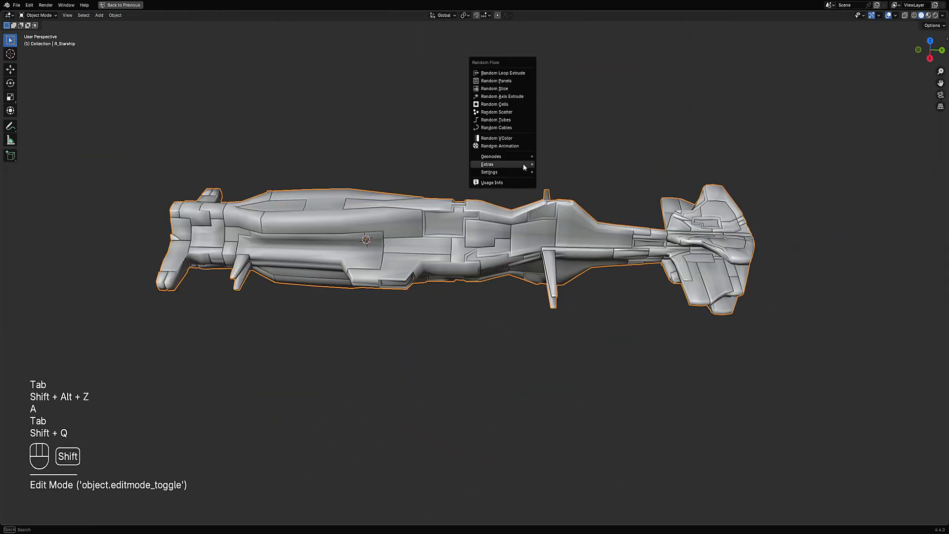
pyautogui.click(514, 138)
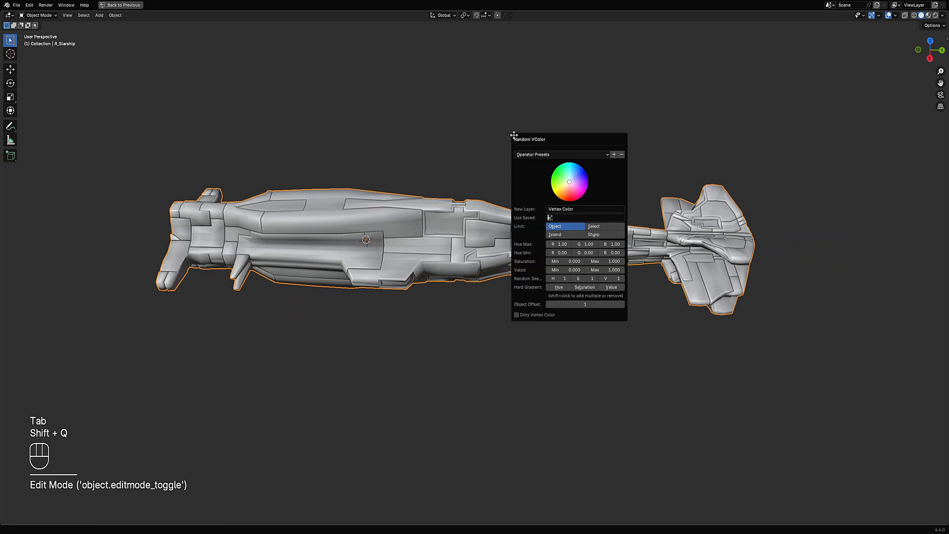
# - Load an operator preset in the Random VColor panel and set its Limit to Sharp
pyautogui.click(553, 155)
pyautogui.click(549, 215)
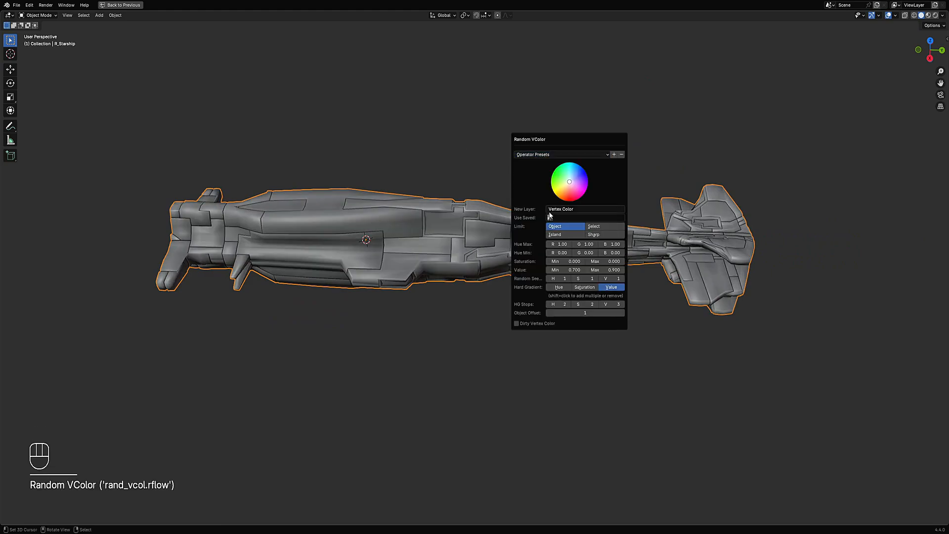
pyautogui.moveTo(597, 139); pyautogui.dragTo(804, 55)
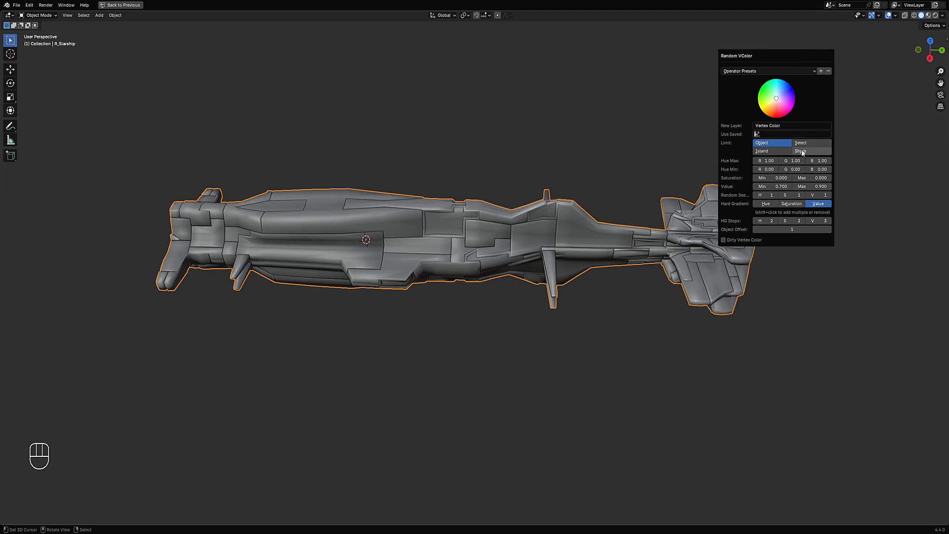
pyautogui.click(802, 152)
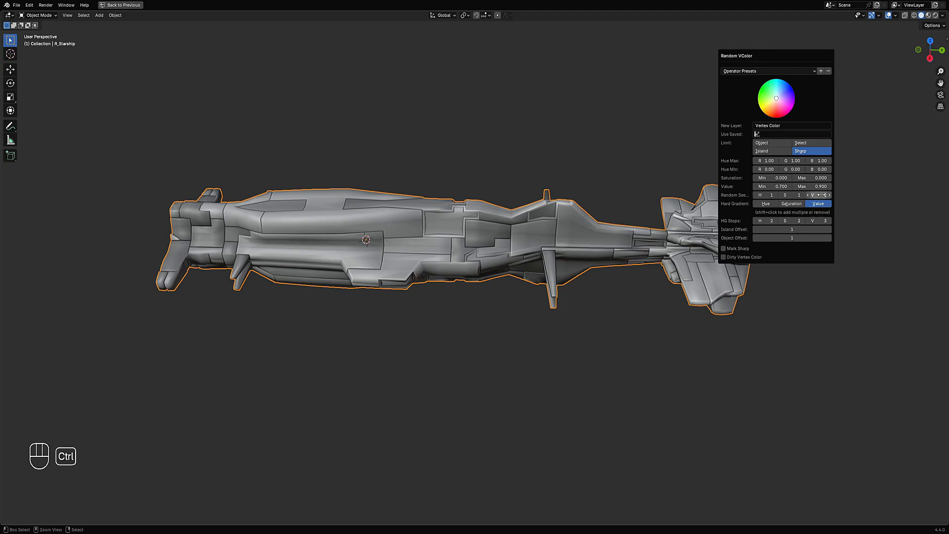
# - Cycle the Random VColor Value seed to vary the vertex colors
pyautogui.keyDown('ctrl'); pyautogui.scroll(7, 821, 195); pyautogui.keyUp('ctrl')
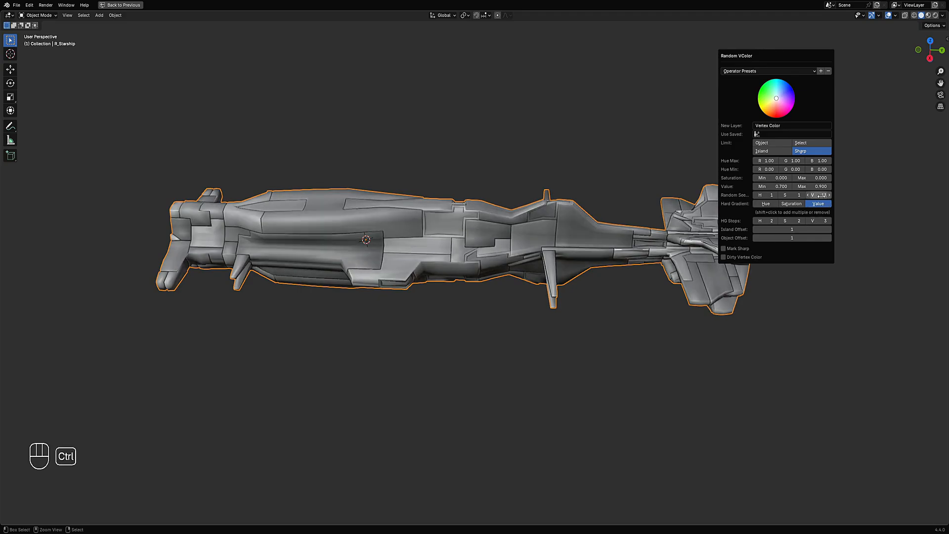
pyautogui.keyDown('ctrl'); pyautogui.scroll(-10, 821, 195); pyautogui.keyUp('ctrl')
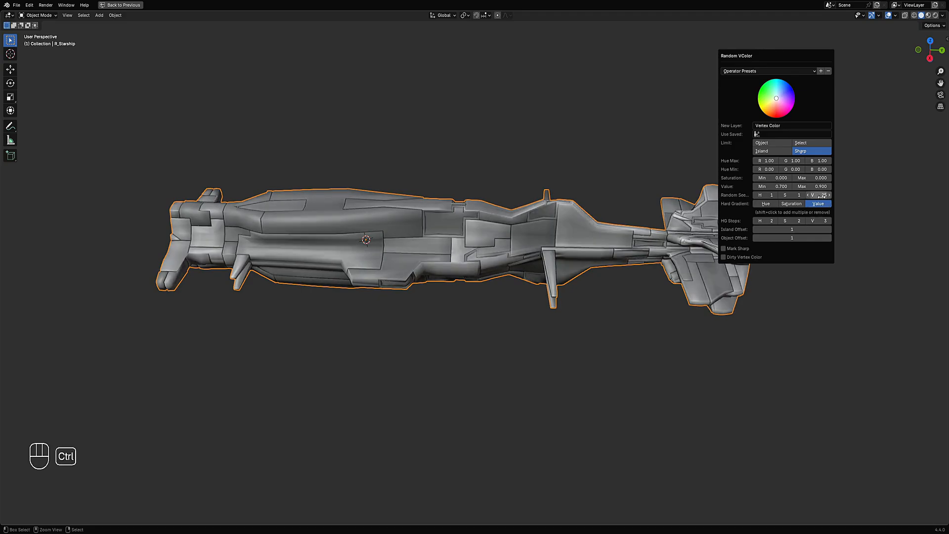
pyautogui.keyDown('ctrl'); pyautogui.scroll(-3, 821, 196); pyautogui.keyUp('ctrl')
pyautogui.moveTo(366, 256); pyautogui.dragTo(424, 249, button='middle')
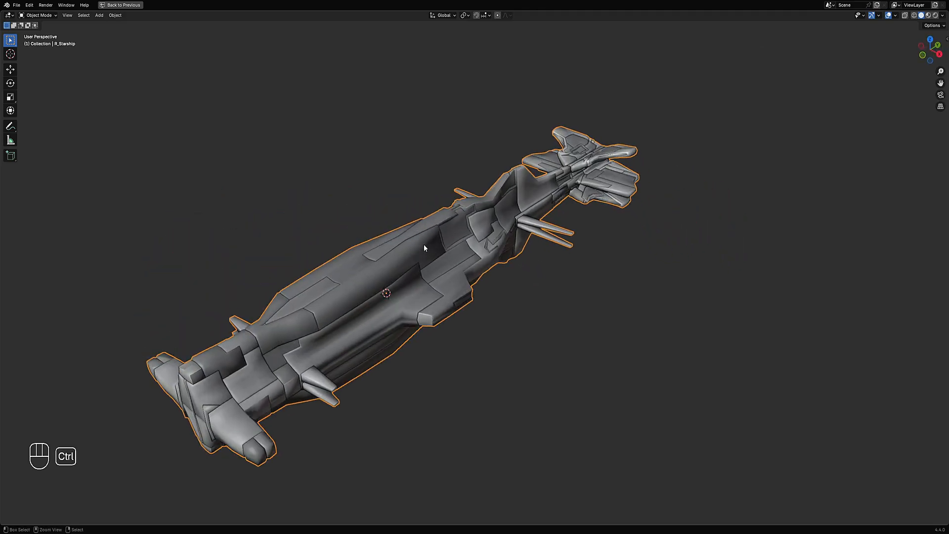
# - Replace the RGB node under Ambient Occlusion with an Attribute node reading the Vertex Color layer
pyautogui.hotkey('ctrl', 'space')
pyautogui.scroll(-2, 399, 381)
pyautogui.press('x')
pyautogui.hotkey('shift', 'a')
pyautogui.moveTo(357, 474)
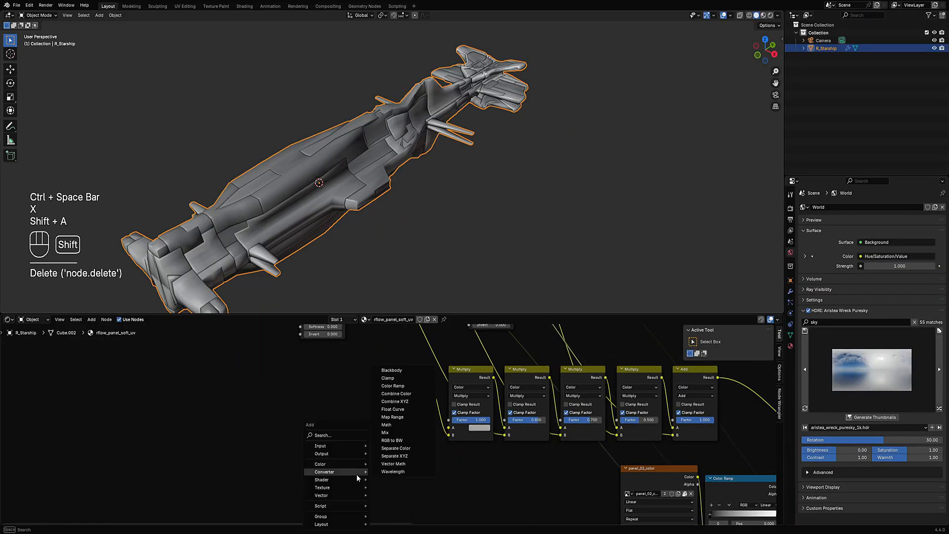
pyautogui.moveTo(339, 448)
pyautogui.moveTo(395, 291)
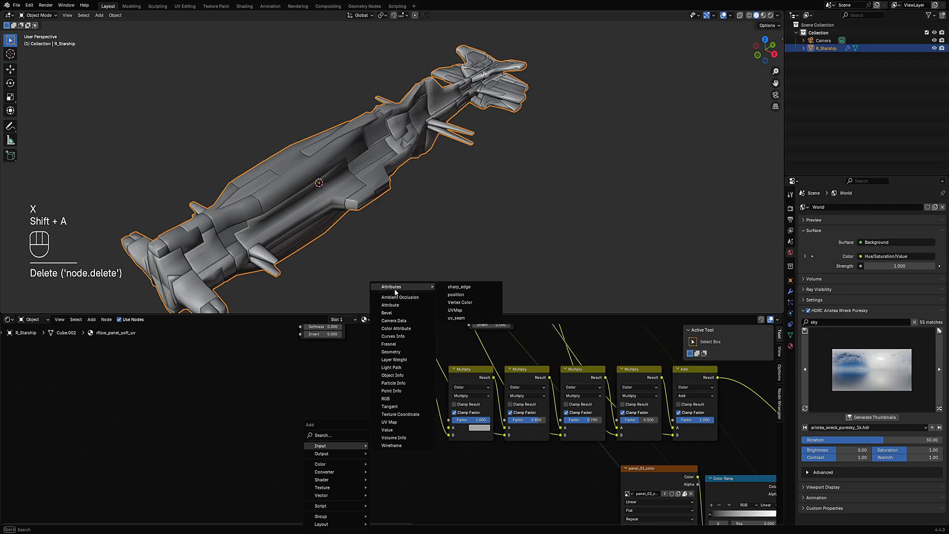
pyautogui.click(461, 302)
pyautogui.click(390, 477)
# - Connect the Attribute node's Color output into the first Multiply node
pyautogui.hotkey('shift', 'a')
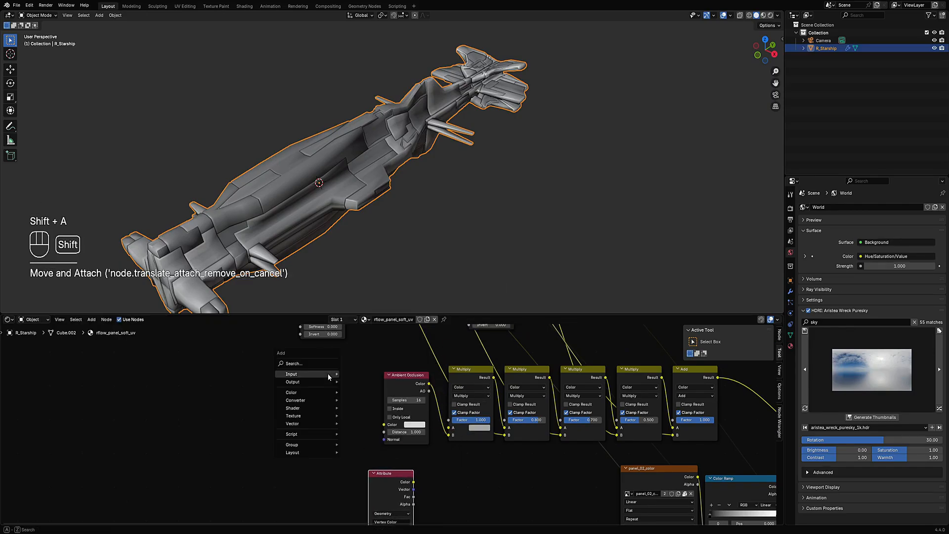
pyautogui.moveTo(313, 373)
pyautogui.moveTo(364, 216)
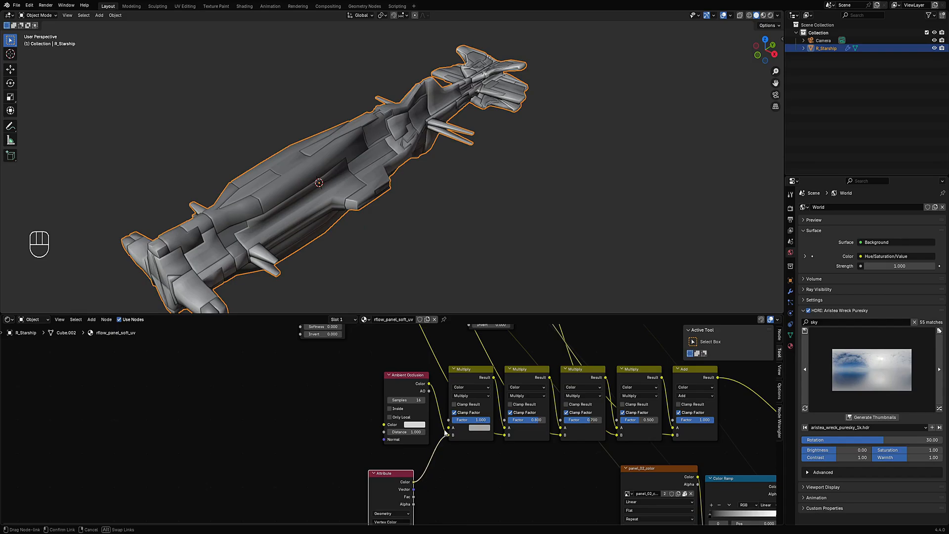
pyautogui.moveTo(446, 428); pyautogui.dragTo(448, 427)
# - Switch the viewport to Rendered shading and toggle the overlays off
pyautogui.press('z')
pyautogui.click(472, 134)
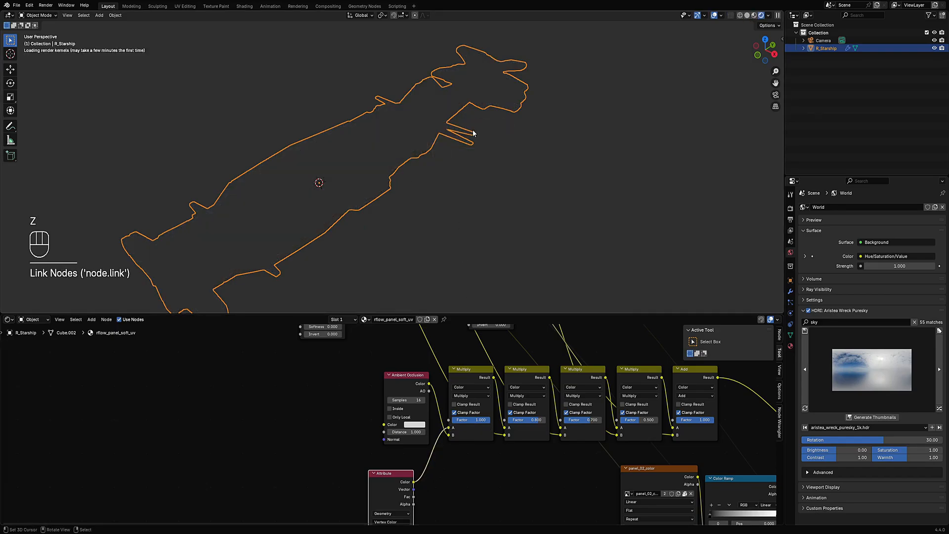
pyautogui.hotkey('shift', 'alt', 'z')
pyautogui.moveTo(479, 178); pyautogui.dragTo(474, 222, button='middle')
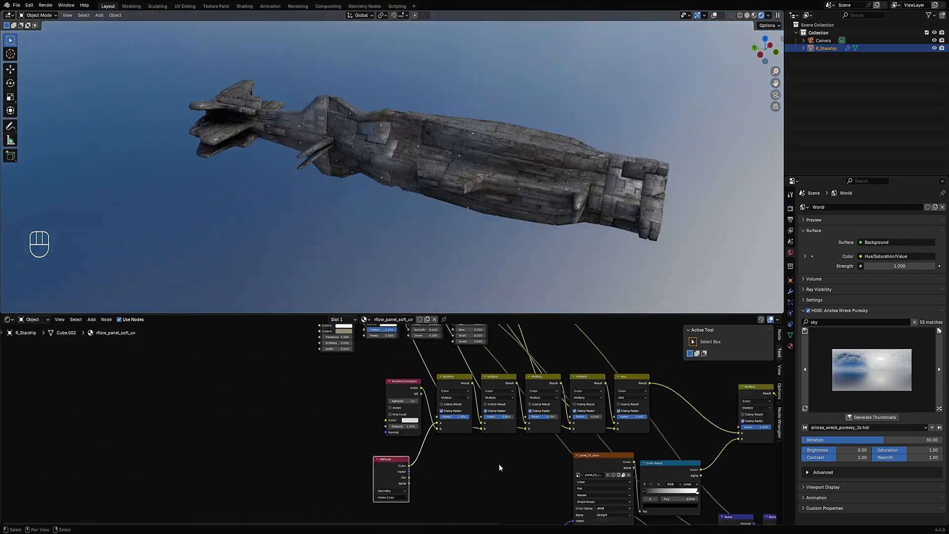
# - Duplicate the first Multiply node onto the Attribute link and set its blending mode to Overlay
pyautogui.moveTo(401, 470); pyautogui.dragTo(326, 480)
pyautogui.click(453, 378)
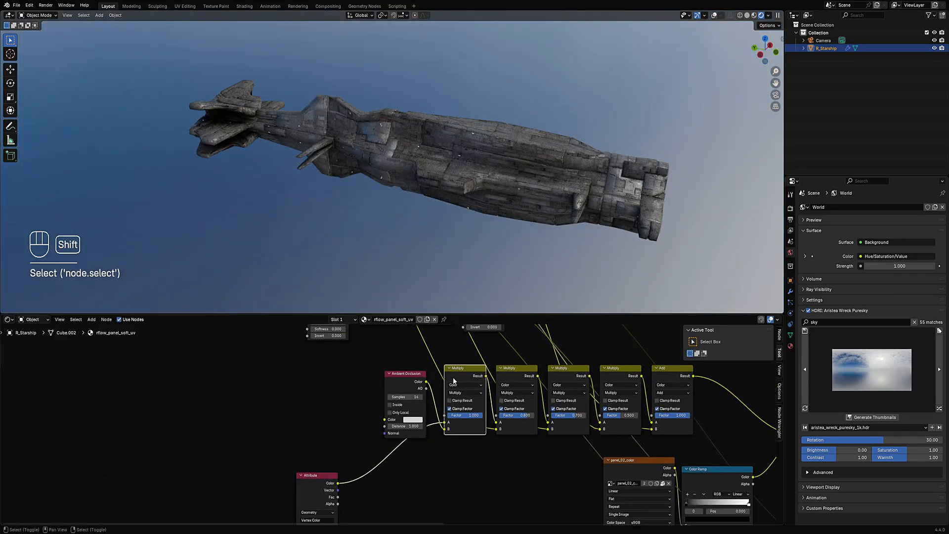
pyautogui.hotkey('shift', 'd')
pyautogui.click(371, 462)
pyautogui.moveTo(479, 224); pyautogui.dragTo(514, 252, button='middle')
pyautogui.click(394, 477)
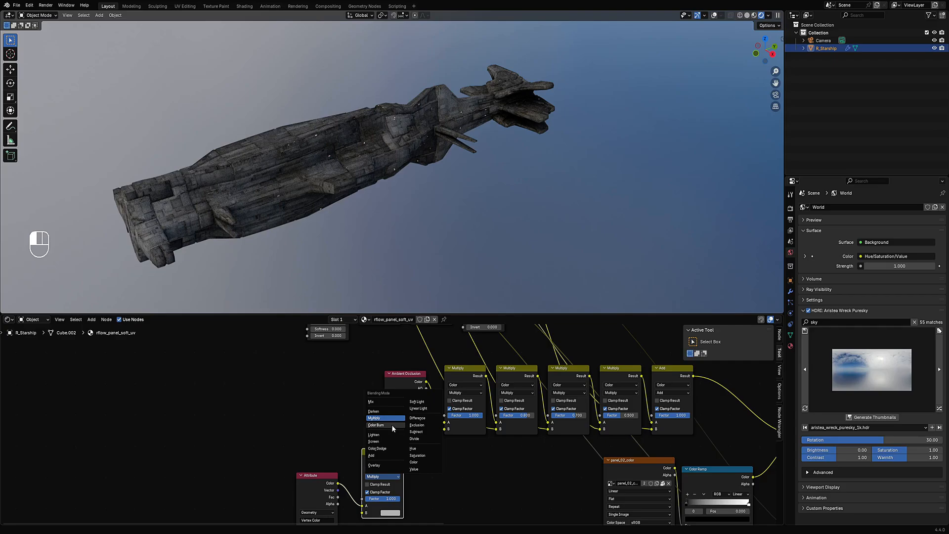
pyautogui.click(374, 465)
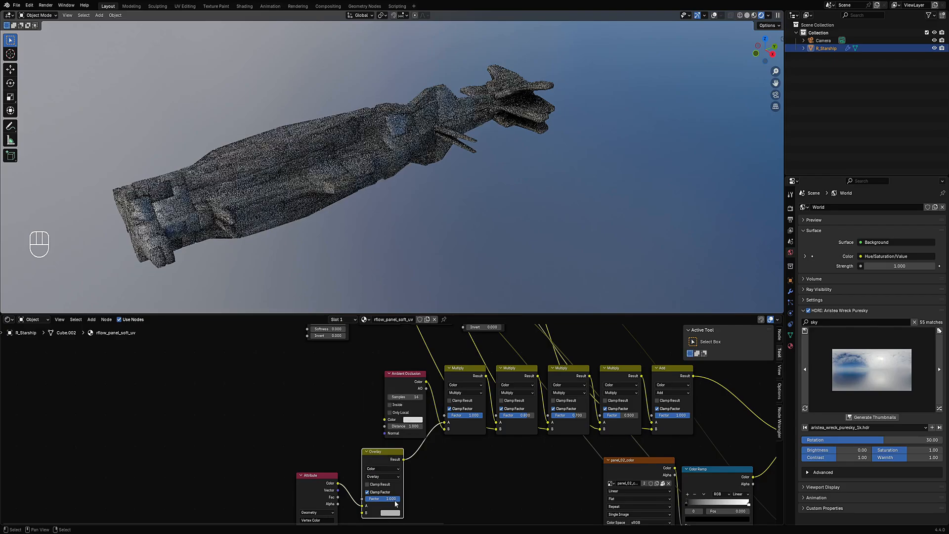
# - Lower the brightness of the Overlay node's B color
pyautogui.click(390, 513)
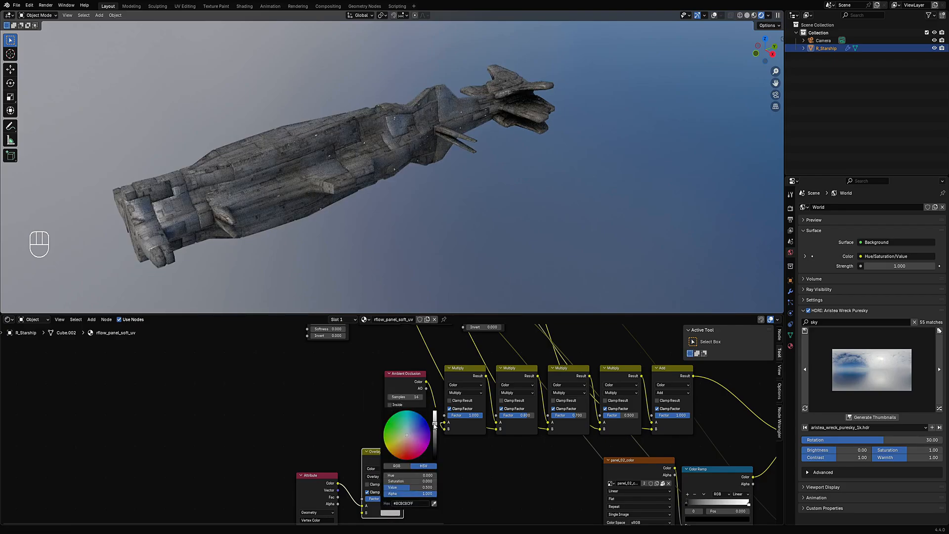
pyautogui.moveTo(434, 426)
pyautogui.mouseDown()
pyautogui.moveTo(435, 445)
pyautogui.moveTo(435, 412)
pyautogui.mouseUp()
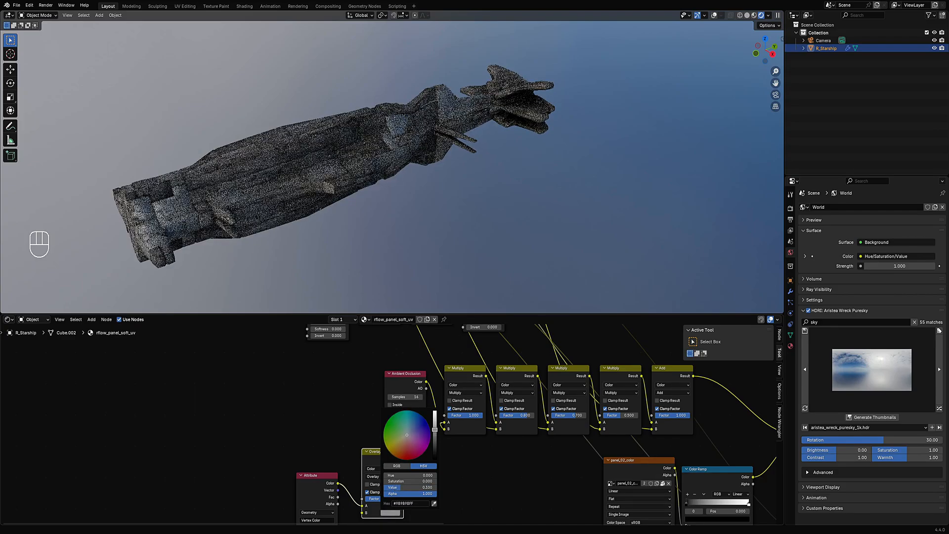
pyautogui.moveTo(346, 227); pyautogui.dragTo(440, 232, button='middle')
# - Move the Color Ramp's color stop to position 0.471
pyautogui.scroll(-2, 581, 429)
pyautogui.moveTo(580, 429); pyautogui.dragTo(331, 450, button='middle')
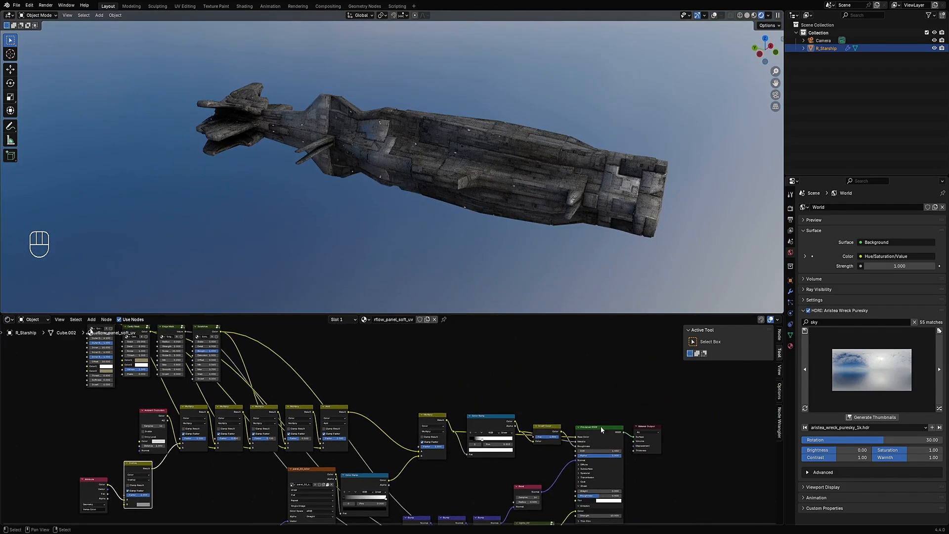
pyautogui.scroll(2, 524, 445)
pyautogui.moveTo(525, 446); pyautogui.dragTo(549, 446)
pyautogui.moveTo(497, 231); pyautogui.dragTo(490, 191, button='middle')
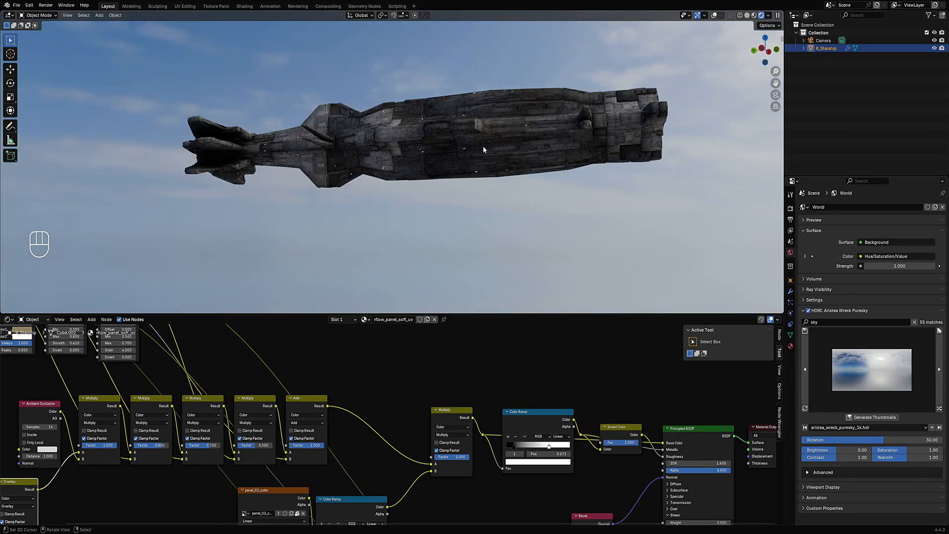
pyautogui.moveTo(492, 144); pyautogui.dragTo(441, 141, button='middle')
# - Run Random VColor again on the ship and cycle its Value random seed
pyautogui.hotkey('shift', 'alt', 'z')
pyautogui.hotkey('shift', 'alt', 'z')
pyautogui.hotkey('shift', 'q')
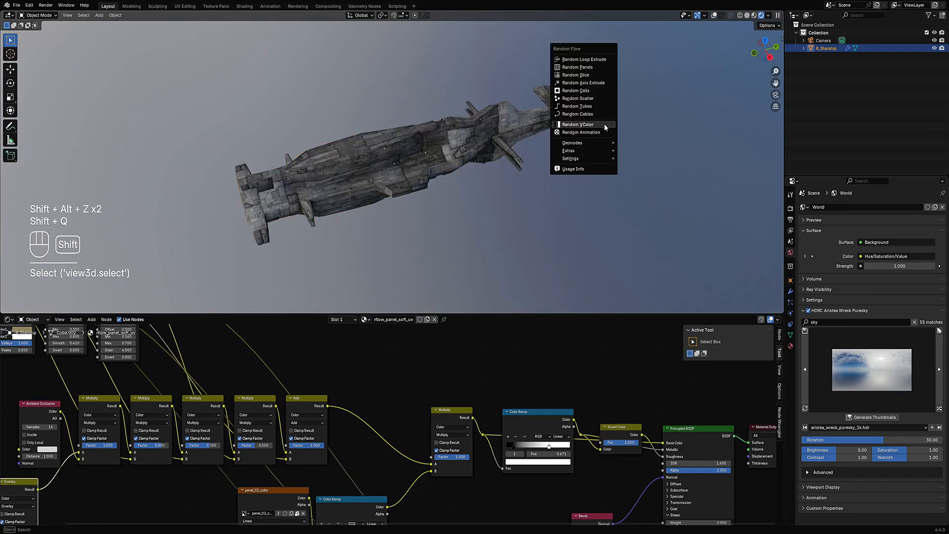
pyautogui.click(606, 123)
pyautogui.keyDown('ctrl'); pyautogui.scroll(5, 699, 268); pyautogui.keyUp('ctrl')
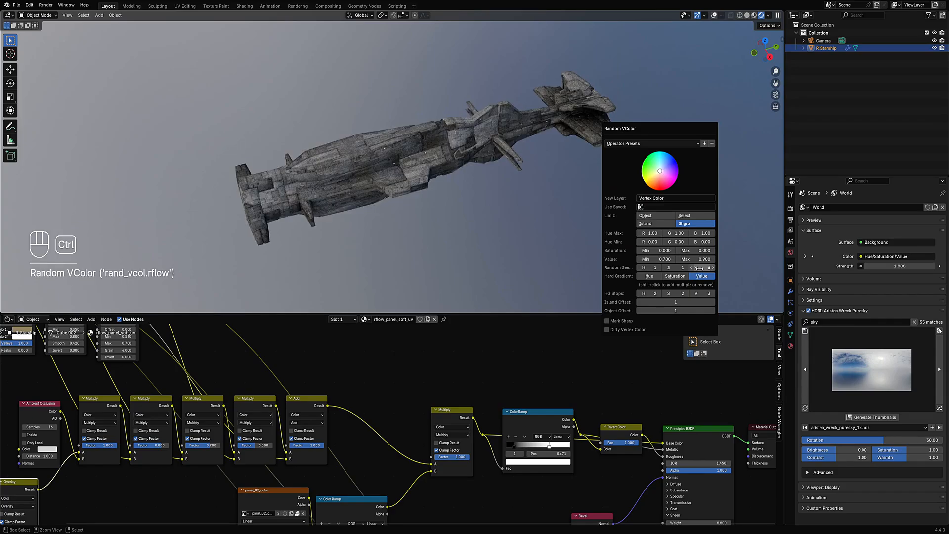
pyautogui.keyDown('ctrl'); pyautogui.scroll(2, 698, 268); pyautogui.keyUp('ctrl')
# - Set the Random VColor Value minimum to 0.800 and cycle the random seed again
pyautogui.doubleClick(656, 259)
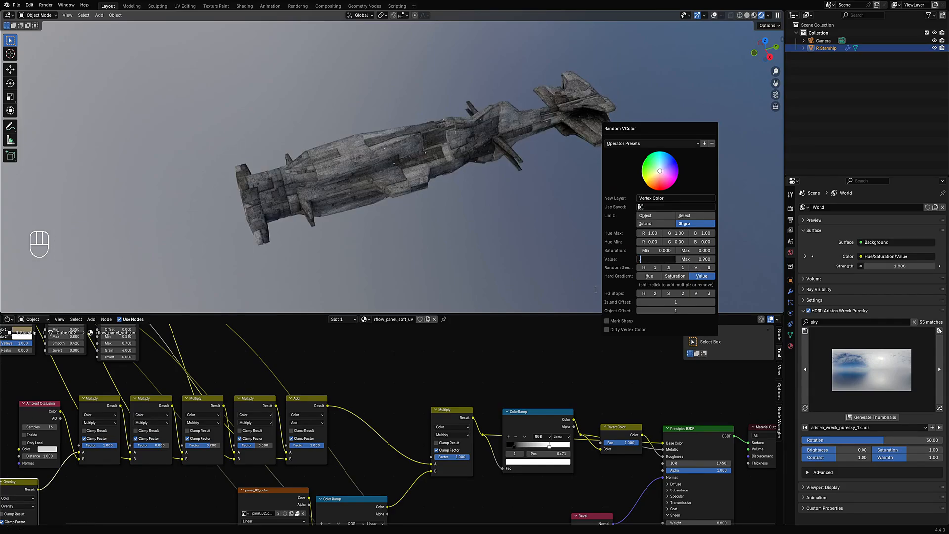
pyautogui.write('.8')
pyautogui.press('Return')
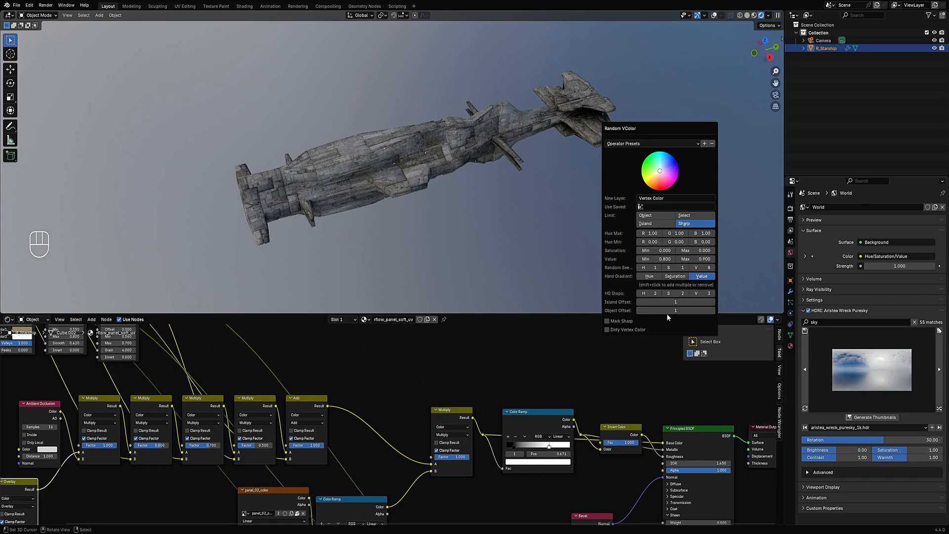
pyautogui.keyDown('ctrl'); pyautogui.scroll(5, 701, 268); pyautogui.keyUp('ctrl')
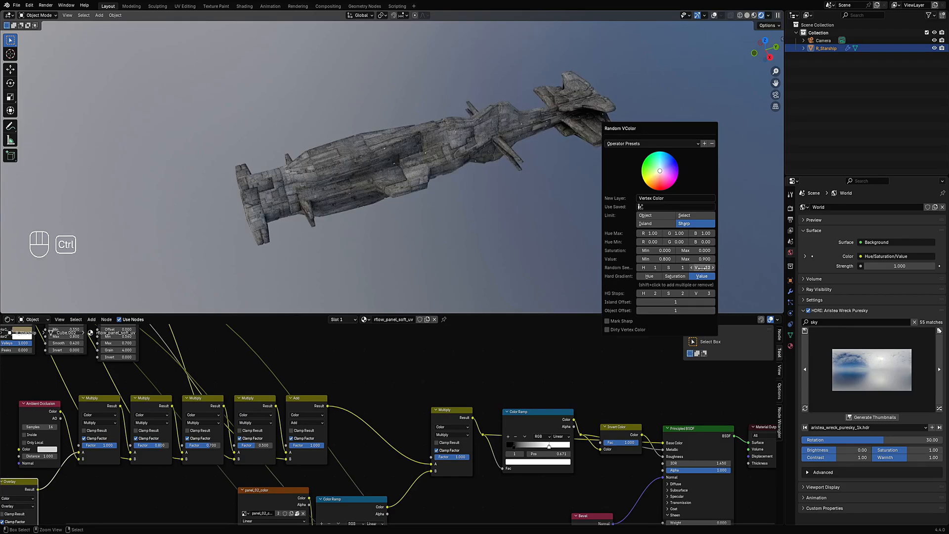
pyautogui.moveTo(361, 196); pyautogui.dragTo(468, 165, button='middle')
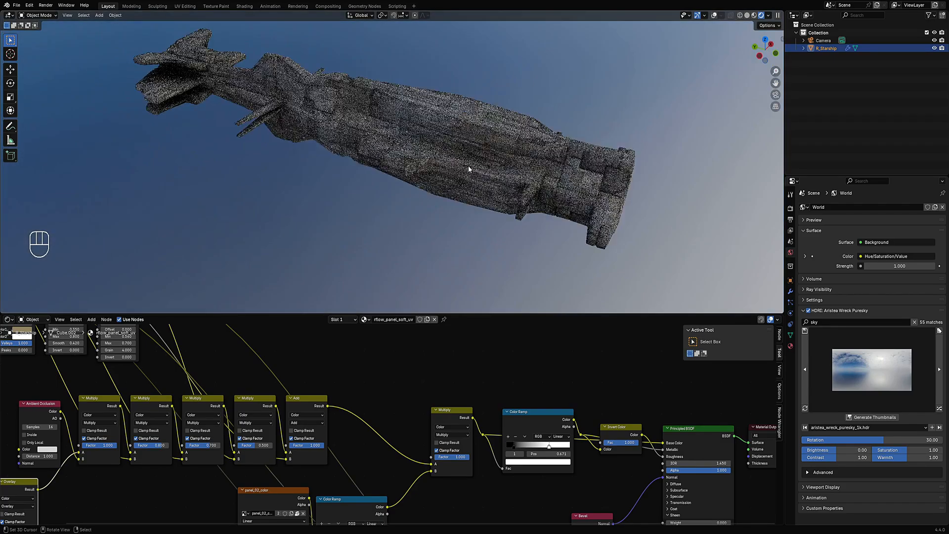
pyautogui.moveTo(415, 148)
pyautogui.keyDown('shift'); pyautogui.mouseDown(button='middle')
pyautogui.moveTo(462, 202)
pyautogui.moveTo(473, 152)
pyautogui.mouseUp(button='middle'); pyautogui.keyUp('shift')
pyautogui.scroll(-1, 473, 151)
# - Switch the viewport to Solid shading and enter Edit Mode with overlays shown
pyautogui.press('z')
pyautogui.click(530, 154)
pyautogui.moveTo(532, 158); pyautogui.dragTo(519, 178, button='middle')
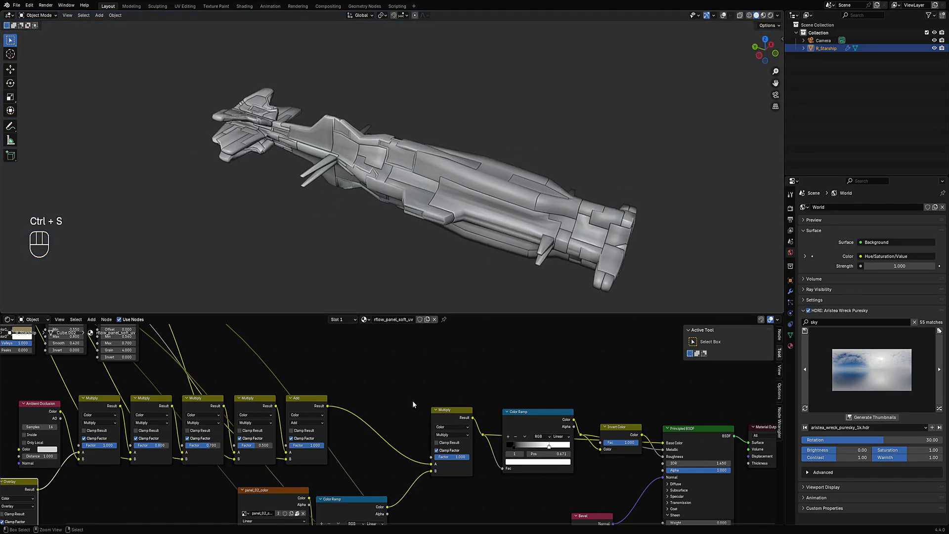
pyautogui.press('Tab')
pyautogui.hotkey('shift', 'alt', 'z')
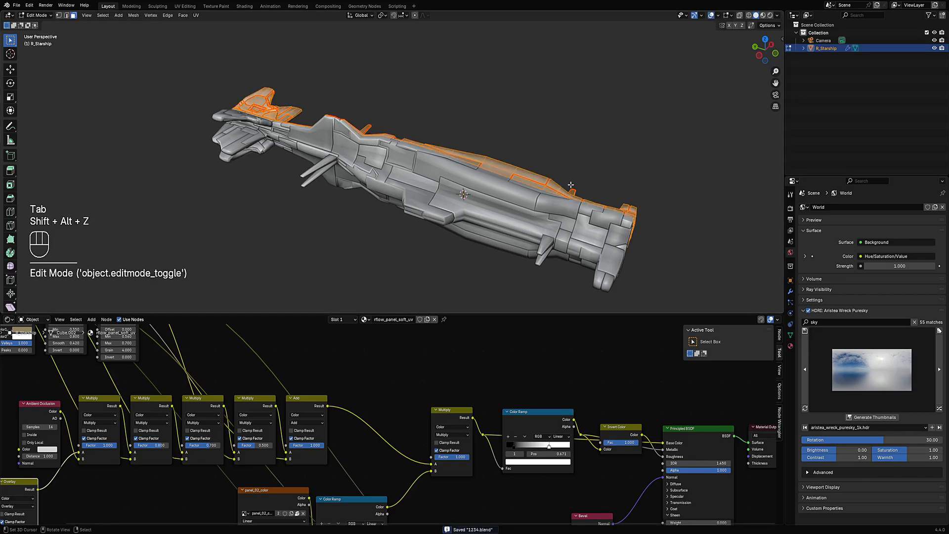
# - Deselect everything, leave Edit Mode and view the ship in Rendered shading
pyautogui.hotkey('alt', 'a')
pyautogui.moveTo(571, 184); pyautogui.dragTo(426, 172, button='middle')
pyautogui.press('Tab')
pyautogui.press('z')
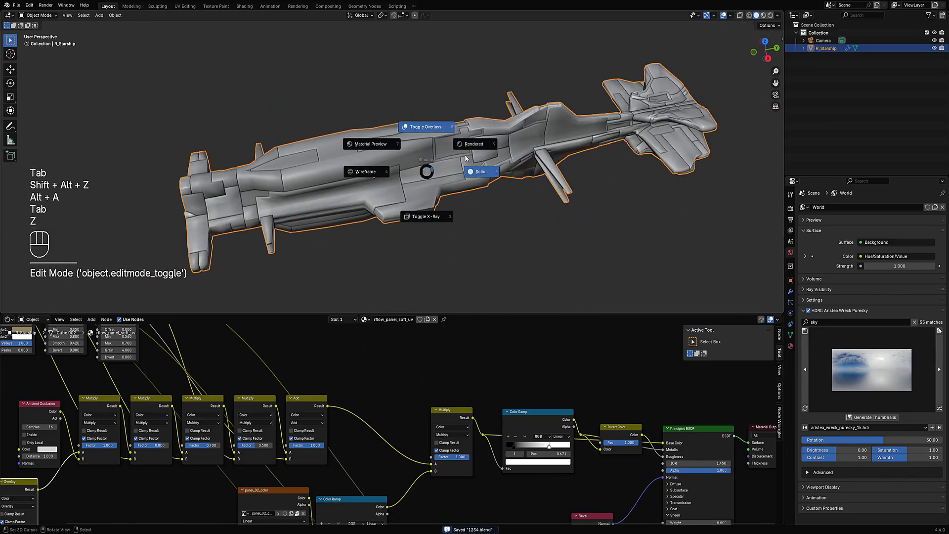
pyautogui.click(470, 145)
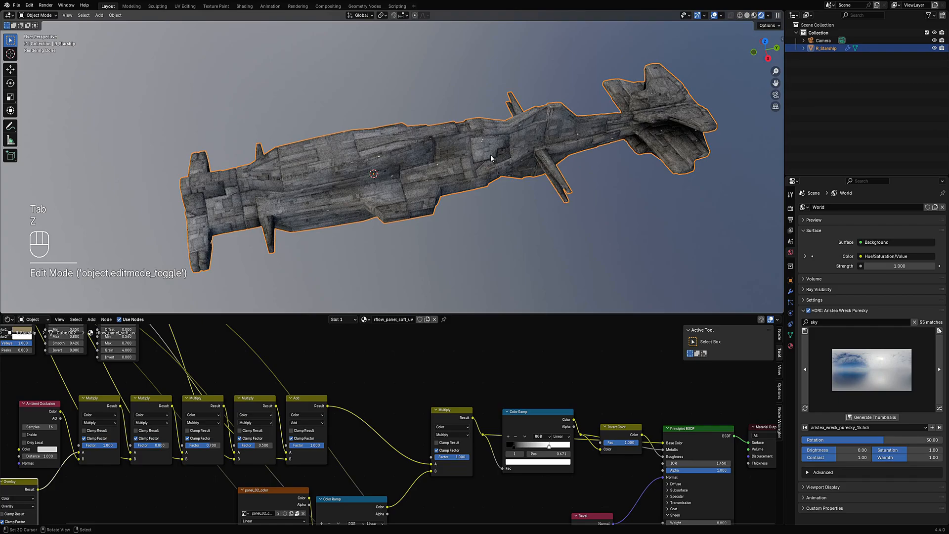
# - Orbit and zoom around the rendered ship to inspect its material, then return to Solid shading
pyautogui.moveTo(491, 158); pyautogui.dragTo(402, 144, button='middle')
pyautogui.moveTo(424, 205); pyautogui.dragTo(517, 197, button='middle')
pyautogui.hotkey('shift', 'alt', 'z')
pyautogui.moveTo(440, 180)
pyautogui.mouseDown(button='middle')
pyautogui.moveTo(465, 191)
pyautogui.moveTo(495, 141)
pyautogui.moveTo(386, 158)
pyautogui.moveTo(384, 119)
pyautogui.moveTo(503, 165)
pyautogui.moveTo(492, 258)
pyautogui.moveTo(405, 256)
pyautogui.moveTo(436, 149)
pyautogui.moveTo(444, 174)
pyautogui.moveTo(422, 280)
pyautogui.moveTo(449, 197)
pyautogui.mouseUp(button='middle')
pyautogui.scroll(3, 448, 196)
pyautogui.moveTo(502, 121)
pyautogui.keyDown('shift'); pyautogui.mouseDown(button='middle')
pyautogui.moveTo(409, 201)
pyautogui.moveTo(465, 220)
pyautogui.moveTo(528, 267)
pyautogui.moveTo(521, 247)
pyautogui.mouseUp(button='middle'); pyautogui.keyUp('shift')
pyautogui.scroll(2, 400, 187)
pyautogui.press('z')
pyautogui.click(434, 166)
# - In Edit Mode with overlays, select a small protruding piece on the hull and edge-slide it along the hull
pyautogui.press('Tab')
pyautogui.hotkey('shift', 'alt', 'z')
pyautogui.press('1')
pyautogui.click(470, 200)
pyautogui.press('g')
pyautogui.press('g')
pyautogui.press('g')
pyautogui.press('g')
pyautogui.press('g')
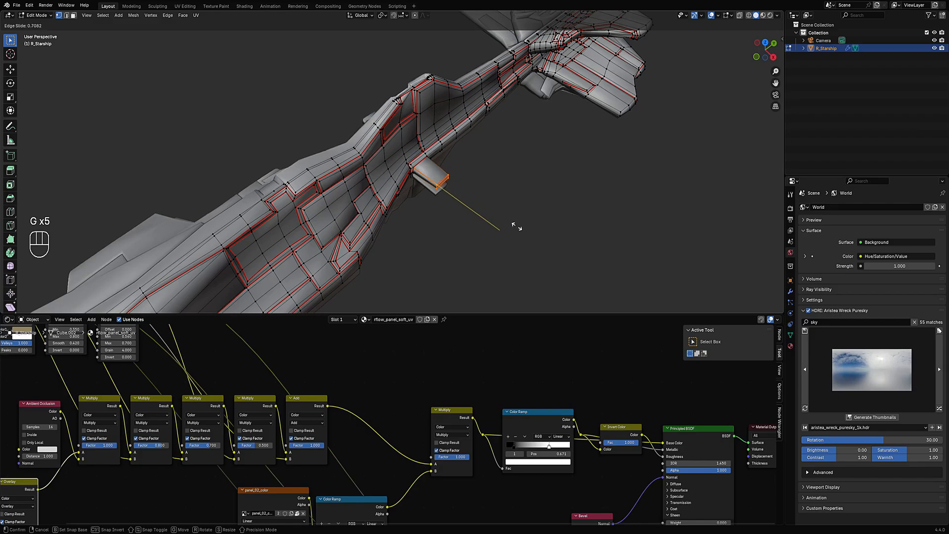
pyautogui.click(522, 231)
# - Scale the selected piece uniformly, then scale it along Z, and return to Object Mode
pyautogui.press('s')
pyautogui.click(514, 217)
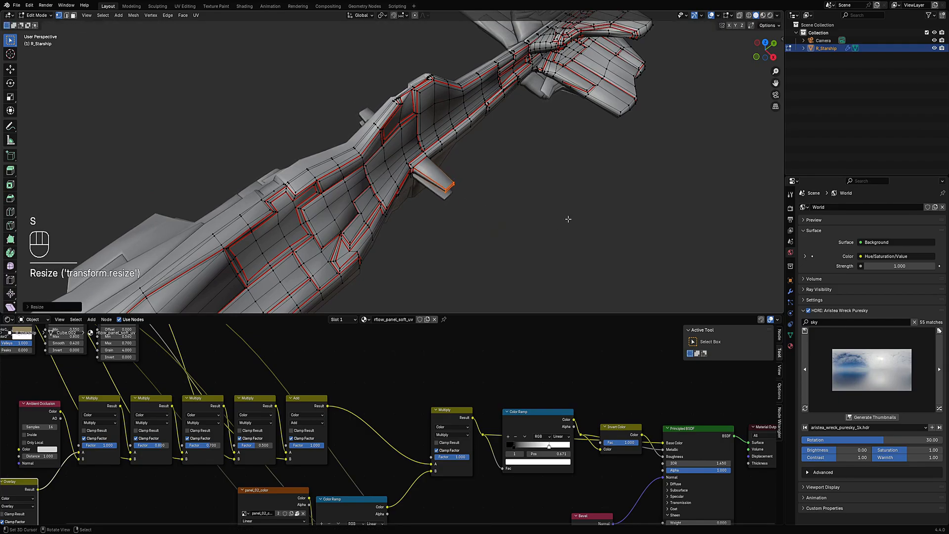
pyautogui.moveTo(568, 218); pyautogui.dragTo(536, 170, button='middle')
pyautogui.press('s')
pyautogui.press('z')
pyautogui.click(498, 174)
pyautogui.press('Tab')
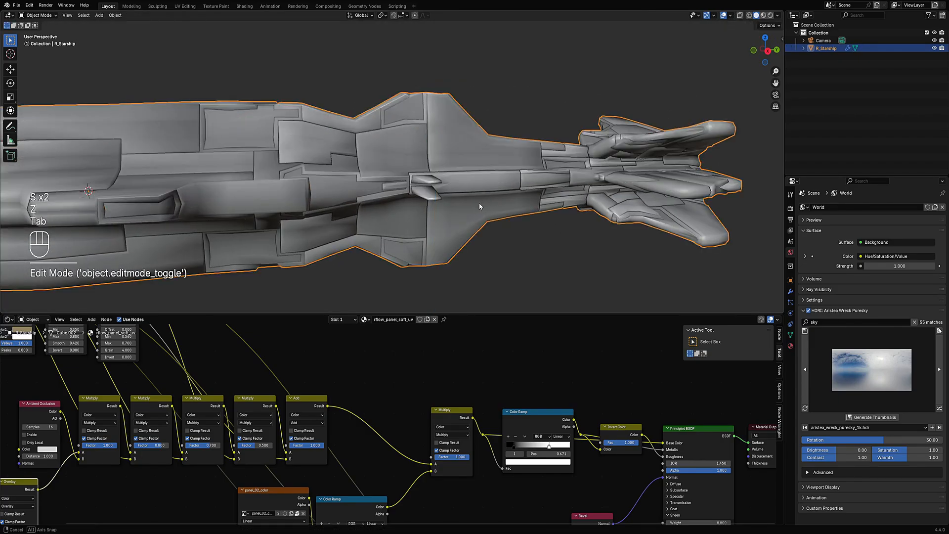
# - Deselect all mesh elements and view the ship in Rendered shading with overlays hidden
pyautogui.moveTo(479, 202); pyautogui.dragTo(476, 164, button='middle')
pyautogui.press('Tab')
pyautogui.hotkey('alt', 'a')
pyautogui.press('z')
pyautogui.click(516, 102)
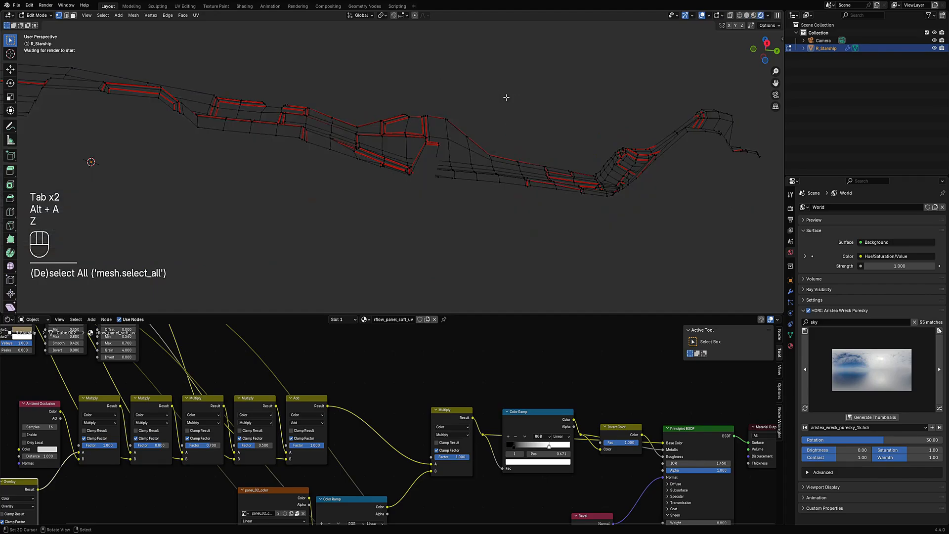
pyautogui.scroll(-5, 423, 117)
pyautogui.press('Tab')
pyautogui.hotkey('shift', 'alt', 'z')
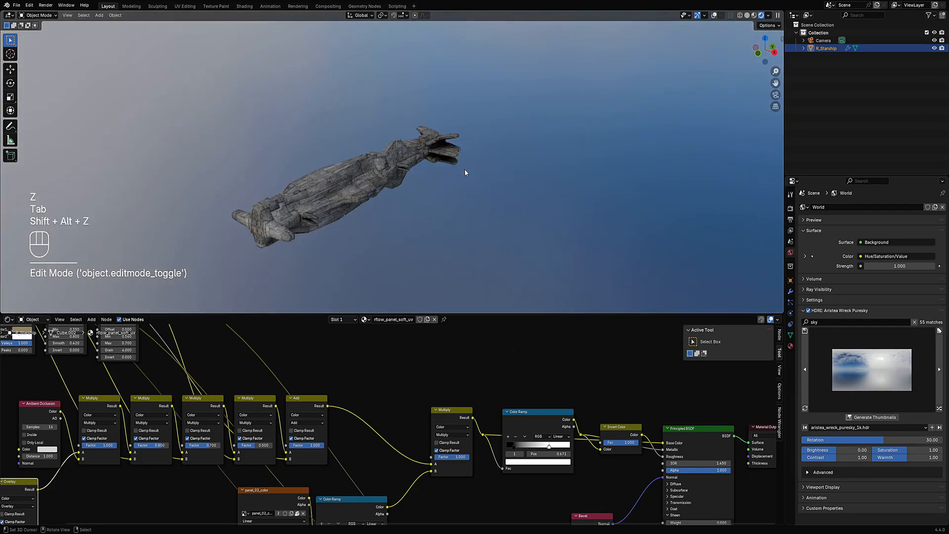
# - Orbit and zoom around the ship in rendered and wireframe views, then return to Solid shading in Edit Mode
pyautogui.moveTo(463, 239); pyautogui.dragTo(402, 159, button='middle')
pyautogui.scroll(3, 404, 180)
pyautogui.press('Tab')
pyautogui.scroll(6, 401, 157)
pyautogui.hotkey('shift', 'z')
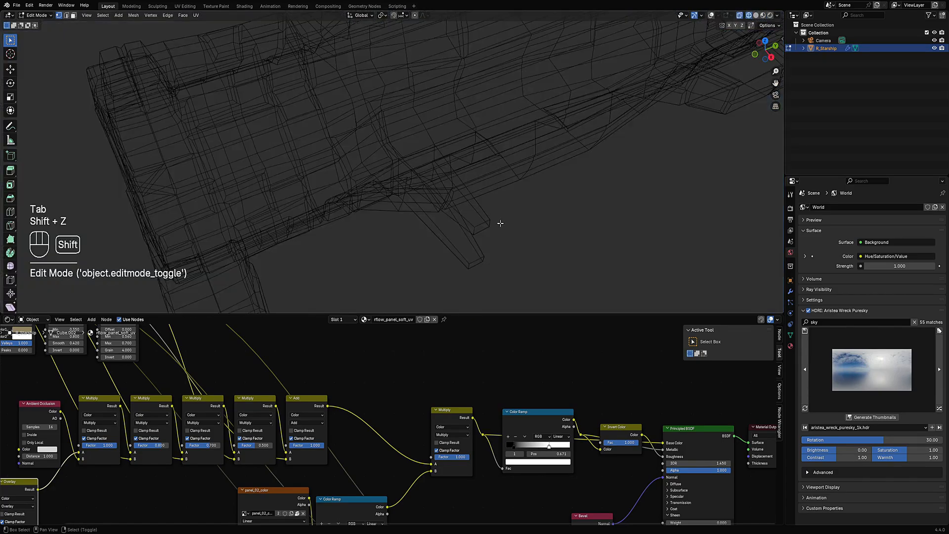
pyautogui.moveTo(500, 221)
pyautogui.mouseDown(button='middle')
pyautogui.moveTo(455, 214)
pyautogui.moveTo(408, 158)
pyautogui.mouseUp(button='middle')
pyautogui.hotkey('shift', 'z')
pyautogui.press('z')
pyautogui.click(500, 214)
pyautogui.scroll(-7, 408, 158)
pyautogui.press('Tab')
pyautogui.press('Tab')
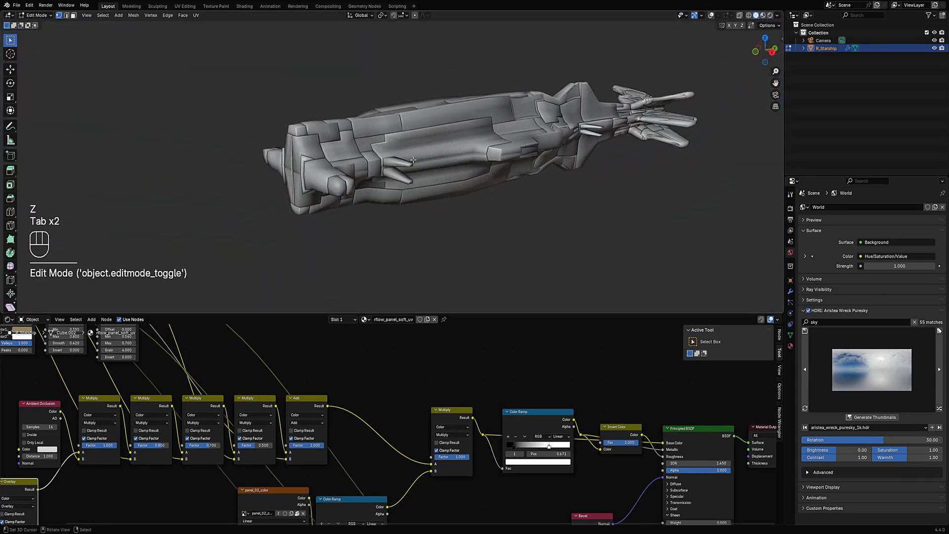
# - Show overlays, switch to face selection, select a hull element near a side fin and edge-slide it
pyautogui.hotkey('shift', 'alt', 'z')
pyautogui.scroll(3, 403, 207)
pyautogui.press('3')
pyautogui.click(396, 231)
pyautogui.moveTo(396, 232); pyautogui.dragTo(426, 269, button='middle')
pyautogui.scroll(2, 426, 269)
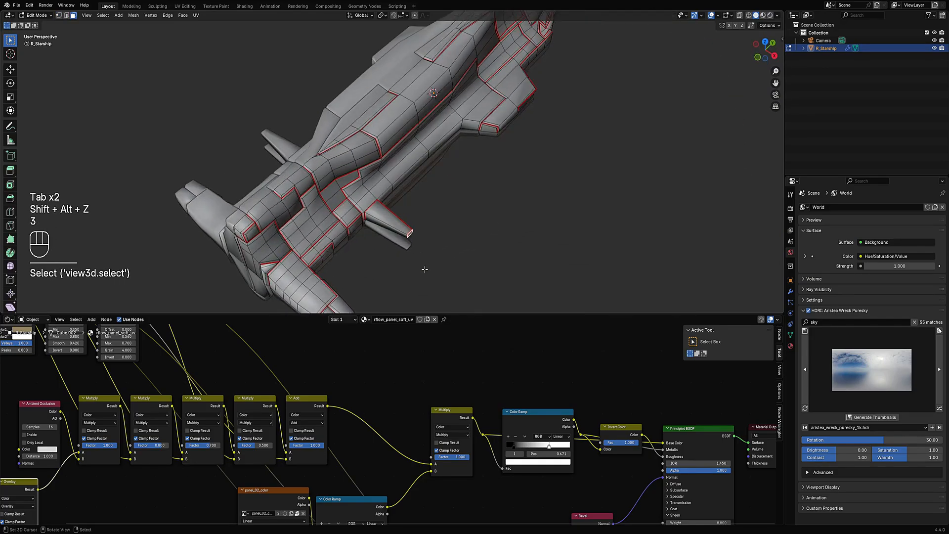
pyautogui.press('g')
pyautogui.press('g')
pyautogui.click(441, 191)
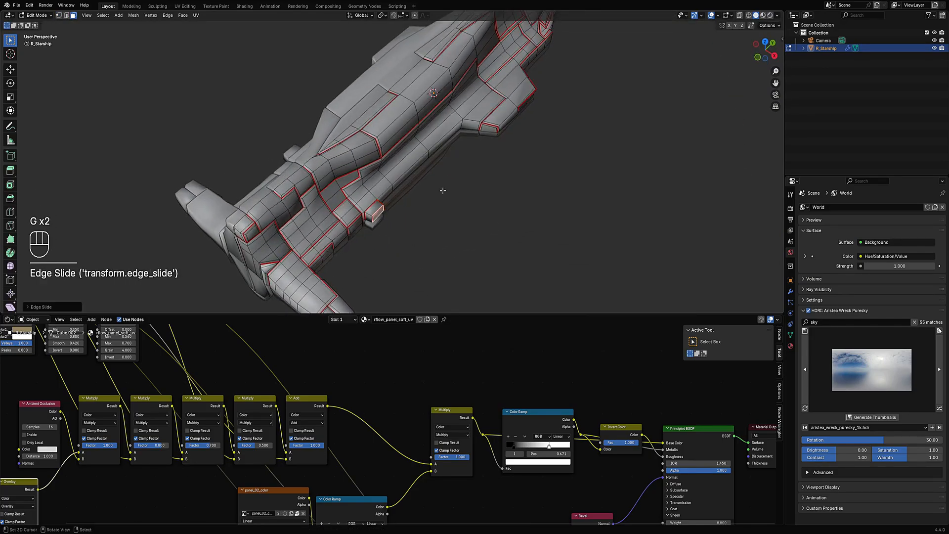
# - Scale the slid hull element, then re-enter Edit Mode and deselect everything
pyautogui.moveTo(441, 191); pyautogui.dragTo(403, 160, button='middle')
pyautogui.press('s')
pyautogui.press('s')
pyautogui.click(453, 183)
pyautogui.press('Tab')
pyautogui.scroll(-5, 453, 182)
pyautogui.press('Tab')
pyautogui.hotkey('alt', 'a')
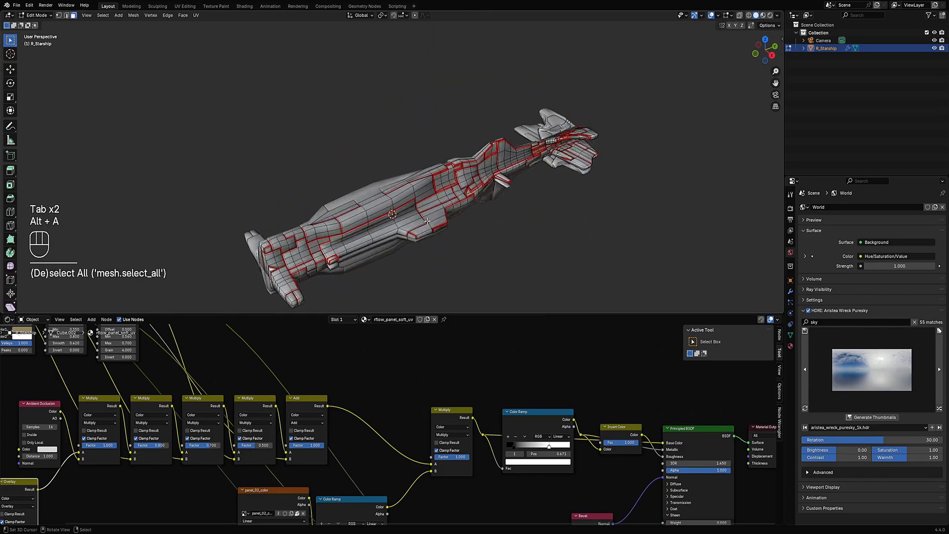
# - Maximize the viewport and select linked planar faces on the ship's side panel
pyautogui.scroll(3, 403, 159)
pyautogui.hotkey('shift', 'ctrl', 'alt', 'f')
pyautogui.press('space')
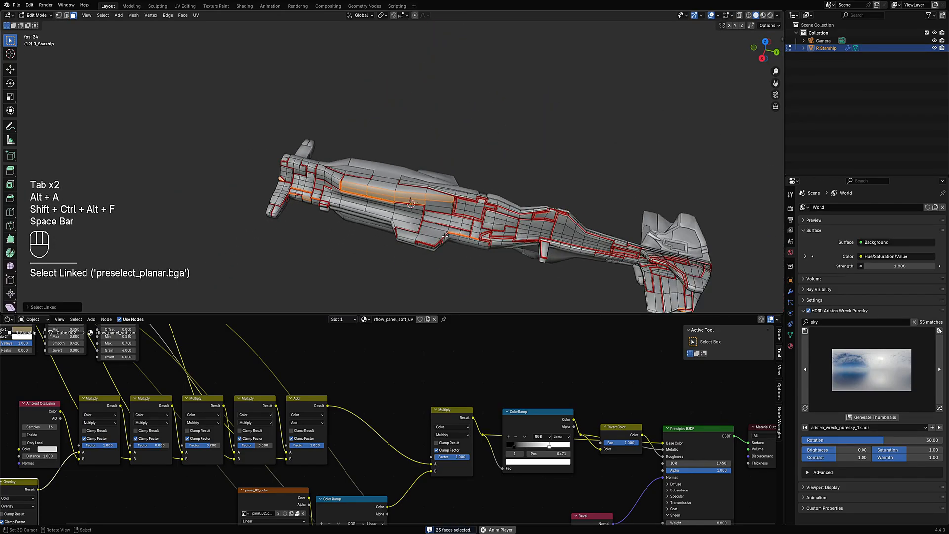
pyautogui.hotkey('ctrl', 'space')
pyautogui.hotkey('alt', 'a')
pyautogui.keyDown('ctrl'); pyautogui.keyDown('alt'); pyautogui.keyDown('shift'); pyautogui.click(459, 207); pyautogui.keyUp('shift'); pyautogui.keyUp('alt'); pyautogui.keyUp('ctrl')
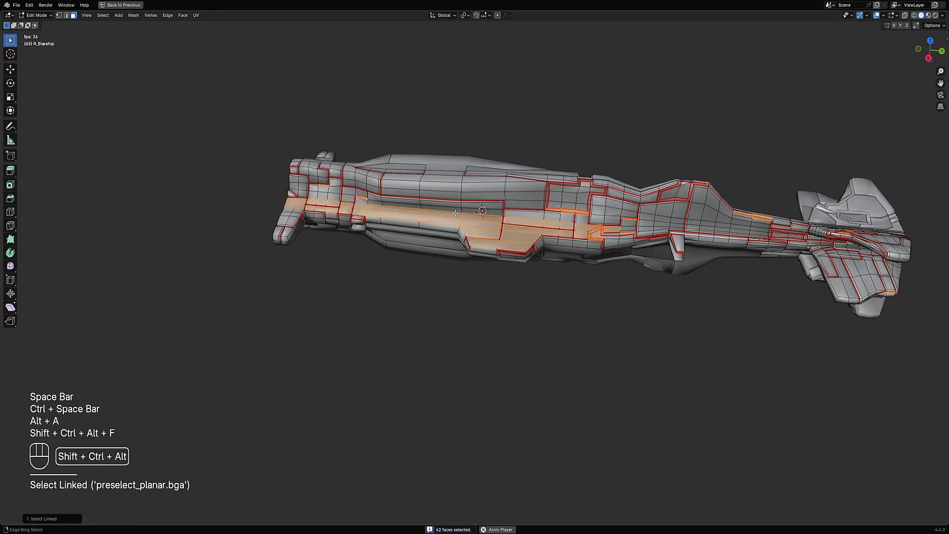
# - Deselect and select linked sharp faces on the side panel, extending the selection to neighbouring panels and back
pyautogui.hotkey('alt', 'a')
pyautogui.hotkey('shift', 'f')
pyautogui.keyDown('shift'); pyautogui.click(460, 211); pyautogui.keyUp('shift')
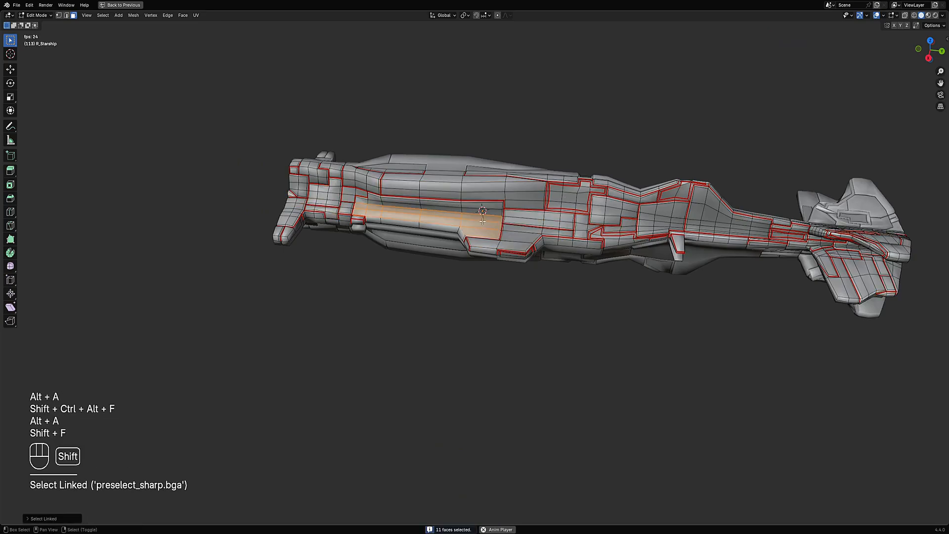
pyautogui.hotkey('shift', 'f')
pyautogui.keyDown('shift'); pyautogui.click(461, 206); pyautogui.keyUp('shift')
pyautogui.hotkey('shift', 'f')
pyautogui.hotkey('shift', 'f')
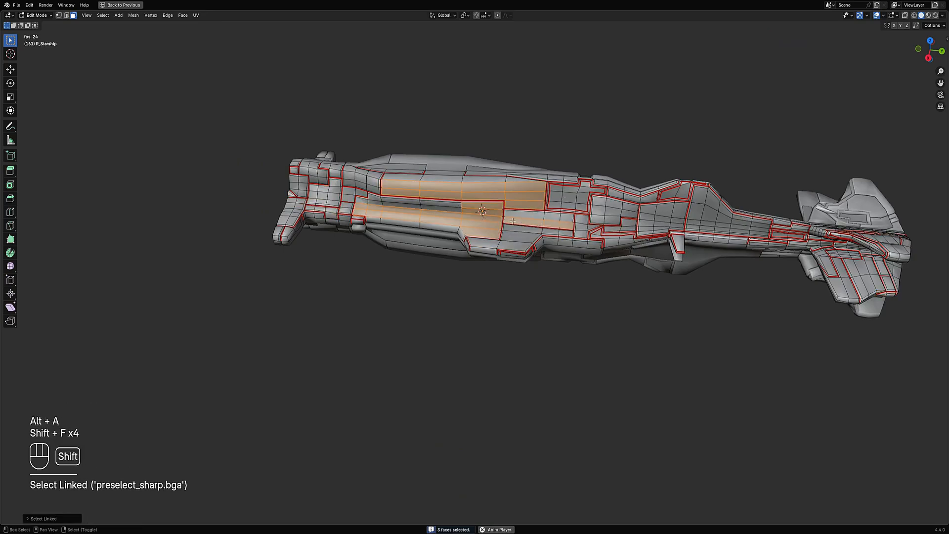
pyautogui.hotkey('alt', 'a')
pyautogui.hotkey('shift', 'f')
pyautogui.click(446, 213)
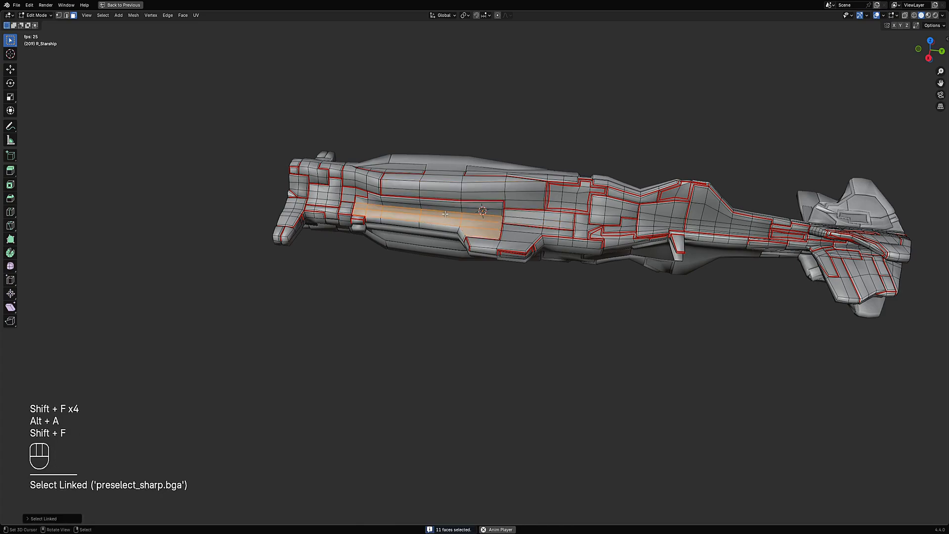
# - Open the Select Linked options and set Sharpness to 20°, then 30°
pyautogui.press('F9')
pyautogui.click(516, 233)
pyautogui.write('20')
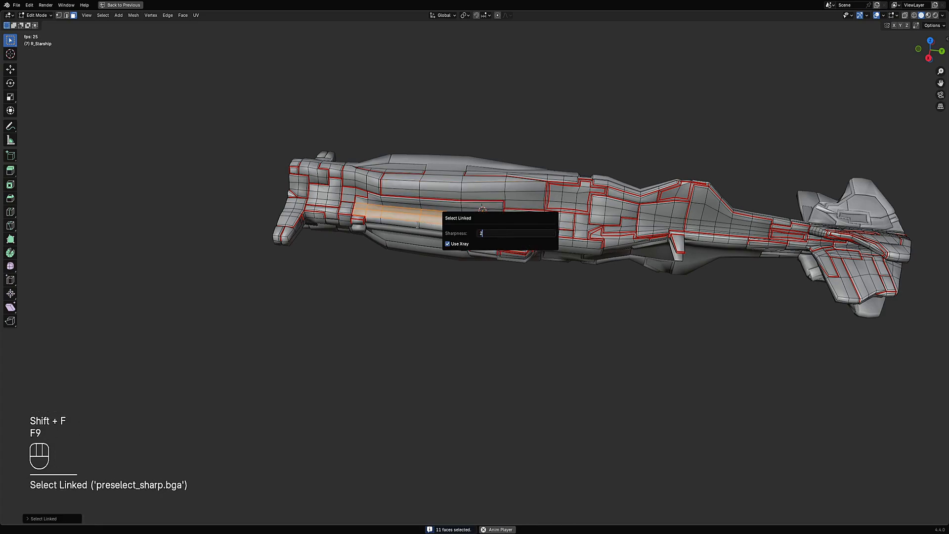
pyautogui.press('Return')
pyautogui.click(497, 231)
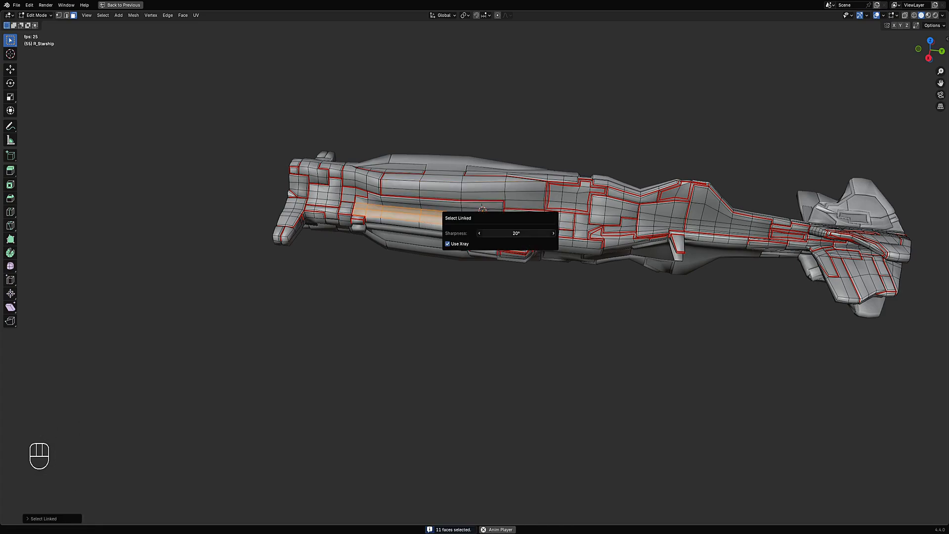
pyautogui.write('30')
pyautogui.press('Return')
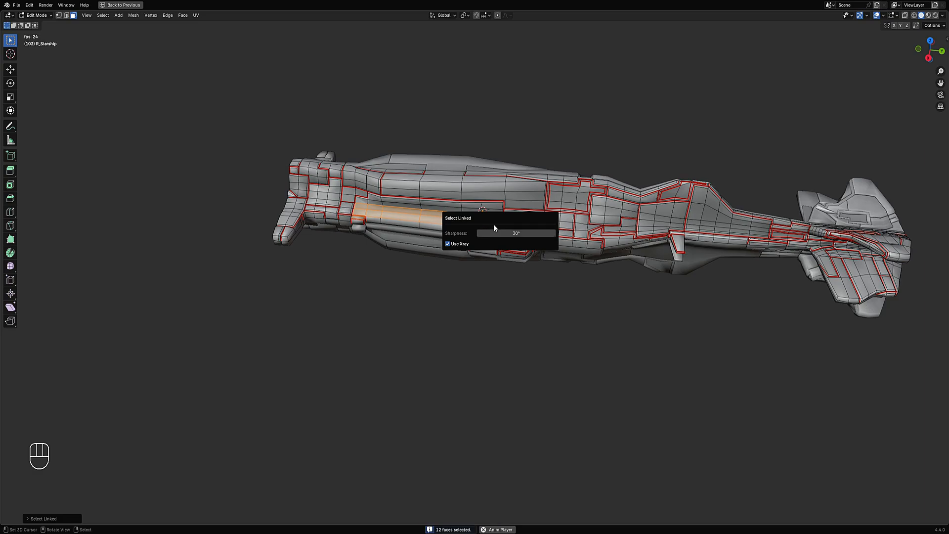
# - Try a Select Linked Sharpness of 45° and set it back to 30°
pyautogui.click(499, 234)
pyautogui.write('45')
pyautogui.press('Return')
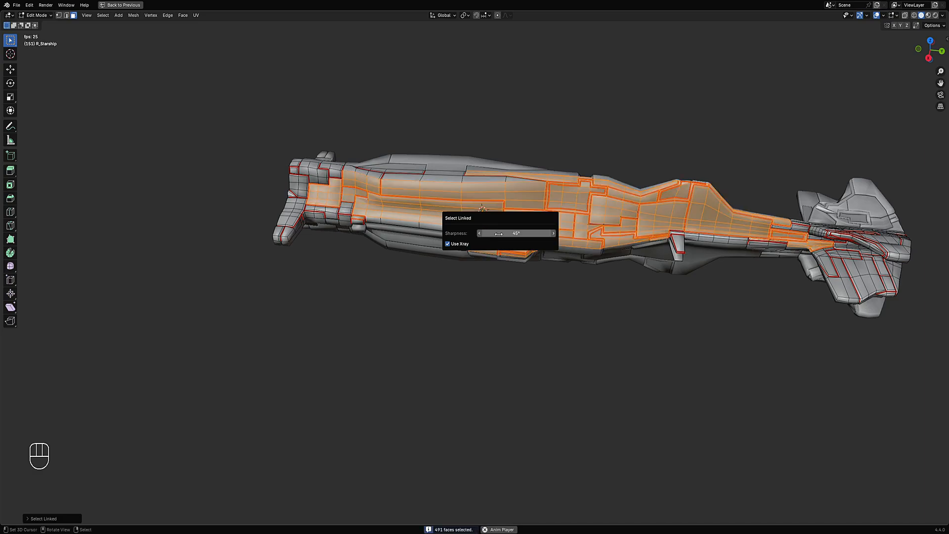
pyautogui.click(509, 234)
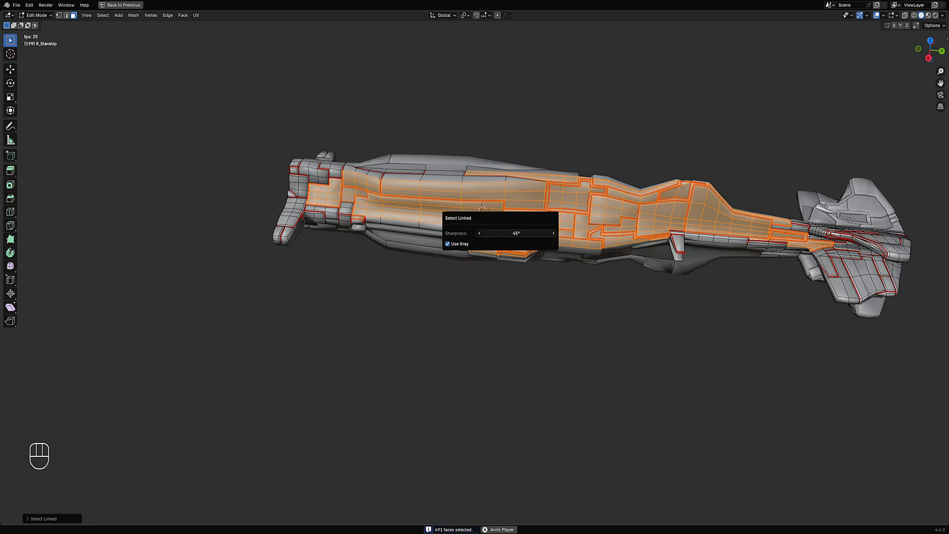
pyautogui.write('30')
pyautogui.press('Return')
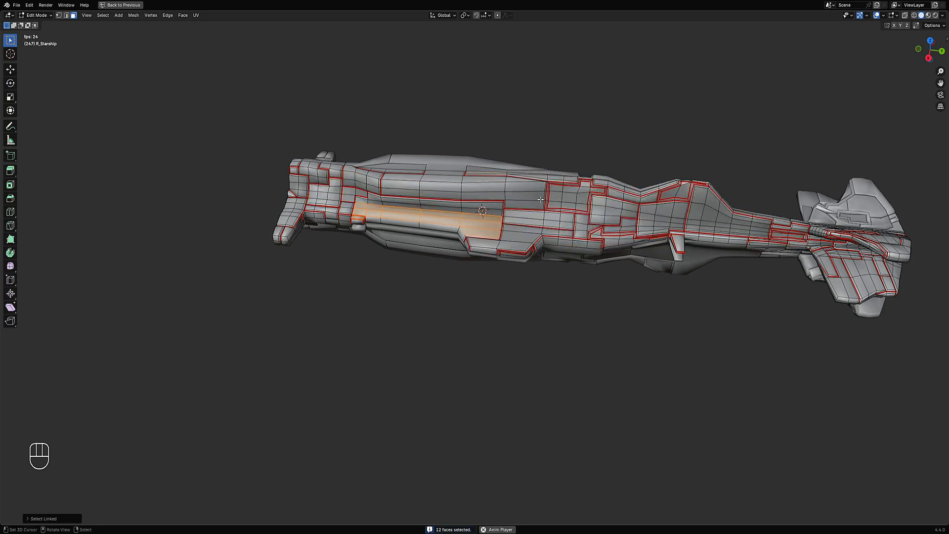
# - Extend the sharp-linked selection across adjacent upper hull panels and reconfirm the Select Linked Sharpness
pyautogui.hotkey('shift', 'f')
pyautogui.hotkey('shift', 'f')
pyautogui.hotkey('shift', 'f')
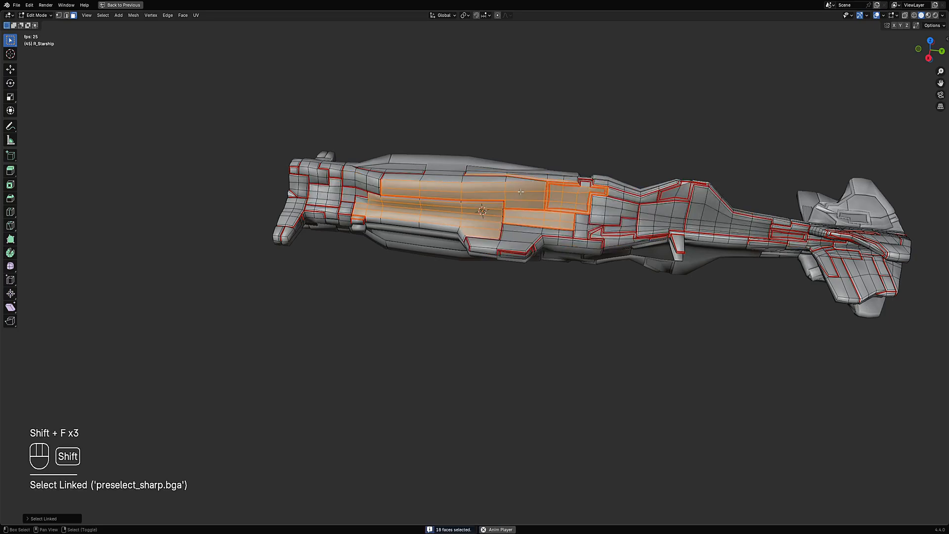
pyautogui.moveTo(522, 192); pyautogui.dragTo(433, 193, button='middle')
pyautogui.scroll(3, 433, 194)
pyautogui.press('F9')
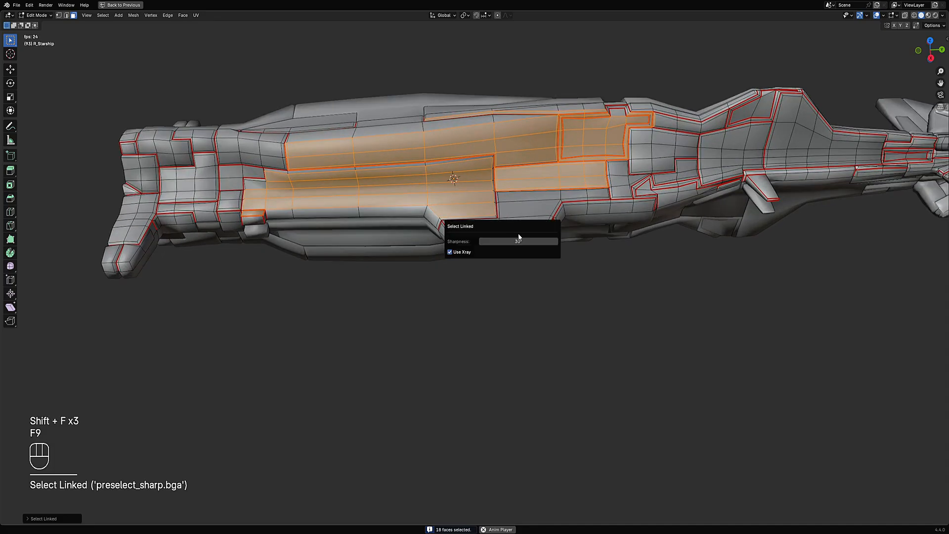
pyautogui.click(497, 240)
pyautogui.press('Return')
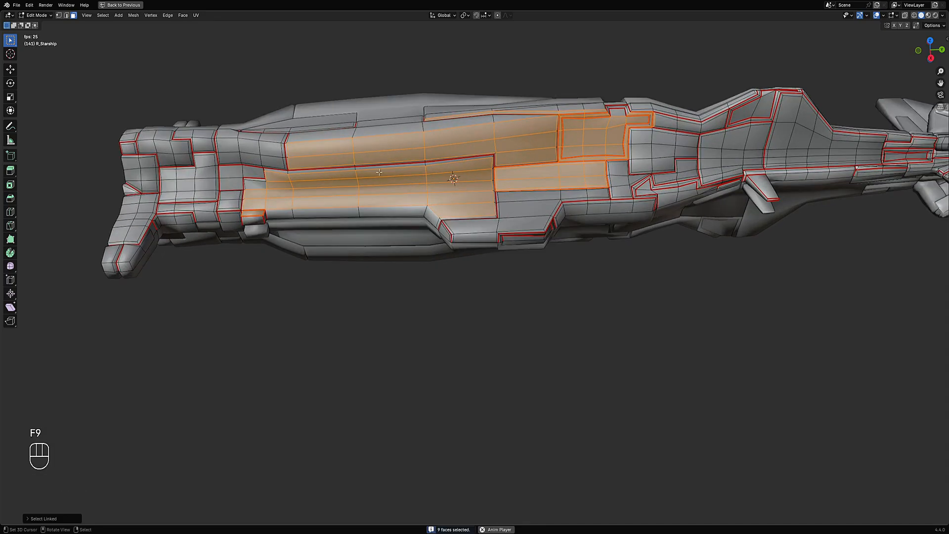
# - Deselect all and build a new face selection with repeated sharp Select Linked picks toward the ship's front section
pyautogui.hotkey('alt', 'a')
pyautogui.hotkey('shift', 'f')
pyautogui.hotkey('shift', 'f')
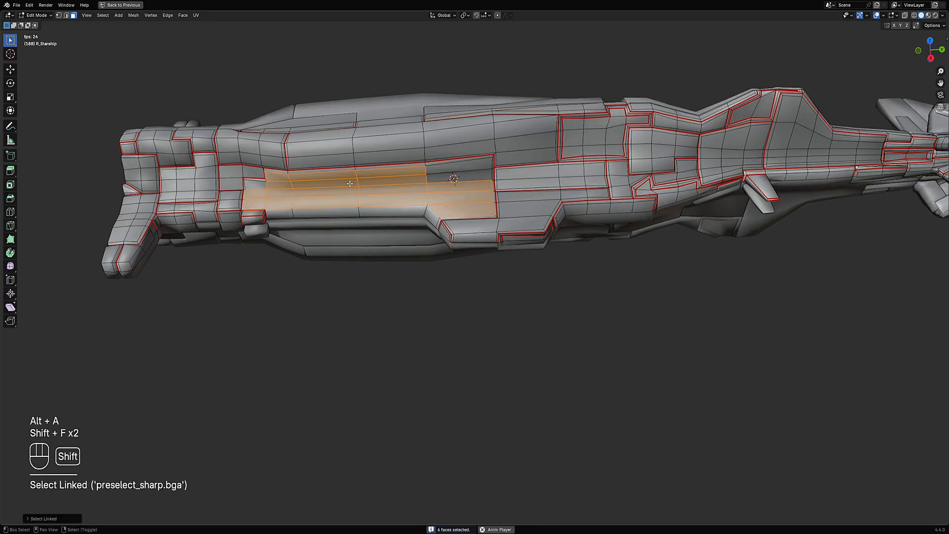
pyautogui.hotkey('shift', 'f')
pyautogui.hotkey('shift', 'f')
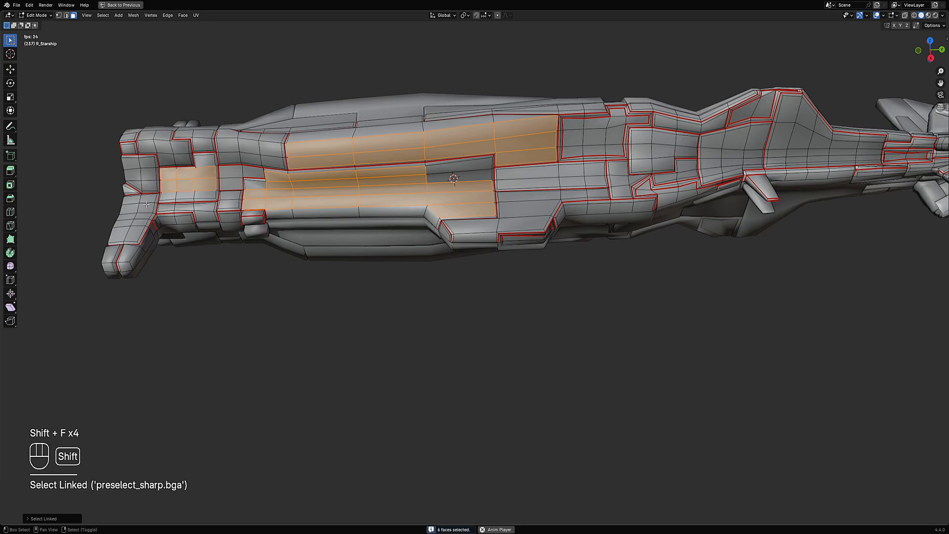
pyautogui.hotkey('shift', 'f')
pyautogui.hotkey('shift', 'f')
pyautogui.hotkey('shift', 'f')
pyautogui.hotkey('shift', 'f')
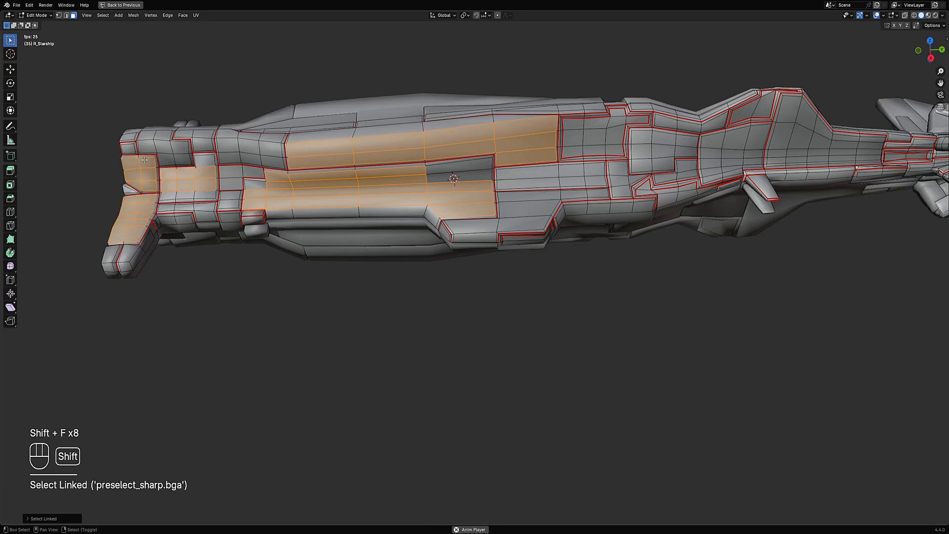
pyautogui.hotkey('shift', 'f')
# - Keep adding sharp-linked faces across the front and upper hull panels with repeated Select Linked picks
pyautogui.hotkey('shift', 'f')
pyautogui.hotkey('shift', 'f')
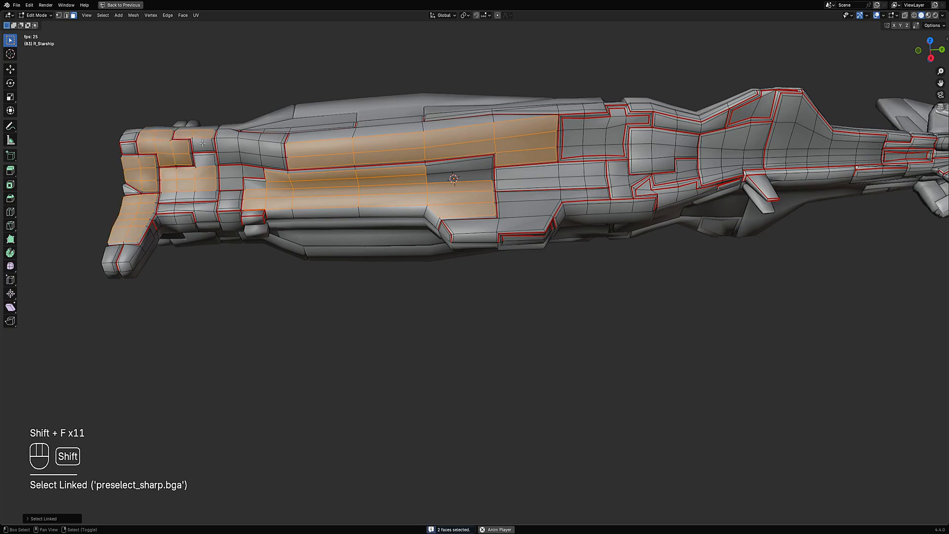
pyautogui.hotkey('shift', 'f')
pyautogui.hotkey('shift', 'f')
pyautogui.hotkey('shift', 'f')
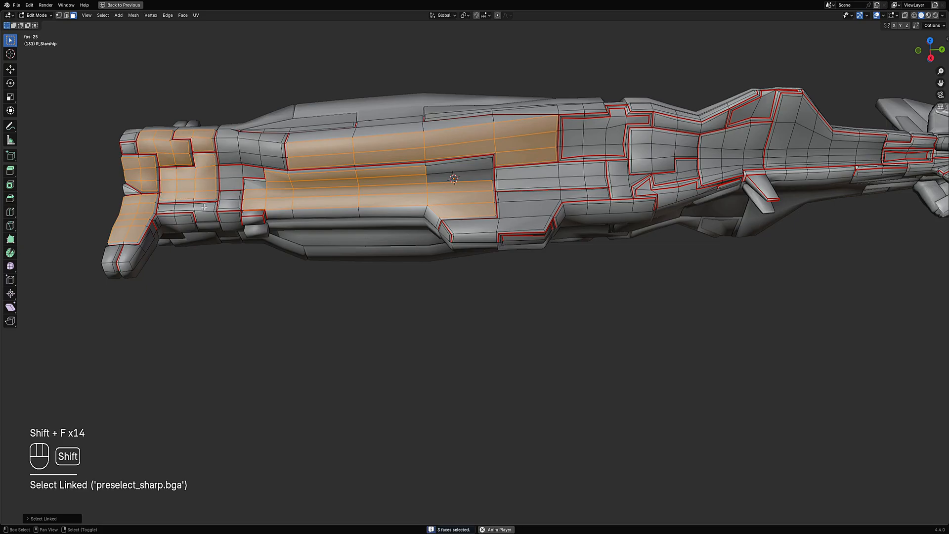
pyautogui.hotkey('shift', 'f')
pyautogui.hotkey('shift', 'f')
pyautogui.hotkey('shift', 'f')
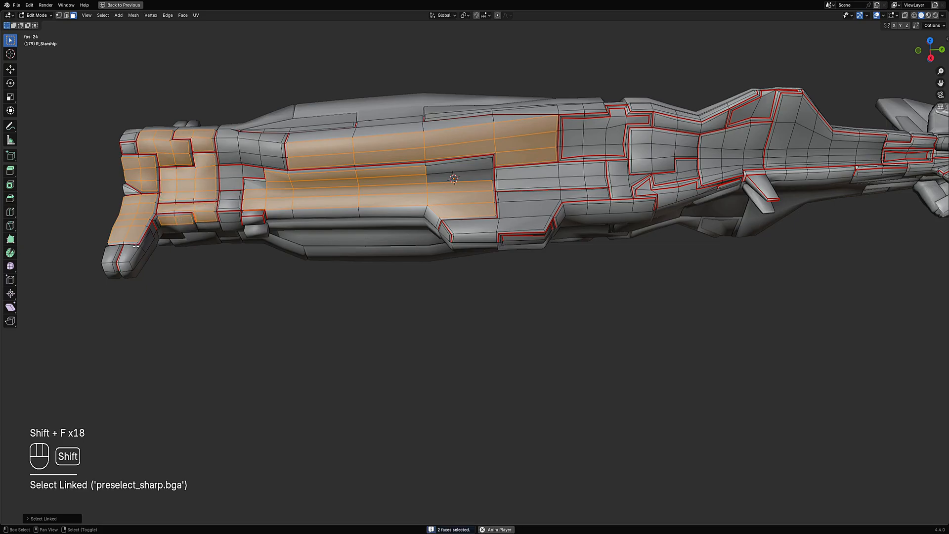
pyautogui.hotkey('shift', 'f')
pyautogui.hotkey('shift', 'f')
pyautogui.hotkey('shift', 'f')
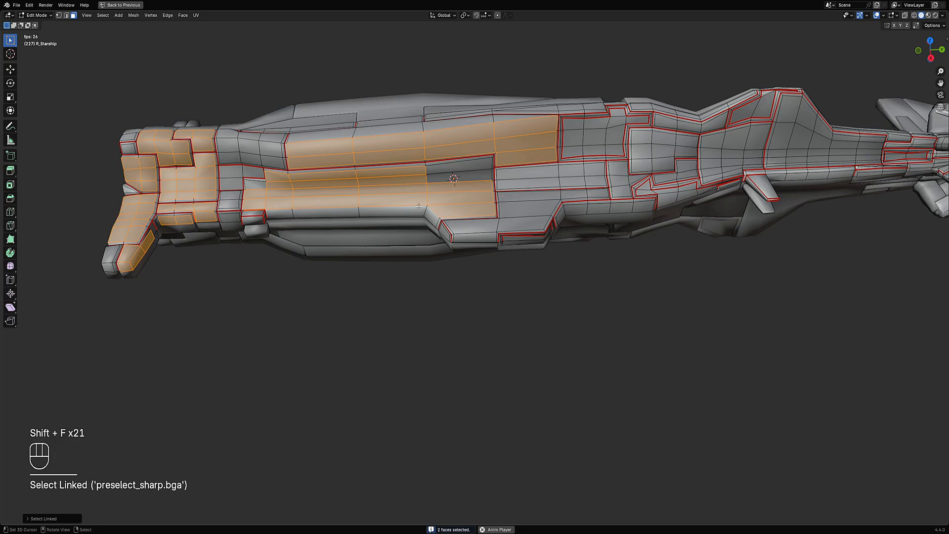
pyautogui.moveTo(298, 214); pyautogui.dragTo(346, 212, button='middle')
pyautogui.hotkey('shift', 'f')
pyautogui.hotkey('shift', 'f')
pyautogui.hotkey('shift', 'f')
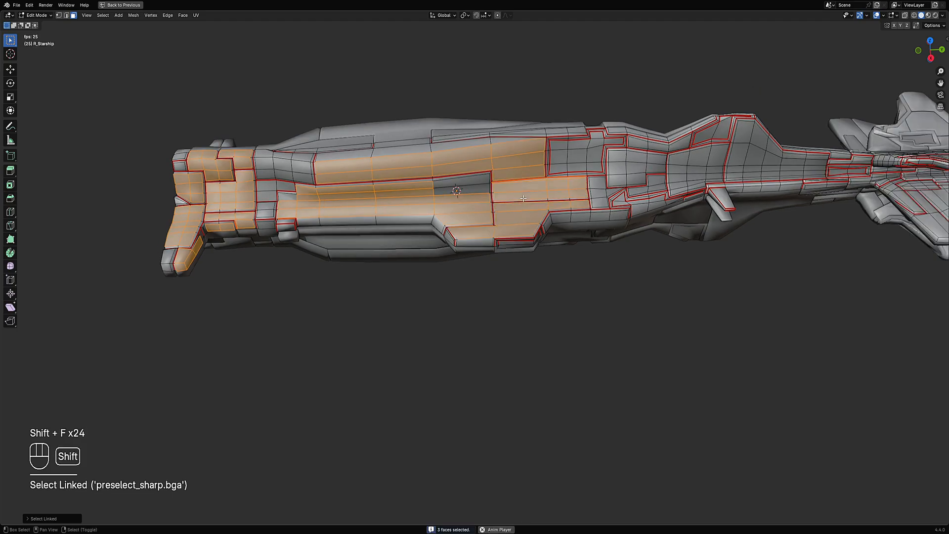
# - Extend the sharp-linked face selection along the mid-hull panels toward the narrow neck section with more Select Linked picks
pyautogui.hotkey('shift', 'f')
pyautogui.hotkey('shift', 'f')
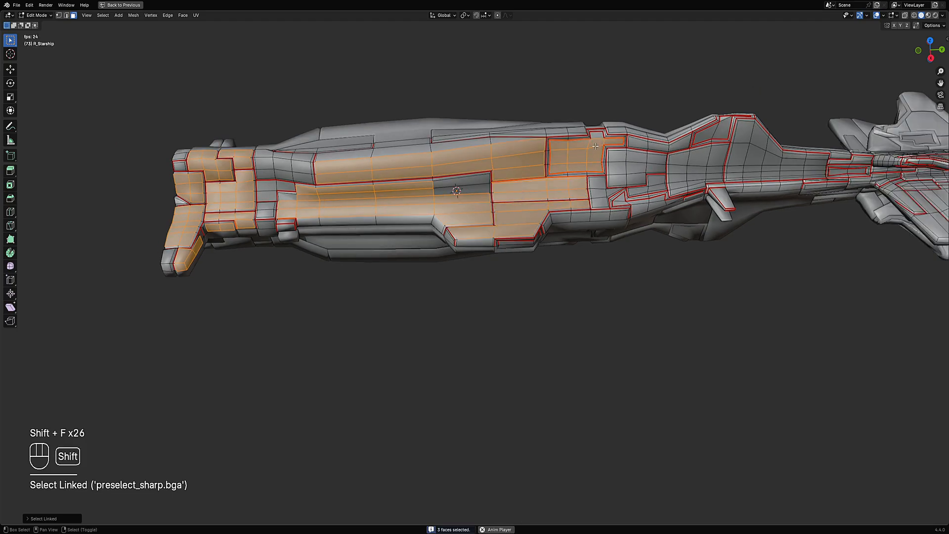
pyautogui.hotkey('shift', 'f')
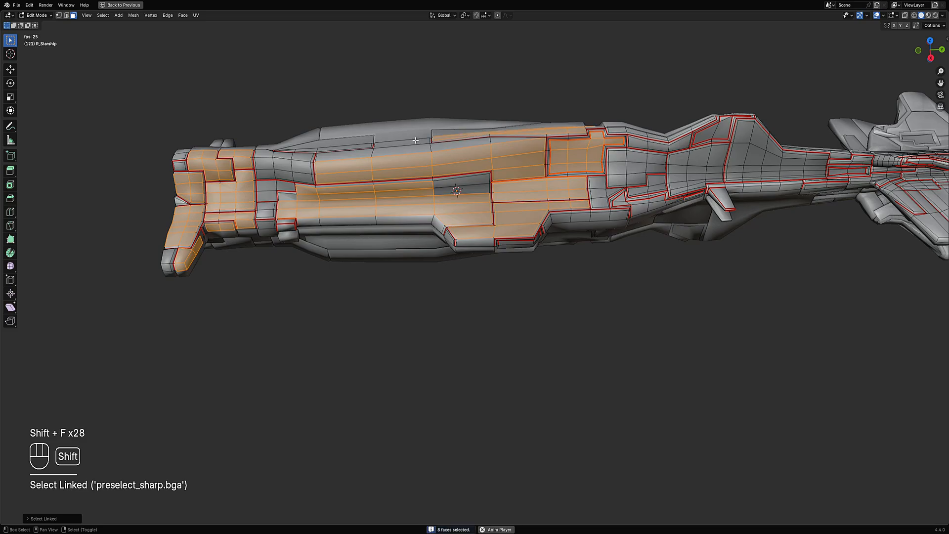
pyautogui.hotkey('shift', 'f')
pyautogui.moveTo(365, 144); pyautogui.dragTo(548, 162, button='middle')
pyautogui.hotkey('shift', 'f')
pyautogui.scroll(-2, 565, 184)
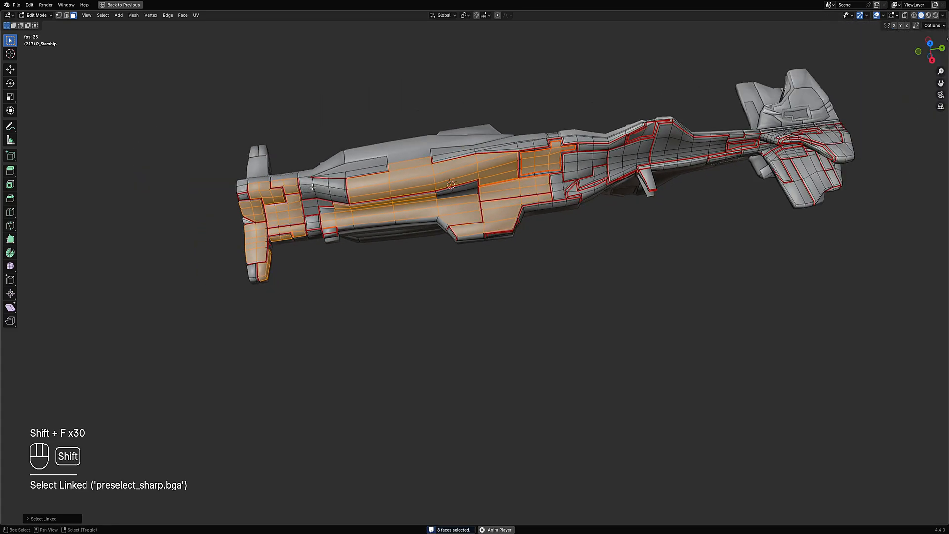
pyautogui.hotkey('shift', 'f')
pyautogui.hotkey('shift', 'f')
pyautogui.hotkey('shift', 'f')
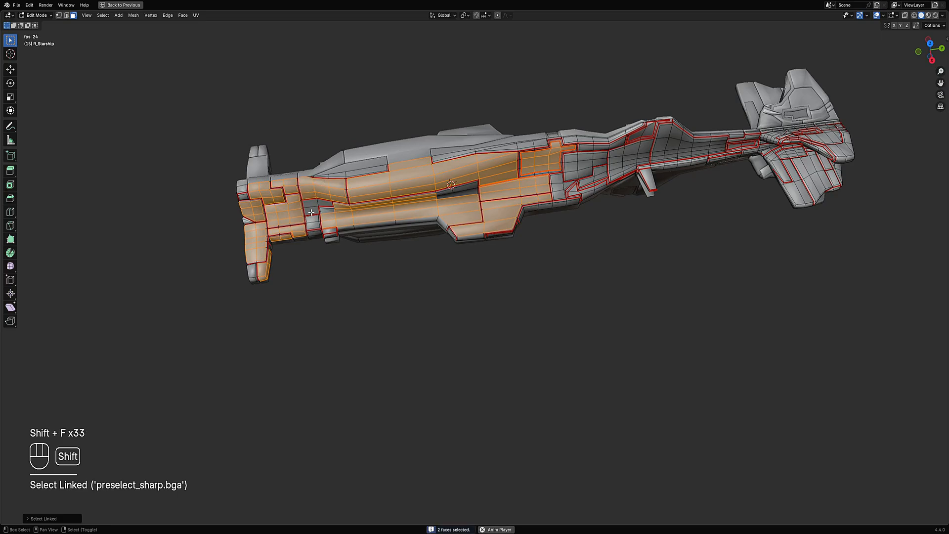
pyautogui.hotkey('shift', 'f')
pyautogui.hotkey('shift', 'f')
pyautogui.keyDown('shift'); pyautogui.moveTo(565, 162); pyautogui.dragTo(423, 224, button='middle'); pyautogui.keyUp('shift')
pyautogui.scroll(1, 423, 224)
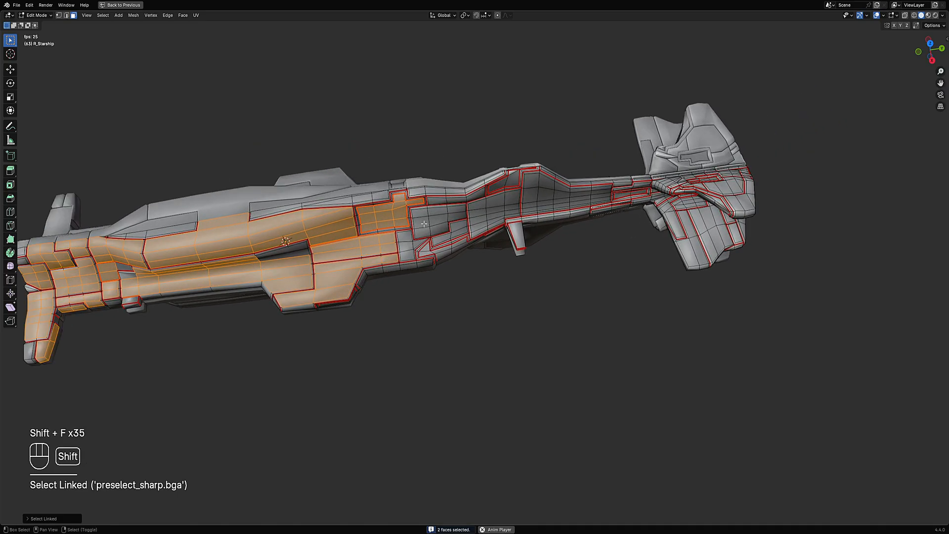
pyautogui.hotkey('shift', 'f')
pyautogui.hotkey('shift', 'f')
pyautogui.hotkey('shift', 'f')
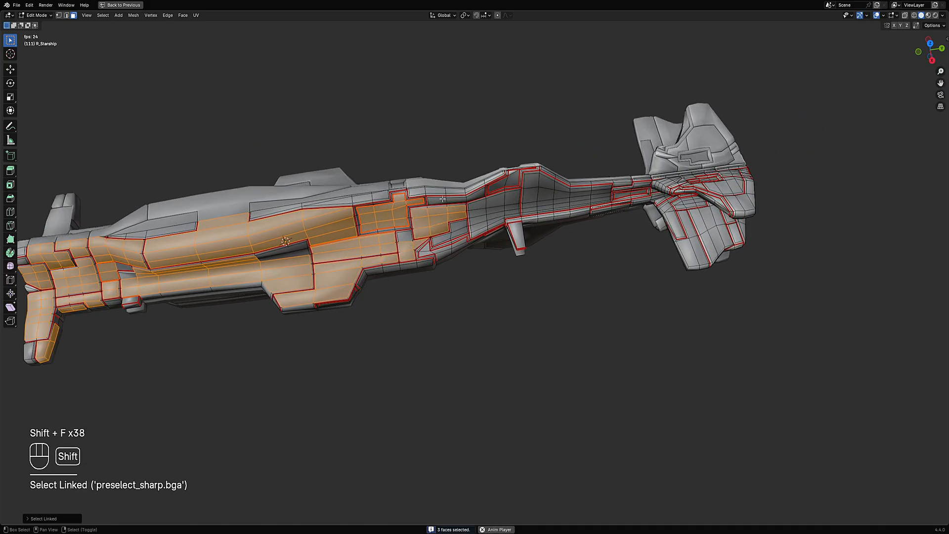
pyautogui.hotkey('shift', 'f')
# - Undo the last pick and add sharp-linked faces along the ship's narrow neck section
pyautogui.hotkey('shift', 'f')
pyautogui.hotkey('ctrl', 'z')
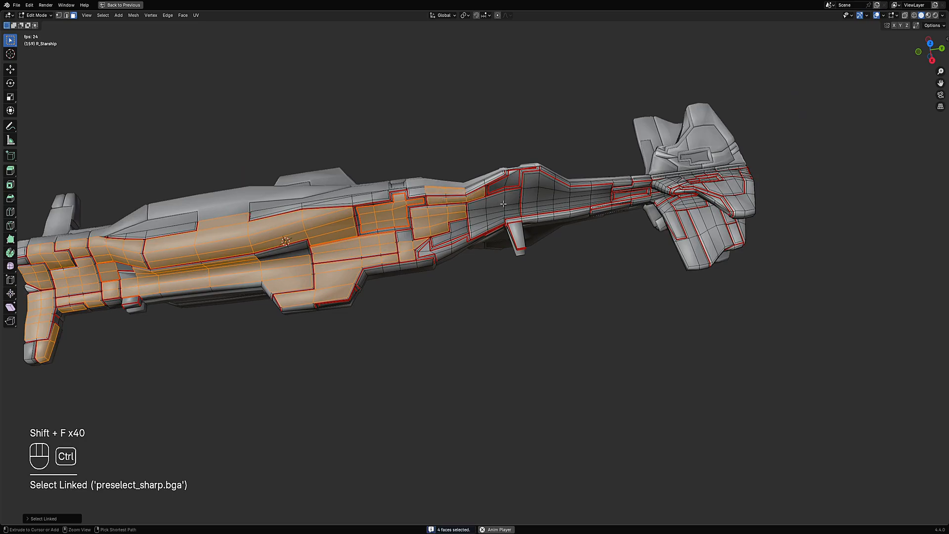
pyautogui.hotkey('shift', 'f')
# - Add sharp-linked faces on the rear wing section and undo the last pick
pyautogui.hotkey('shift', 'f')
pyautogui.hotkey('shift', 'f')
pyautogui.hotkey('shift', 'f')
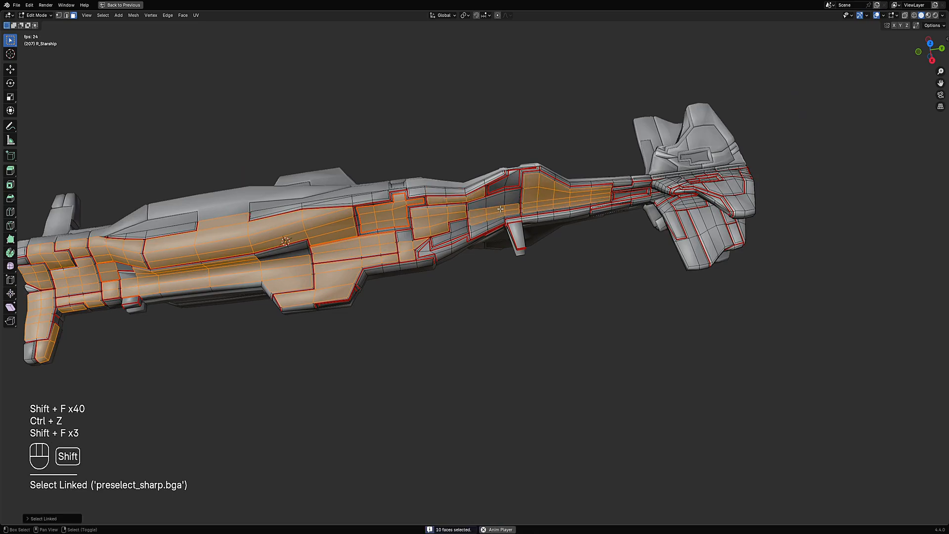
pyautogui.moveTo(486, 257); pyautogui.dragTo(615, 222, button='middle')
pyautogui.hotkey('shift', 'f')
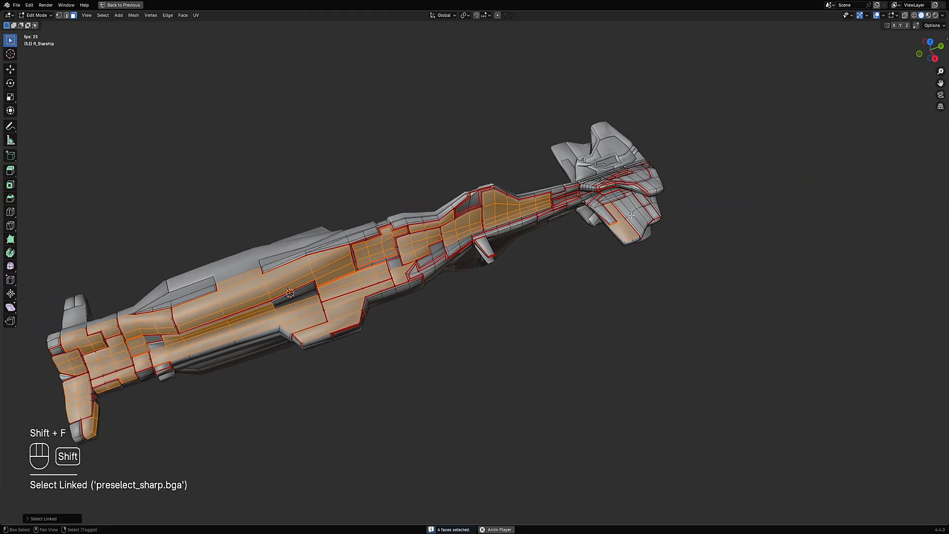
pyautogui.hotkey('shift', 'f')
pyautogui.hotkey('shift', 'f')
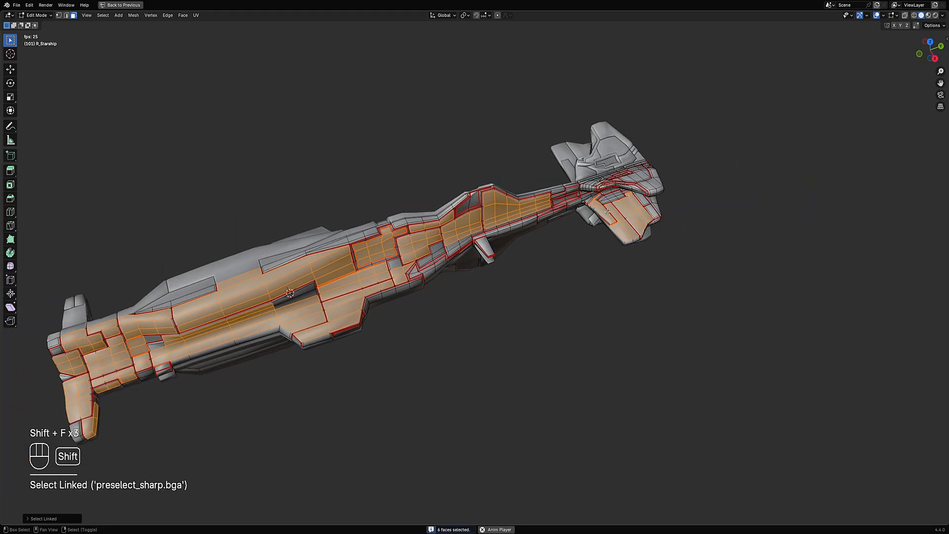
pyautogui.hotkey('ctrl', 'z')
# - Return to Object Mode with the starship selected
pyautogui.scroll(-1, 608, 219)
pyautogui.keyDown('shift'); pyautogui.moveTo(447, 311); pyautogui.dragTo(546, 252, button='middle'); pyautogui.keyUp('shift')
pyautogui.press('Tab')
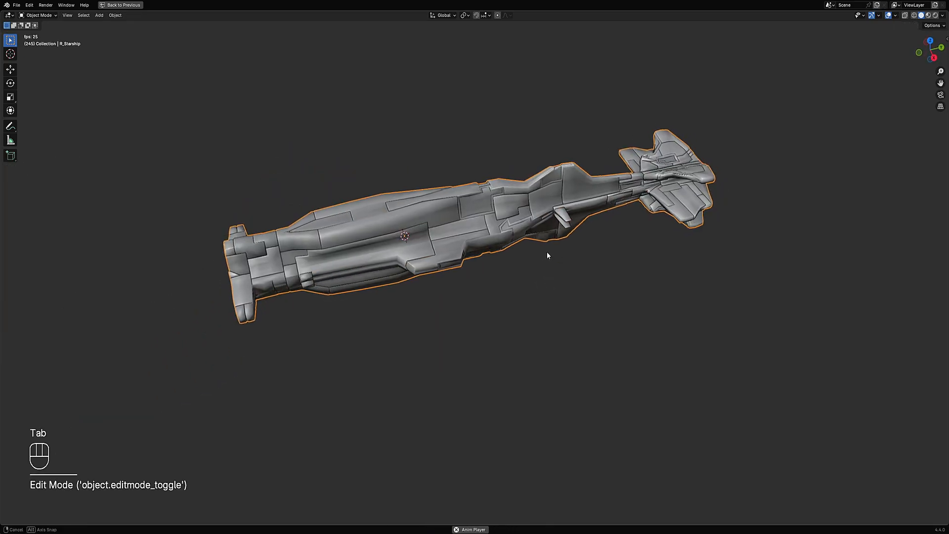
# - Apply Random Panels from the Random Flow menu to the starship
pyautogui.hotkey('shift', 'q')
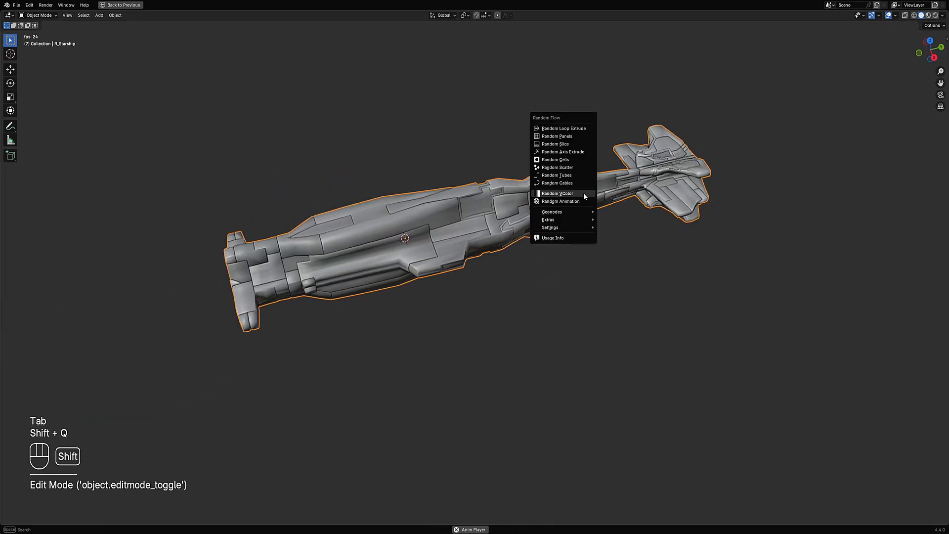
pyautogui.click(571, 137)
pyautogui.moveTo(618, 127); pyautogui.dragTo(691, 88)
pyautogui.moveTo(551, 210); pyautogui.dragTo(576, 199, button='middle')
pyautogui.keyDown('shift'); pyautogui.moveTo(631, 177); pyautogui.dragTo(606, 211, button='middle'); pyautogui.keyUp('shift')
# - Apply Random Scatter to the ship using the 'points 500 random sca rot' operator preset
pyautogui.hotkey('shift', 'q')
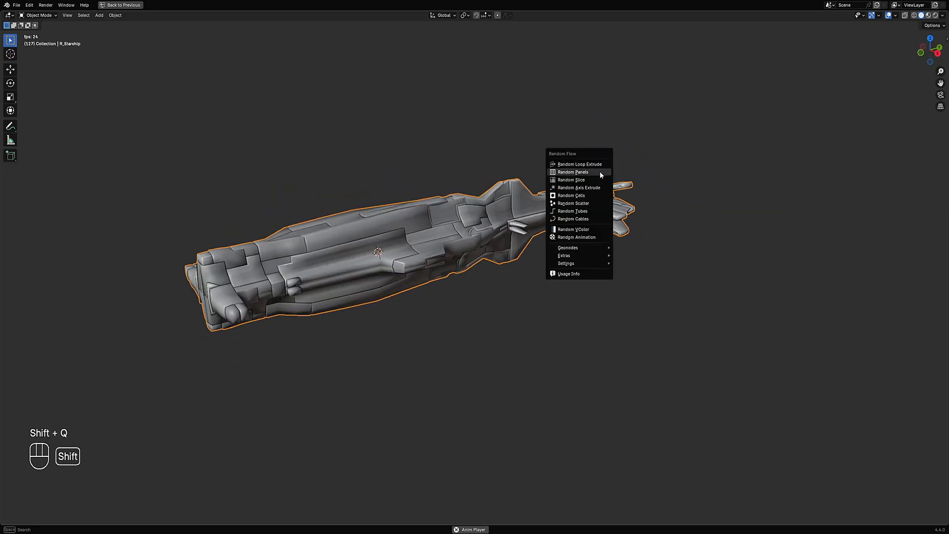
pyautogui.click(593, 206)
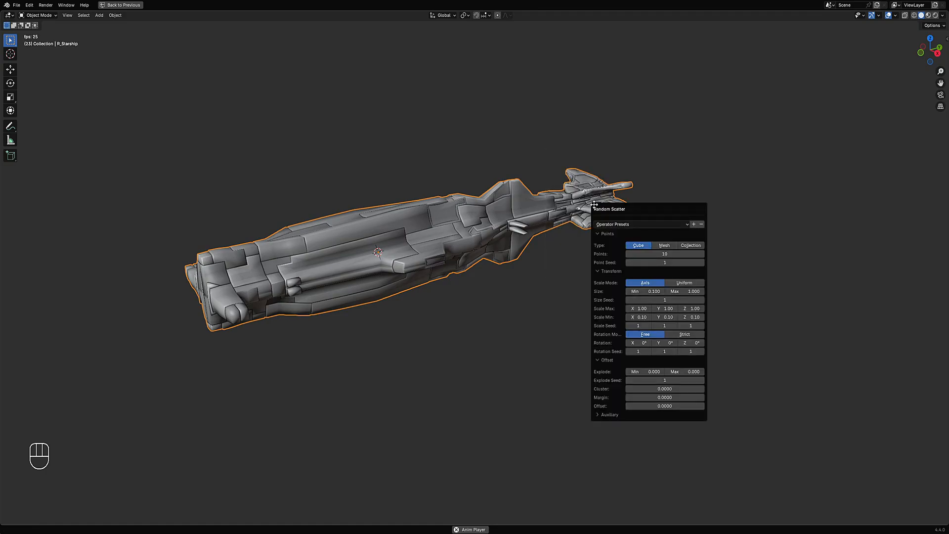
pyautogui.click(618, 225)
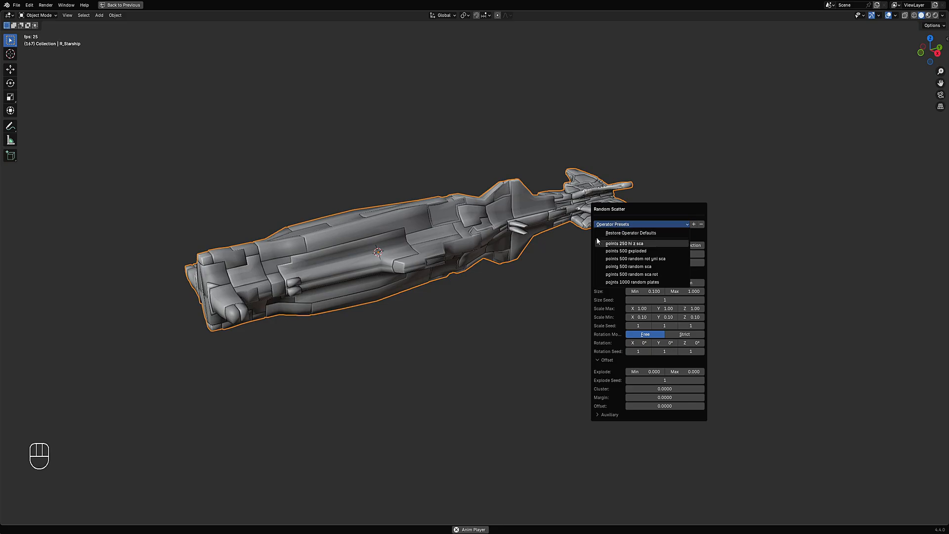
pyautogui.click(632, 274)
# - Apply Random Cells with the 'pool 100 indv depth' preset and reopen its adjustment panel
pyautogui.hotkey('shift', 'q')
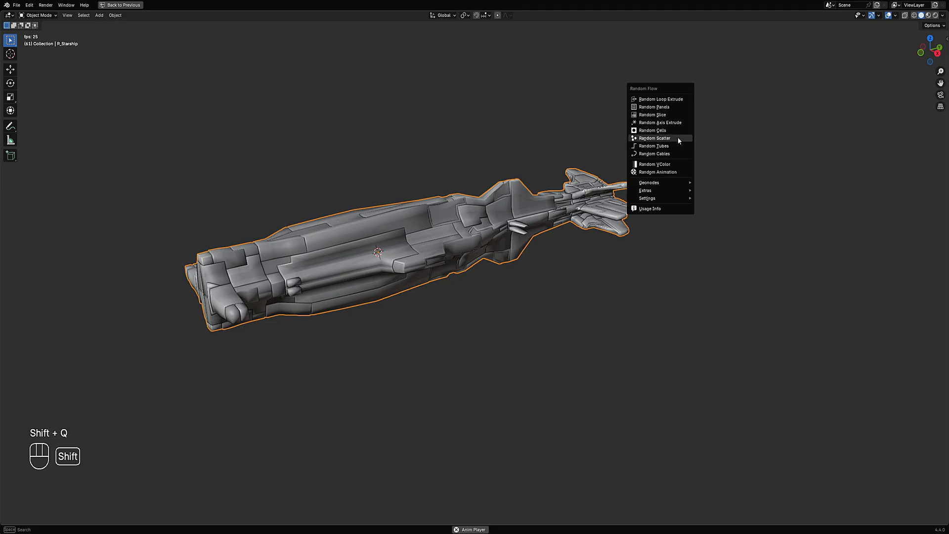
pyautogui.click(680, 144)
pyautogui.click(711, 154)
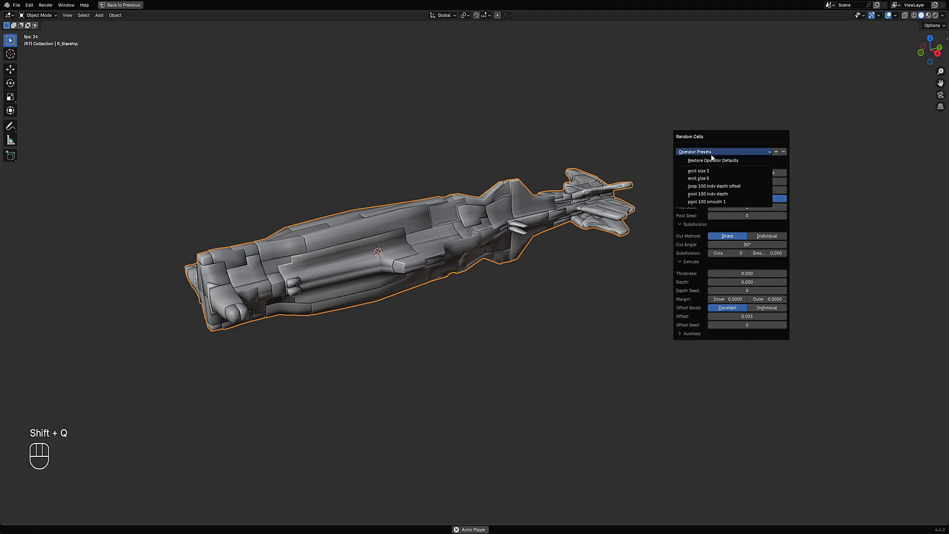
pyautogui.click(713, 194)
pyautogui.moveTo(714, 195); pyautogui.dragTo(582, 221, button='middle')
pyautogui.press('F9')
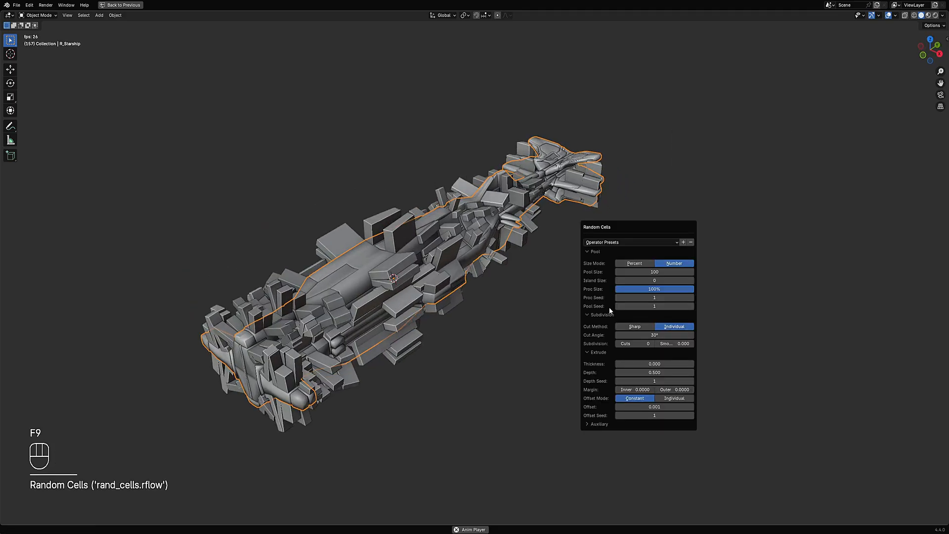
# - Set the Random Cells Depth Seed to 5 and Pool Size to 11
pyautogui.keyDown('ctrl'); pyautogui.scroll(1, 637, 380); pyautogui.keyUp('ctrl')
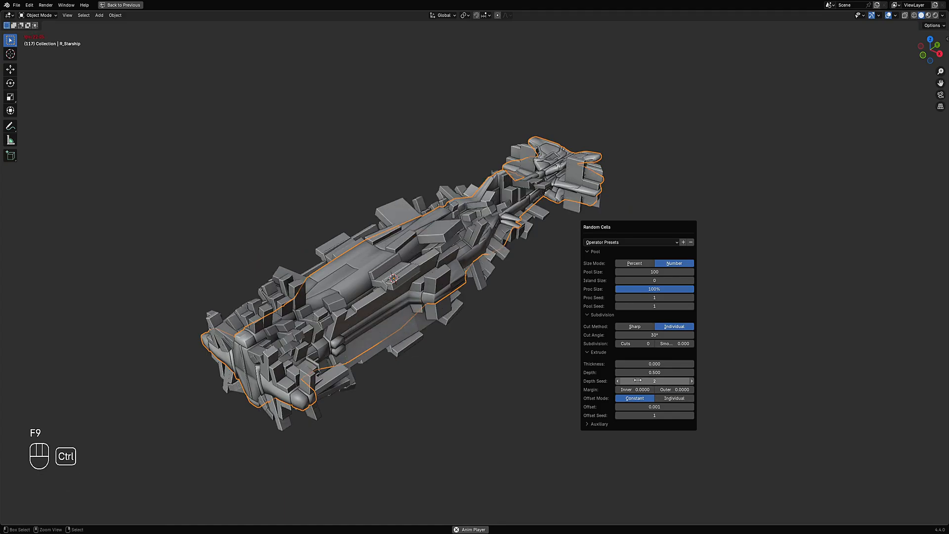
pyautogui.keyDown('ctrl'); pyautogui.scroll(3, 638, 380); pyautogui.keyUp('ctrl')
pyautogui.keyDown('ctrl'); pyautogui.scroll(1, 638, 343); pyautogui.keyUp('ctrl')
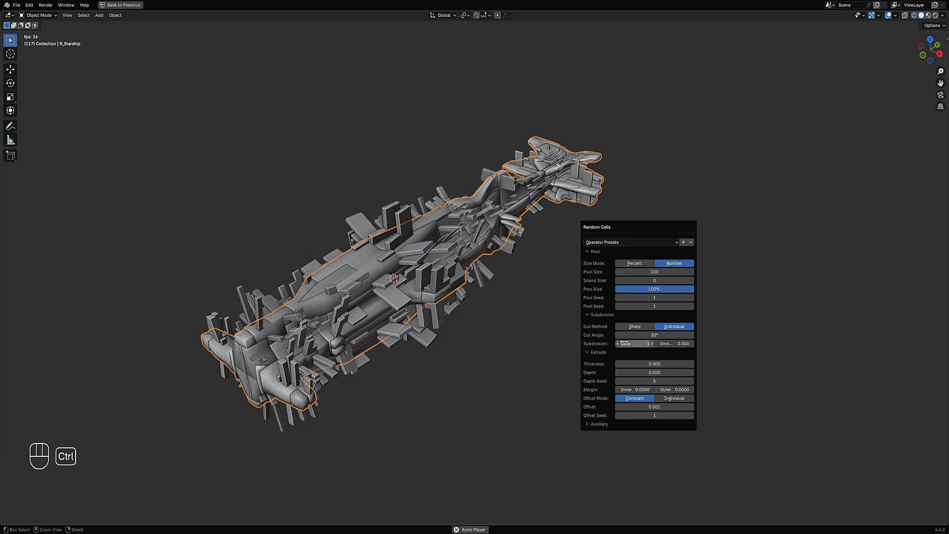
pyautogui.keyDown('shift'); pyautogui.moveTo(664, 272); pyautogui.dragTo(628, 272); pyautogui.keyUp('shift')
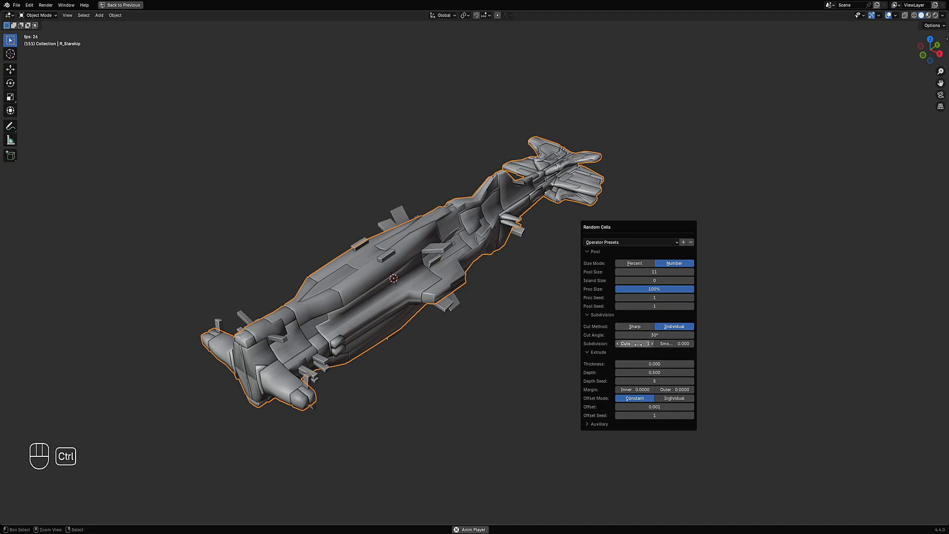
# - Set the Random Cells subdivision Cuts to 8, Depth to 0.272 and Thickness to 0.002
pyautogui.keyDown('ctrl'); pyautogui.scroll(1, 638, 344); pyautogui.keyUp('ctrl')
pyautogui.keyDown('ctrl'); pyautogui.scroll(3, 638, 344); pyautogui.keyUp('ctrl')
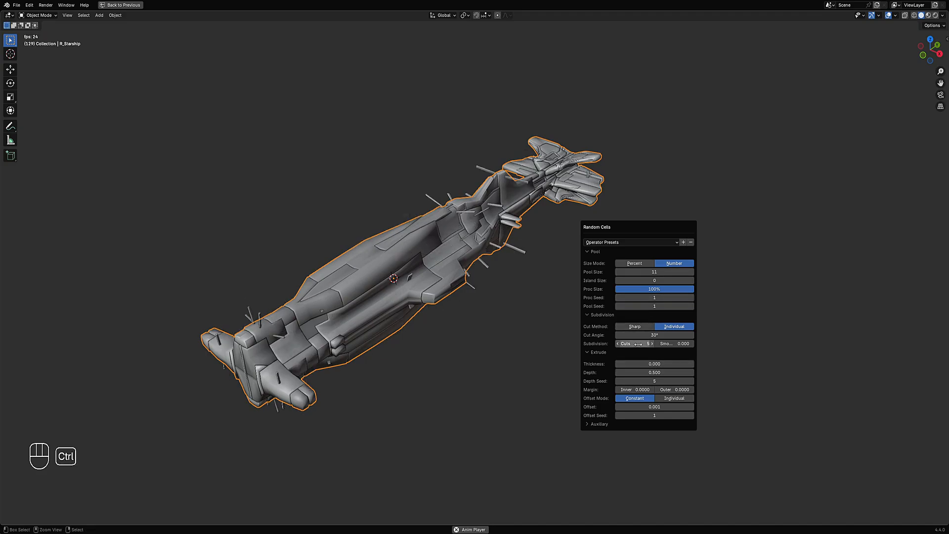
pyautogui.keyDown('ctrl'); pyautogui.scroll(3, 638, 344); pyautogui.keyUp('ctrl')
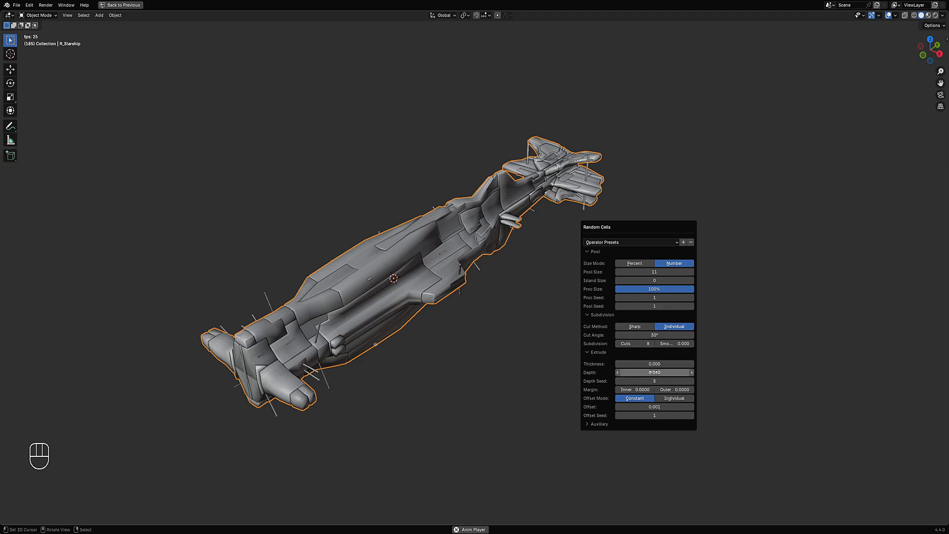
pyautogui.keyDown('shift'); pyautogui.moveTo(654, 372); pyautogui.dragTo(655, 372); pyautogui.keyUp('shift')
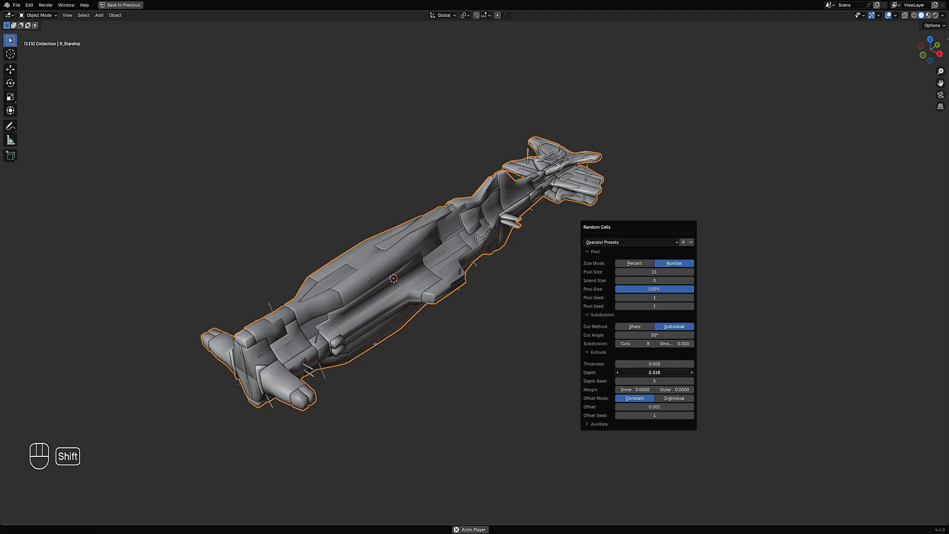
pyautogui.keyDown('shift'); pyautogui.moveTo(656, 372); pyautogui.dragTo(643, 372); pyautogui.keyUp('shift')
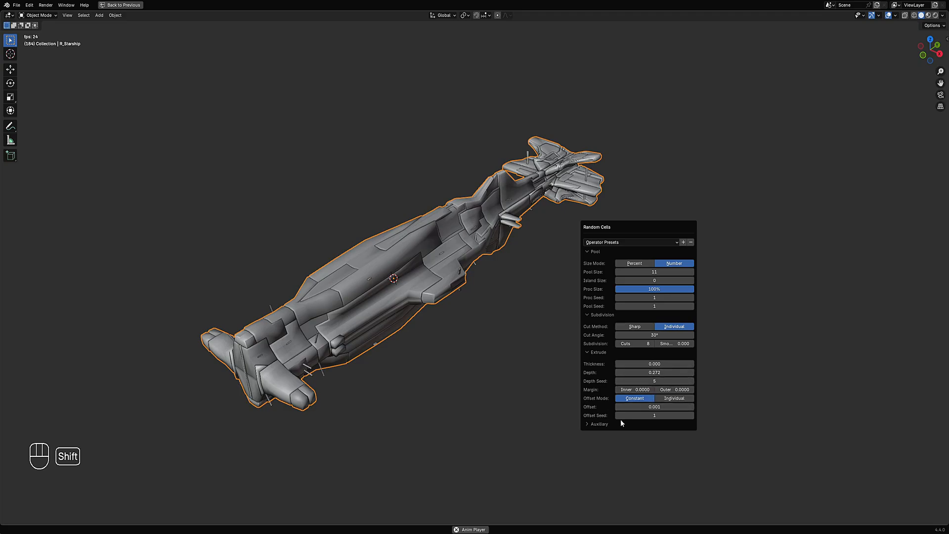
pyautogui.keyDown('shift'); pyautogui.moveTo(643, 364); pyautogui.dragTo(633, 364); pyautogui.keyUp('shift')
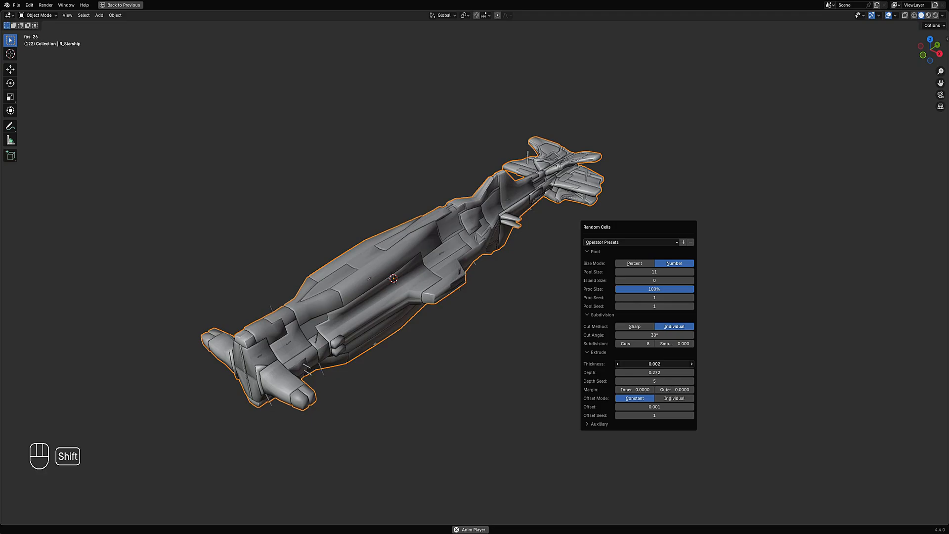
pyautogui.keyDown('shift'); pyautogui.moveTo(643, 364); pyautogui.dragTo(643, 364); pyautogui.keyUp('shift')
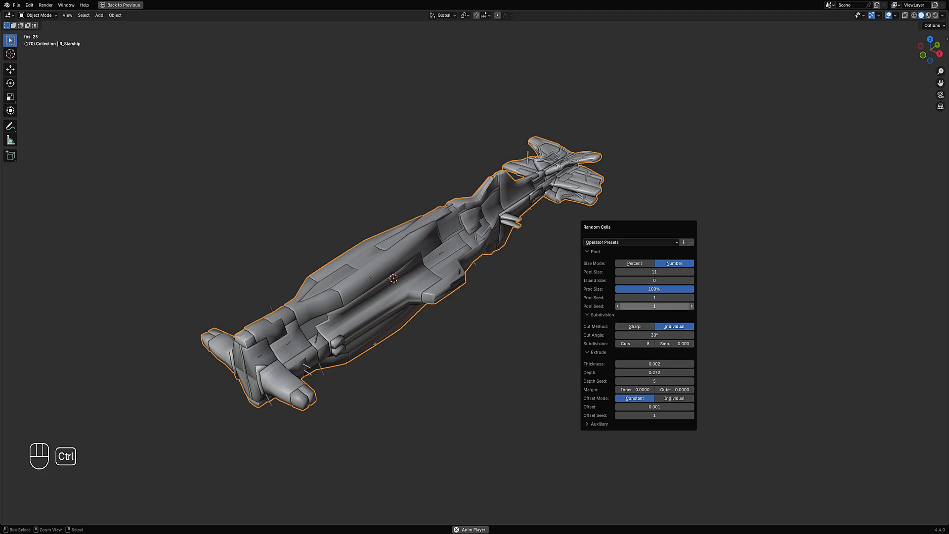
# - Set the Random Cells Pool Seed to 12 and Pool Size to 20
pyautogui.keyDown('ctrl'); pyautogui.scroll(4, 644, 307); pyautogui.keyUp('ctrl')
pyautogui.keyDown('ctrl'); pyautogui.scroll(7, 643, 307); pyautogui.keyUp('ctrl')
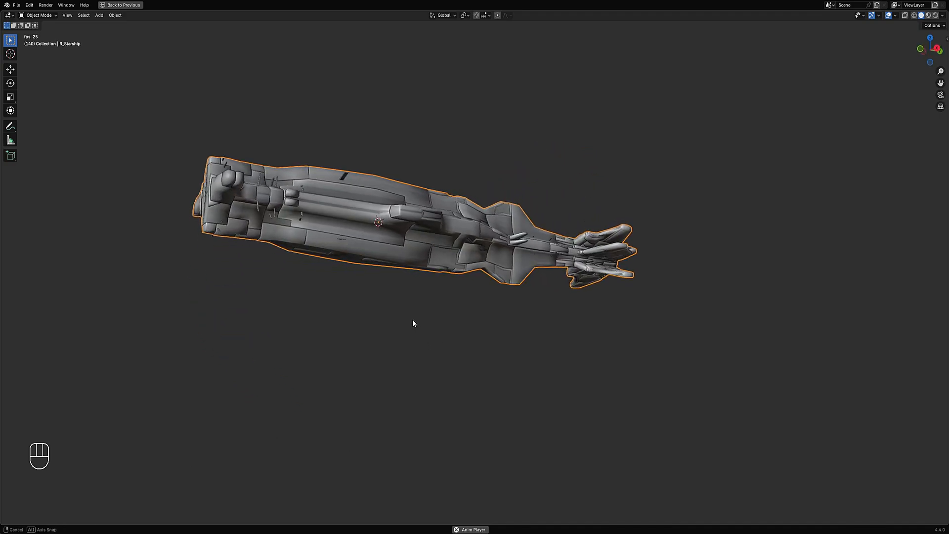
pyautogui.press('F9')
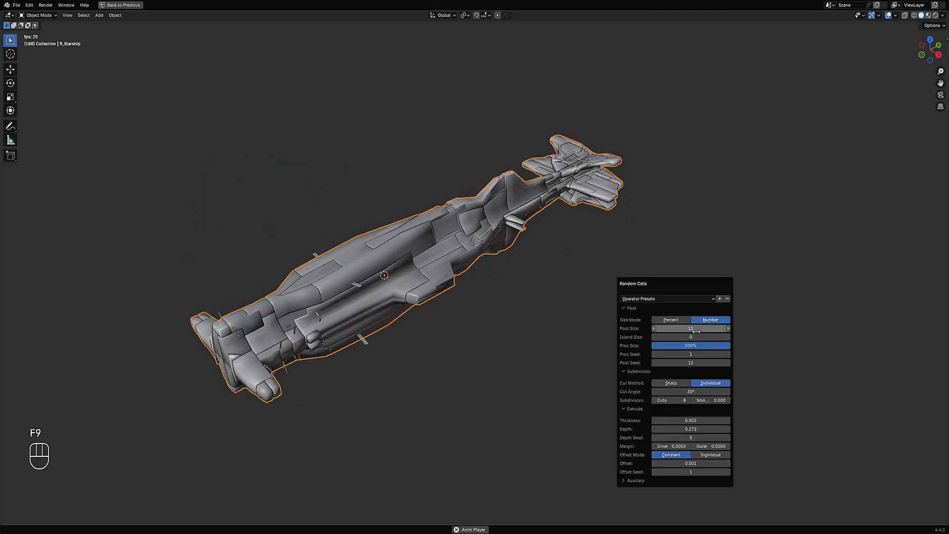
pyautogui.click(694, 330)
pyautogui.write('20')
pyautogui.press('Return')
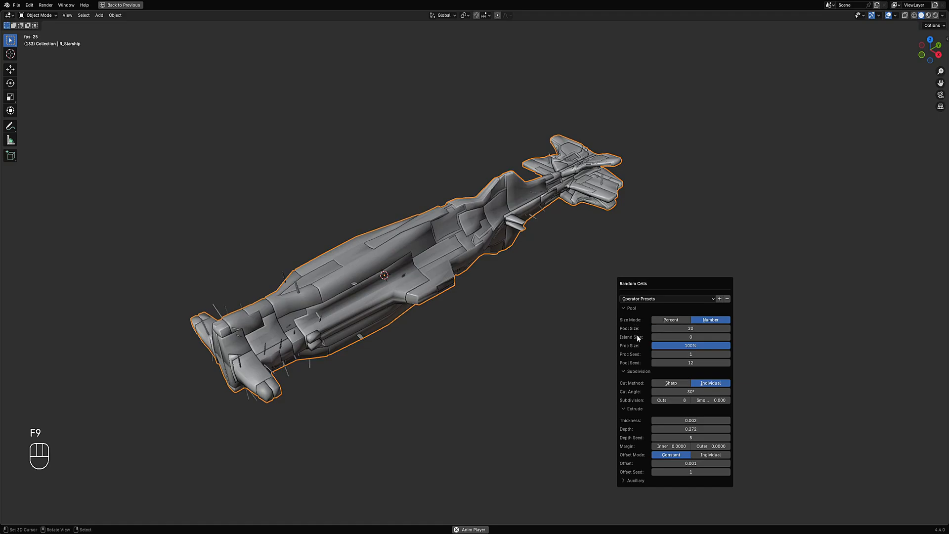
# - Change the Random Cells Pool Seed and set Pool Size to 10
pyautogui.keyDown('ctrl'); pyautogui.scroll(3, 697, 360); pyautogui.keyUp('ctrl')
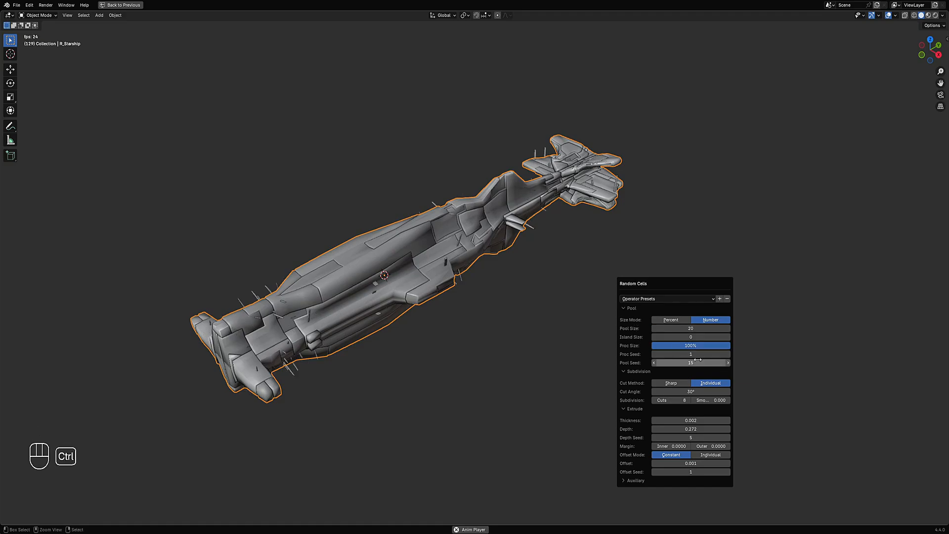
pyautogui.click(694, 329)
pyautogui.write('10')
pyautogui.press('Return')
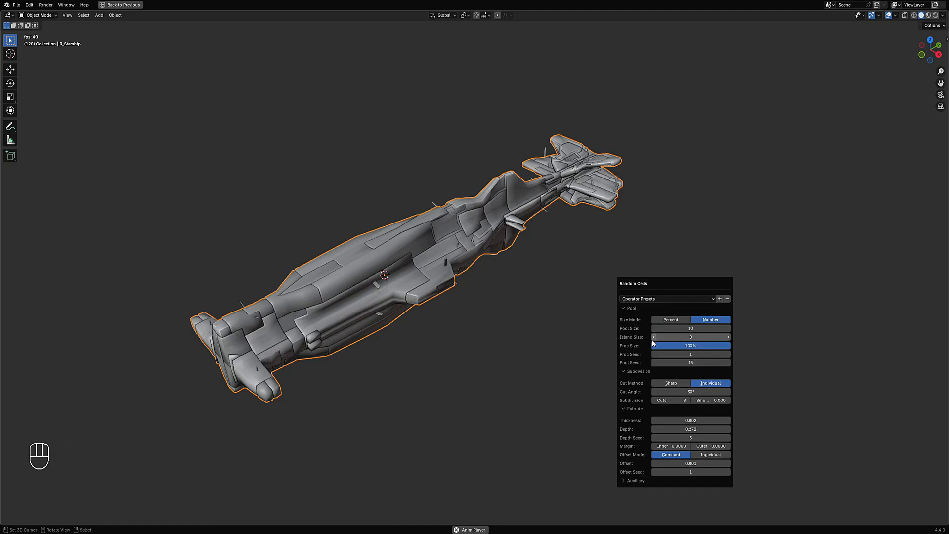
# - Reopen the Random Cells settings and cycle the Pool Seed to another value
pyautogui.keyDown('ctrl'); pyautogui.scroll(6, 692, 363); pyautogui.keyUp('ctrl')
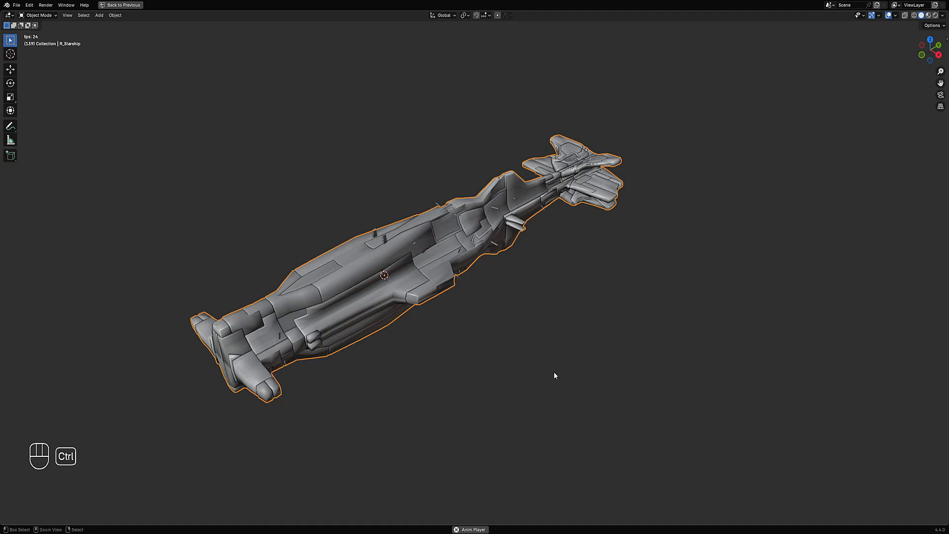
pyautogui.moveTo(554, 372); pyautogui.dragTo(525, 240, button='middle')
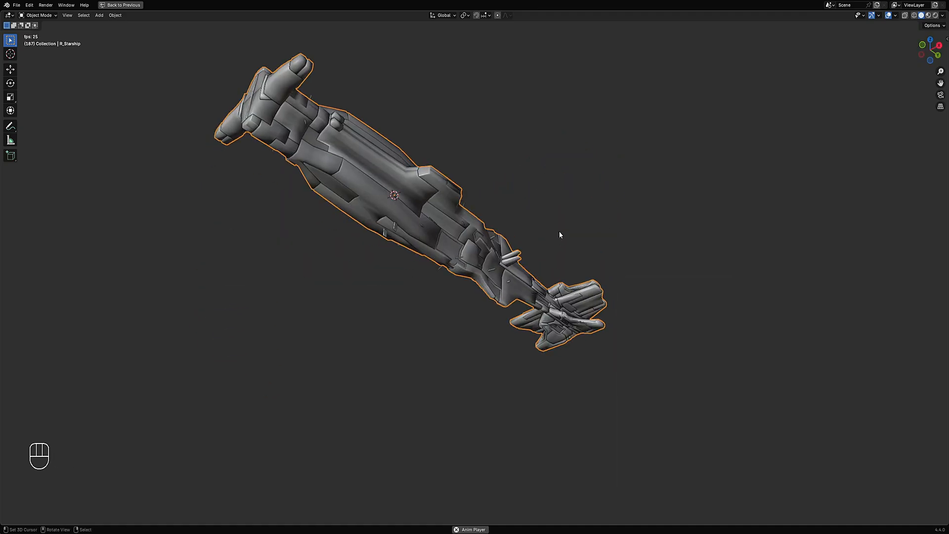
pyautogui.press('F9')
pyautogui.moveTo(592, 219); pyautogui.dragTo(673, 187)
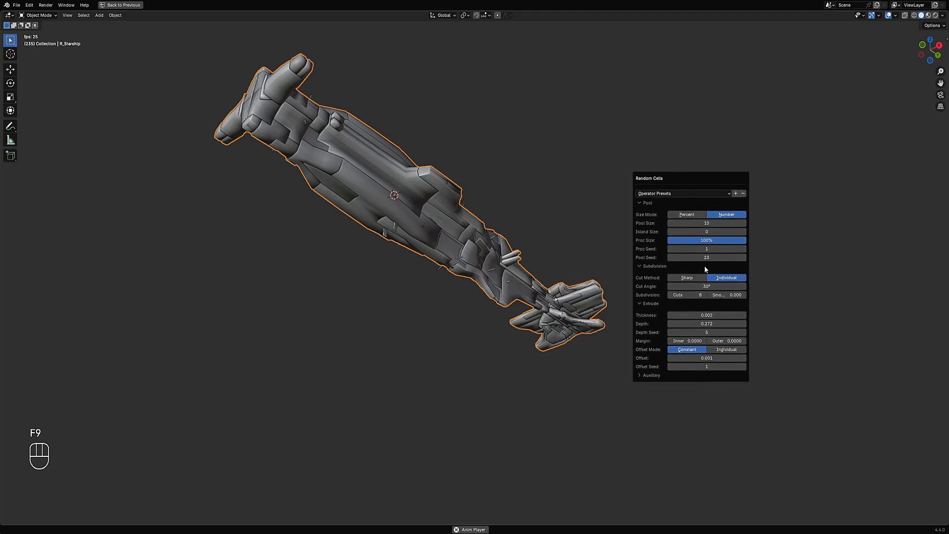
pyautogui.keyDown('ctrl'); pyautogui.scroll(1, 706, 259); pyautogui.keyUp('ctrl')
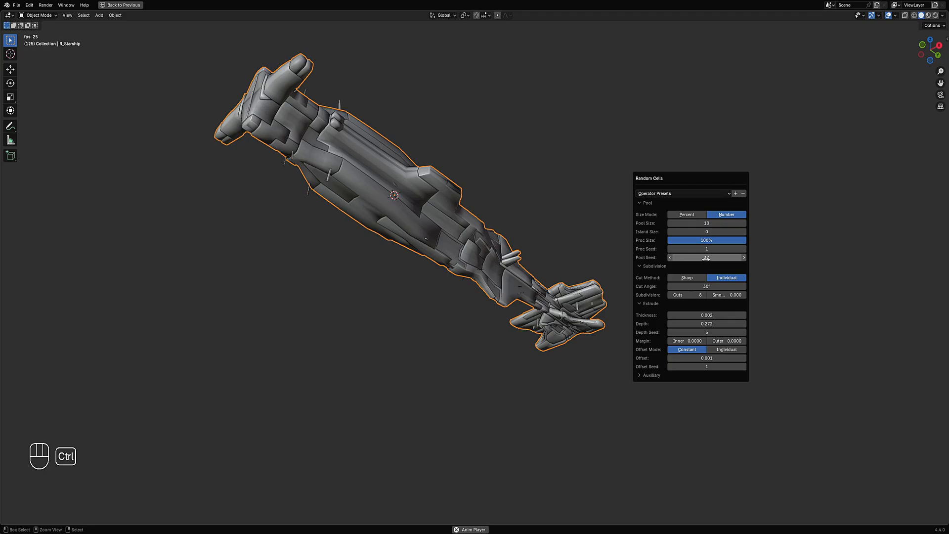
# - Cycle the Random Cells Pool Seed and set the subdivision Cuts to 9
pyautogui.keyDown('ctrl'); pyautogui.scroll(1, 706, 258); pyautogui.keyUp('ctrl')
pyautogui.keyDown('ctrl'); pyautogui.scroll(1, 706, 258); pyautogui.keyUp('ctrl')
pyautogui.keyDown('ctrl'); pyautogui.scroll(3, 706, 258); pyautogui.keyUp('ctrl')
pyautogui.keyDown('ctrl'); pyautogui.scroll(1, 706, 258); pyautogui.keyUp('ctrl')
pyautogui.keyDown('ctrl'); pyautogui.scroll(1, 692, 291); pyautogui.keyUp('ctrl')
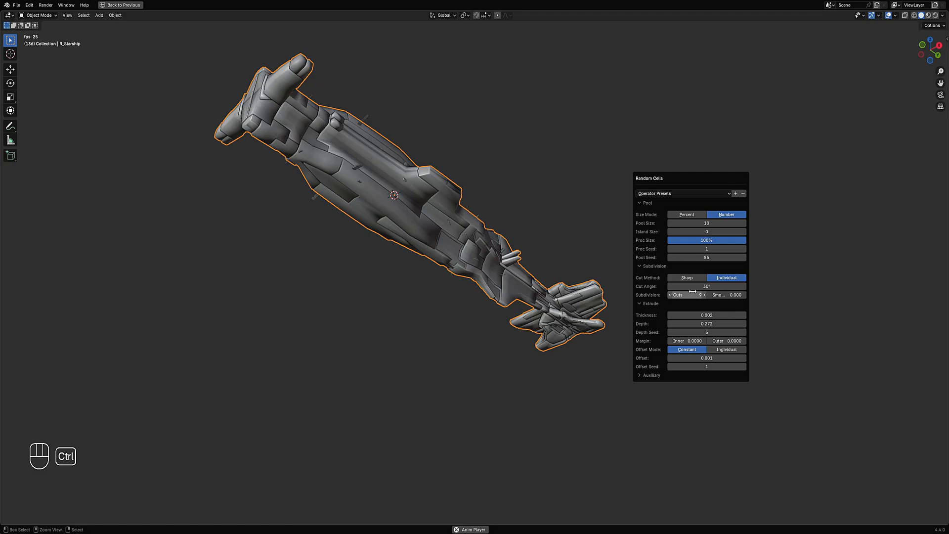
pyautogui.keyDown('ctrl'); pyautogui.scroll(-1, 693, 293); pyautogui.keyUp('ctrl')
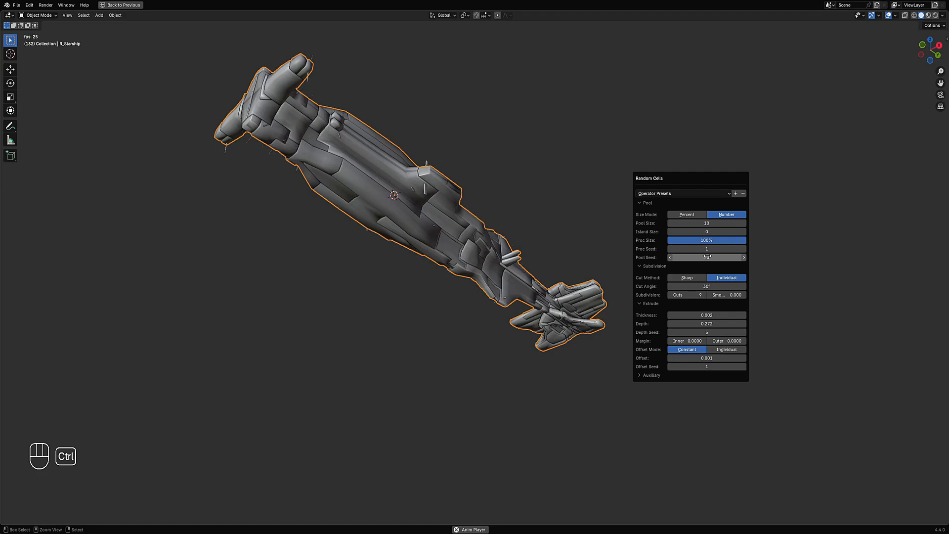
pyautogui.keyDown('ctrl'); pyautogui.scroll(2, 707, 257); pyautogui.keyUp('ctrl')
pyautogui.keyDown('ctrl'); pyautogui.scroll(1, 707, 257); pyautogui.keyUp('ctrl')
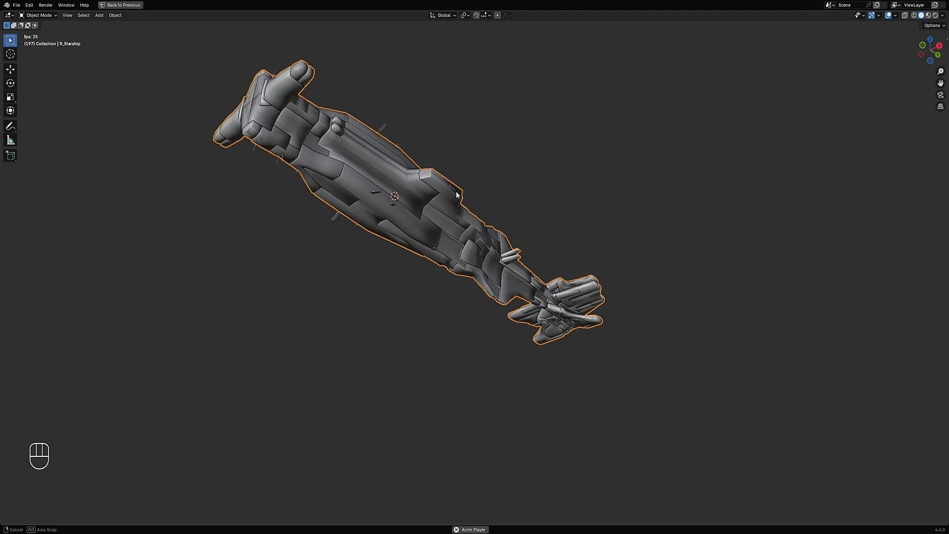
# - Reopen the Random Cells settings and set Depth to 0.248, Cut Angle to 30.2° and Pool Size to 20 with a new Pool Seed
pyautogui.press('F9')
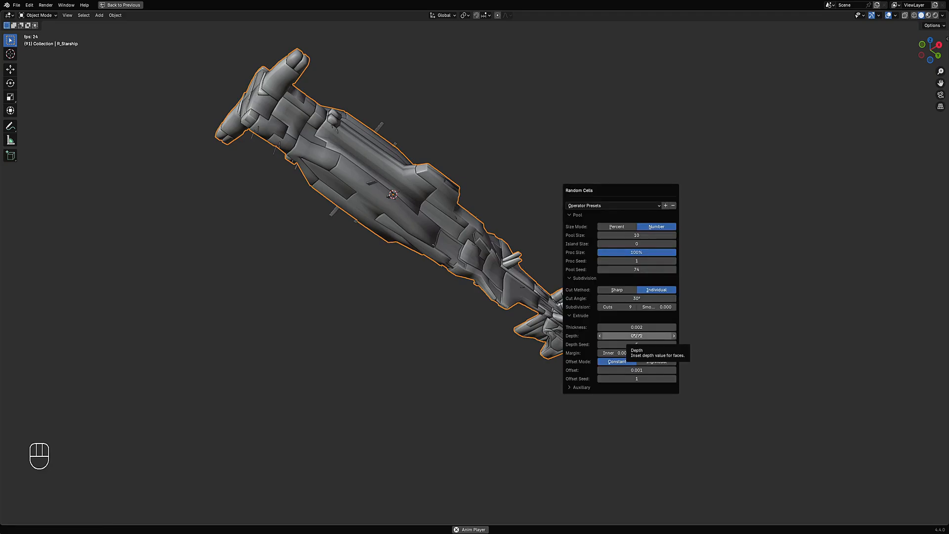
pyautogui.moveTo(637, 336); pyautogui.dragTo(642, 335)
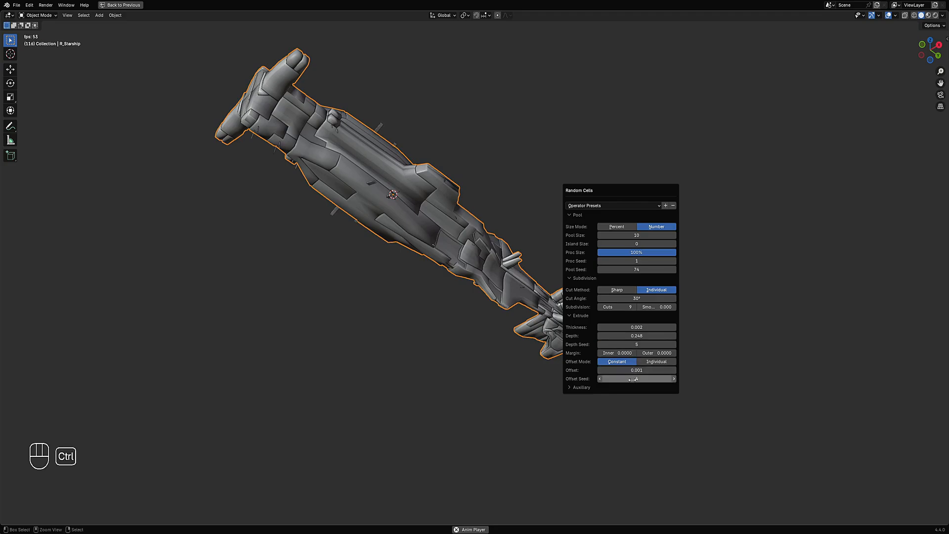
pyautogui.keyDown('ctrl'); pyautogui.scroll(1, 627, 306); pyautogui.keyUp('ctrl')
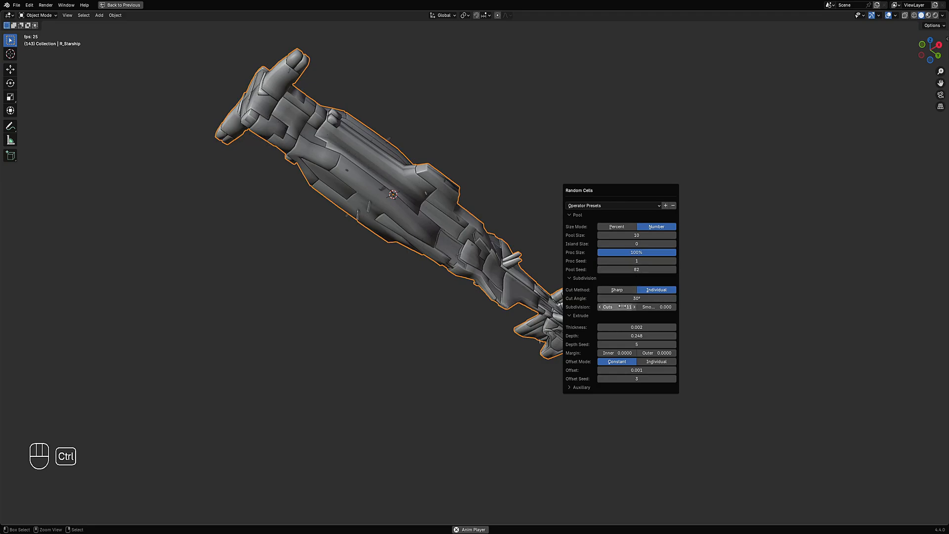
pyautogui.keyDown('ctrl'); pyautogui.scroll(-2, 627, 306); pyautogui.keyUp('ctrl')
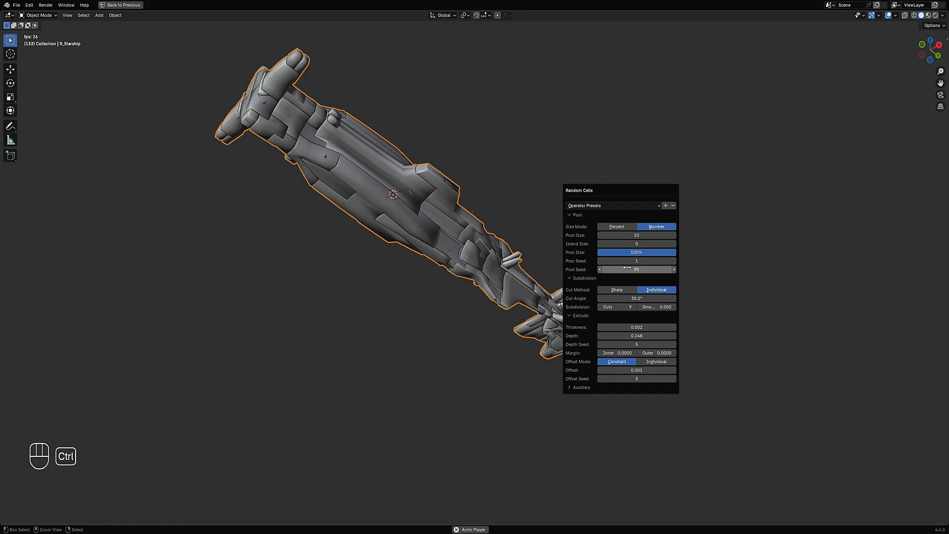
pyautogui.click(637, 235)
pyautogui.press('Return')
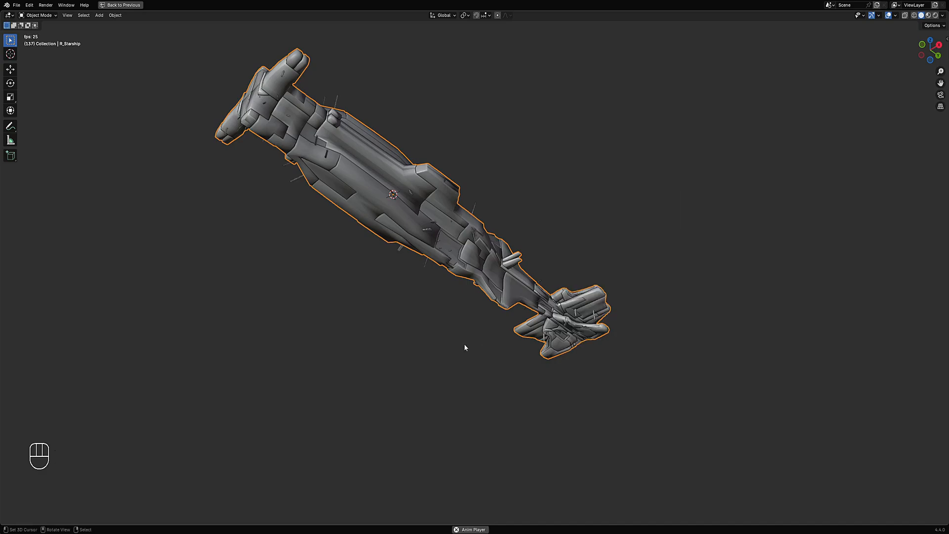
# - Switch the viewport to rendered shading and hide the overlays
pyautogui.press('z')
pyautogui.click(459, 253)
pyautogui.hotkey('shift', 'alt', 'z')
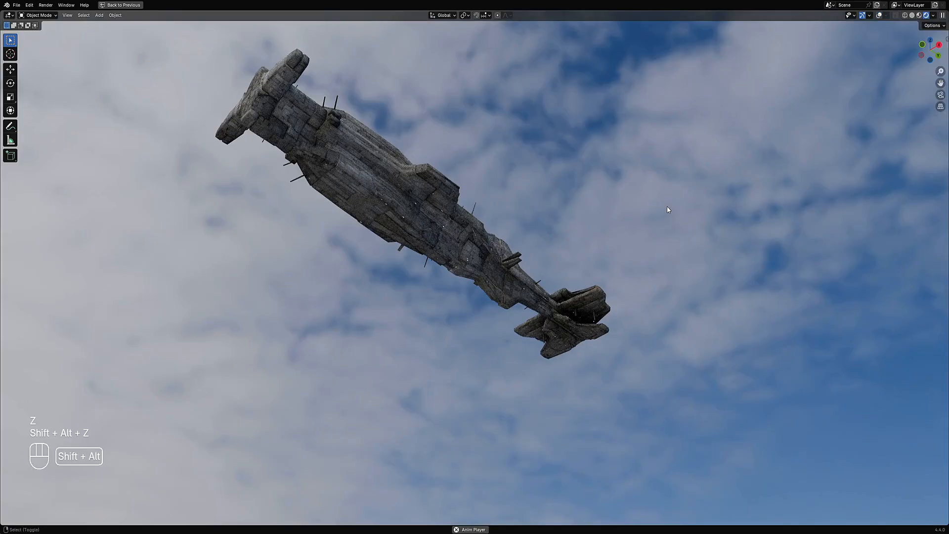
# - Reopen the Random Cells settings and step the Pool Seed up to 103
pyautogui.press('F9')
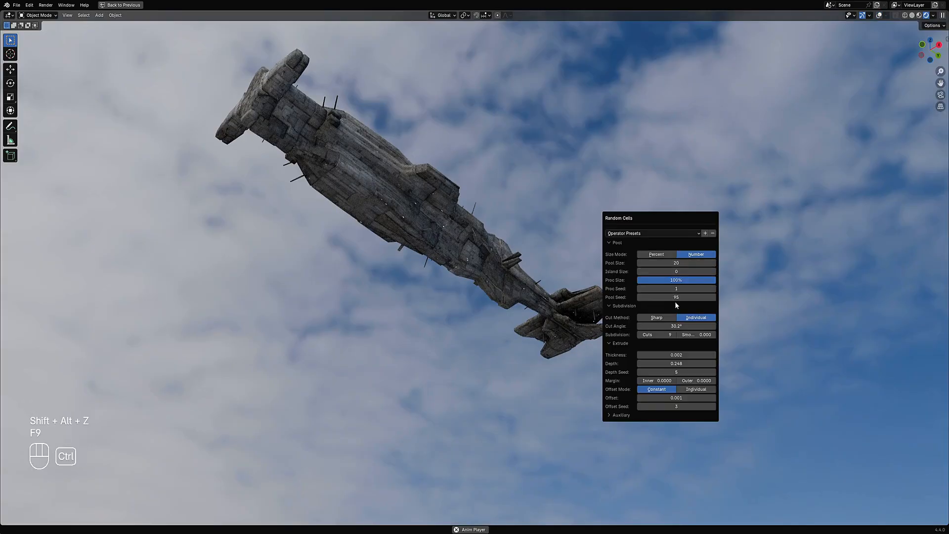
pyautogui.keyDown('ctrl'); pyautogui.scroll(2, 678, 297); pyautogui.keyUp('ctrl')
pyautogui.keyDown('ctrl'); pyautogui.scroll(3, 678, 297); pyautogui.keyUp('ctrl')
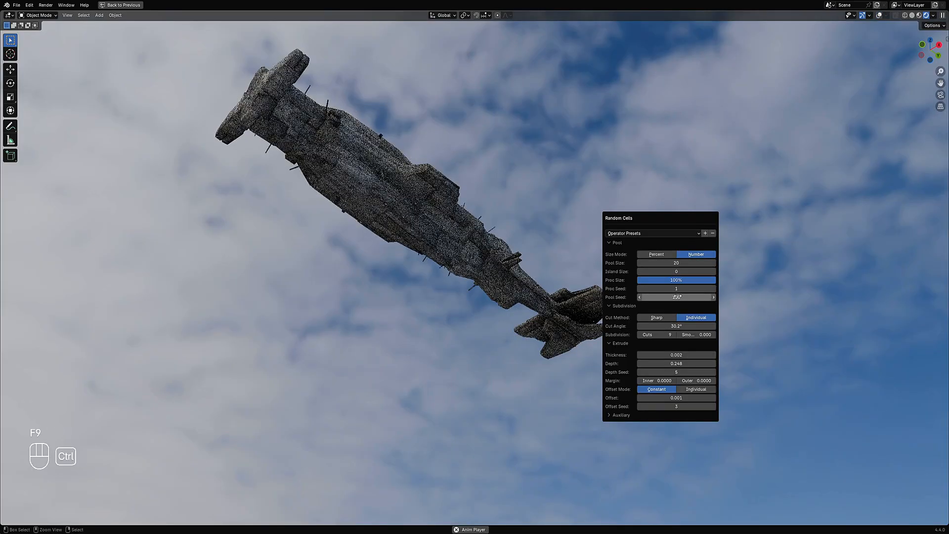
pyautogui.keyDown('ctrl'); pyautogui.scroll(1, 677, 297); pyautogui.keyUp('ctrl')
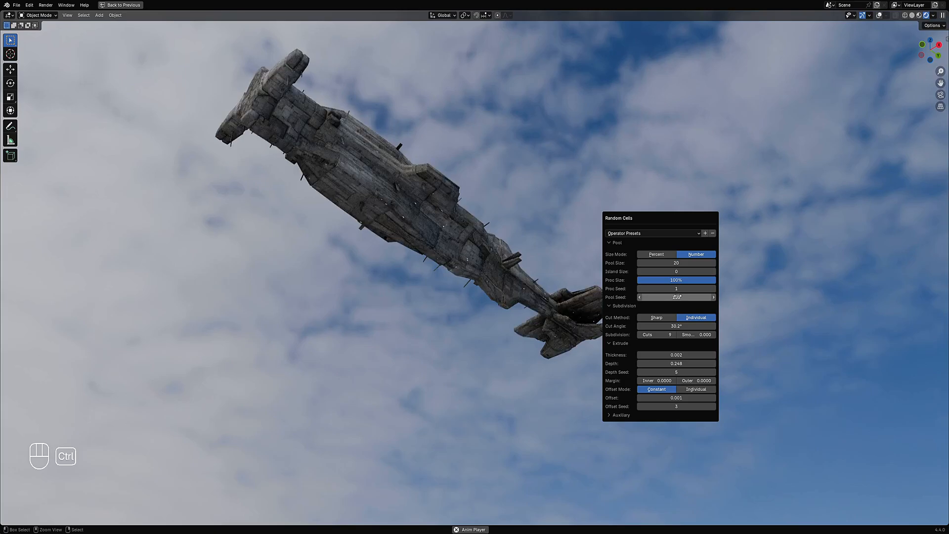
# - Reopen the Random Cells settings and step the Pool Seed up to 123
pyautogui.moveTo(438, 235); pyautogui.dragTo(544, 239, button='middle')
pyautogui.press('F9')
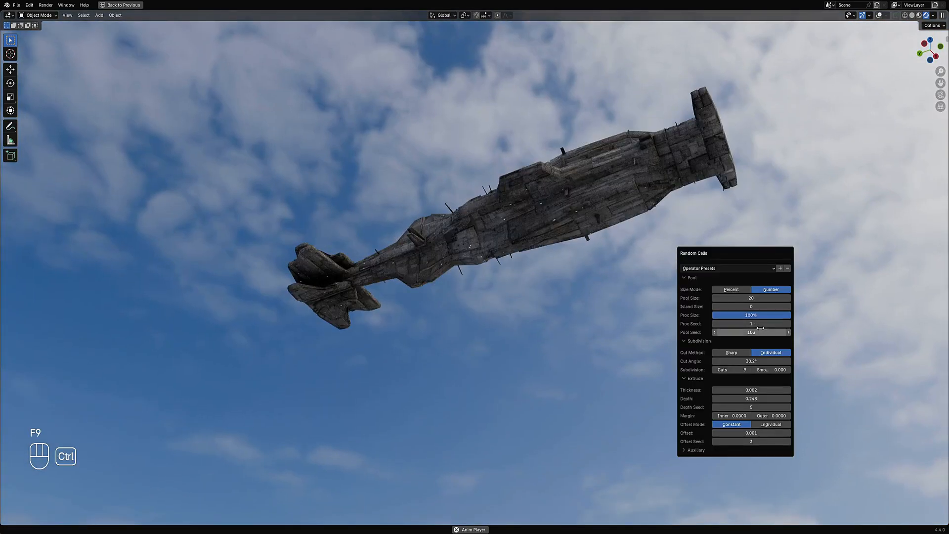
pyautogui.keyDown('ctrl'); pyautogui.scroll(4, 762, 331); pyautogui.keyUp('ctrl')
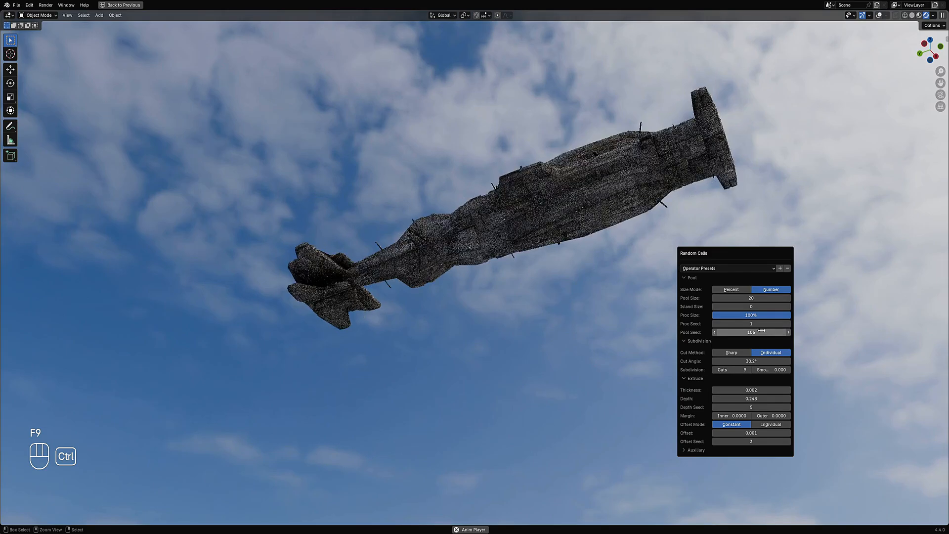
pyautogui.keyDown('ctrl'); pyautogui.scroll(6, 761, 332); pyautogui.keyUp('ctrl')
pyautogui.keyDown('ctrl'); pyautogui.scroll(2, 762, 331); pyautogui.keyUp('ctrl')
pyautogui.keyDown('ctrl'); pyautogui.scroll(5, 762, 332); pyautogui.keyUp('ctrl')
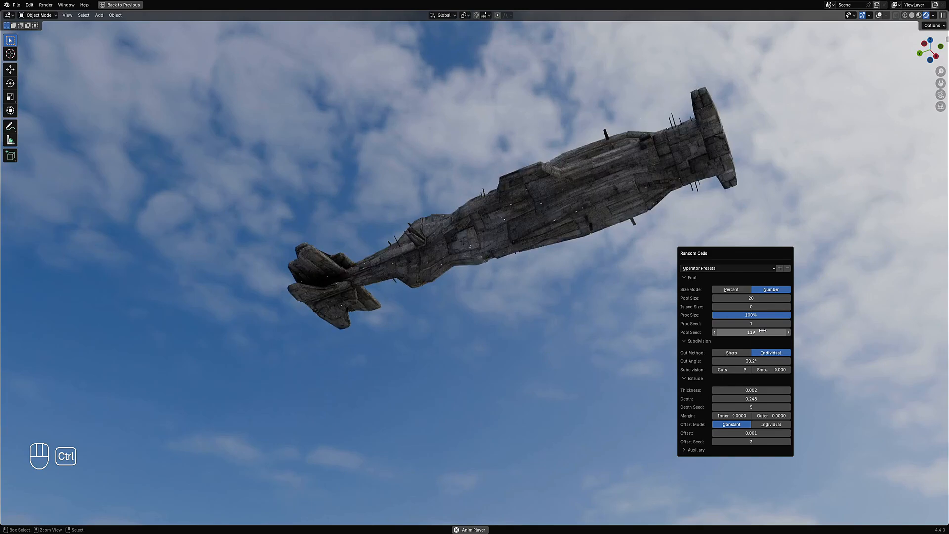
pyautogui.keyDown('ctrl'); pyautogui.scroll(2, 762, 332); pyautogui.keyUp('ctrl')
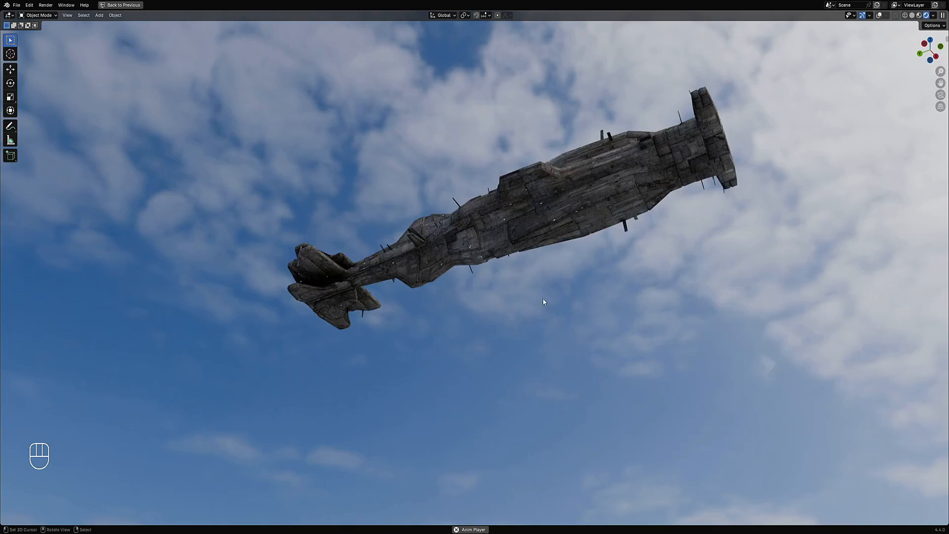
# - Reopen the Random Cells settings and set the Pool Seed to 133
pyautogui.moveTo(546, 296); pyautogui.dragTo(741, 276, button='middle')
pyautogui.press('F9')
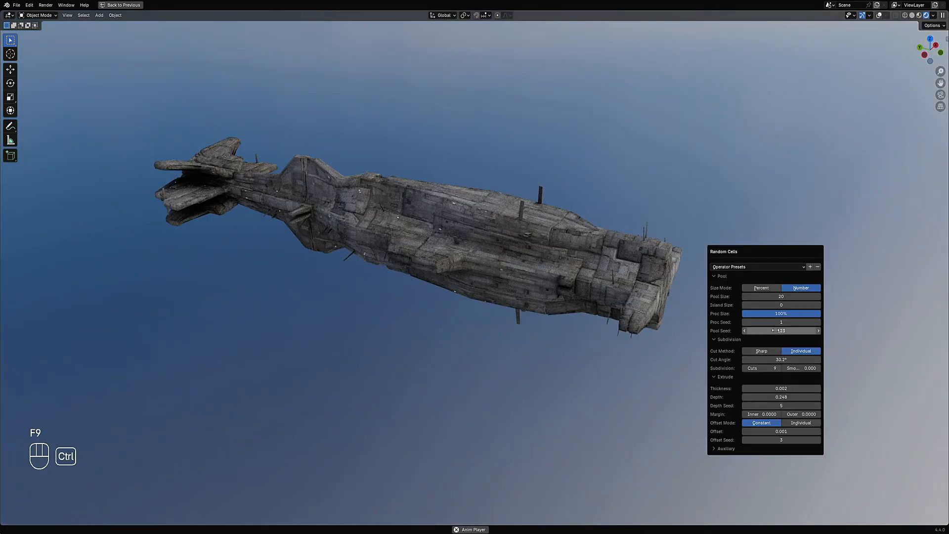
pyautogui.keyDown('ctrl'); pyautogui.scroll(4, 775, 331); pyautogui.keyUp('ctrl')
pyautogui.keyDown('ctrl'); pyautogui.scroll(6, 776, 330); pyautogui.keyUp('ctrl')
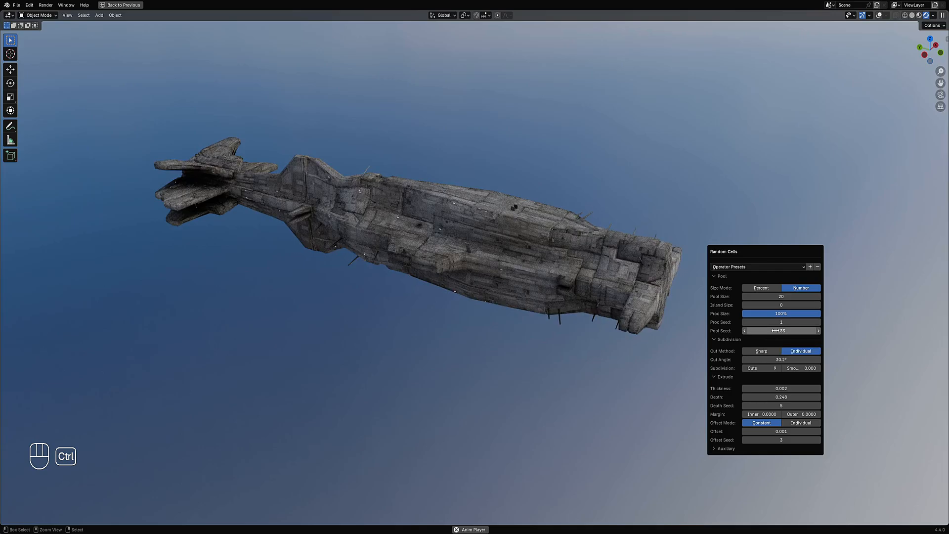
# - Reopen the Random Cells settings and set Depth to 0.153
pyautogui.moveTo(518, 364); pyautogui.dragTo(607, 219, button='middle')
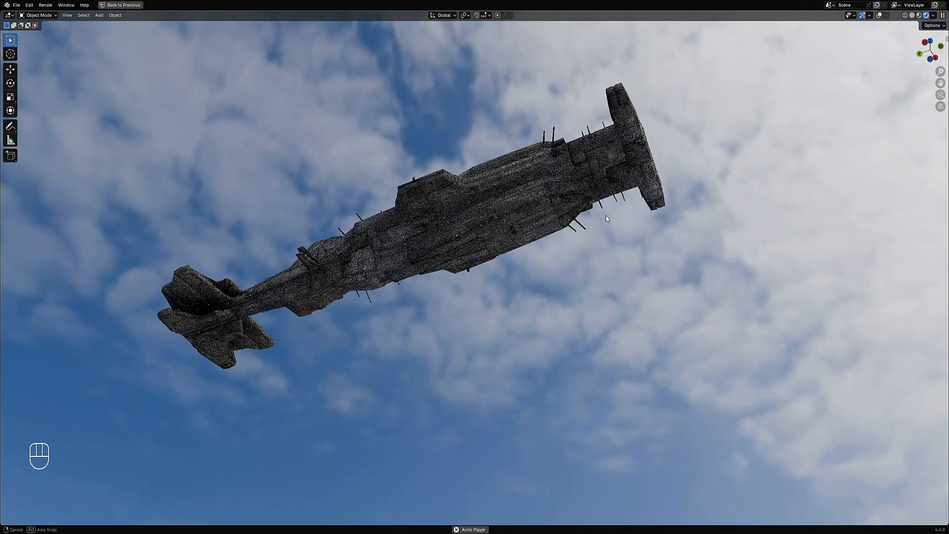
pyautogui.press('F9')
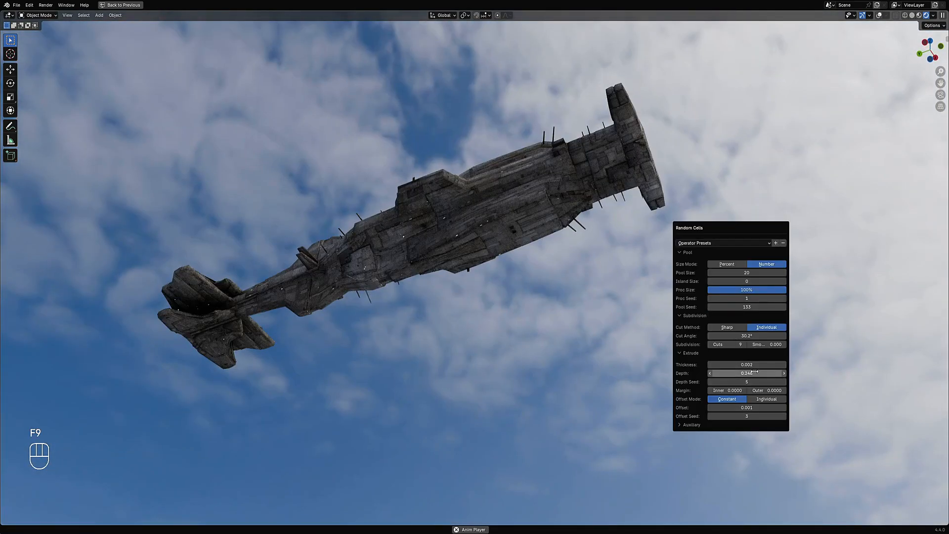
pyautogui.moveTo(754, 372); pyautogui.dragTo(739, 371)
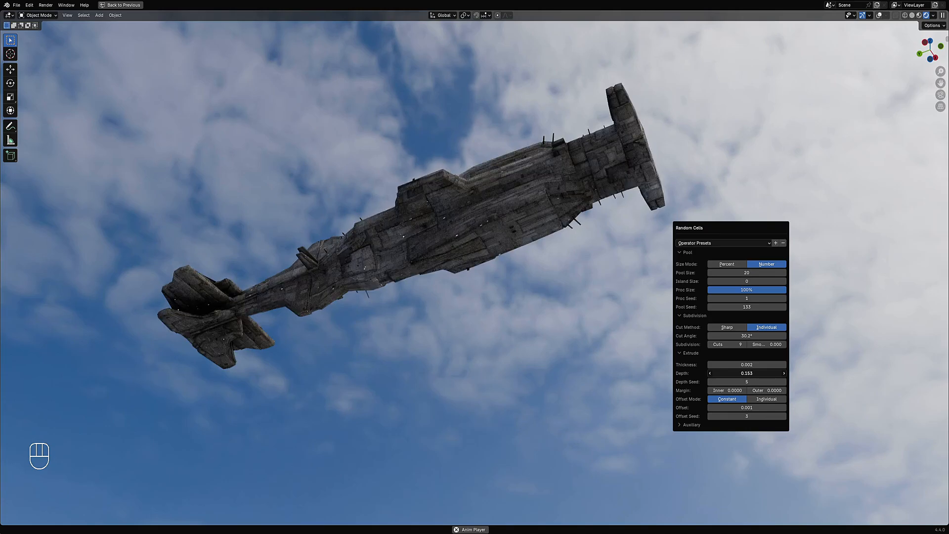
# - Switch back to solid shading, restore the overlays and save the file
pyautogui.moveTo(447, 272); pyautogui.dragTo(446, 328, button='middle')
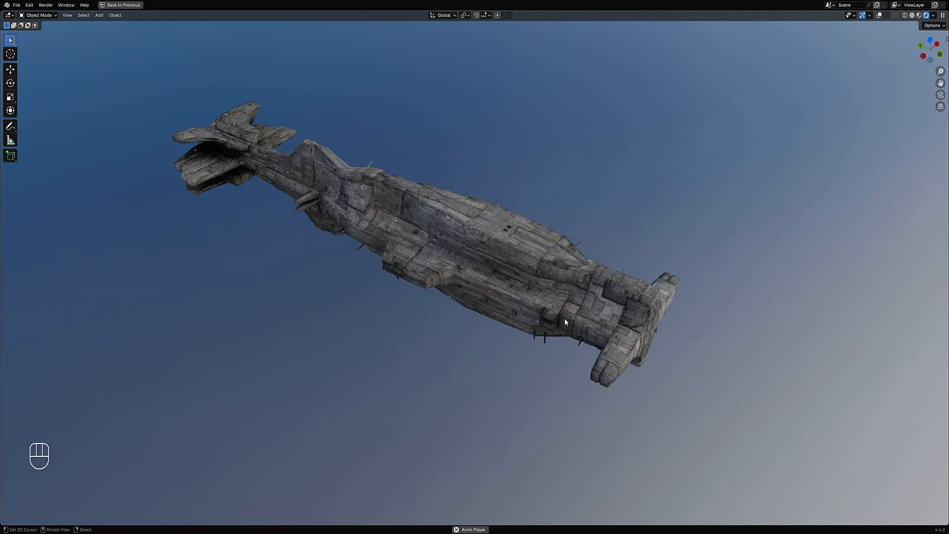
pyautogui.moveTo(573, 318)
pyautogui.mouseDown(button='middle')
pyautogui.moveTo(511, 307)
pyautogui.moveTo(625, 203)
pyautogui.mouseUp(button='middle')
pyautogui.moveTo(569, 260); pyautogui.dragTo(544, 344, button='middle')
pyautogui.press('z')
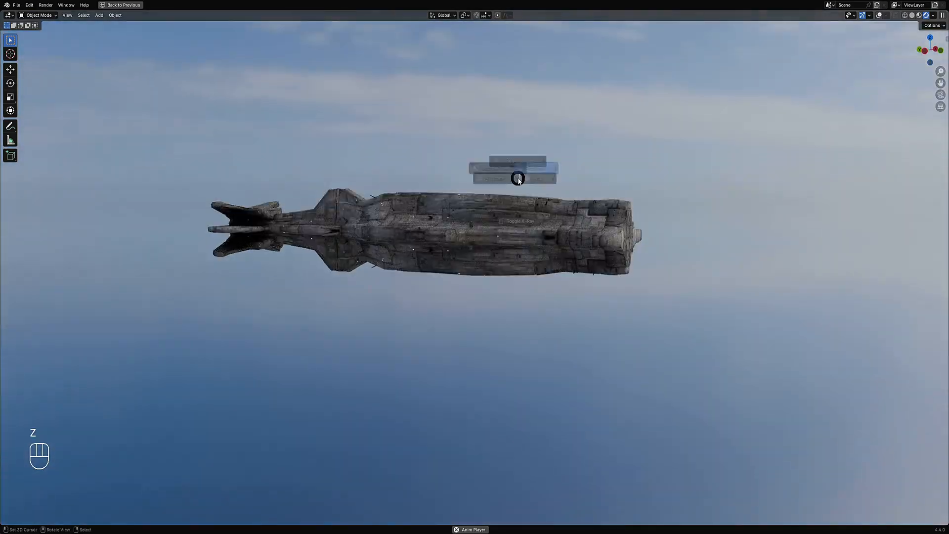
pyautogui.click(566, 181)
pyautogui.moveTo(567, 184); pyautogui.dragTo(577, 202, button='middle')
pyautogui.hotkey('ctrl', 's')
pyautogui.press('Tab')
pyautogui.hotkey('shift', 'alt', 'z')
pyautogui.press('Tab')
pyautogui.hotkey('ctrl', 's')
# - Apply Random Panels to the hull using the preset square angle 20 perc inverted
pyautogui.hotkey('shift', 'q')
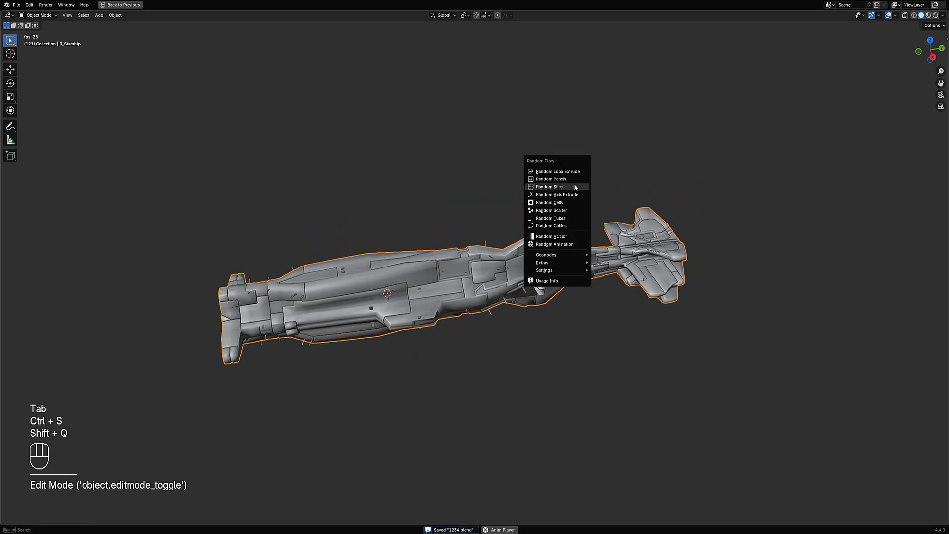
pyautogui.click(574, 186)
pyautogui.click(614, 198)
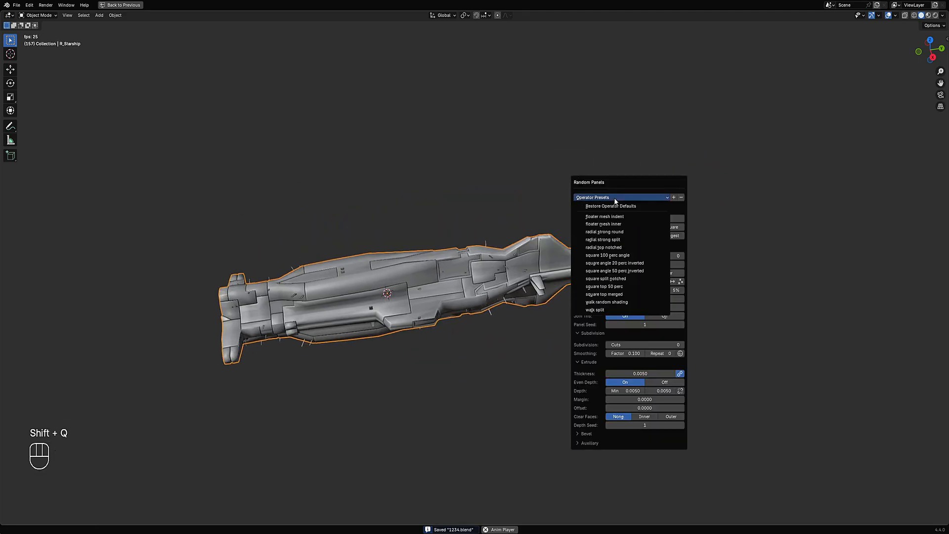
pyautogui.click(618, 263)
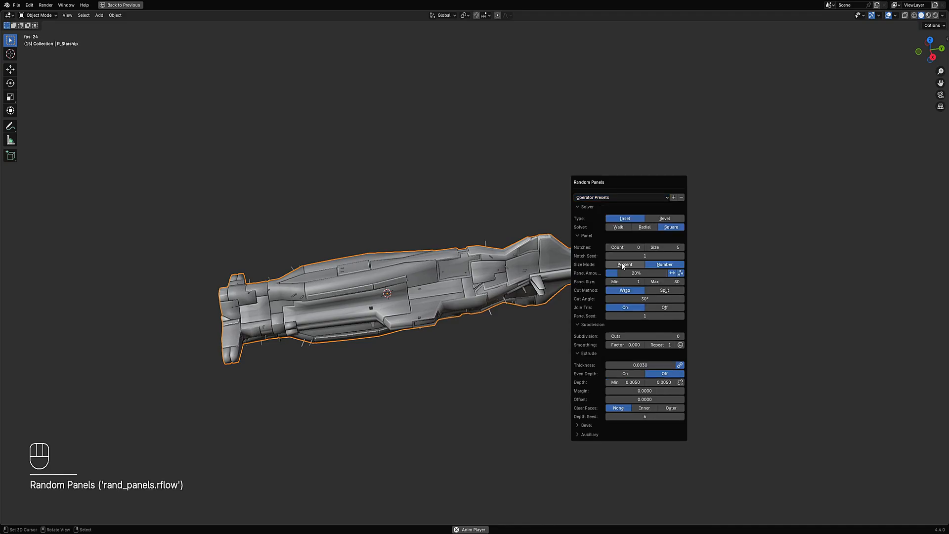
# - Set the Random Panels subdivision Cuts to 3, turn Even Depth on and reopen the settings
pyautogui.keyDown('ctrl'); pyautogui.scroll(3, 621, 335); pyautogui.keyUp('ctrl')
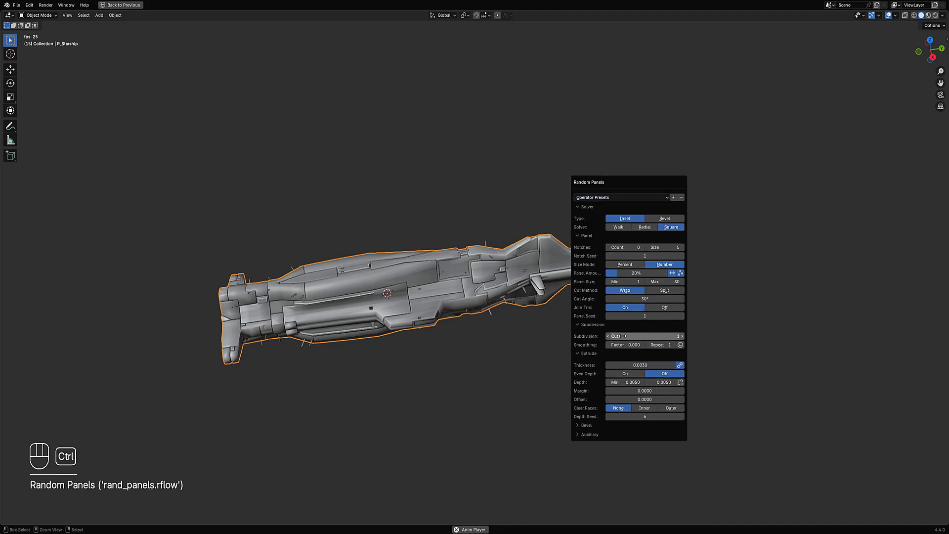
pyautogui.keyDown('ctrl'); pyautogui.scroll(1, 620, 336); pyautogui.keyUp('ctrl')
pyautogui.keyDown('ctrl'); pyautogui.scroll(-1, 621, 335); pyautogui.keyUp('ctrl')
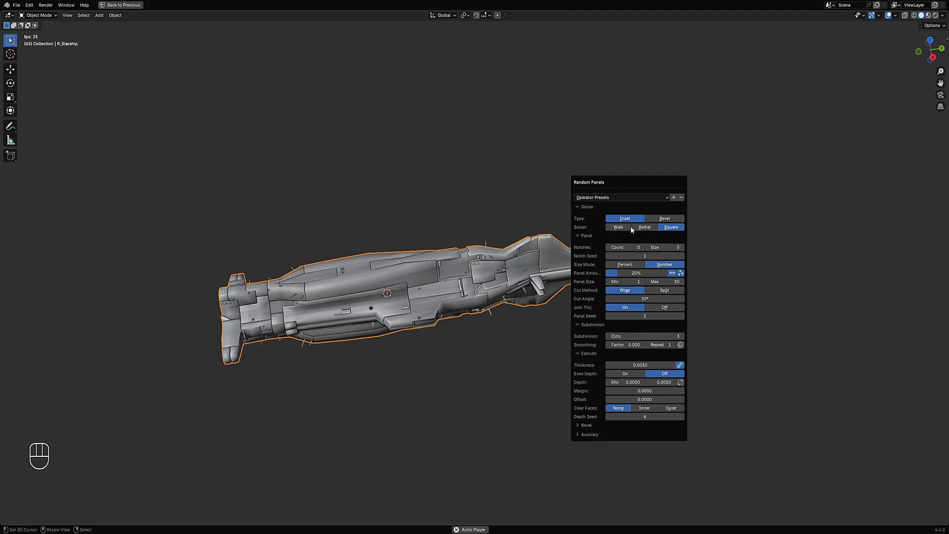
pyautogui.click(636, 373)
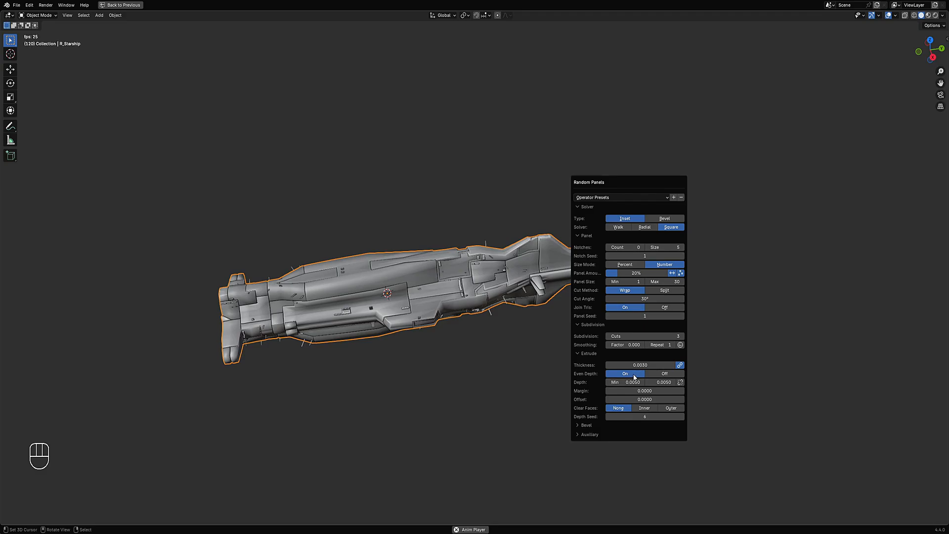
pyautogui.press('space')
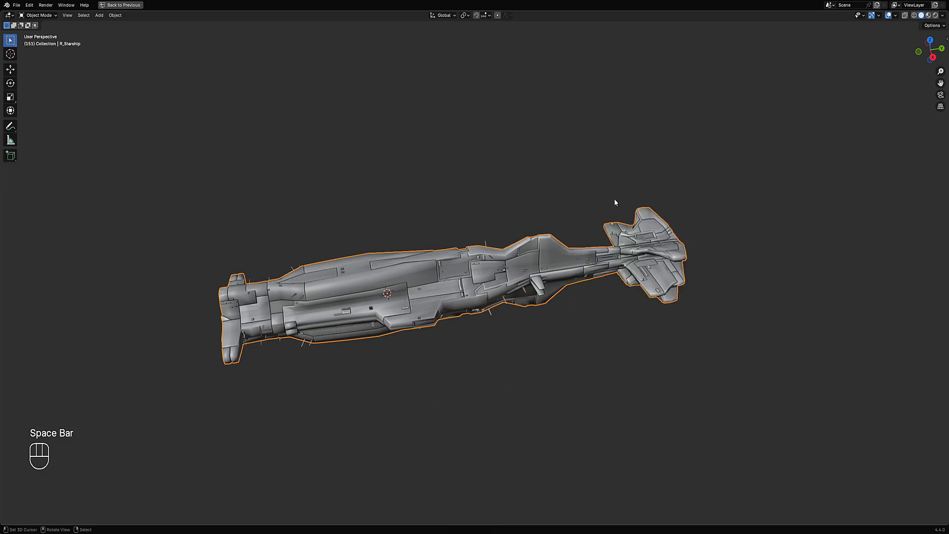
pyautogui.press('F9')
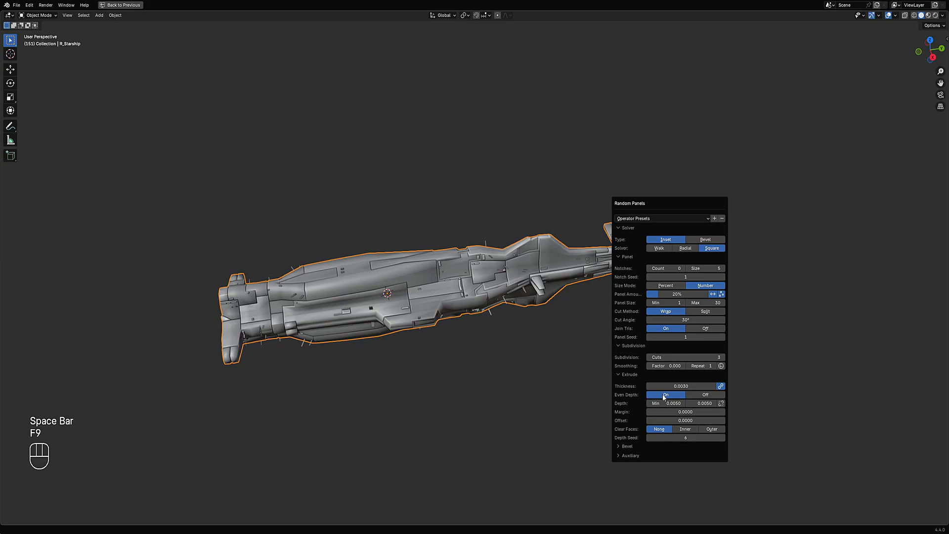
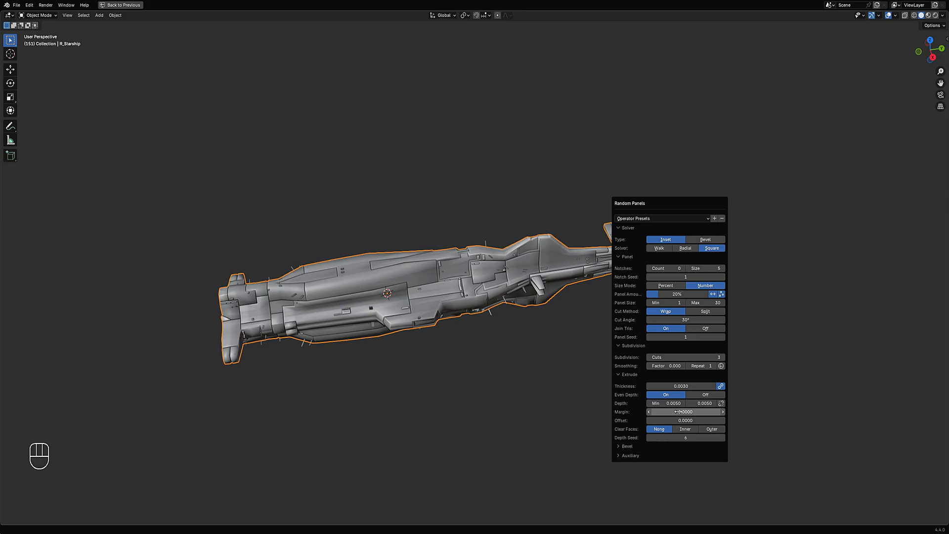
# - Set the Random Panels extrude Thickness to 0.0017
pyautogui.press('shift')
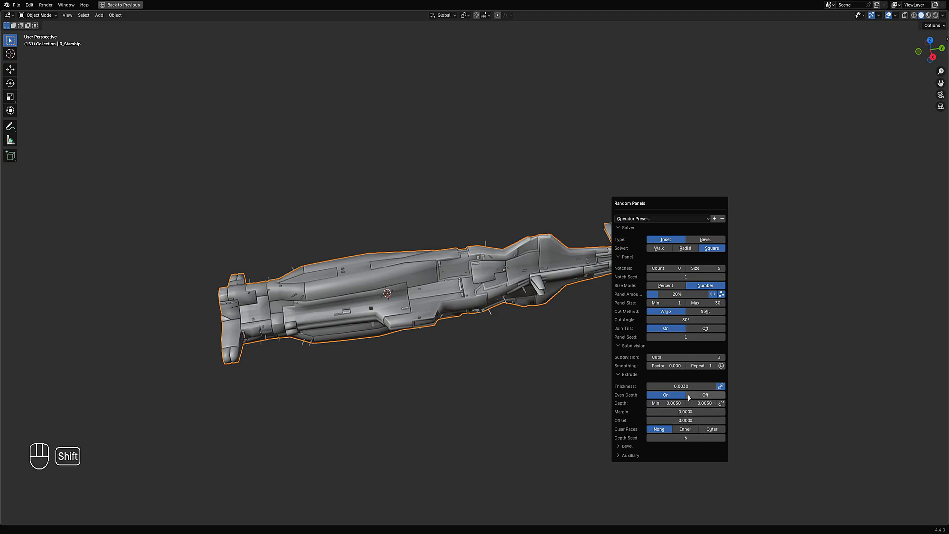
pyautogui.moveTo(689, 386)
pyautogui.keyDown('shift'); pyautogui.mouseDown()
pyautogui.moveTo(673, 387)
pyautogui.moveTo(686, 386)
pyautogui.mouseUp(); pyautogui.keyUp('shift')
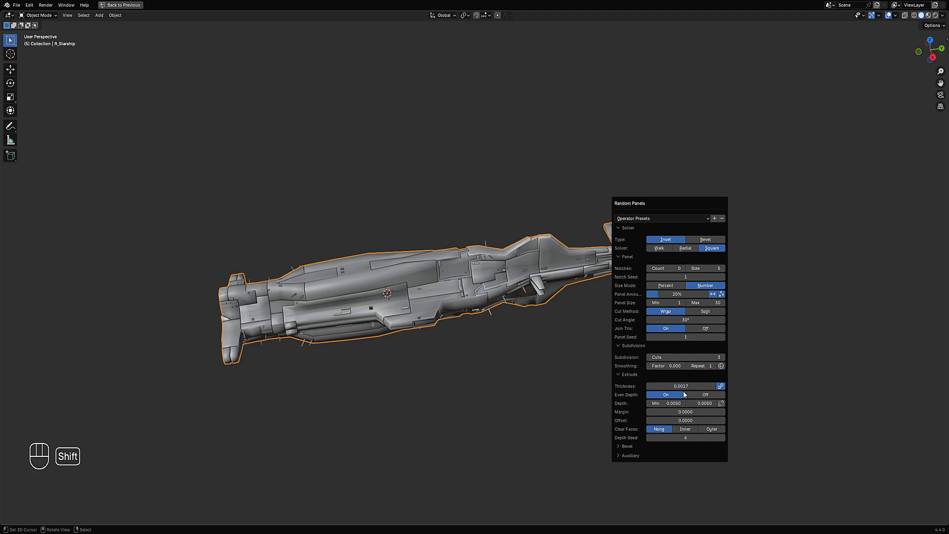
pyautogui.moveTo(670, 294)
pyautogui.mouseDown()
pyautogui.moveTo(708, 294)
pyautogui.moveTo(658, 294)
pyautogui.mouseUp()
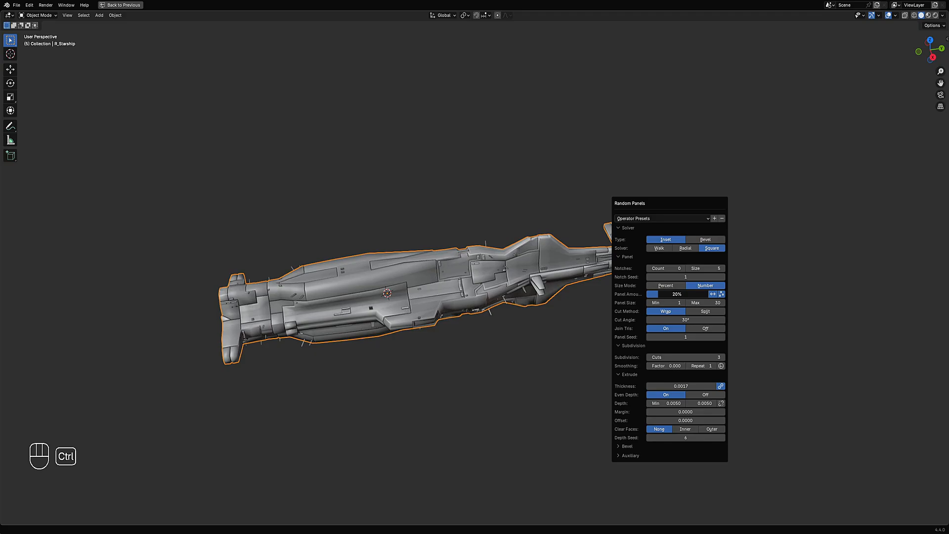
# - Reapply Random Panels to the hull from the Random Flow menu
pyautogui.keyDown('ctrl'); pyautogui.scroll(4, 678, 336); pyautogui.keyUp('ctrl')
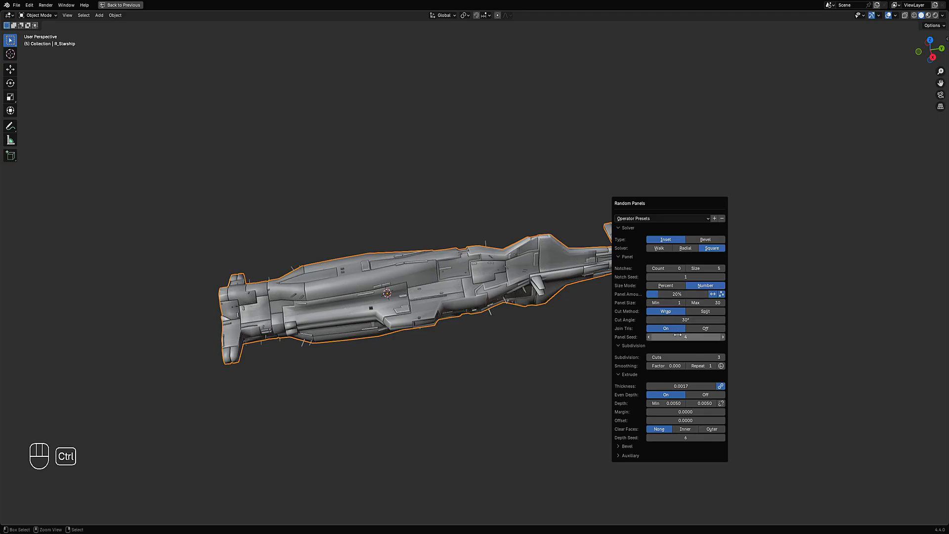
pyautogui.keyDown('ctrl'); pyautogui.scroll(3, 678, 335); pyautogui.keyUp('ctrl')
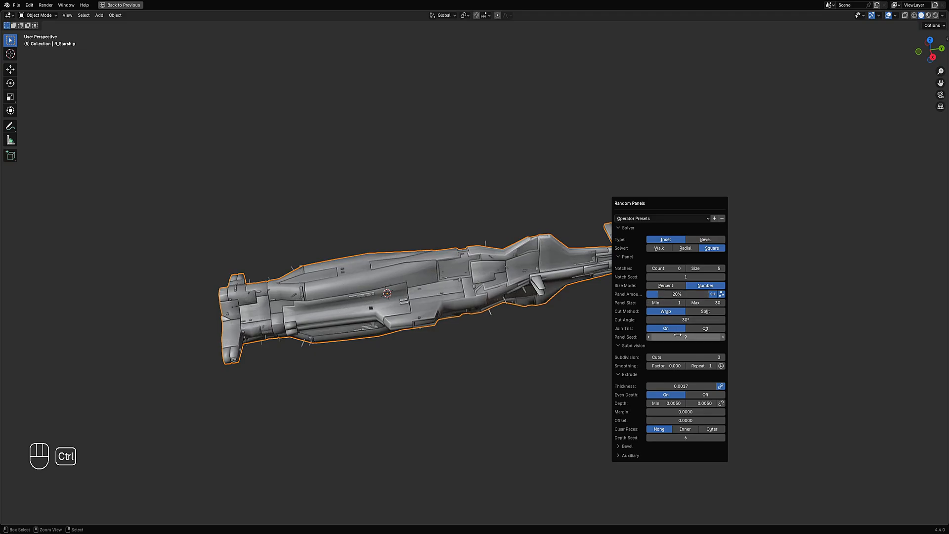
pyautogui.moveTo(569, 356)
pyautogui.mouseDown(button='middle')
pyautogui.moveTo(394, 364)
pyautogui.moveTo(479, 259)
pyautogui.moveTo(643, 305)
pyautogui.moveTo(588, 328)
pyautogui.moveTo(582, 348)
pyautogui.mouseUp(button='middle')
pyautogui.scroll(-1, 611, 298)
pyautogui.moveTo(588, 247); pyautogui.dragTo(598, 228, button='middle')
pyautogui.hotkey('shift', 'q')
pyautogui.click(615, 236)
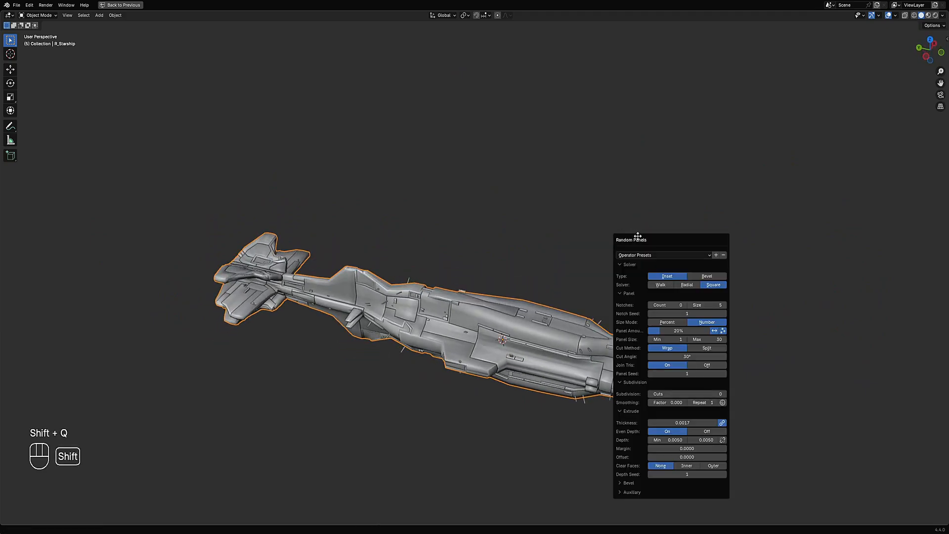
# - Move the Random Panels settings box up and set the subdivision Cuts to 2
pyautogui.moveTo(638, 232); pyautogui.dragTo(647, 159)
pyautogui.keyDown('ctrl'); pyautogui.scroll(1, 709, 320); pyautogui.keyUp('ctrl')
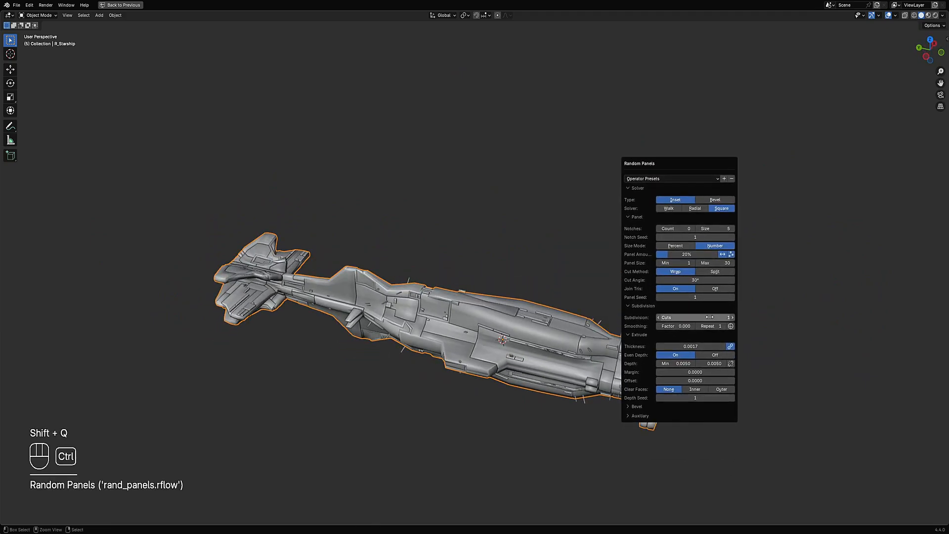
pyautogui.keyDown('ctrl'); pyautogui.scroll(1, 710, 317); pyautogui.keyUp('ctrl')
pyautogui.keyDown('ctrl'); pyautogui.scroll(2, 692, 296); pyautogui.keyUp('ctrl')
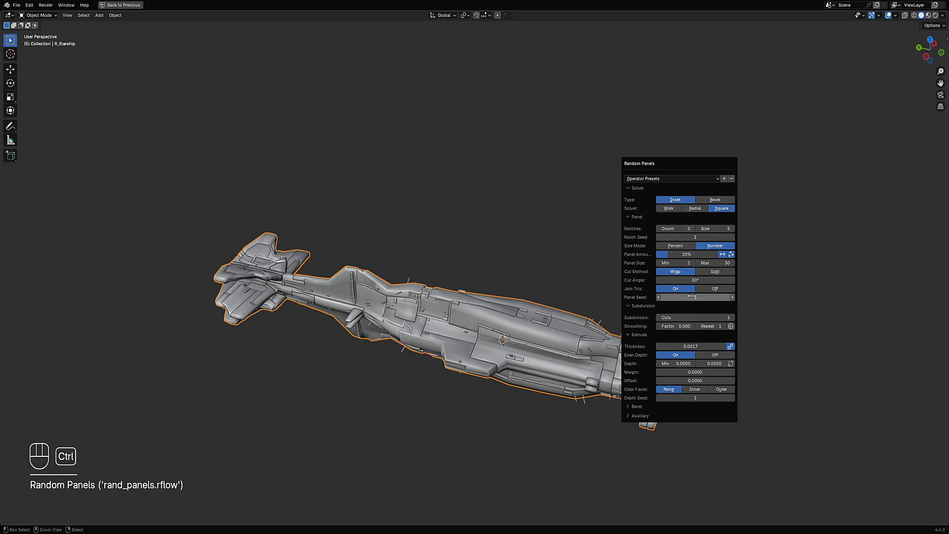
# - Set the Random Panels Panel Seed to 12
pyautogui.keyDown('ctrl'); pyautogui.scroll(4, 692, 297); pyautogui.keyUp('ctrl')
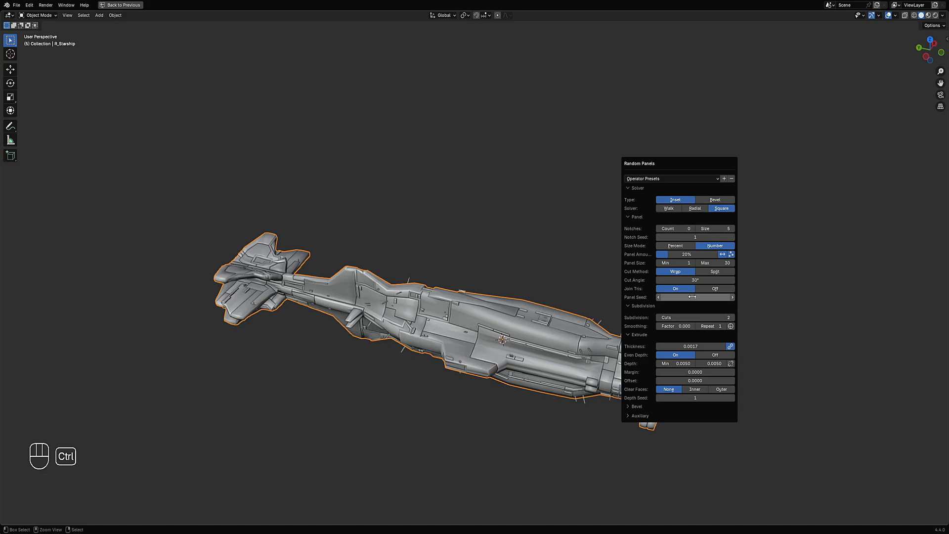
pyautogui.keyDown('ctrl'); pyautogui.scroll(3, 692, 297); pyautogui.keyUp('ctrl')
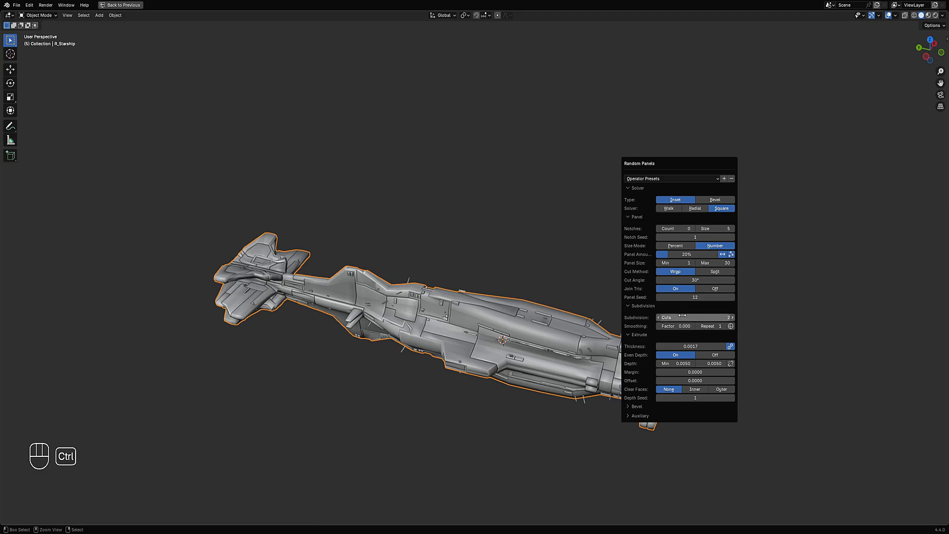
pyautogui.keyDown('ctrl'); pyautogui.scroll(1, 681, 318); pyautogui.keyUp('ctrl')
pyautogui.keyDown('ctrl'); pyautogui.scroll(-1, 682, 317); pyautogui.keyUp('ctrl')
# - Switch to rendered shading, hide the overlays and inspect the textured hull from several angles
pyautogui.moveTo(483, 261); pyautogui.dragTo(476, 232, button='middle')
pyautogui.press('z')
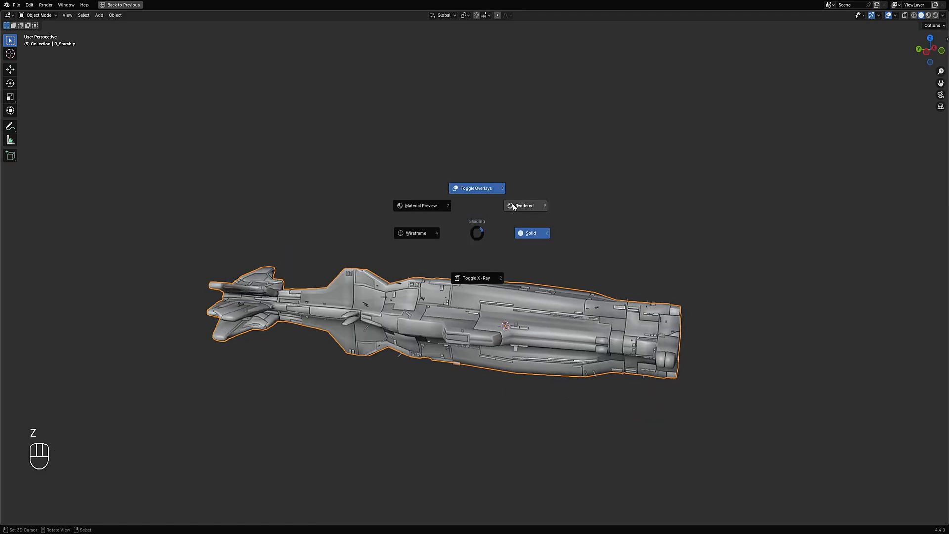
pyautogui.click(513, 206)
pyautogui.hotkey('shift', 'alt', 'z')
pyautogui.moveTo(547, 289); pyautogui.dragTo(546, 265, button='middle')
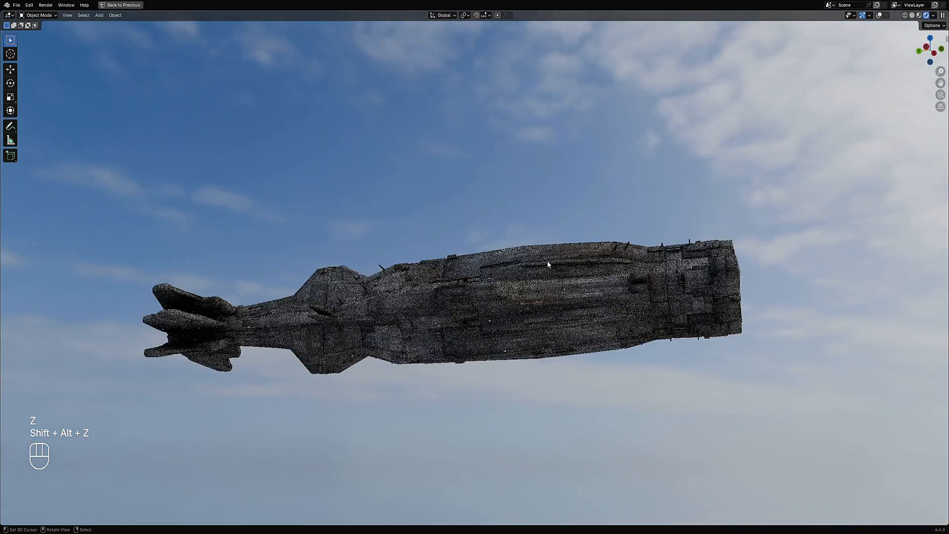
pyautogui.moveTo(526, 313); pyautogui.dragTo(463, 353, button='middle')
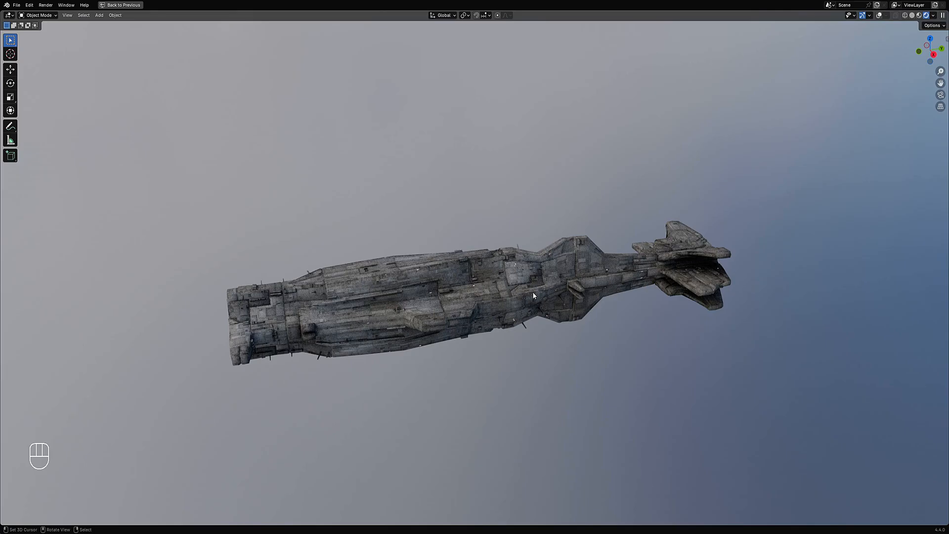
pyautogui.moveTo(533, 292); pyautogui.dragTo(517, 292, button='middle')
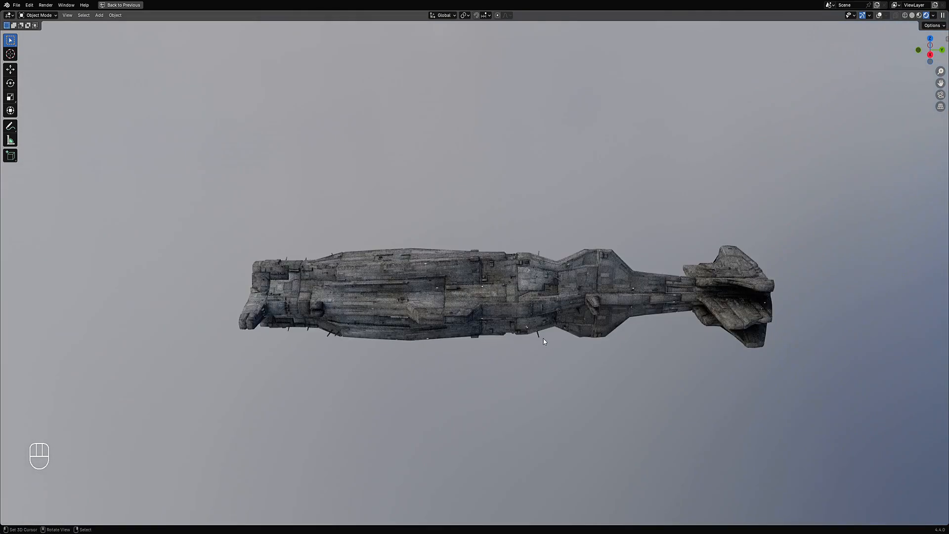
pyautogui.moveTo(544, 340); pyautogui.dragTo(494, 313, button='middle')
pyautogui.click(529, 310)
pyautogui.scroll(-1, 530, 308)
pyautogui.scroll(2, 515, 355)
pyautogui.moveTo(515, 358); pyautogui.dragTo(511, 334, button='middle')
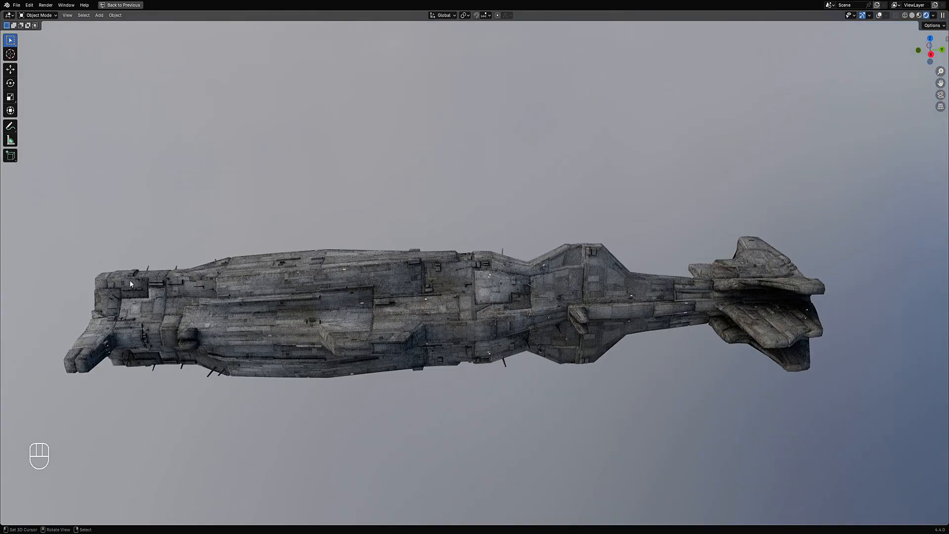
pyautogui.scroll(-3, 129, 281)
# - Sketch annotation strokes across the rendered hull while toggling the overlays
pyautogui.press('d')
pyautogui.moveTo(249, 272)
pyautogui.mouseDown()
pyautogui.moveTo(305, 273)
pyautogui.moveTo(327, 260)
pyautogui.moveTo(499, 264)
pyautogui.mouseUp()
pyautogui.hotkey('shift', 'alt', 'z')
pyautogui.press('d')
pyautogui.moveTo(504, 268)
pyautogui.mouseDown(button='right')
pyautogui.moveTo(362, 270)
pyautogui.moveTo(193, 292)
pyautogui.mouseUp(button='right')
pyautogui.hotkey('shift', 'alt', 'z')
pyautogui.hotkey('shift', 'alt', 'z')
pyautogui.hotkey('shift', 'alt', 'z')
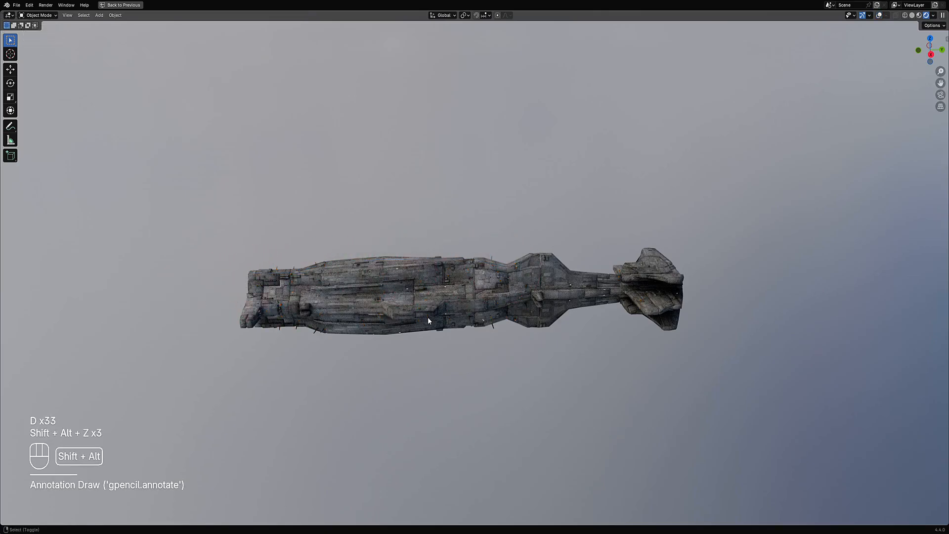
# - Draw further annotation circles and strokes around panel details on the hull
pyautogui.scroll(4, 428, 319)
pyautogui.press('d')
pyautogui.moveTo(436, 269); pyautogui.dragTo(421, 299)
pyautogui.hotkey('shift', 'alt', 'z')
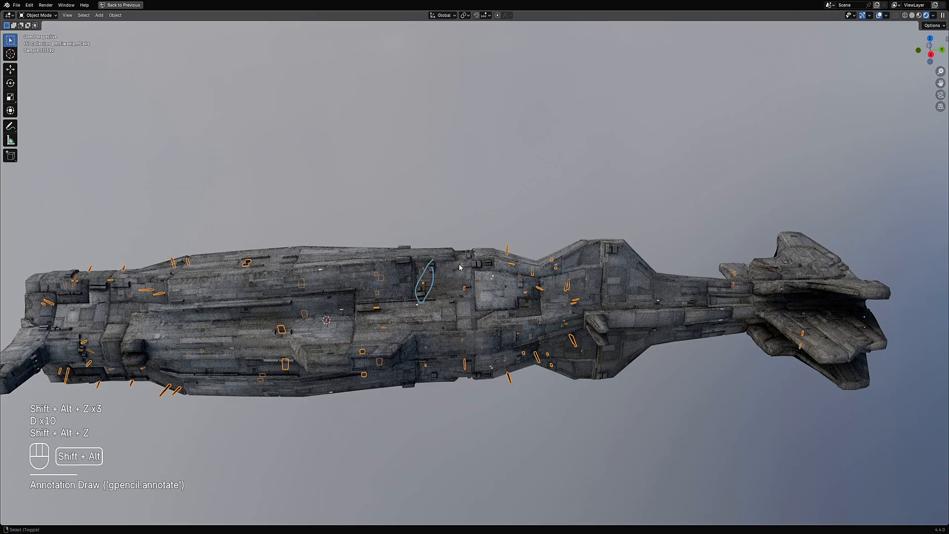
pyautogui.press('d')
pyautogui.moveTo(436, 262); pyautogui.dragTo(412, 299, button='right')
pyautogui.scroll(-3, 428, 283)
pyautogui.press('d')
pyautogui.moveTo(450, 217)
pyautogui.mouseDown()
pyautogui.moveTo(458, 215)
pyautogui.moveTo(444, 218)
pyautogui.mouseUp()
pyautogui.moveTo(443, 269)
pyautogui.mouseDown()
pyautogui.moveTo(430, 277)
pyautogui.moveTo(446, 271)
pyautogui.mouseUp()
pyautogui.moveTo(218, 275); pyautogui.dragTo(521, 253)
pyautogui.moveTo(517, 258)
pyautogui.mouseDown(button='right')
pyautogui.moveTo(324, 290)
pyautogui.moveTo(182, 298)
pyautogui.moveTo(515, 288)
pyautogui.mouseUp(button='right')
pyautogui.moveTo(502, 261)
pyautogui.mouseDown(button='middle')
pyautogui.moveTo(458, 310)
pyautogui.moveTo(535, 269)
pyautogui.mouseUp(button='middle')
# - Return to solid shading, reselect the starship with overlays shown and save the file
pyautogui.press('z')
pyautogui.click(601, 272)
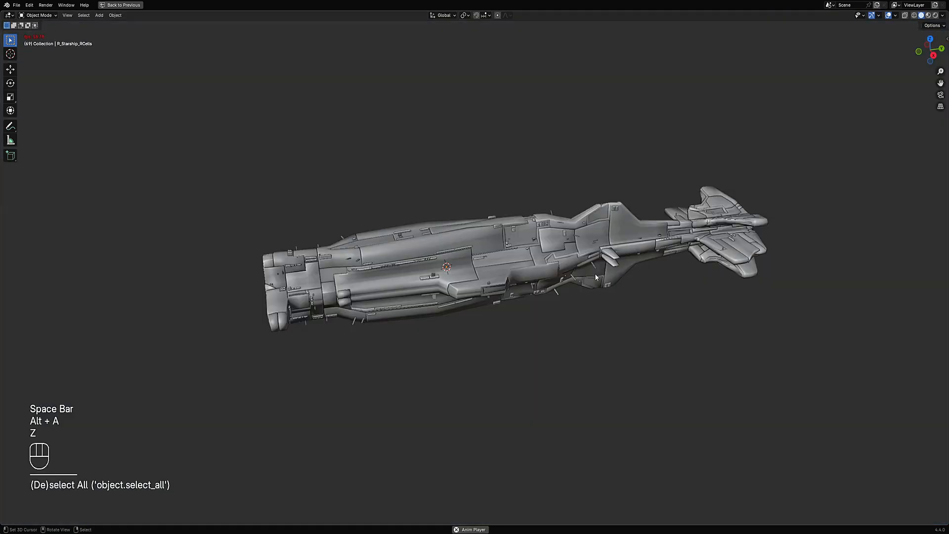
pyautogui.press('Tab')
pyautogui.hotkey('shift', 'alt', 'z')
pyautogui.press('Tab')
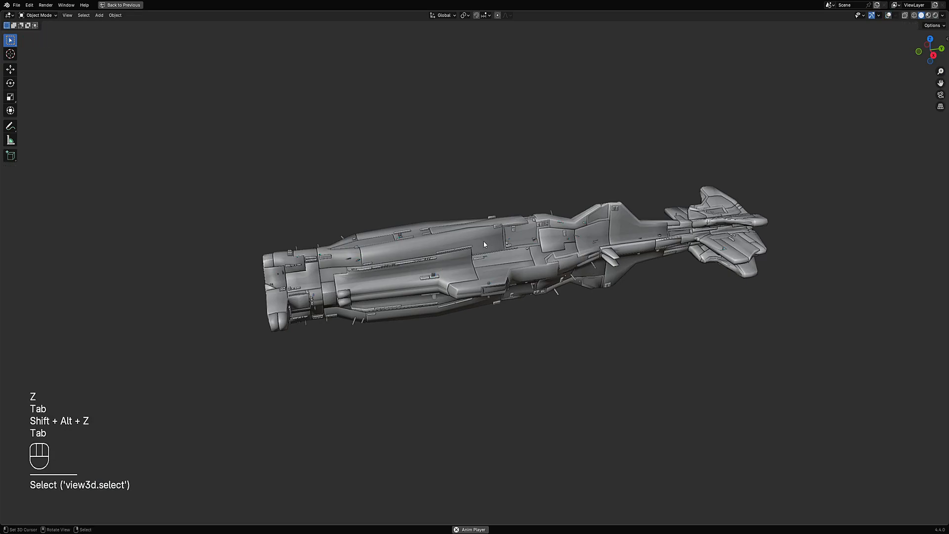
pyautogui.press('Tab')
pyautogui.hotkey('shift', 'alt', 'z')
pyautogui.press('Tab')
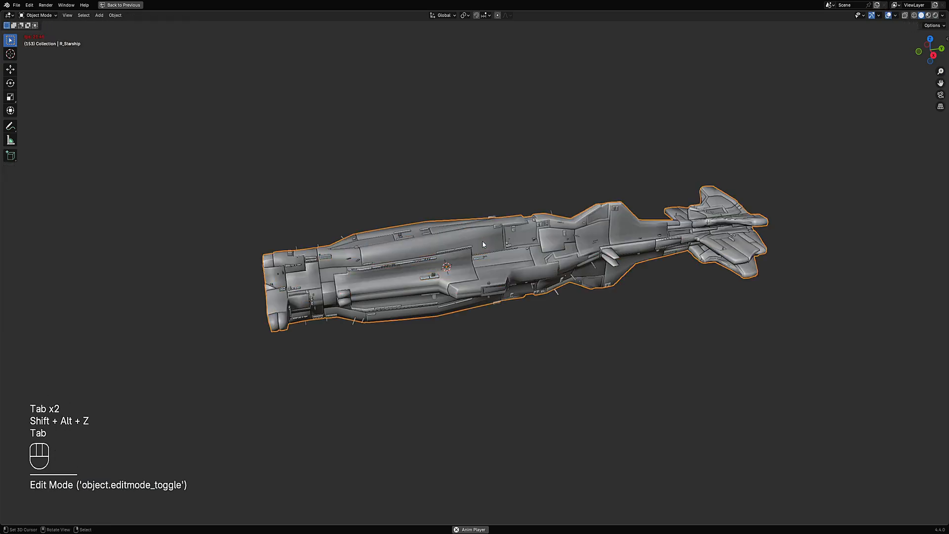
pyautogui.hotkey('ctrl', 's')
# - Apply Random Panels to the hull again, choosing an operator preset
pyautogui.scroll(2, 584, 245)
pyautogui.hotkey('shift', 'q')
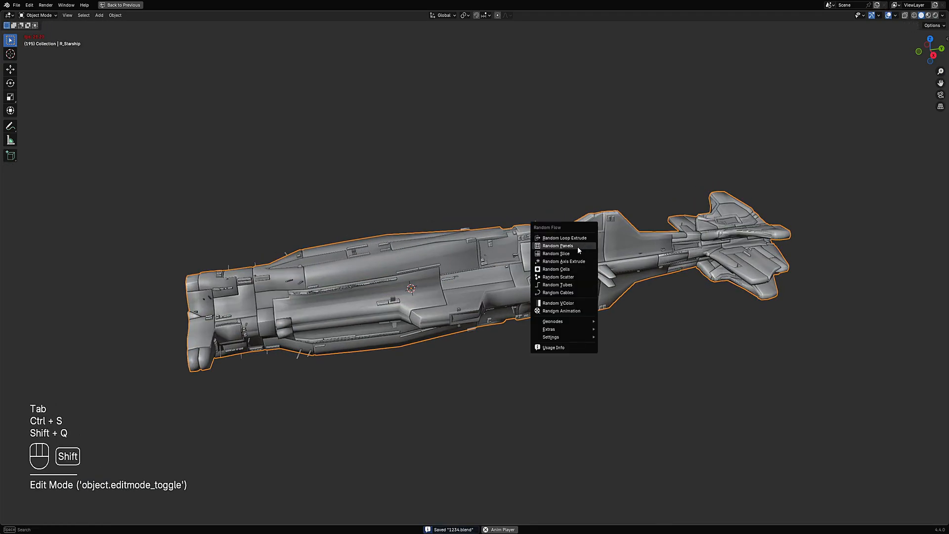
pyautogui.click(578, 245)
pyautogui.click(601, 266)
pyautogui.click(608, 293)
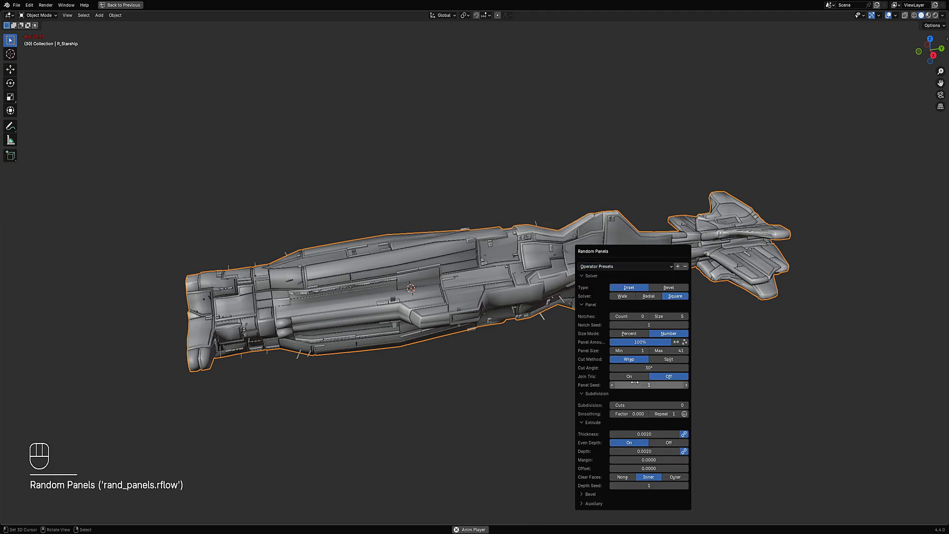
# - Set the new Random Panels subdivision Cuts to 3
pyautogui.keyDown('ctrl'); pyautogui.scroll(1, 643, 404); pyautogui.keyUp('ctrl')
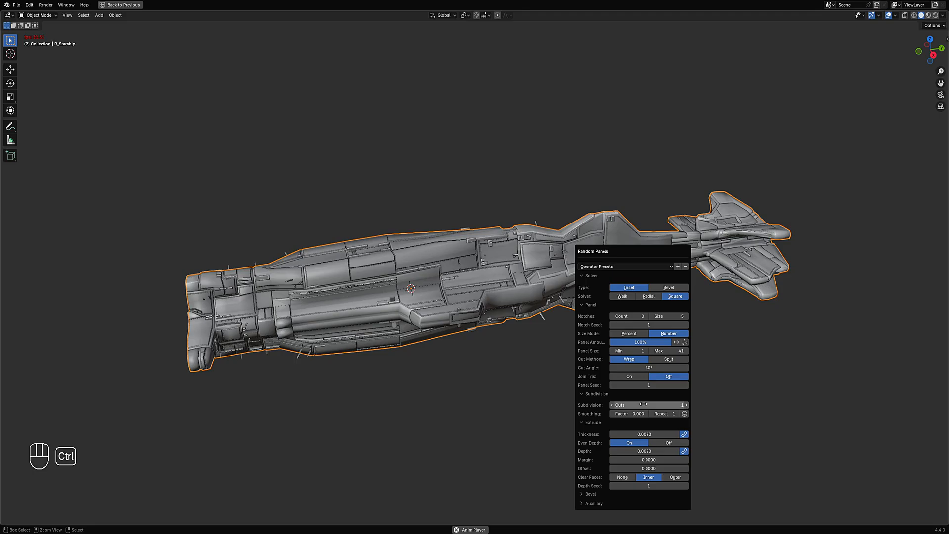
pyautogui.keyDown('ctrl'); pyautogui.scroll(1, 643, 404); pyautogui.keyUp('ctrl')
pyautogui.keyDown('ctrl'); pyautogui.scroll(1, 644, 405); pyautogui.keyUp('ctrl')
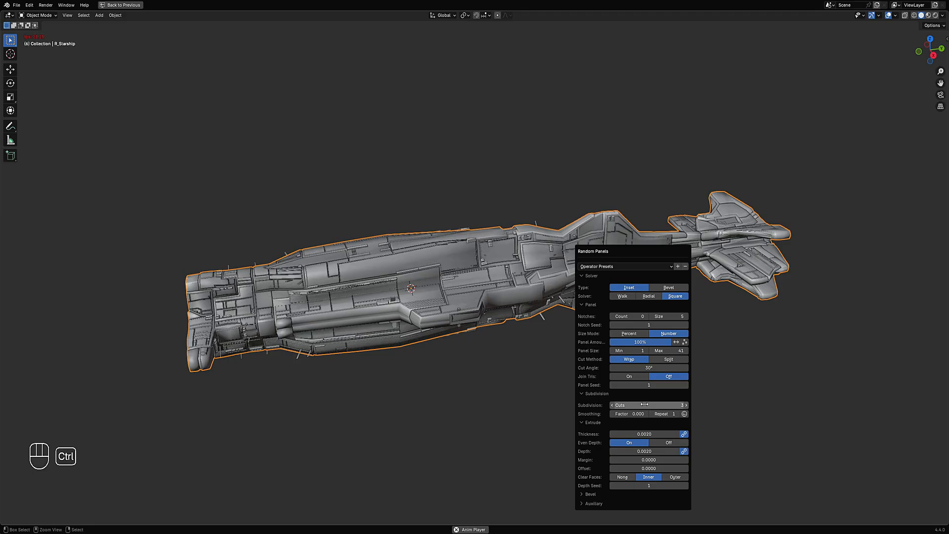
# - Try moving the generated panel object off the hull, then undo the move
pyautogui.moveTo(532, 390); pyautogui.dragTo(498, 324, button='middle')
pyautogui.scroll(4, 499, 324)
pyautogui.hotkey('shift', 'alt', 'z')
pyautogui.hotkey('shift', 'alt', 'z')
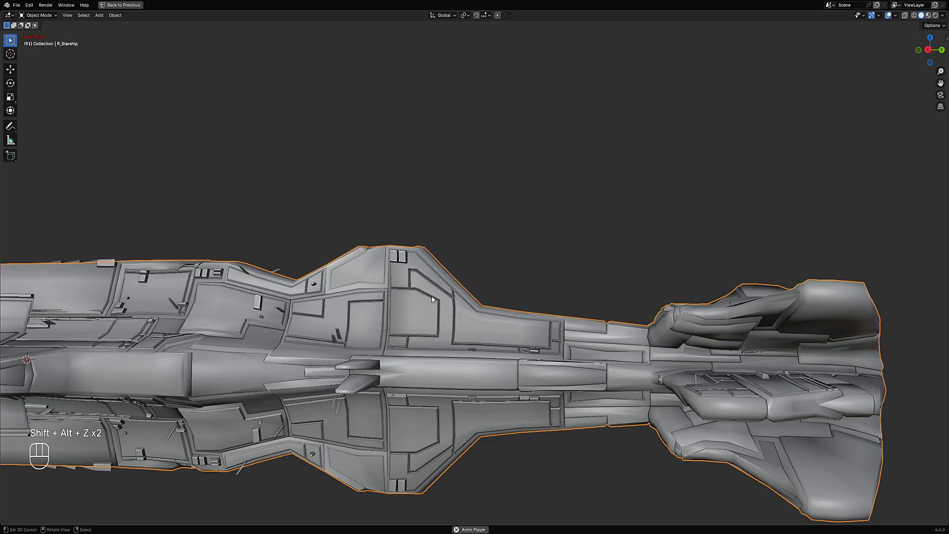
pyautogui.click(440, 310)
pyautogui.scroll(-4, 470, 295)
pyautogui.moveTo(470, 295); pyautogui.dragTo(395, 327, button='middle')
pyautogui.press('g')
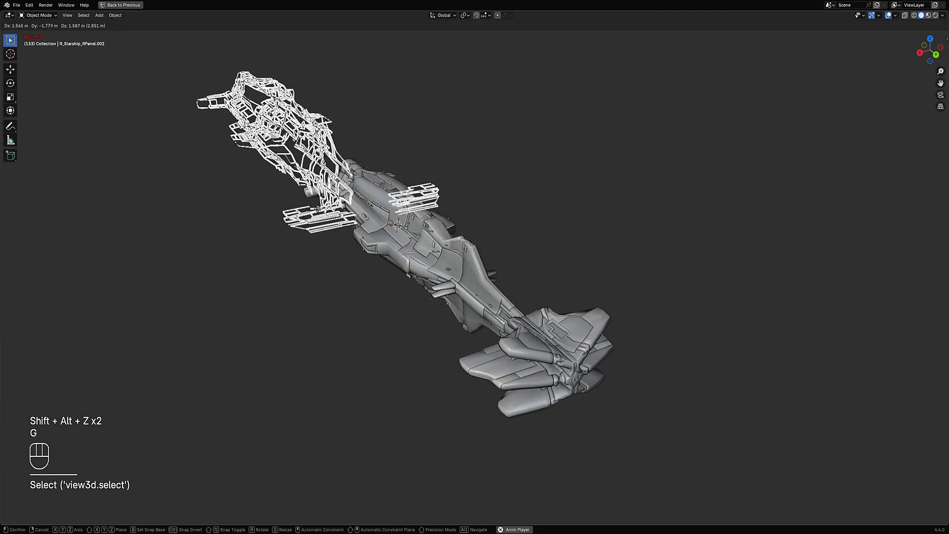
pyautogui.click(274, 228)
pyautogui.hotkey('alt', 'a')
pyautogui.moveTo(533, 271); pyautogui.dragTo(586, 290, button='middle')
pyautogui.hotkey('ctrl', 'z')
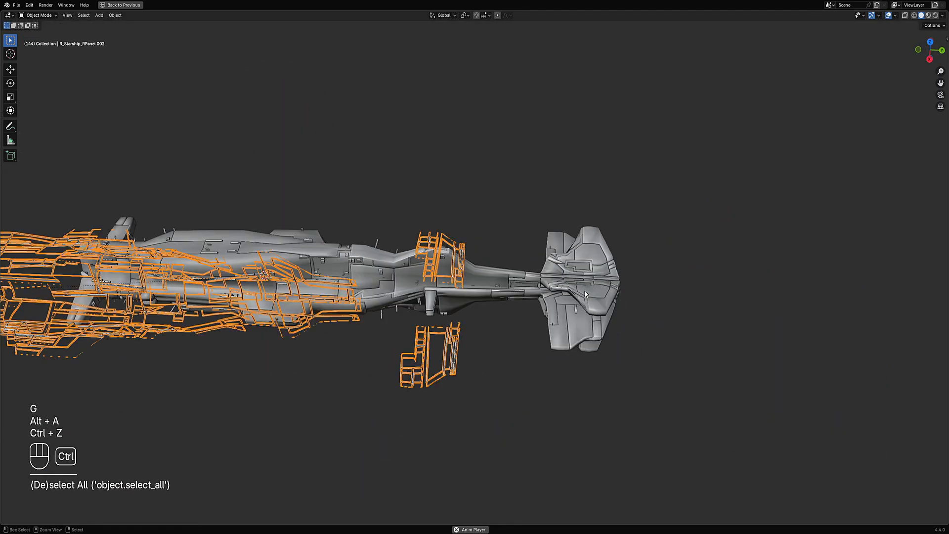
pyautogui.hotkey('ctrl', 'z')
# - Deselect everything, switch to rendered shading and inspect the hull with overlays hidden
pyautogui.hotkey('alt', 'a')
pyautogui.moveTo(494, 306); pyautogui.dragTo(483, 246, button='middle')
pyautogui.press('z')
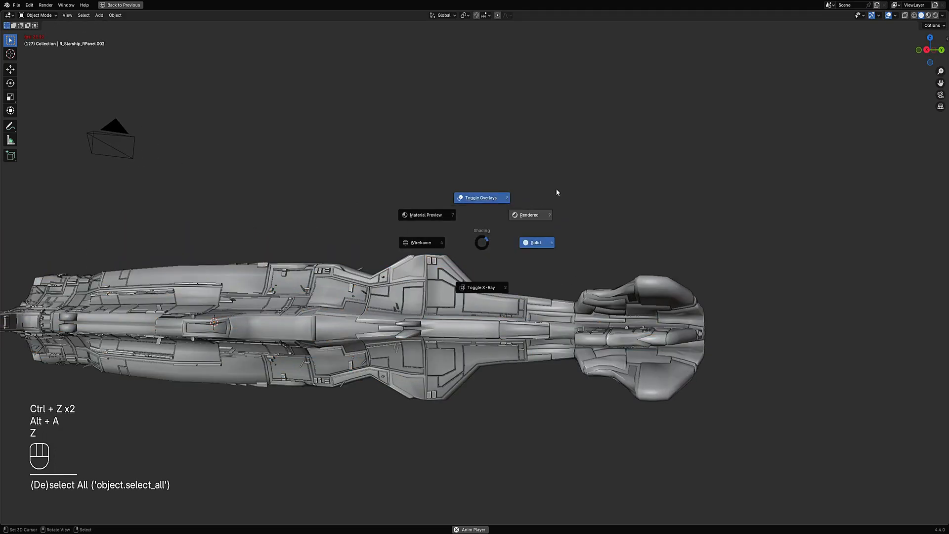
pyautogui.click(547, 205)
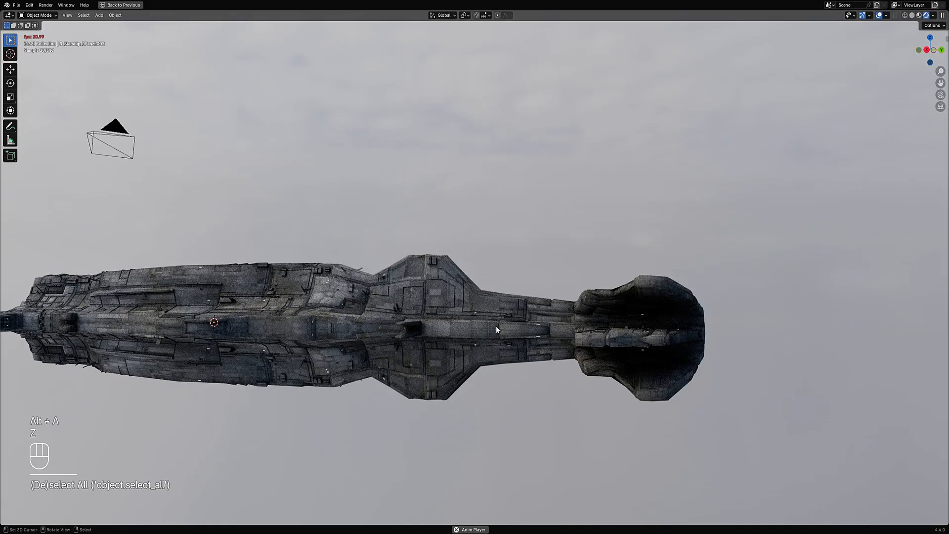
pyautogui.moveTo(496, 325)
pyautogui.mouseDown(button='middle')
pyautogui.moveTo(378, 340)
pyautogui.moveTo(613, 223)
pyautogui.mouseUp(button='middle')
pyautogui.scroll(-1, 613, 223)
pyautogui.hotkey('shift', 'alt', 'z')
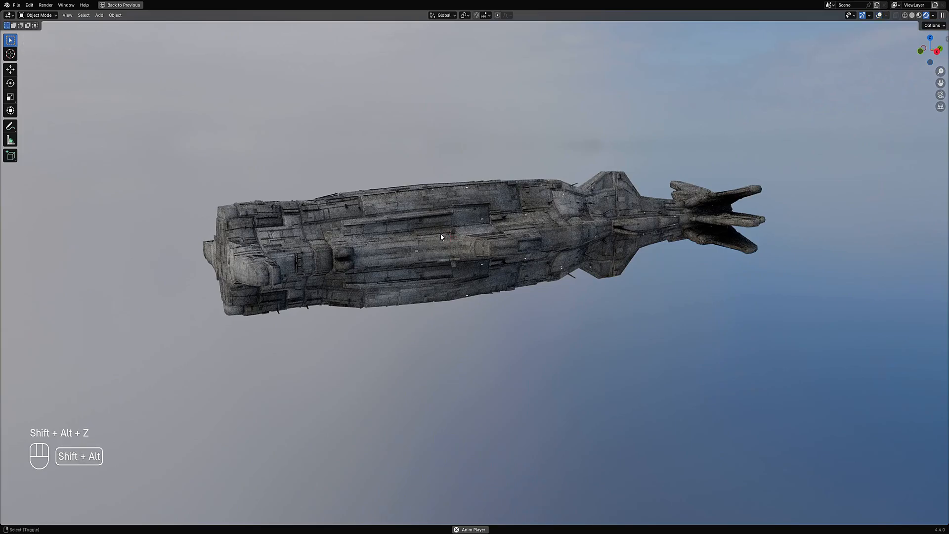
pyautogui.moveTo(543, 242); pyautogui.dragTo(602, 275, button='middle')
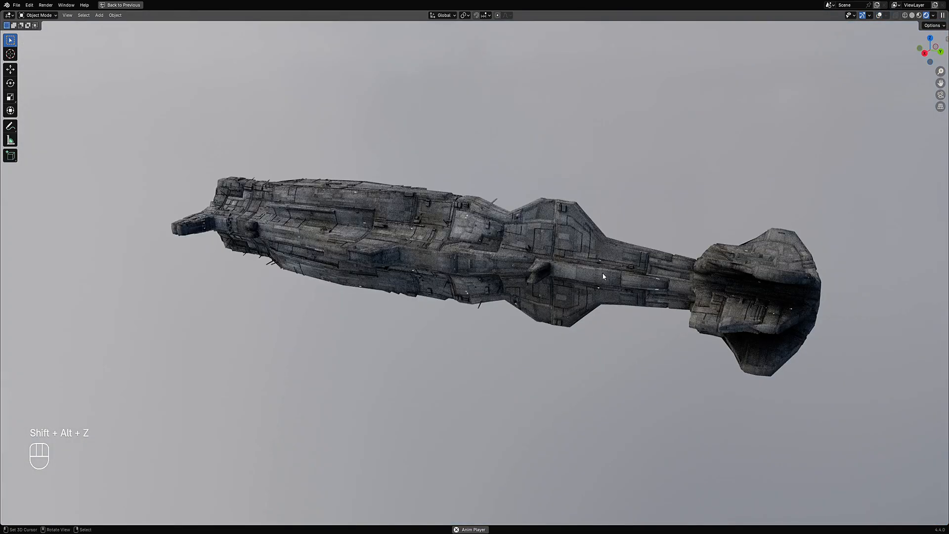
# - Switch to solid shading, select the generated panel object and delete it
pyautogui.press('z')
pyautogui.click(668, 271)
pyautogui.keyDown('shift'); pyautogui.moveTo(668, 268); pyautogui.dragTo(528, 293, button='middle'); pyautogui.keyUp('shift')
pyautogui.scroll(4, 495, 270)
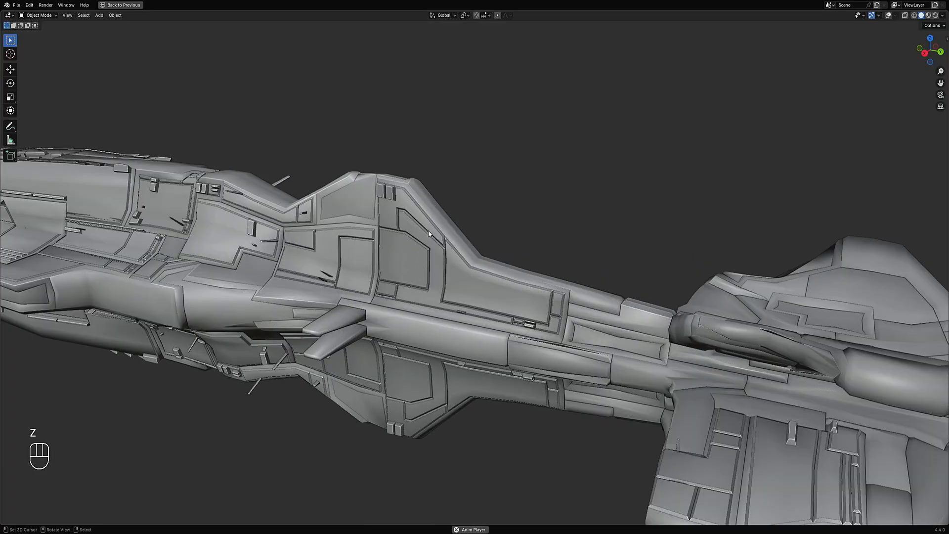
pyautogui.click(428, 230)
pyautogui.hotkey('shift', 'alt', 'z')
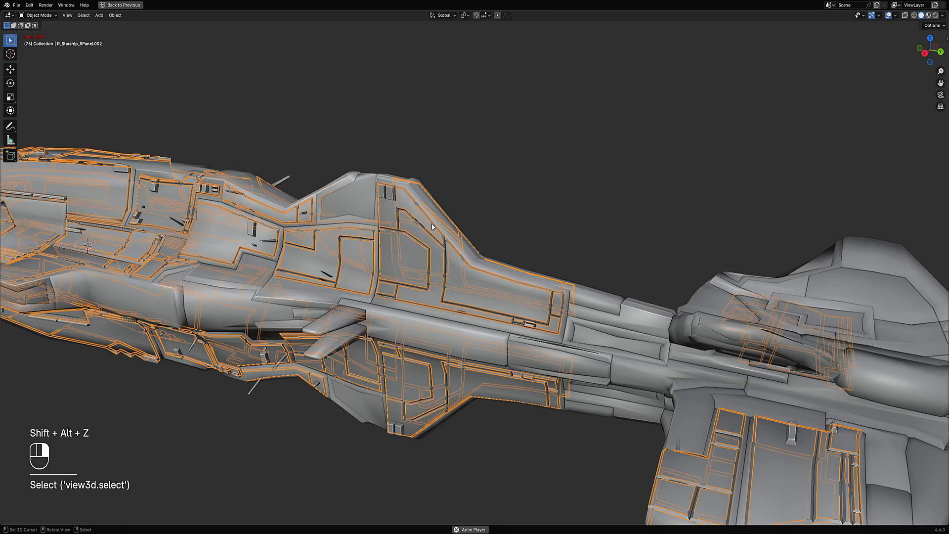
pyautogui.press('x')
# - Select the hull, check its face selection in Edit Mode, and run Random Panels with subdivision Cuts of 3
pyautogui.click(432, 227)
pyautogui.press('Tab')
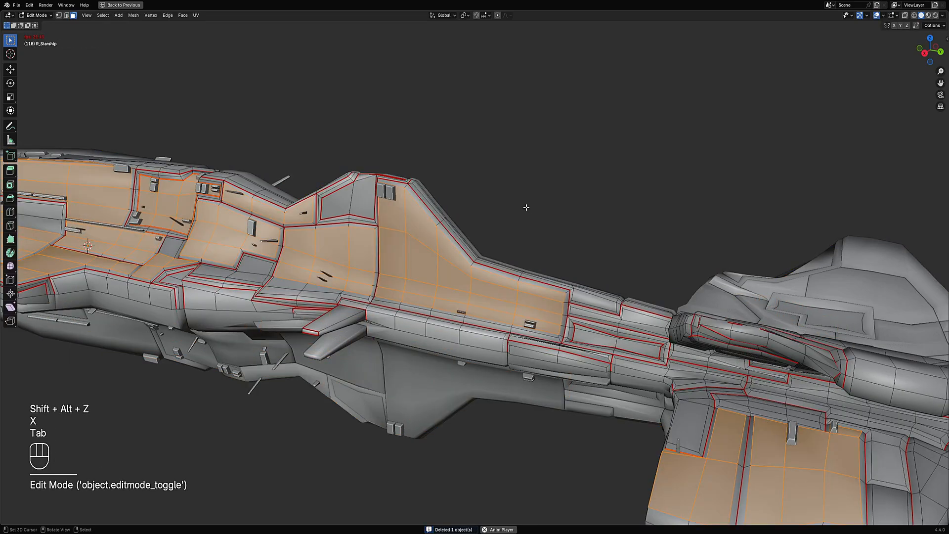
pyautogui.press('Tab')
pyautogui.hotkey('shift', 'q')
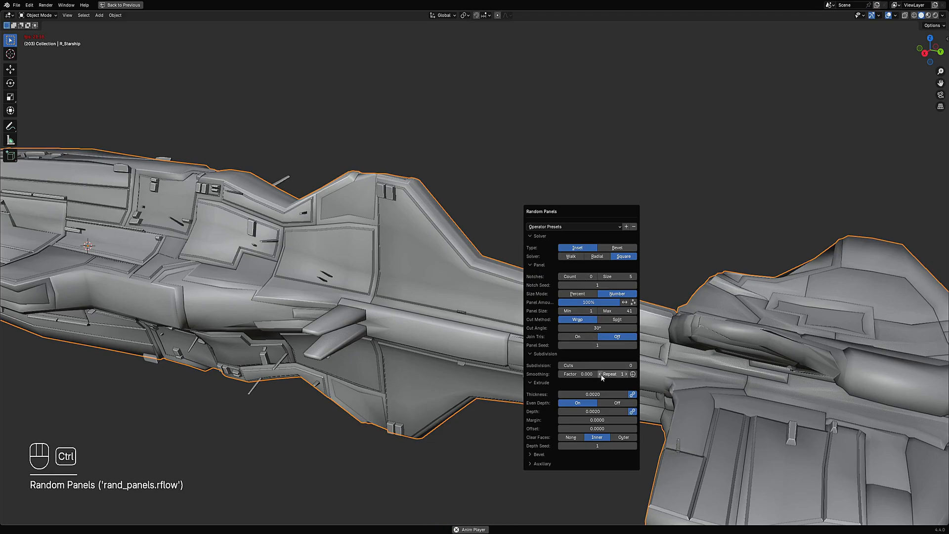
pyautogui.keyDown('ctrl'); pyautogui.scroll(1, 600, 367); pyautogui.keyUp('ctrl')
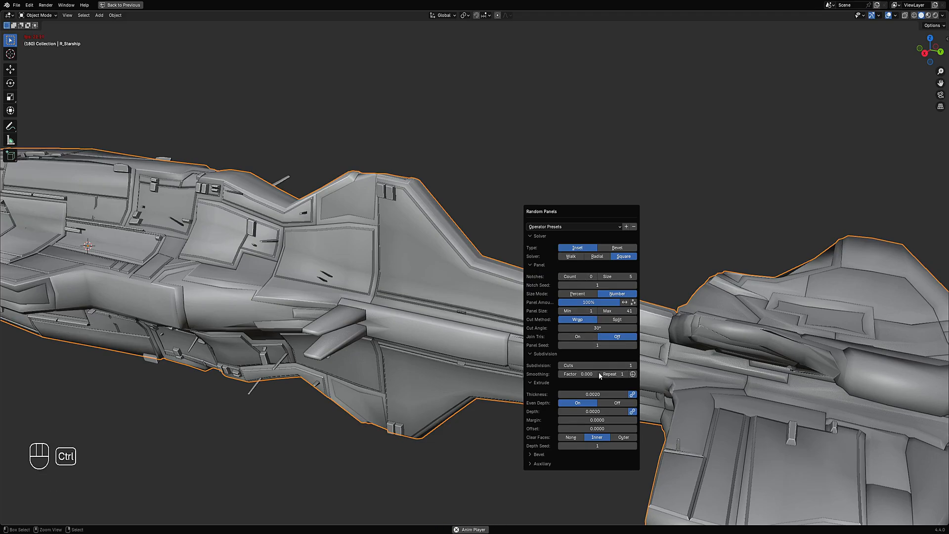
pyautogui.keyDown('ctrl'); pyautogui.scroll(1, 599, 365); pyautogui.keyUp('ctrl')
pyautogui.keyDown('ctrl'); pyautogui.scroll(1, 598, 364); pyautogui.keyUp('ctrl')
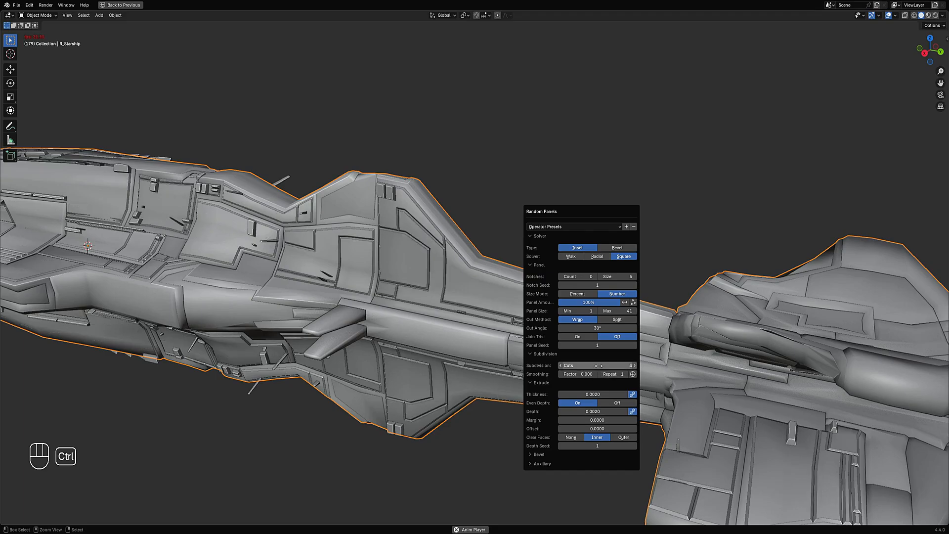
# - Set the Random Panels extrude Depth to 0.01 and Thickness to 0.001
pyautogui.click(593, 411)
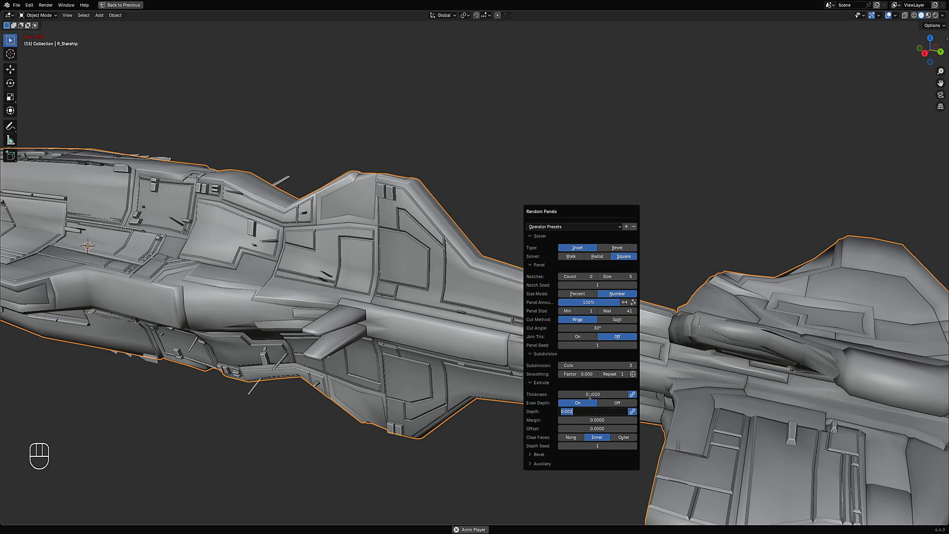
pyautogui.write('.01')
pyautogui.press('Return')
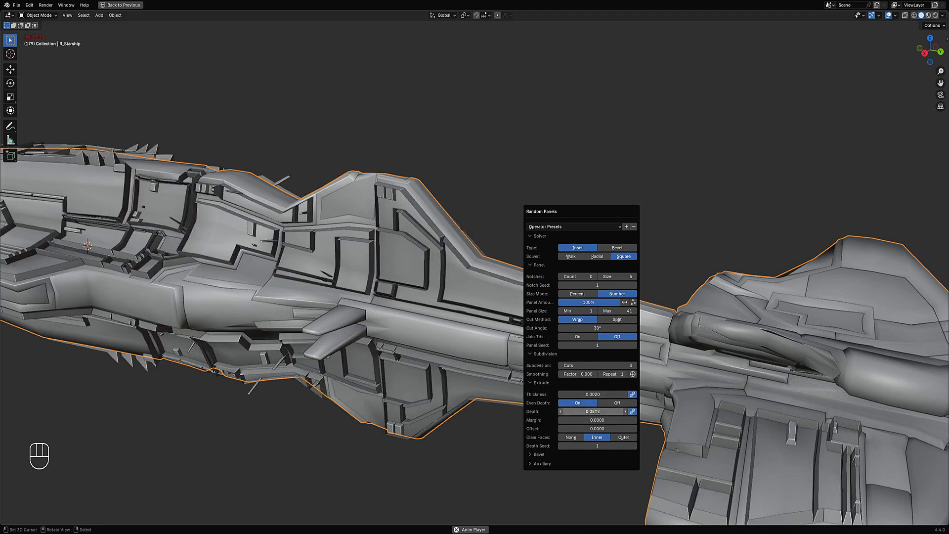
pyautogui.click(568, 394)
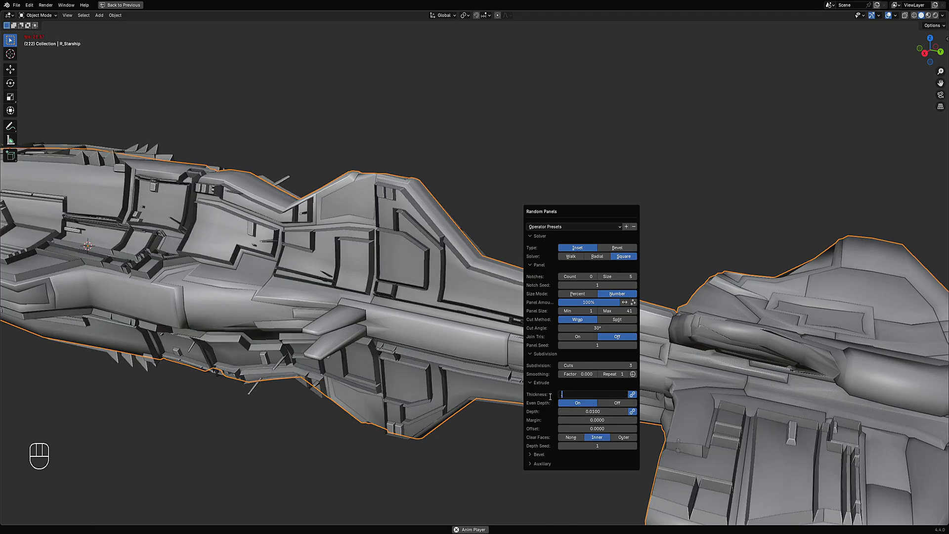
pyautogui.write('.001')
pyautogui.press('Return')
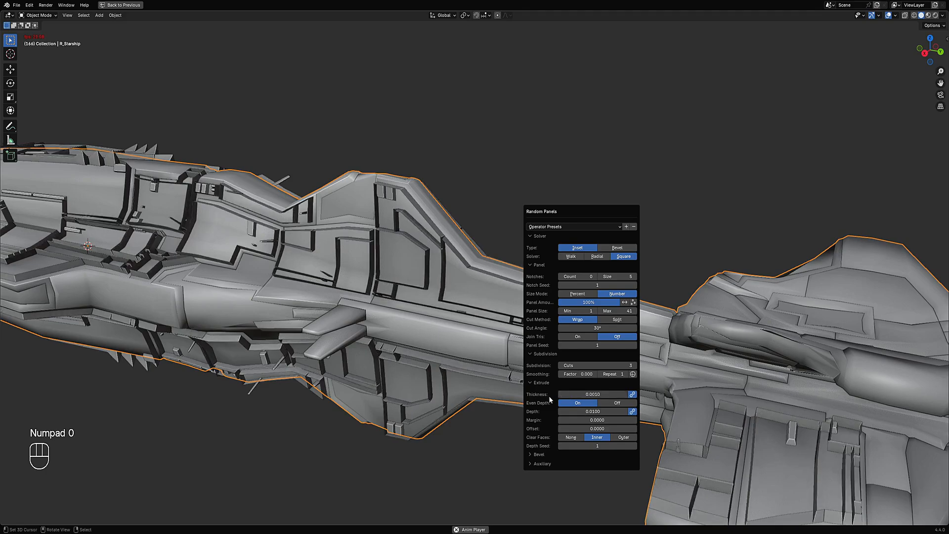
# - Set the Random Panels extrude Depth to 0.0005
pyautogui.click(572, 412)
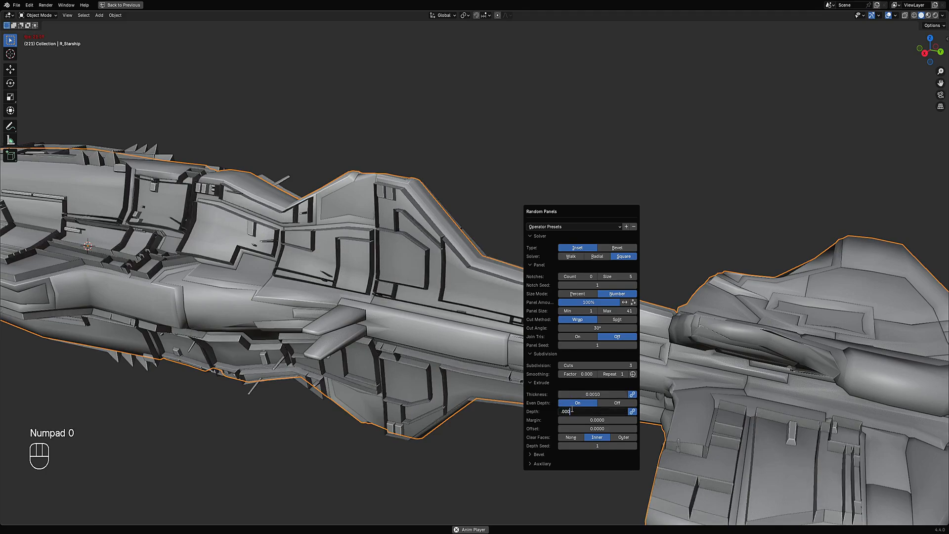
pyautogui.write('.0005')
pyautogui.press('Return')
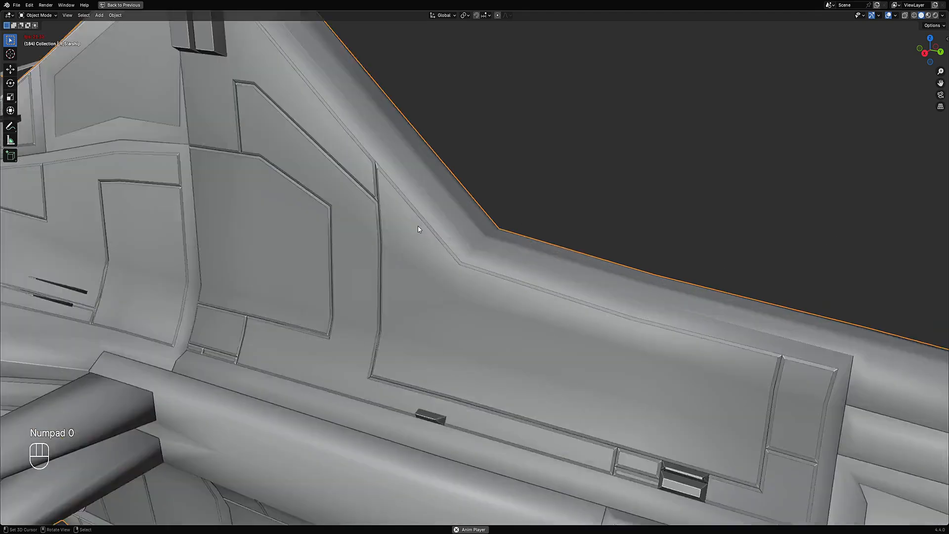
# - Preview the hull in rendered shading with overlays hidden, then return to solid shading
pyautogui.press('z')
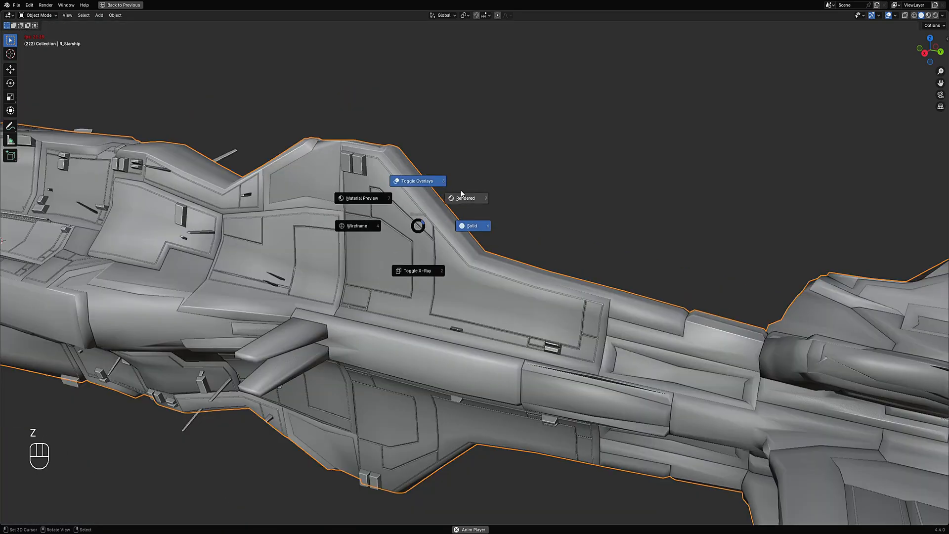
pyautogui.click(460, 197)
pyautogui.hotkey('shift', 'alt', 'z')
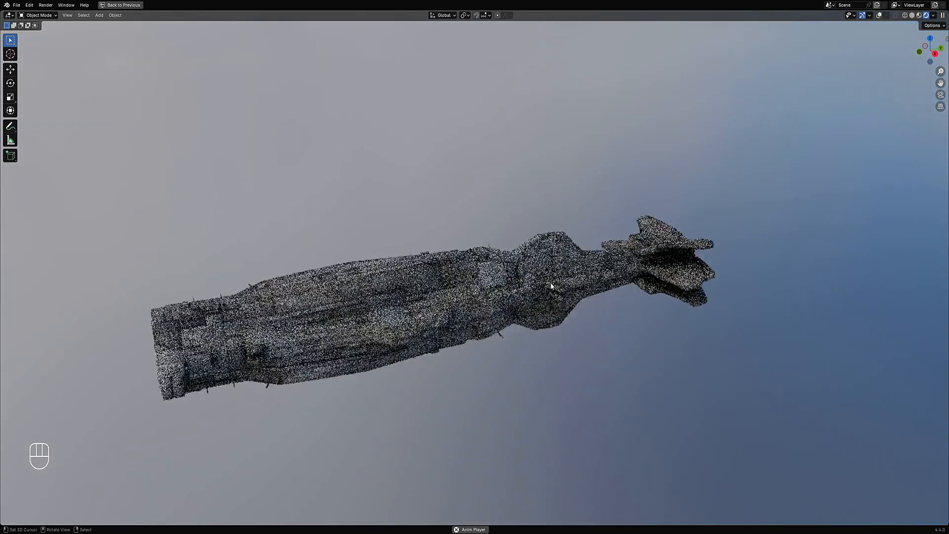
pyautogui.press('z')
pyautogui.click(608, 281)
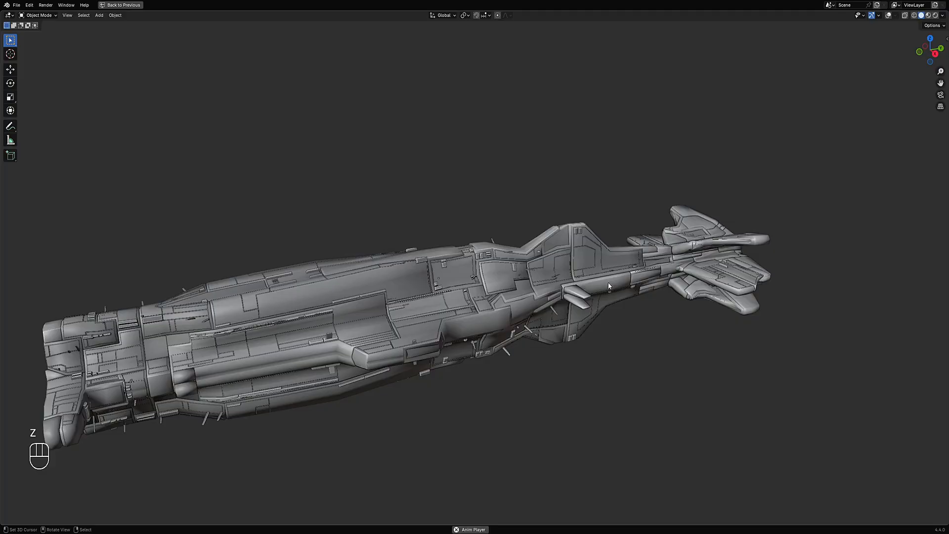
# - Reopen the Random Panels settings and change the Solver to Walk with Path set to None
pyautogui.press('F9')
pyautogui.moveTo(652, 271); pyautogui.dragTo(659, 217)
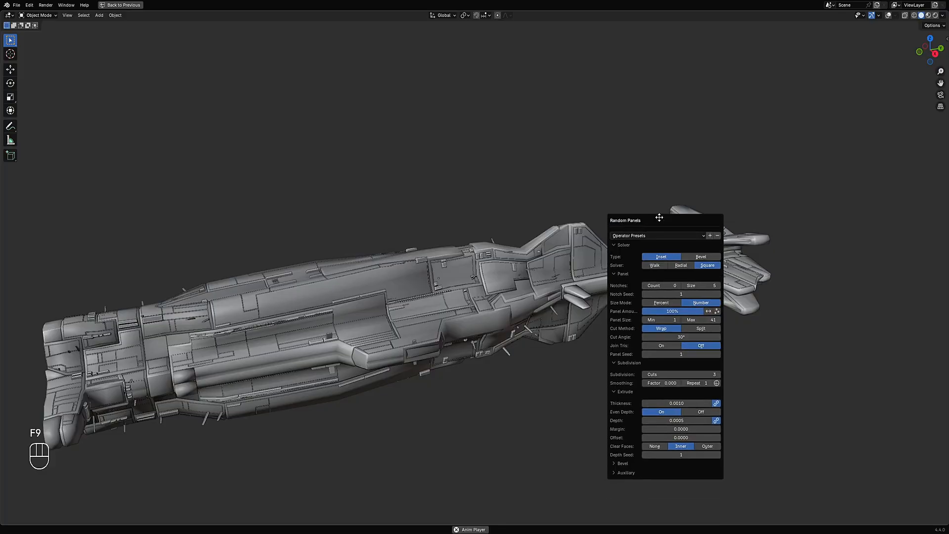
pyautogui.click(656, 262)
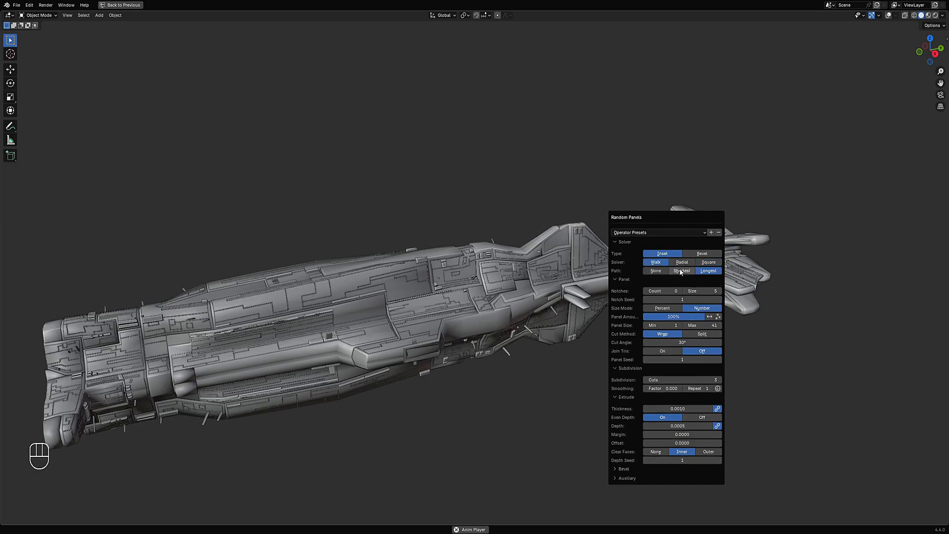
pyautogui.click(681, 271)
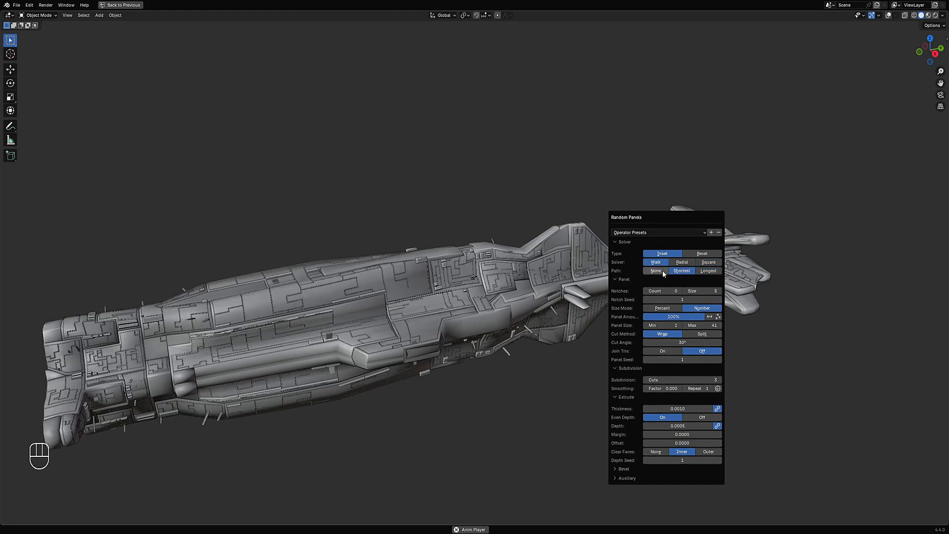
pyautogui.click(656, 271)
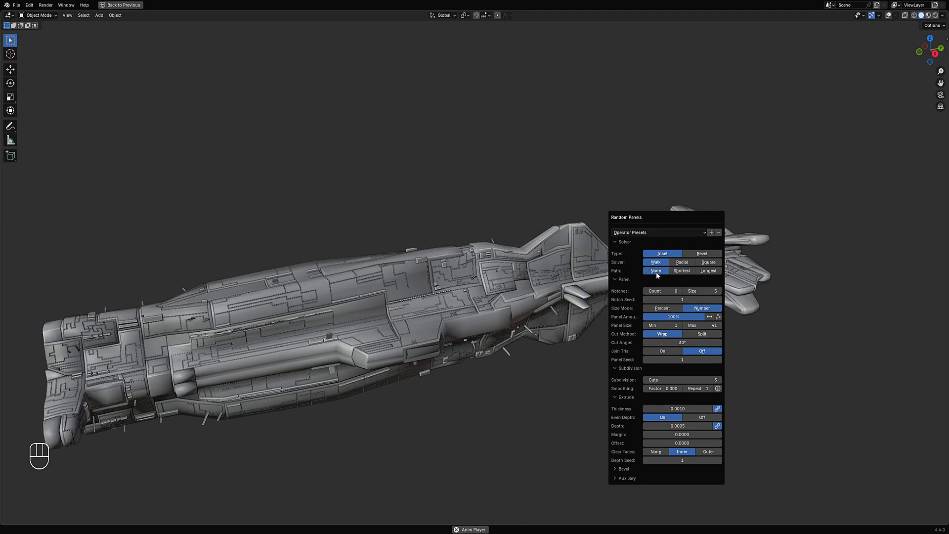
# - Inspect the walk-style panels on the hull in rendered shading without overlays, then return to solid shading
pyautogui.moveTo(656, 272); pyautogui.dragTo(699, 278, button='middle')
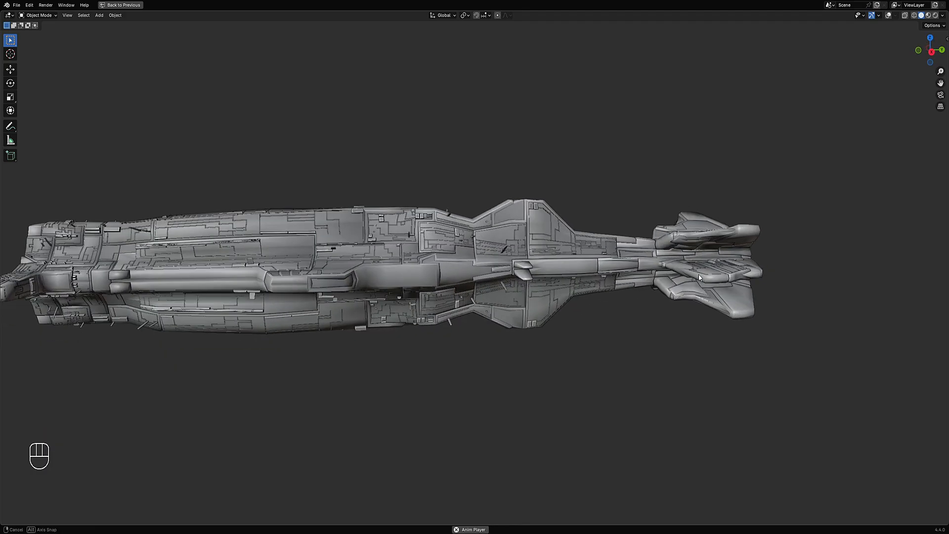
pyautogui.press('z')
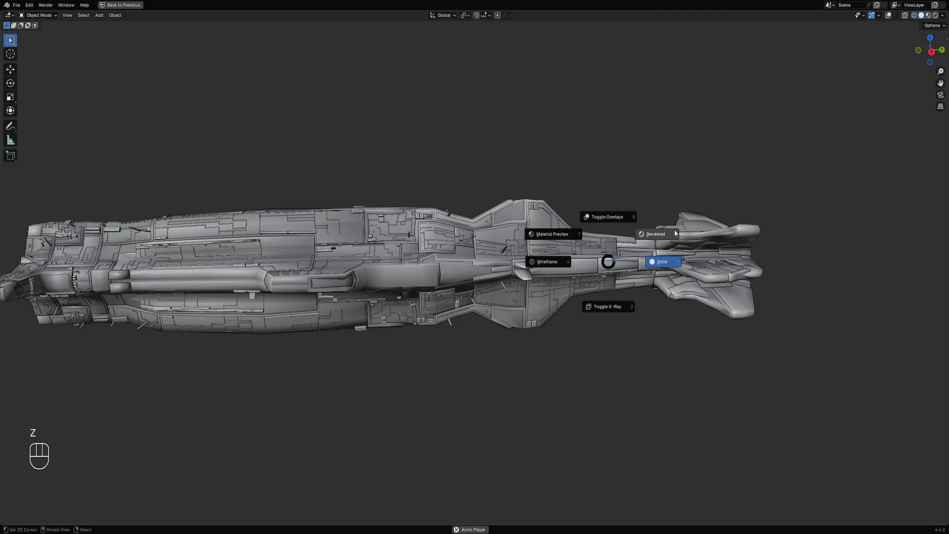
pyautogui.click(675, 233)
pyautogui.hotkey('shift', 'alt', 'z')
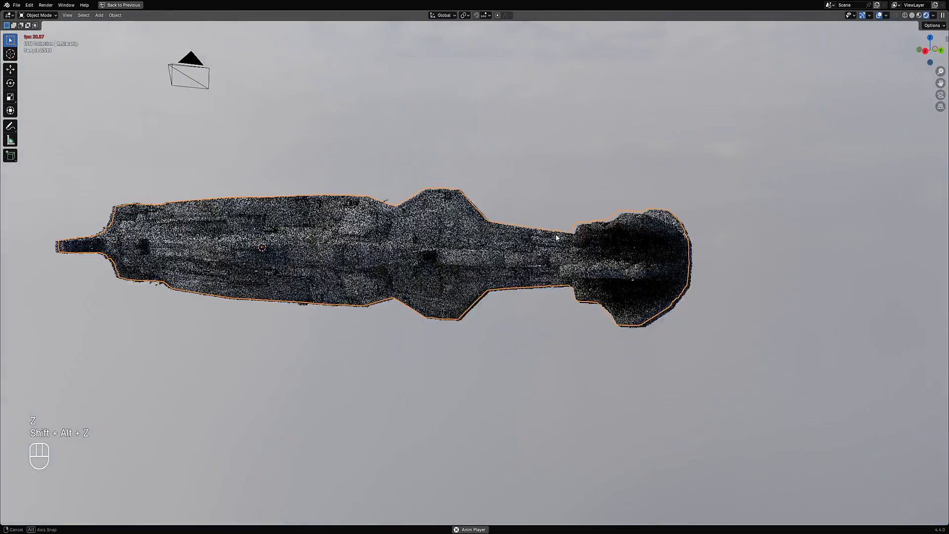
pyautogui.scroll(4, 558, 233)
pyautogui.scroll(-6, 558, 232)
pyautogui.moveTo(558, 232); pyautogui.dragTo(679, 241, button='middle')
pyautogui.hotkey('shift', 'alt', 'z')
pyautogui.scroll(5, 585, 267)
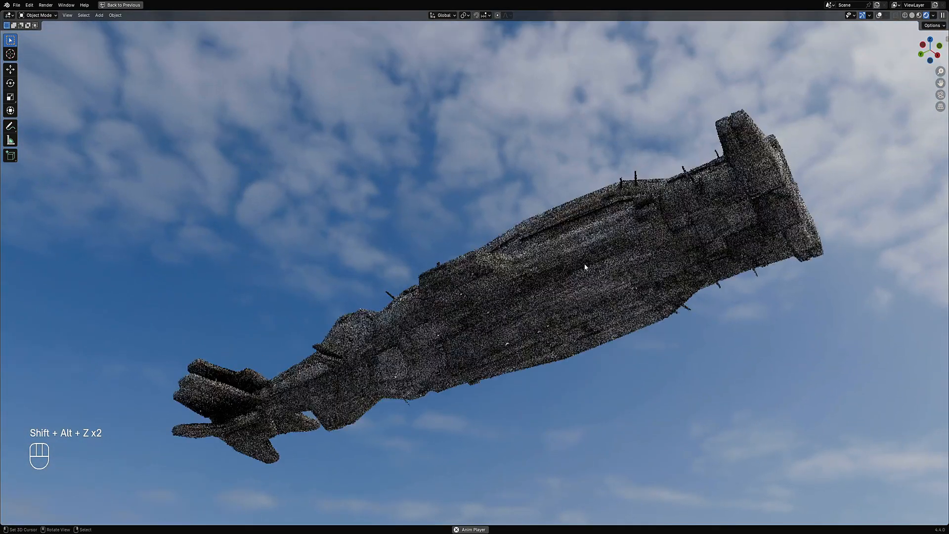
pyautogui.moveTo(585, 180)
pyautogui.mouseDown(button='middle')
pyautogui.moveTo(500, 269)
pyautogui.moveTo(572, 272)
pyautogui.moveTo(480, 263)
pyautogui.mouseUp(button='middle')
pyautogui.press('z')
pyautogui.click(616, 267)
pyautogui.scroll(3, 535, 270)
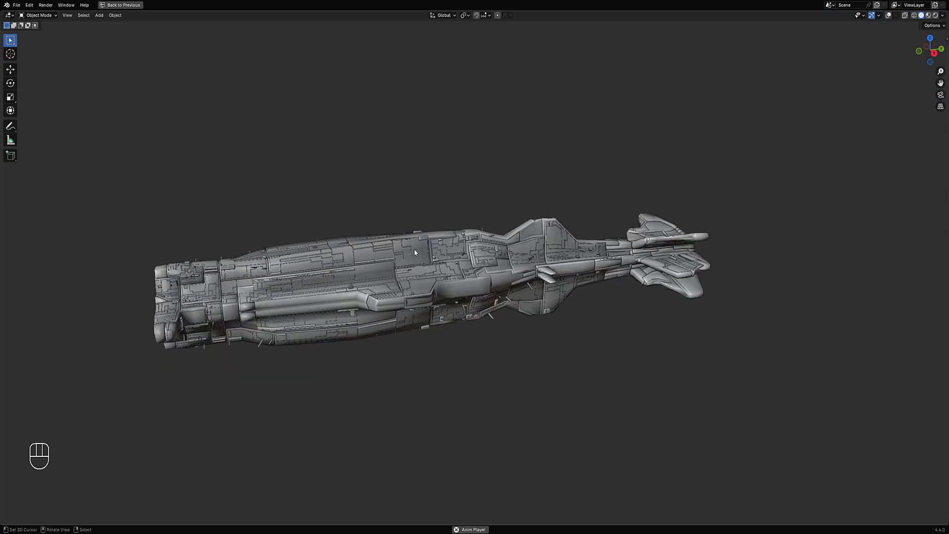
# - Select the generated panel object, then deselect everything and select the hull, trying a grab move on it
pyautogui.moveTo(415, 253); pyautogui.dragTo(433, 276, button='middle')
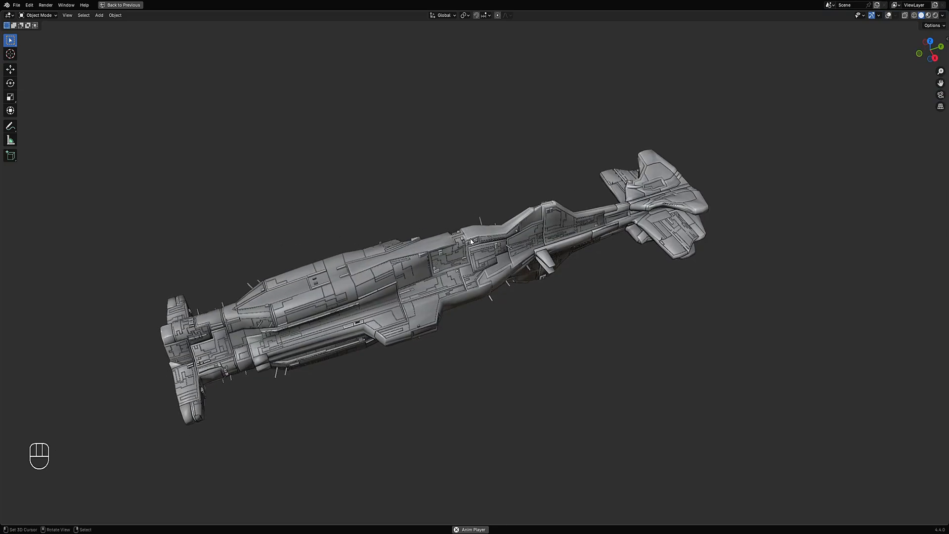
pyautogui.keyDown('alt'); pyautogui.keyDown('shift'); pyautogui.click(500, 239); pyautogui.keyUp('shift'); pyautogui.keyUp('alt')
pyautogui.hotkey('shift', 'alt', 'z')
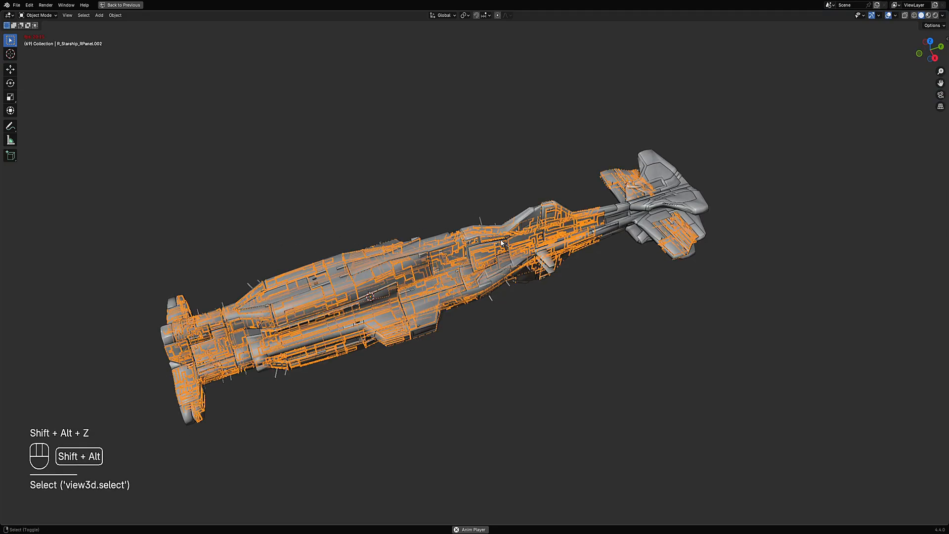
pyautogui.hotkey('alt', 'a')
pyautogui.click(617, 212)
pyautogui.scroll(-4, 615, 208)
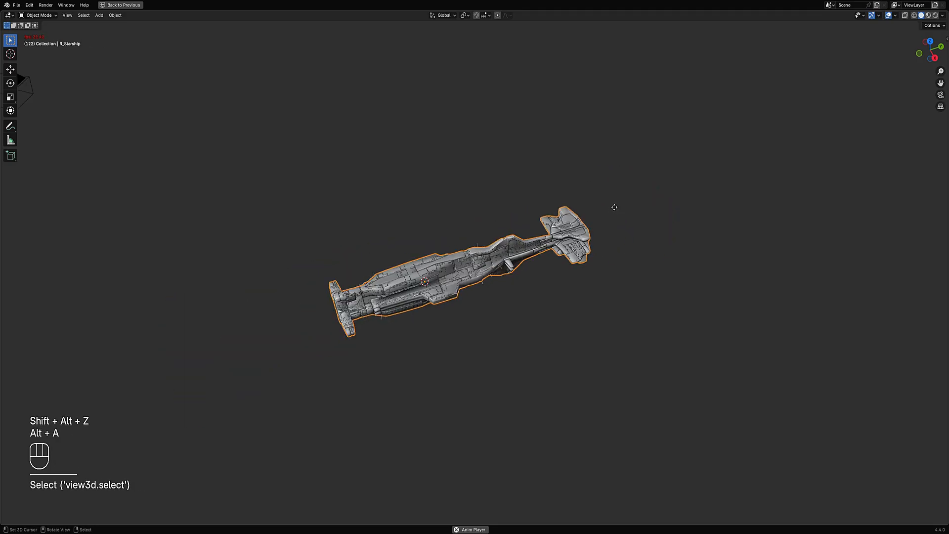
pyautogui.press('g')
pyautogui.click(561, 237)
pyautogui.scroll(4, 559, 198)
# - Open the Random Flow menu and examine its Settings, including the Parent To Source option
pyautogui.hotkey('shift', 'q')
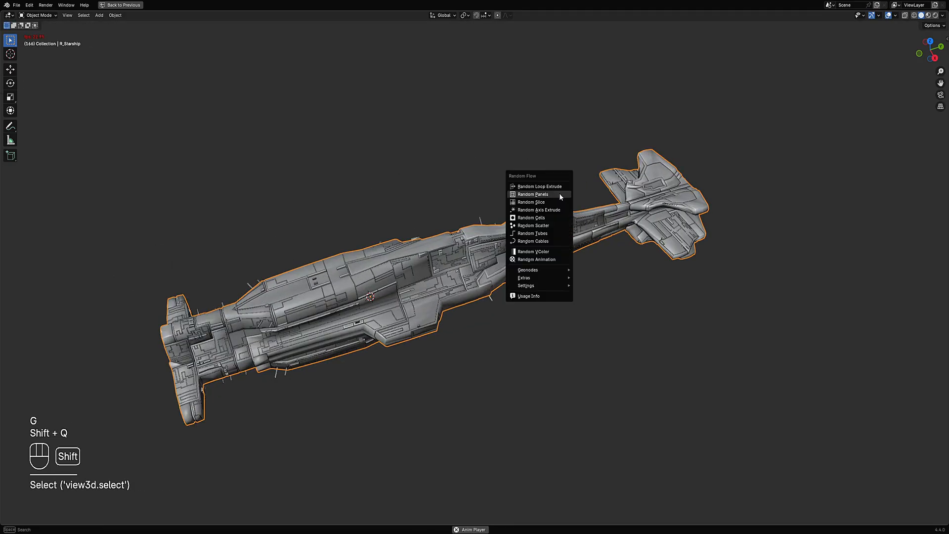
pyautogui.moveTo(532, 293)
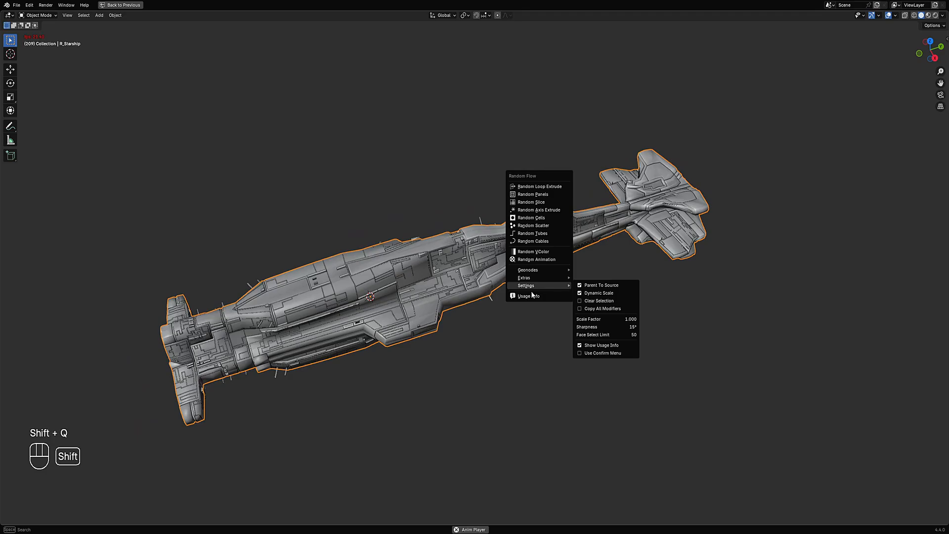
pyautogui.hotkey('shift', 'q')
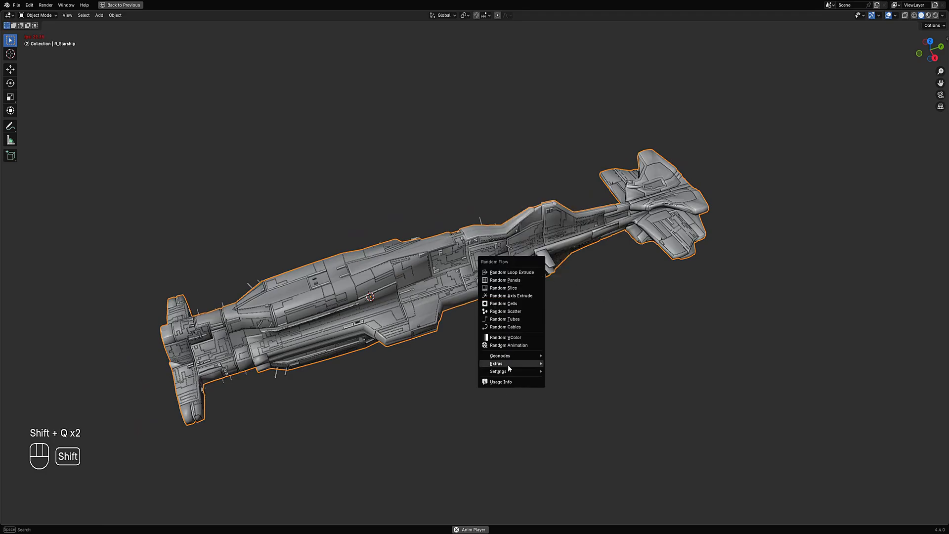
pyautogui.moveTo(514, 372)
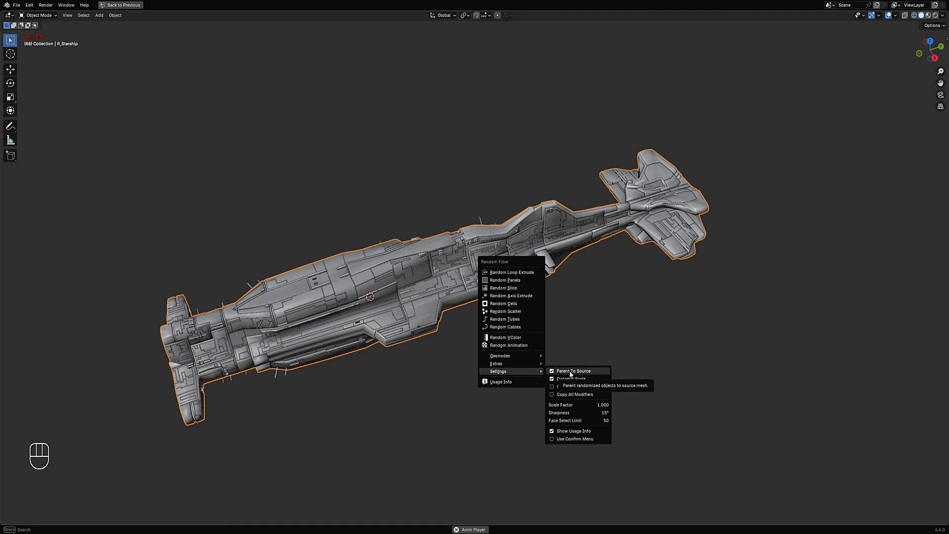
# - Inspect the textured hull from several angles in rendered shading with overlays hidden, then return to solid shading
pyautogui.moveTo(427, 301); pyautogui.dragTo(428, 275, button='middle')
pyautogui.press('z')
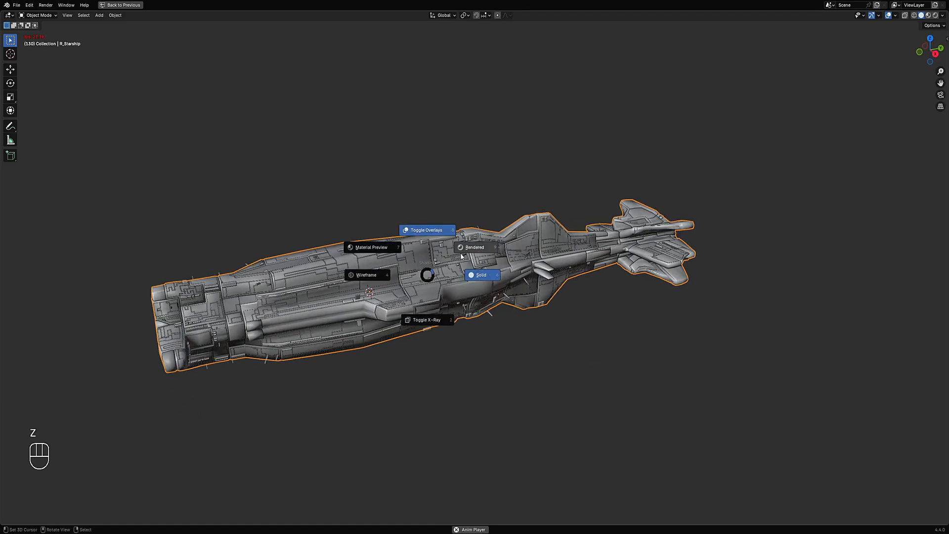
pyautogui.click(461, 253)
pyautogui.hotkey('shift', 'alt', 'z')
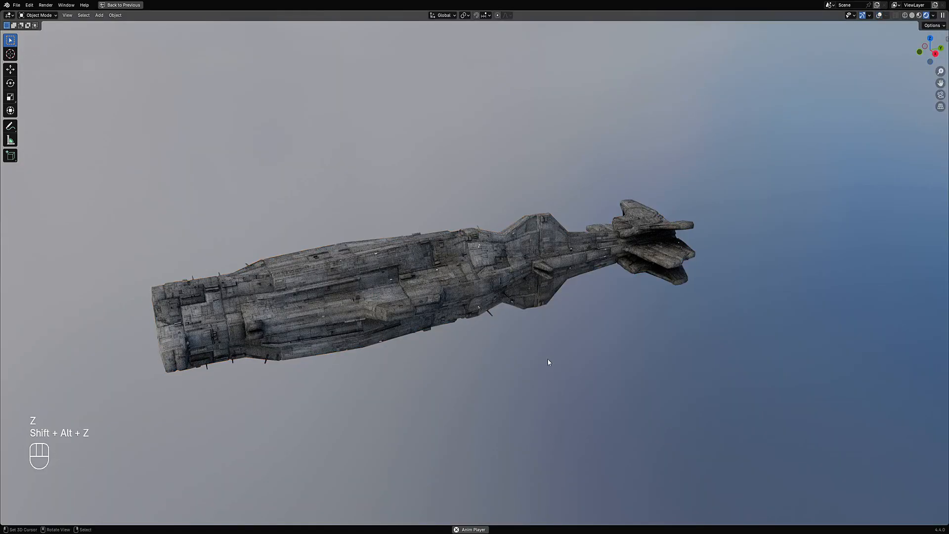
pyautogui.moveTo(549, 362); pyautogui.dragTo(577, 247, button='middle')
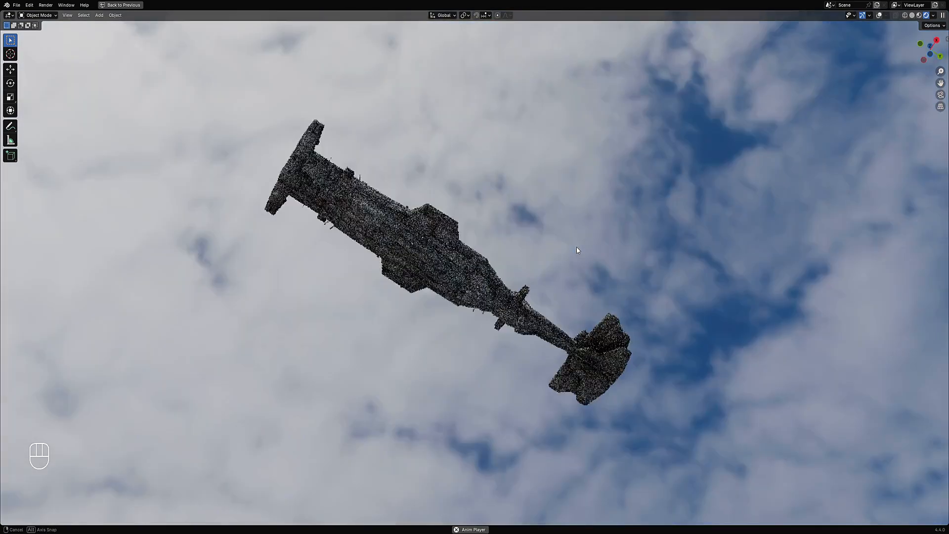
pyautogui.moveTo(575, 280); pyautogui.dragTo(574, 284, button='middle')
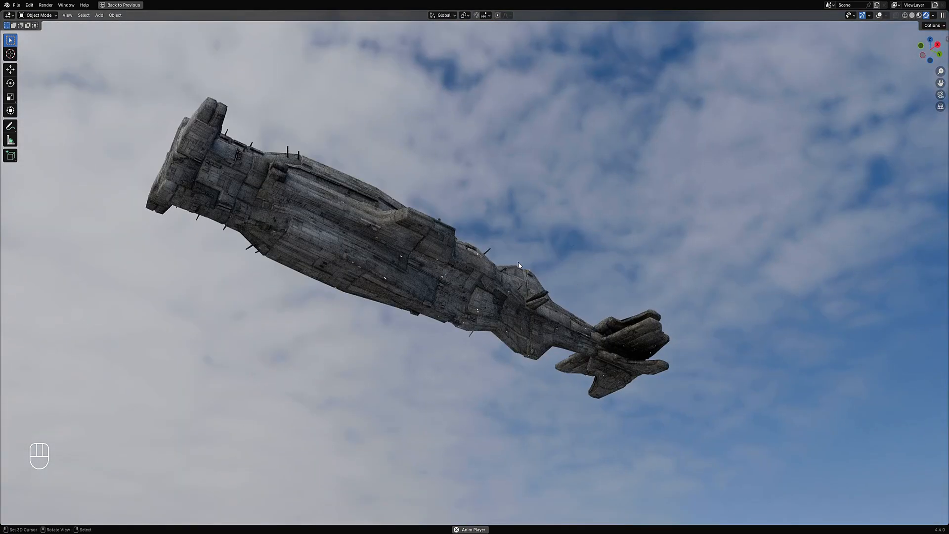
pyautogui.moveTo(501, 282)
pyautogui.mouseDown(button='middle')
pyautogui.moveTo(491, 279)
pyautogui.moveTo(505, 288)
pyautogui.moveTo(511, 274)
pyautogui.mouseUp(button='middle')
pyautogui.moveTo(586, 308)
pyautogui.mouseDown(button='middle')
pyautogui.moveTo(616, 320)
pyautogui.moveTo(516, 318)
pyautogui.moveTo(514, 290)
pyautogui.moveTo(619, 291)
pyautogui.moveTo(608, 295)
pyautogui.moveTo(617, 255)
pyautogui.moveTo(578, 292)
pyautogui.moveTo(479, 239)
pyautogui.mouseUp(button='middle')
pyautogui.scroll(5, 515, 318)
pyautogui.scroll(-5, 514, 290)
pyautogui.scroll(3, 477, 239)
pyautogui.press('z')
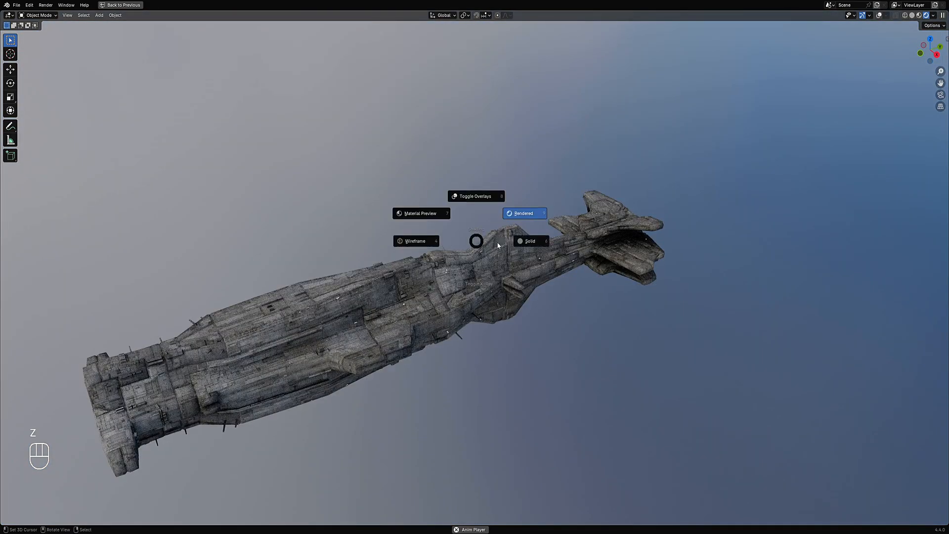
pyautogui.click(514, 243)
pyautogui.scroll(4, 398, 300)
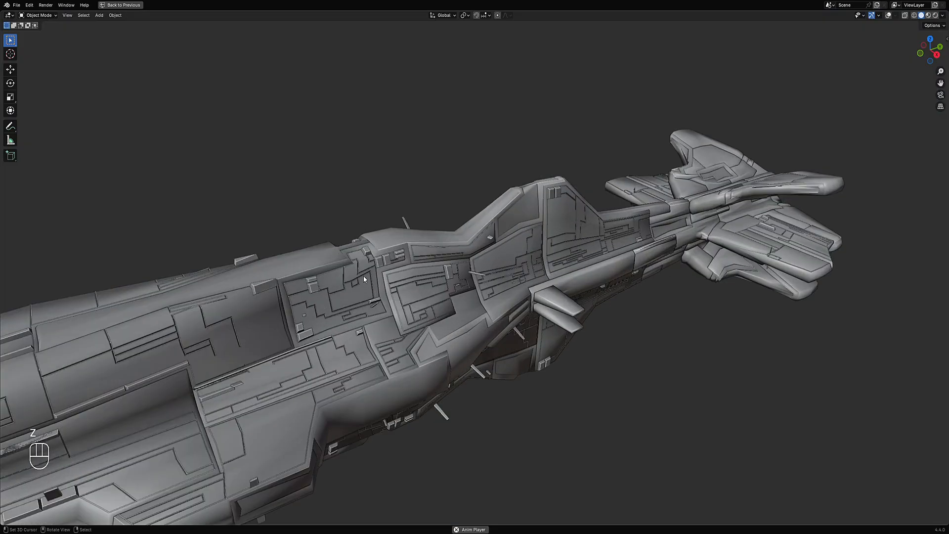
# - Select all faces of the generated panel object in Edit Mode
pyautogui.hotkey('shift', 'alt', 'z')
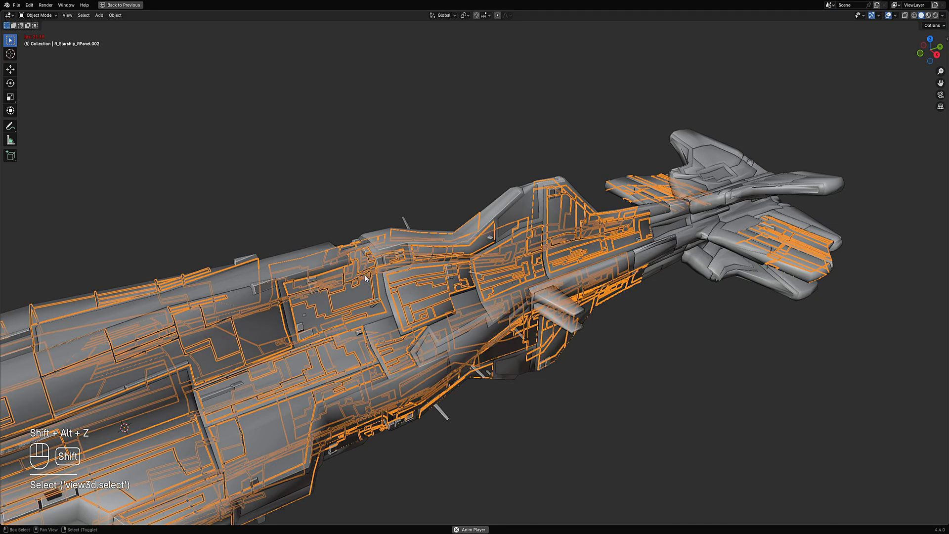
pyautogui.press('Tab')
pyautogui.press('a')
pyautogui.press('Tab')
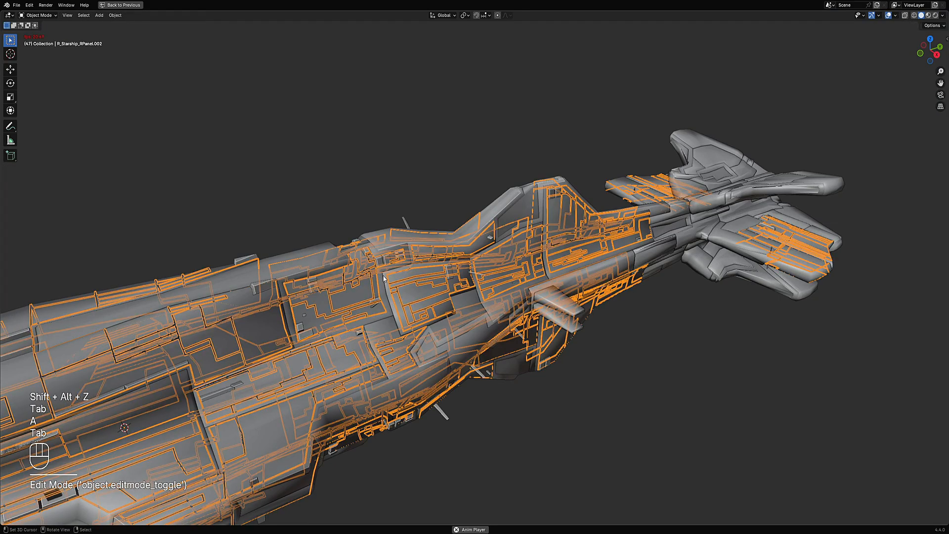
# - In rendered shading, set a vertex color on the selected panel faces with Creative Flow, lowering the brightness slightly
pyautogui.hotkey('shift', 'alt', 'z')
pyautogui.scroll(-3, 391, 289)
pyautogui.keyDown('shift'); pyautogui.moveTo(395, 293); pyautogui.dragTo(501, 241, button='middle'); pyautogui.keyUp('shift')
pyautogui.press('z')
pyautogui.click(528, 217)
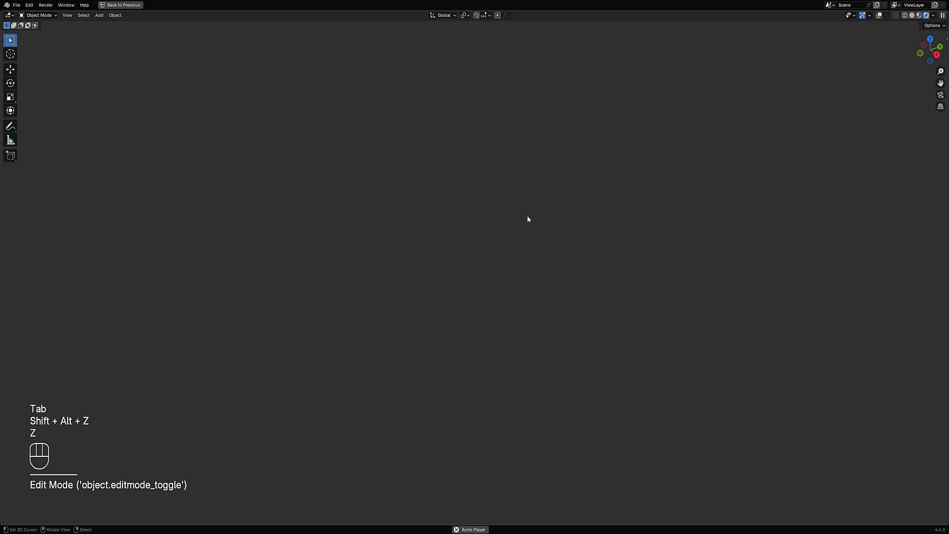
pyautogui.press('Tab')
pyautogui.hotkey('shift', 'alt', 'z')
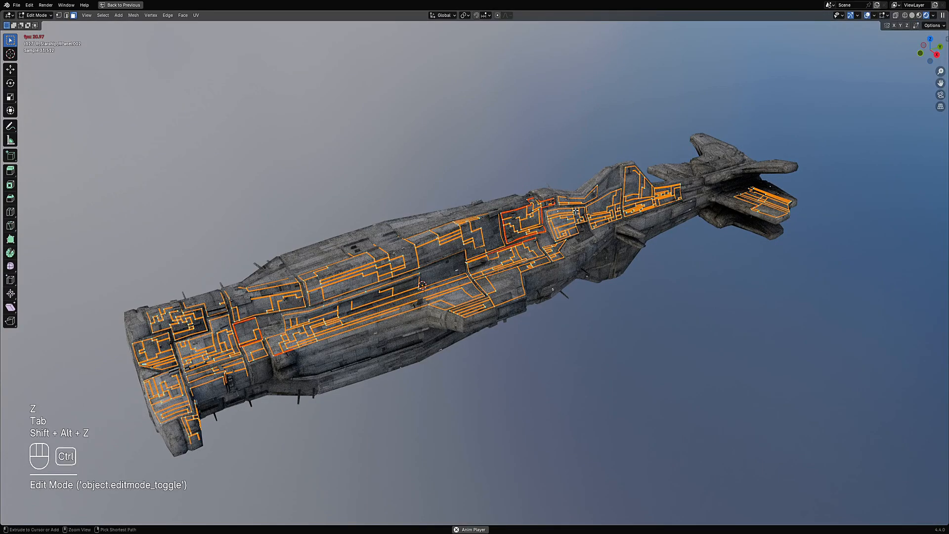
pyautogui.hotkey('shift', 'alt', 'z')
pyautogui.hotkey('shift', 'ctrl', 'x')
pyautogui.moveTo(565, 246)
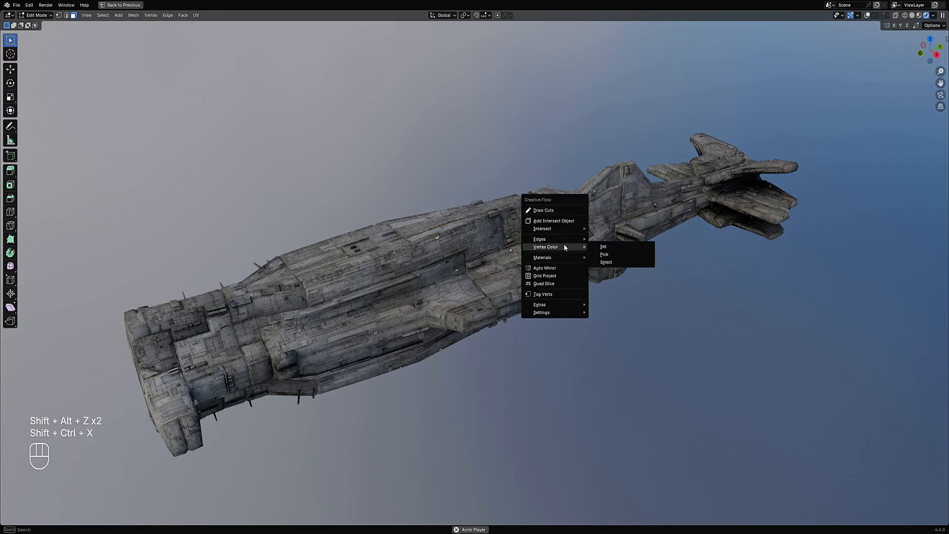
pyautogui.click(600, 246)
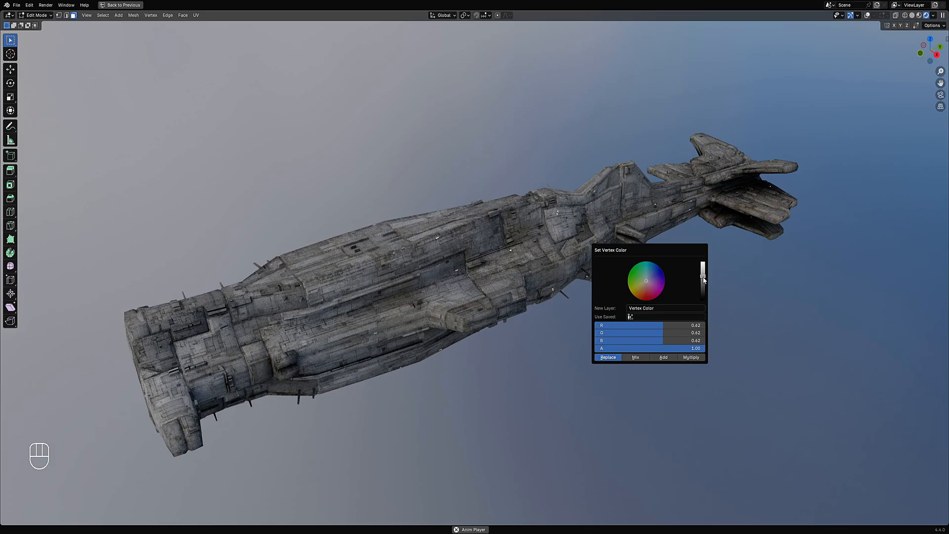
pyautogui.moveTo(704, 280); pyautogui.dragTo(703, 270)
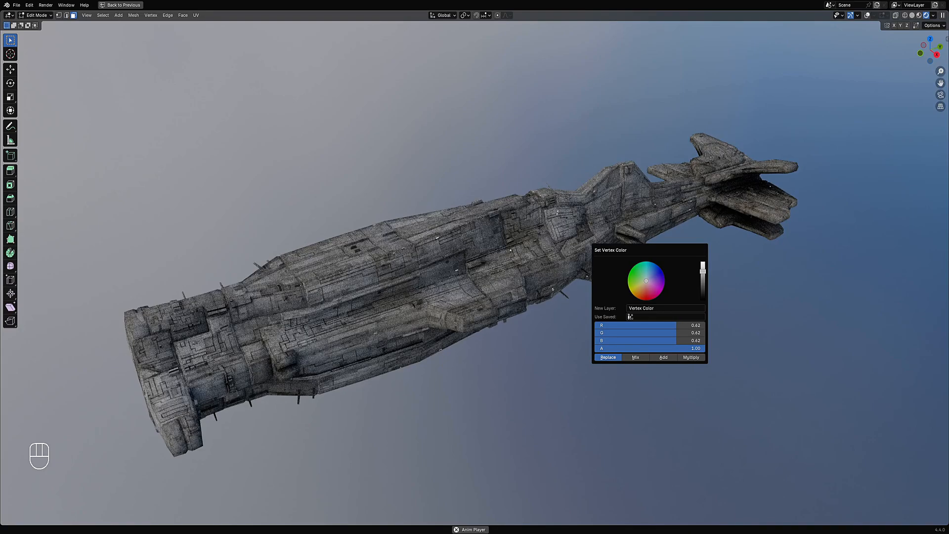
# - Inspect the vertex-colored panels from several angles in rendered shading, then return to solid shading
pyautogui.press('Tab')
pyautogui.scroll(-3, 529, 293)
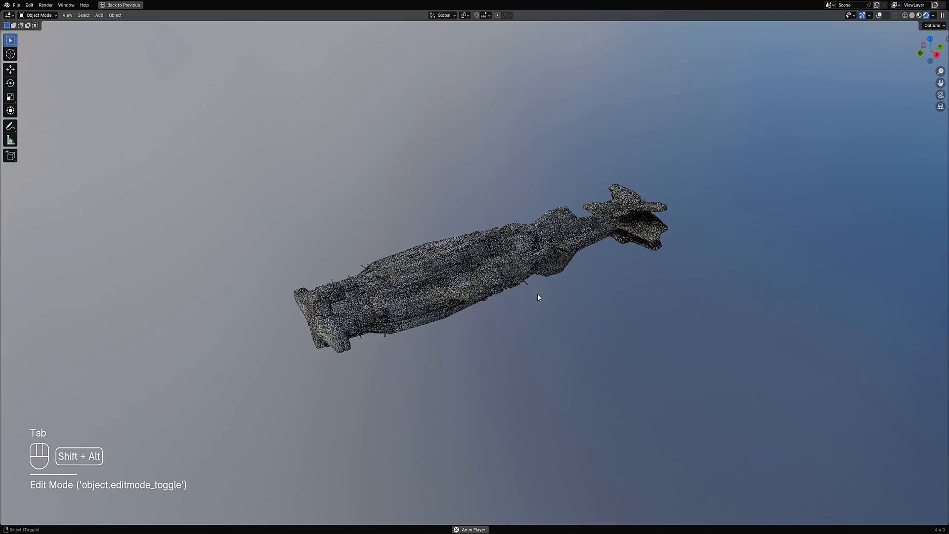
pyautogui.hotkey('shift', 'alt', 'z')
pyautogui.hotkey('shift', 'alt', 'z')
pyautogui.scroll(1, 532, 296)
pyautogui.moveTo(547, 305); pyautogui.dragTo(600, 306, button='middle')
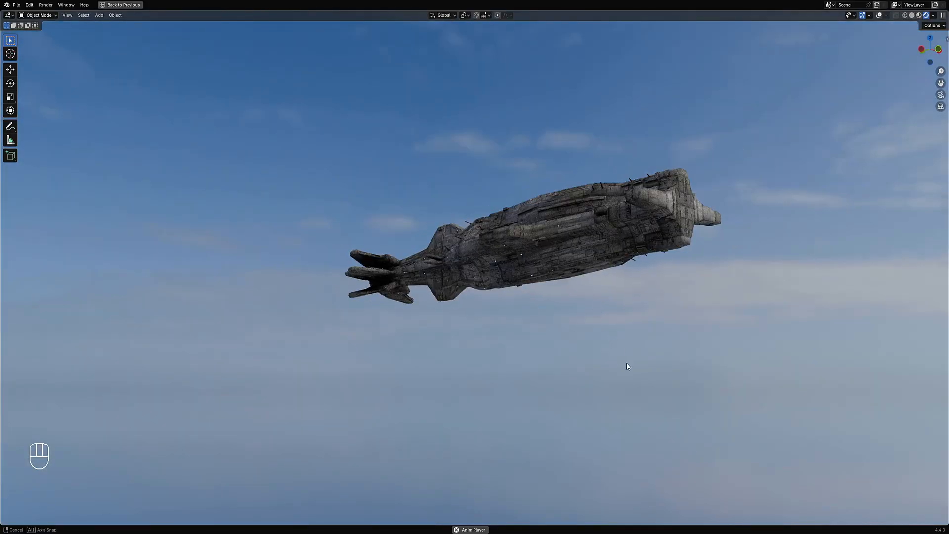
pyautogui.moveTo(627, 366)
pyautogui.mouseDown(button='middle')
pyautogui.moveTo(582, 294)
pyautogui.moveTo(482, 305)
pyautogui.moveTo(483, 340)
pyautogui.mouseUp(button='middle')
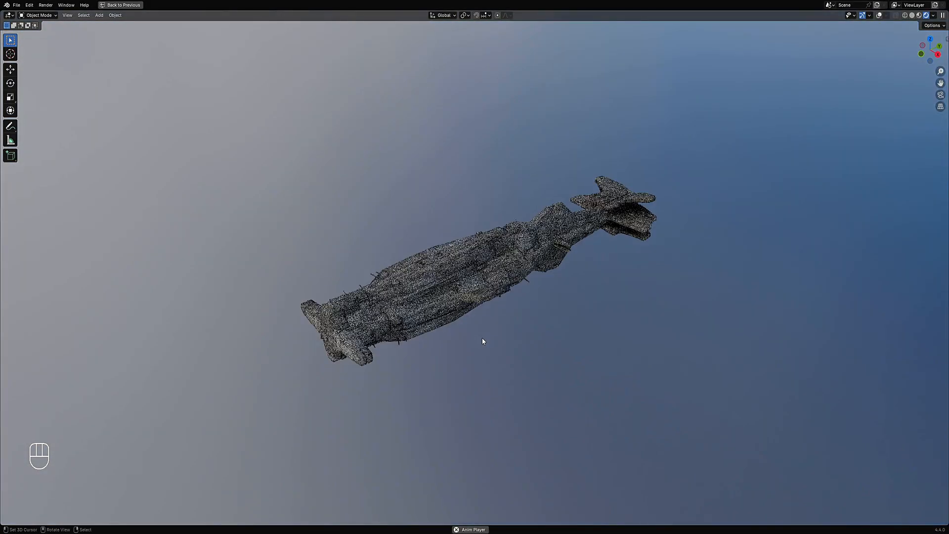
pyautogui.scroll(1, 483, 340)
pyautogui.press('z')
pyautogui.click(624, 311)
pyautogui.moveTo(620, 309); pyautogui.dragTo(517, 262, button='middle')
# - Enter Edit Mode on the hull, deselect all faces, and draw an annotation stroke near the rear fins
pyautogui.press('Tab')
pyautogui.scroll(5, 518, 262)
pyautogui.hotkey('shift', 'alt', 'z')
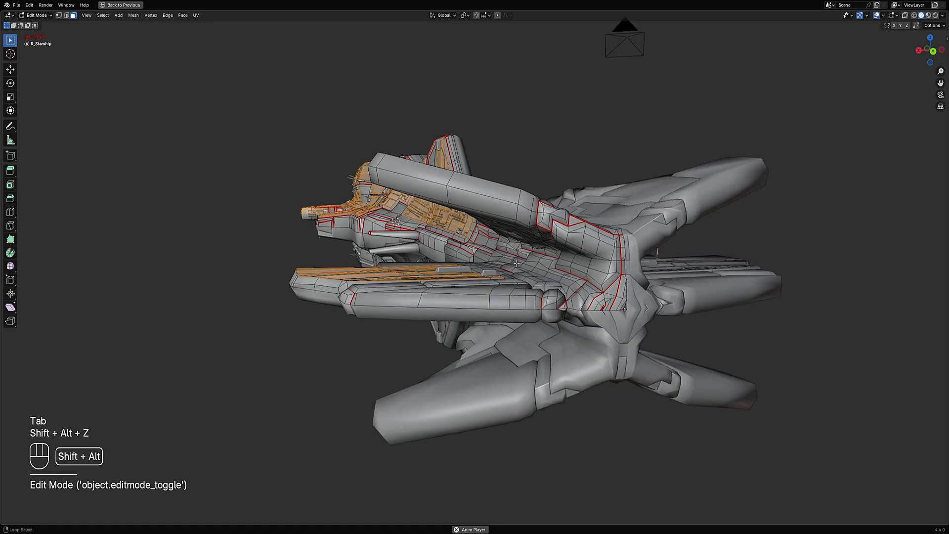
pyautogui.scroll(-2, 517, 263)
pyautogui.hotkey('alt', 'a')
pyautogui.scroll(-2, 517, 263)
pyautogui.moveTo(516, 263); pyautogui.dragTo(574, 292, button='middle')
pyautogui.scroll(5, 581, 215)
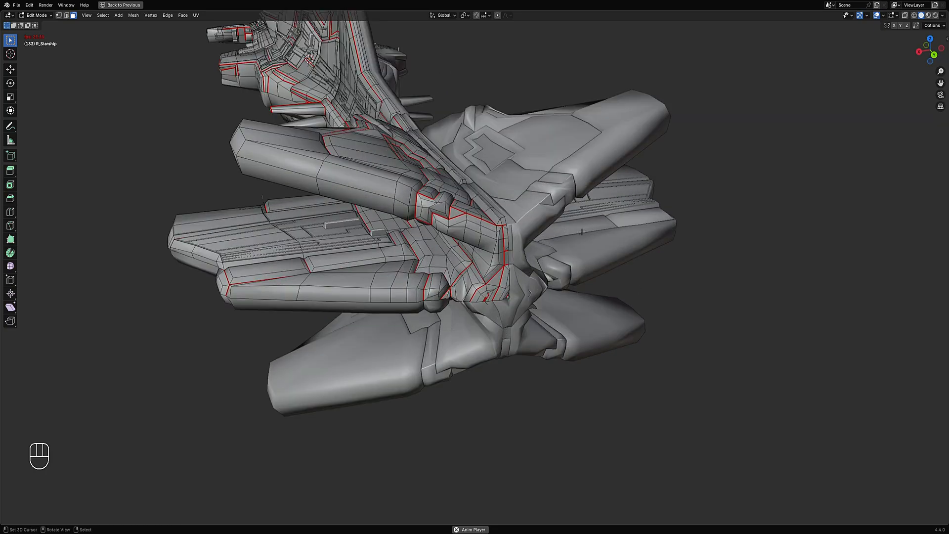
pyautogui.moveTo(512, 266); pyautogui.dragTo(489, 262, button='middle')
pyautogui.moveTo(464, 285); pyautogui.dragTo(522, 314)
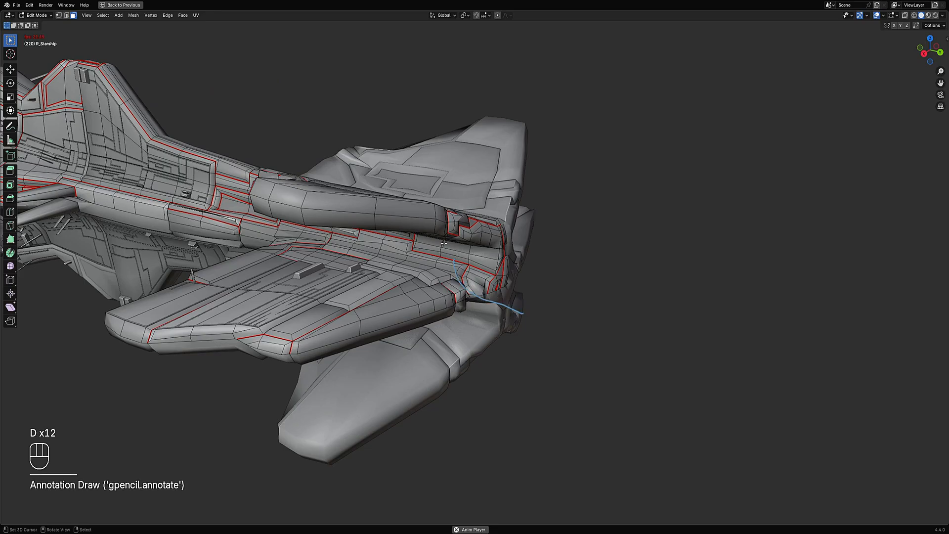
pyautogui.moveTo(516, 314)
pyautogui.mouseDown(button='right')
pyautogui.moveTo(536, 307)
pyautogui.moveTo(515, 290)
pyautogui.mouseUp(button='right')
# - View the whole ship in rendered shading, then return to solid shading and zoom in on the hull
pyautogui.press('Tab')
pyautogui.moveTo(434, 263)
pyautogui.mouseDown(button='middle')
pyautogui.moveTo(616, 237)
pyautogui.moveTo(515, 251)
pyautogui.moveTo(523, 299)
pyautogui.moveTo(520, 231)
pyautogui.moveTo(554, 237)
pyautogui.moveTo(552, 245)
pyautogui.mouseUp(button='middle')
pyautogui.press('z')
pyautogui.click(563, 205)
pyautogui.hotkey('shift', 'alt', 'z')
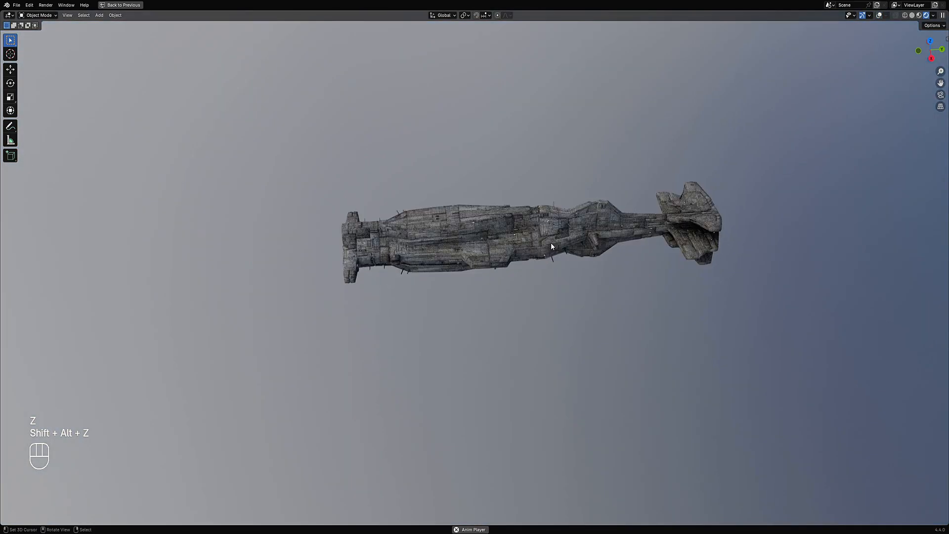
pyautogui.press('z')
pyautogui.click(591, 242)
pyautogui.scroll(5, 382, 208)
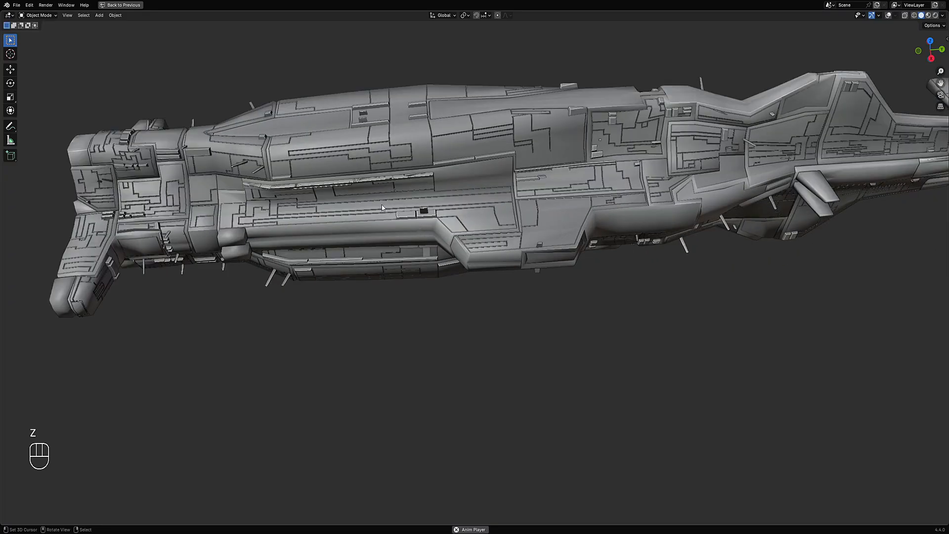
# - Select the generated panel object and delete it
pyautogui.keyDown('alt'); pyautogui.keyDown('shift'); pyautogui.click(382, 212); pyautogui.keyUp('shift'); pyautogui.keyUp('alt')
pyautogui.hotkey('shift', 'alt', 'z')
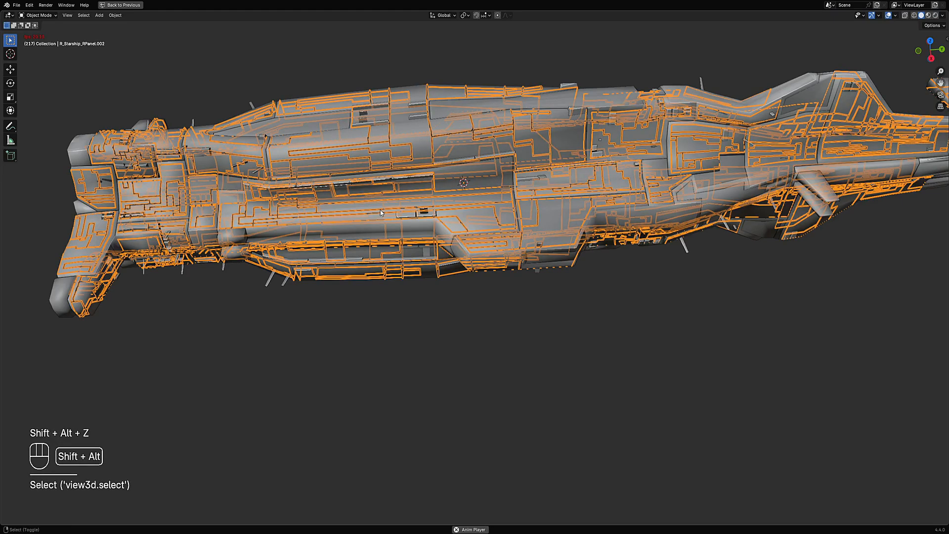
pyautogui.press('x')
pyautogui.click(381, 210)
# - Select the hull's large top and side face regions bounded by sharp edges with Select Linked, then leave Edit Mode
pyautogui.press('Tab')
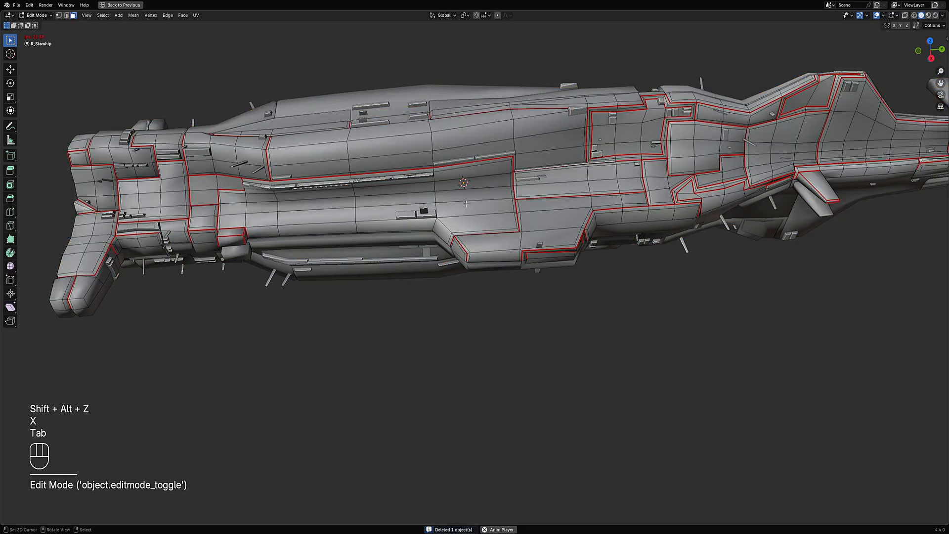
pyautogui.scroll(-4, 466, 203)
pyautogui.scroll(3, 488, 220)
pyautogui.hotkey('alt', 'a')
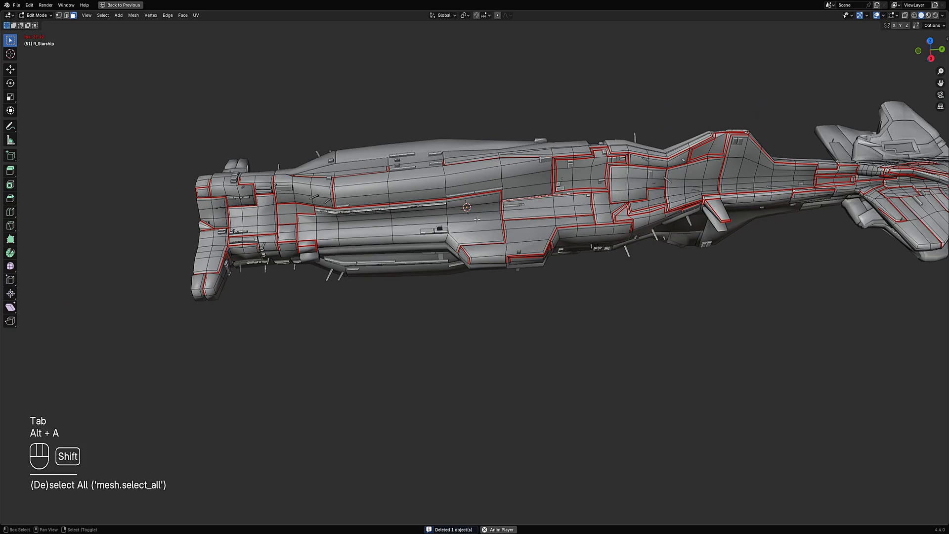
pyautogui.hotkey('shift', 'f')
pyautogui.hotkey('shift', 'f')
pyautogui.hotkey('shift', 'f')
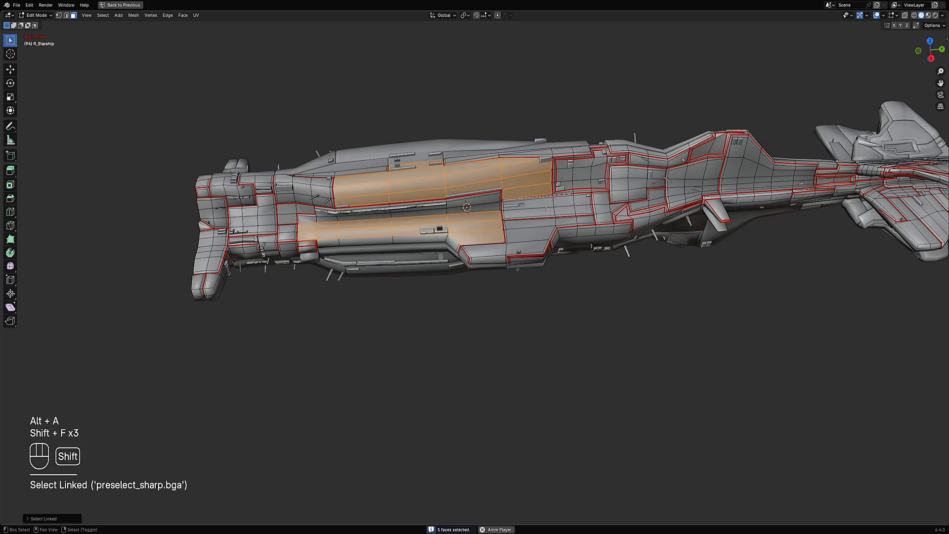
pyautogui.hotkey('shift', 'f')
pyautogui.hotkey('shift', 'f')
pyautogui.hotkey('shift', 'f')
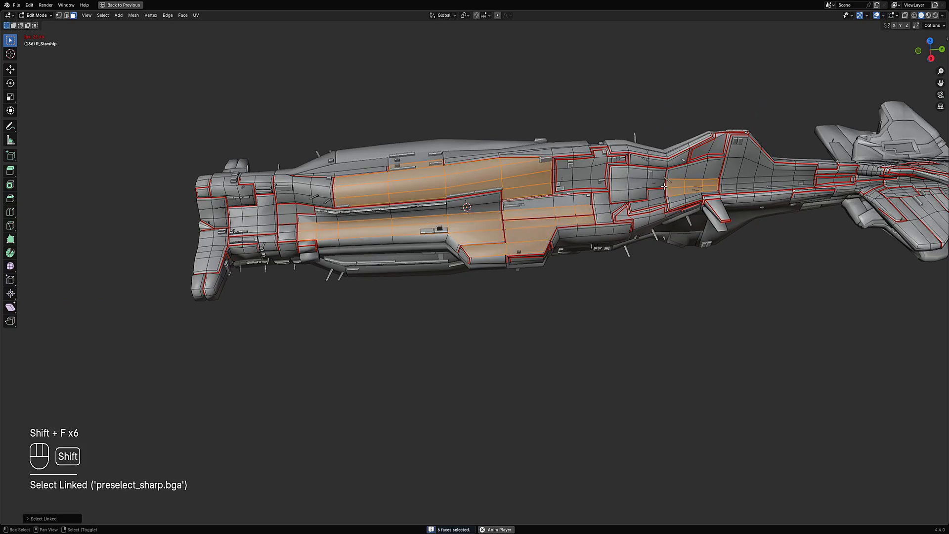
pyautogui.hotkey('shift', 'f')
pyautogui.keyDown('shift'); pyautogui.moveTo(660, 208); pyautogui.dragTo(490, 198, button='middle'); pyautogui.keyUp('shift')
pyautogui.hotkey('shift', 'f')
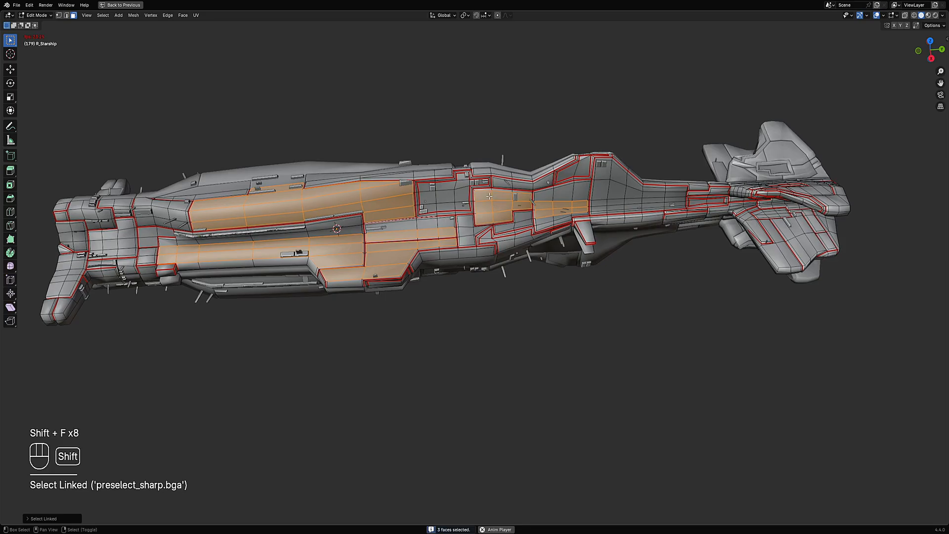
pyautogui.hotkey('shift', 'f')
pyautogui.hotkey('shift', 'f')
pyautogui.hotkey('shift', 'f')
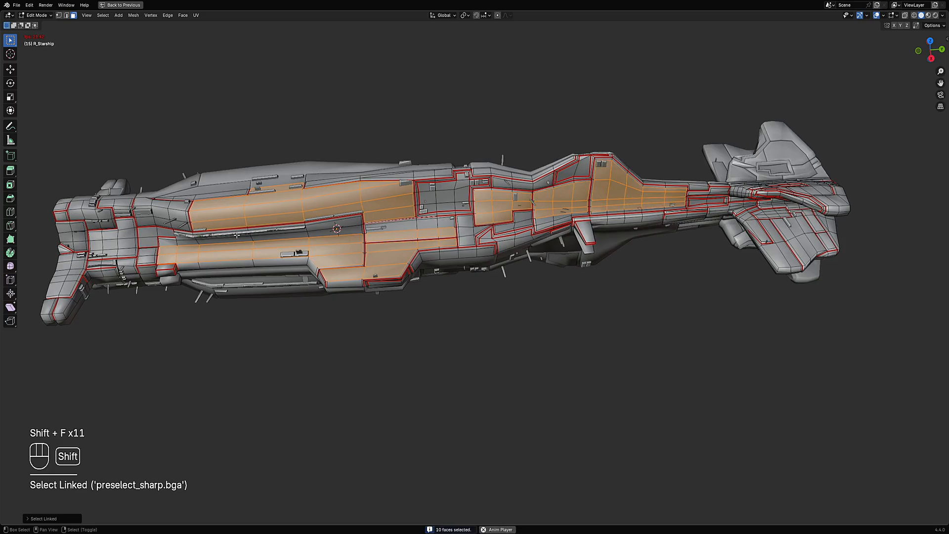
pyautogui.hotkey('shift', 'f')
pyautogui.hotkey('shift', 'f')
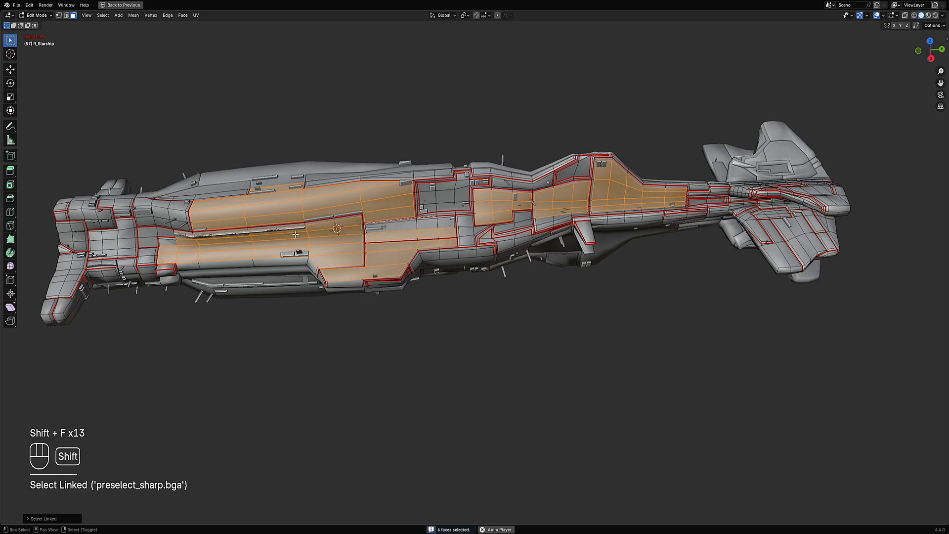
pyautogui.hotkey('shift', 'f')
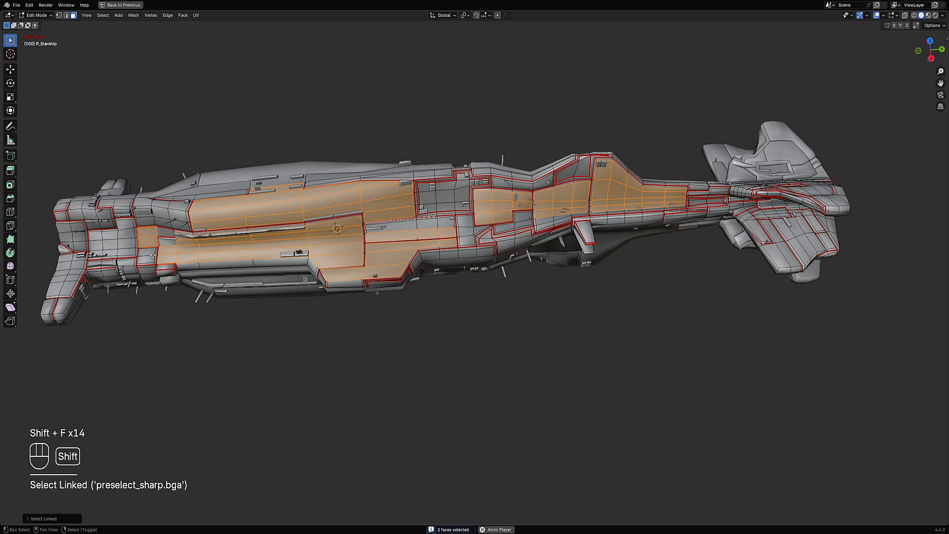
pyautogui.hotkey('shift', 'f')
pyautogui.hotkey('shift', 'f')
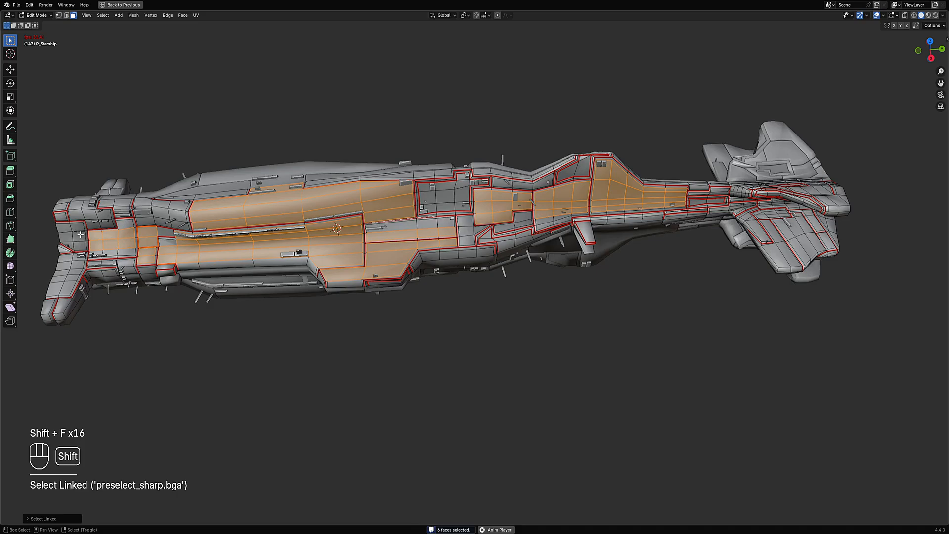
pyautogui.hotkey('shift', 'f')
pyautogui.hotkey('shift', 'f')
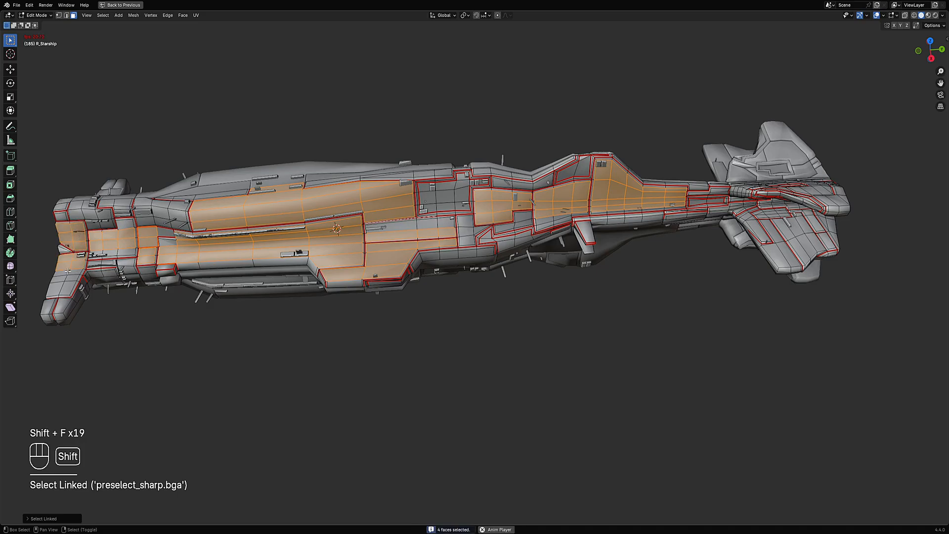
pyautogui.hotkey('shift', 'f')
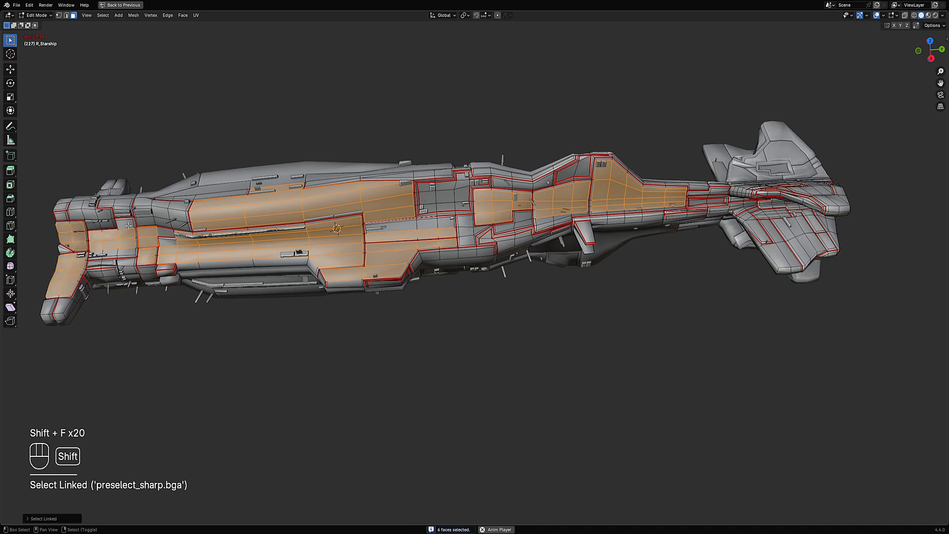
pyautogui.hotkey('shift', 'f')
pyautogui.hotkey('shift', 'f')
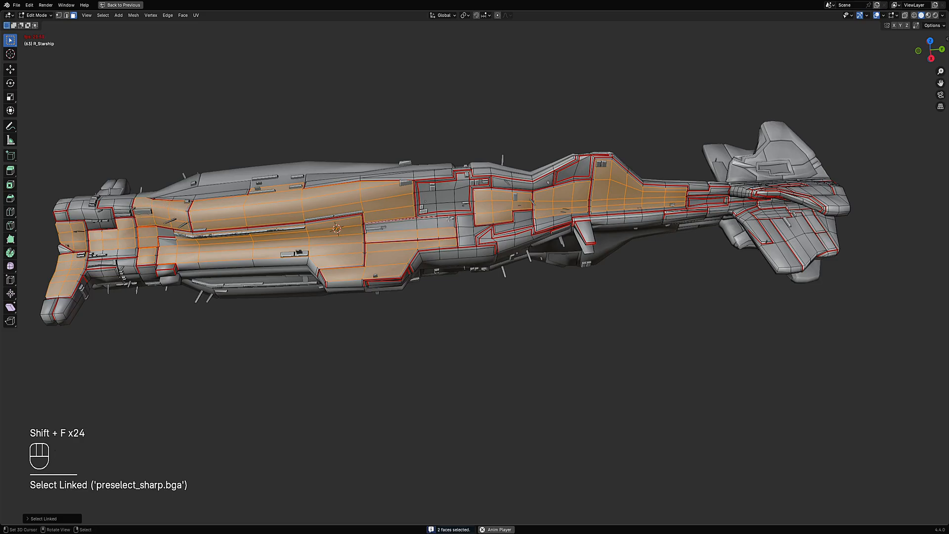
pyautogui.hotkey('shift', 'f')
pyautogui.hotkey('shift', 'f')
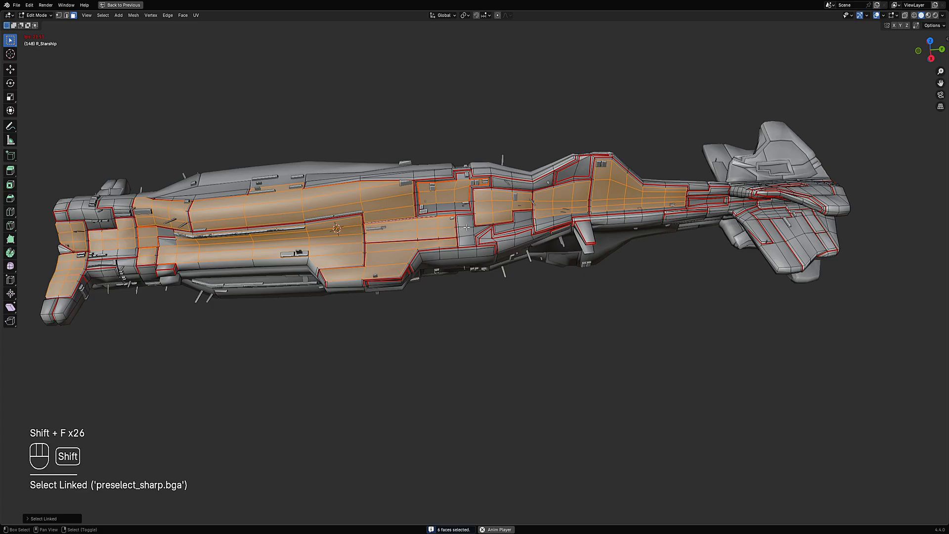
pyautogui.hotkey('shift', 'f')
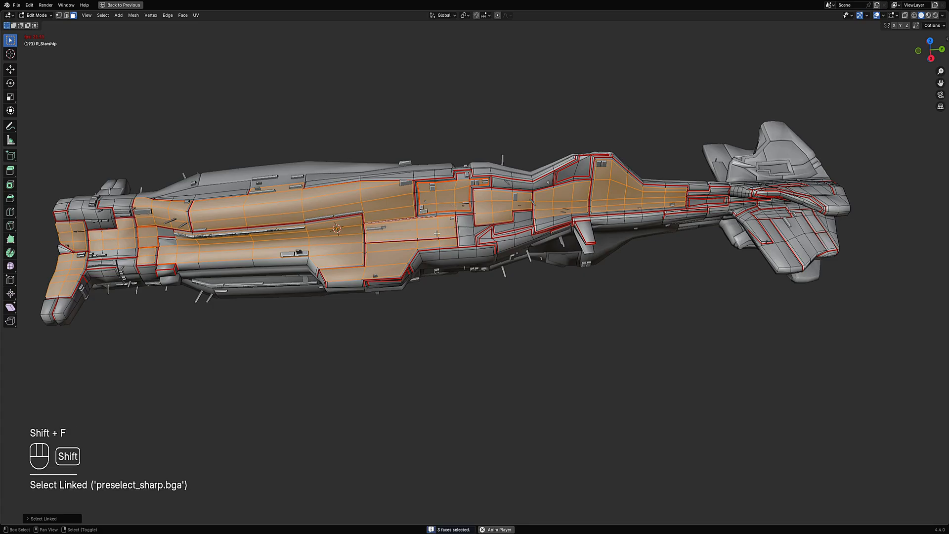
pyautogui.press('Tab')
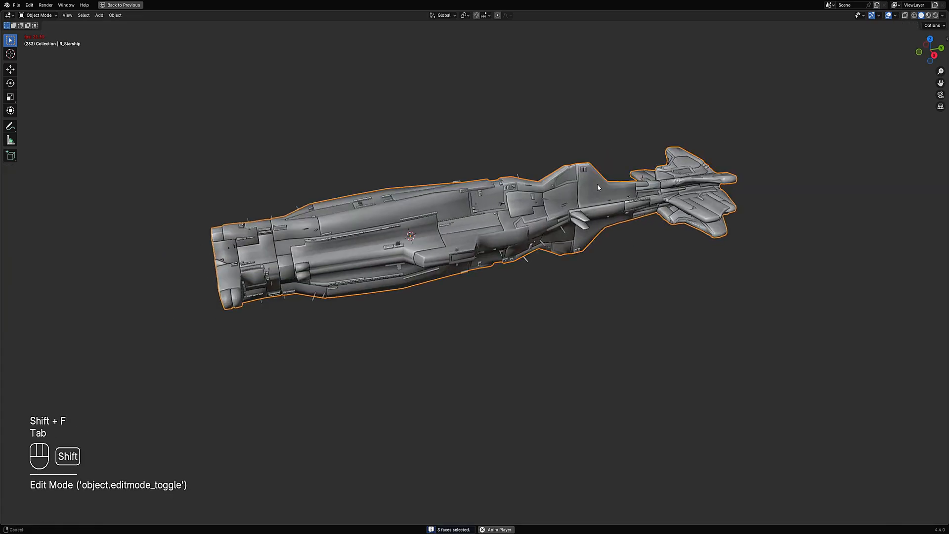
# - Purge unused data from the file
pyautogui.hotkey('shift', 'q')
pyautogui.click(595, 183)
pyautogui.hotkey('shift', 'q')
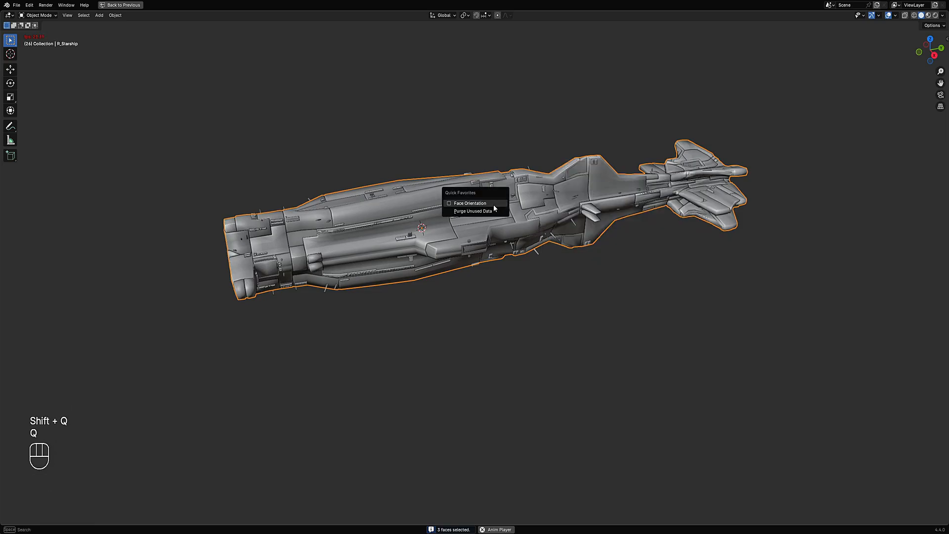
pyautogui.click(494, 209)
pyautogui.click(476, 261)
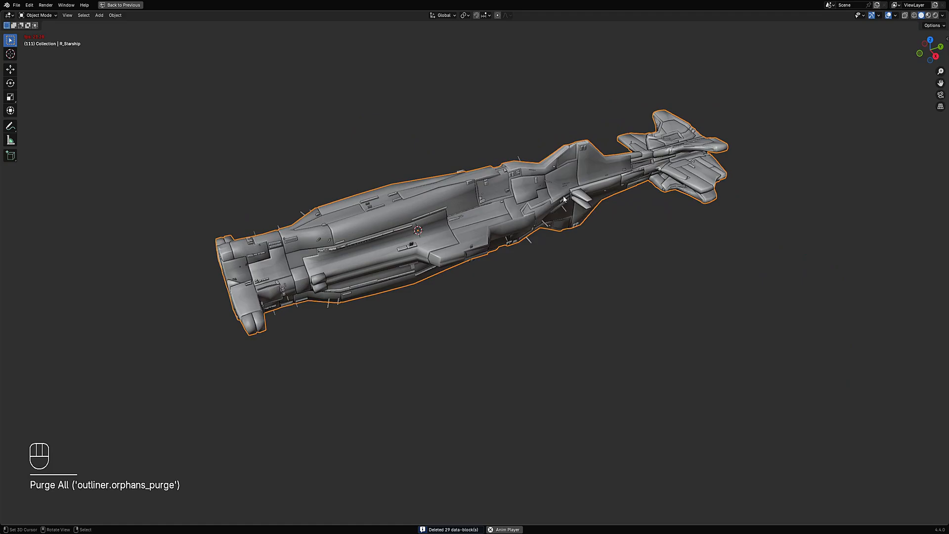
# - Add Random Panels to the selected hull faces and set the panel seed to 2
pyautogui.hotkey('shift', 'q')
pyautogui.click(559, 193)
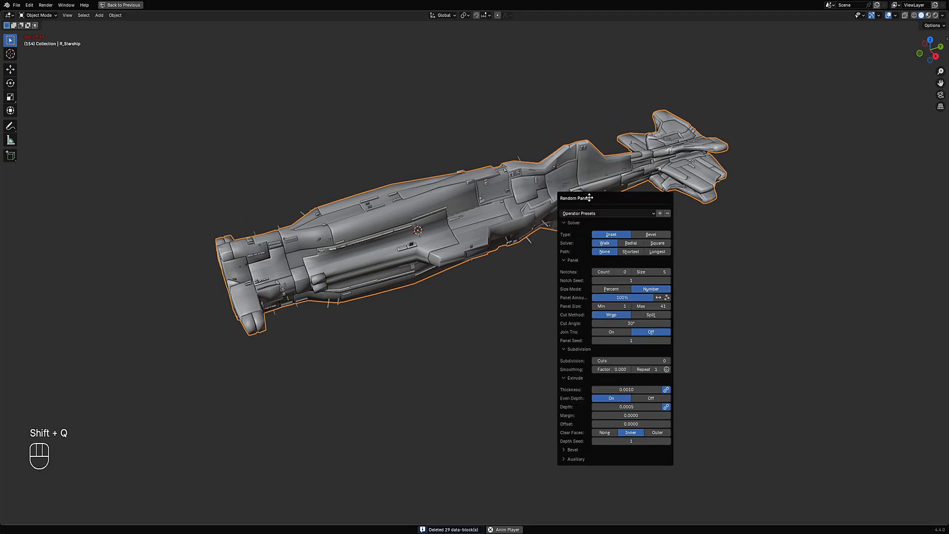
pyautogui.moveTo(582, 193); pyautogui.dragTo(700, 166)
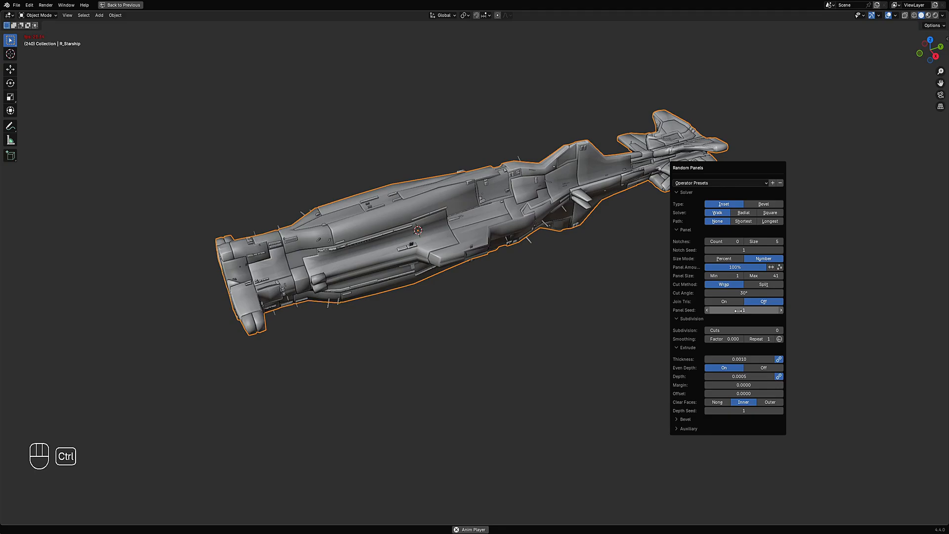
pyautogui.keyDown('ctrl'); pyautogui.scroll(1, 739, 310); pyautogui.keyUp('ctrl')
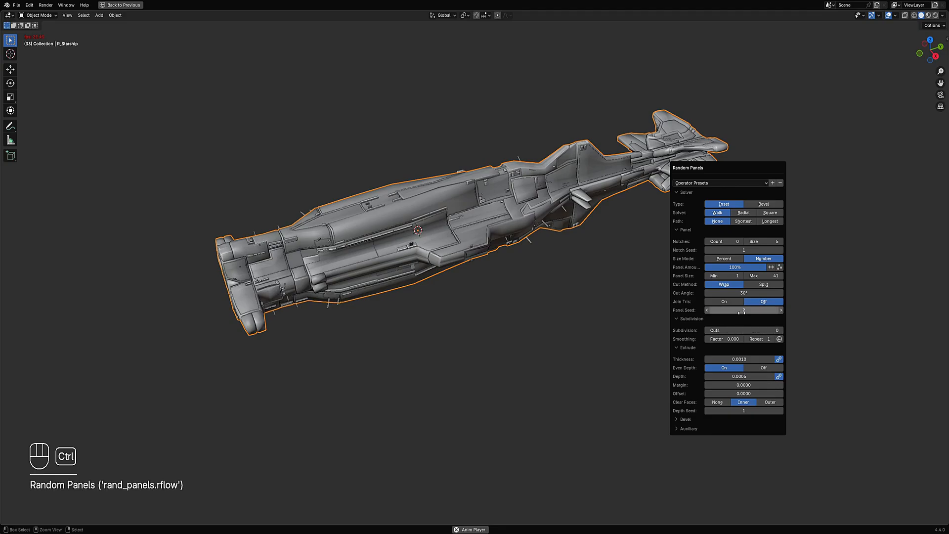
pyautogui.keyDown('ctrl'); pyautogui.scroll(1, 742, 311); pyautogui.keyUp('ctrl')
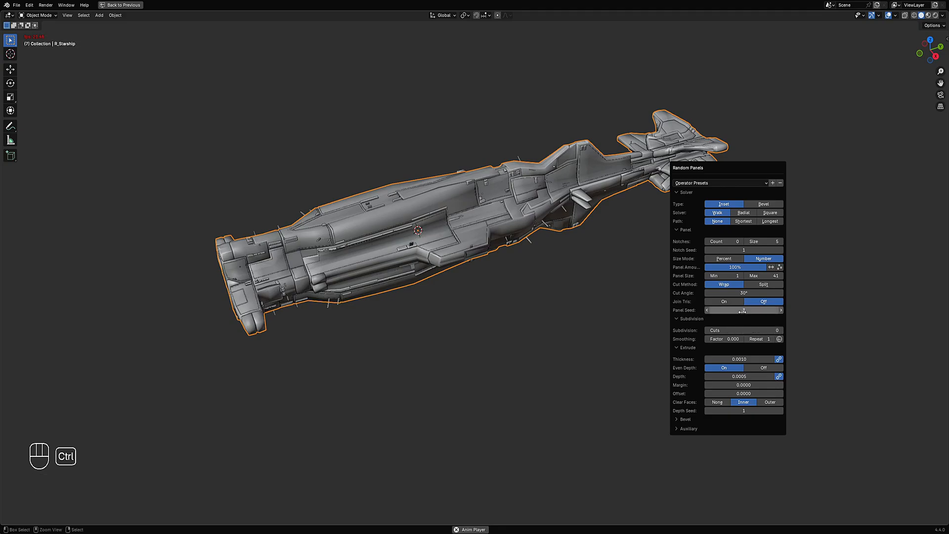
# - Switch the panel solver to Square and raise the subdivision cuts to 5
pyautogui.click(764, 213)
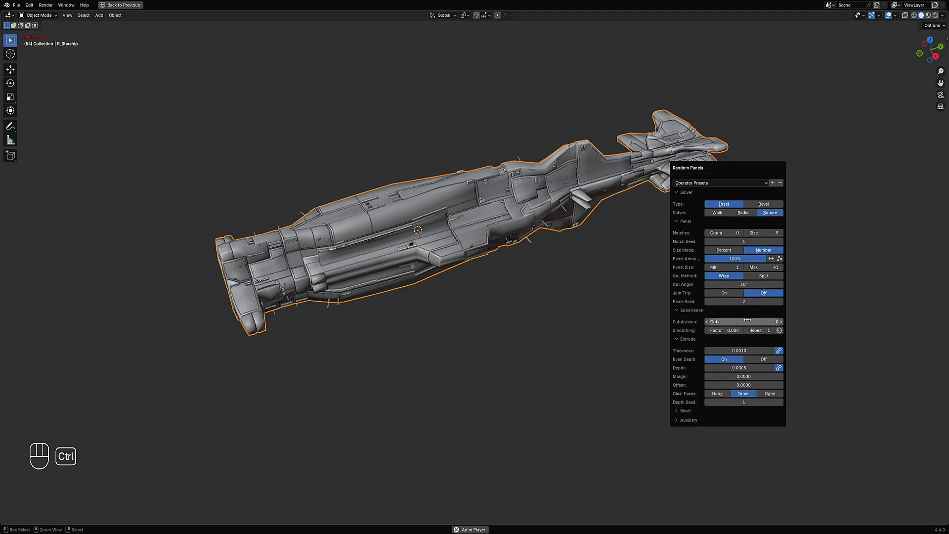
pyautogui.keyDown('ctrl'); pyautogui.scroll(1, 748, 320); pyautogui.keyUp('ctrl')
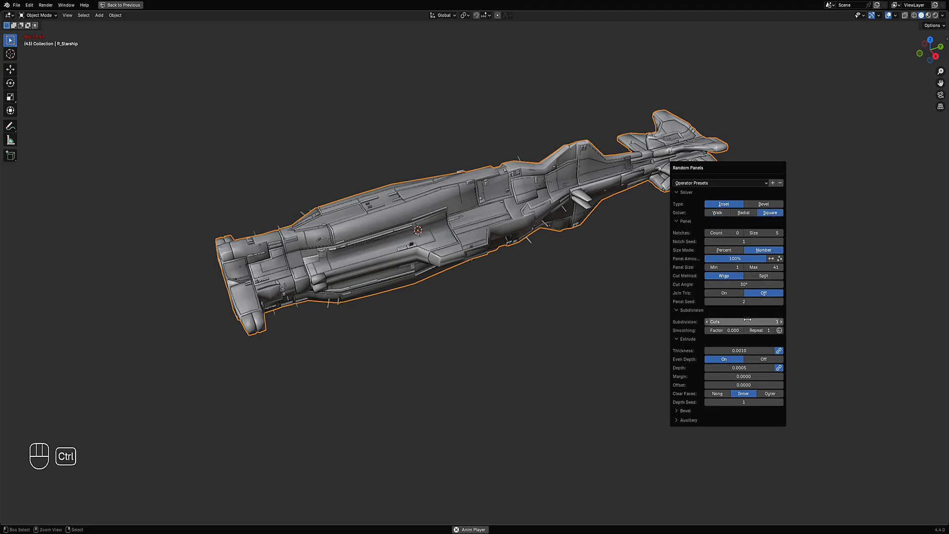
pyautogui.keyDown('ctrl'); pyautogui.scroll(1, 747, 320); pyautogui.keyUp('ctrl')
pyautogui.keyDown('ctrl'); pyautogui.scroll(1, 747, 320); pyautogui.keyUp('ctrl')
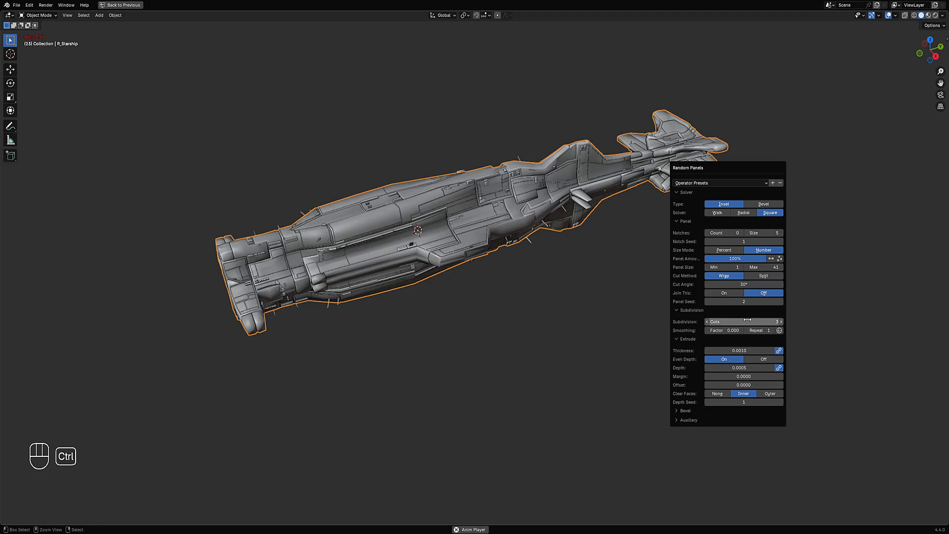
pyautogui.keyDown('ctrl'); pyautogui.scroll(1, 727, 322); pyautogui.keyUp('ctrl')
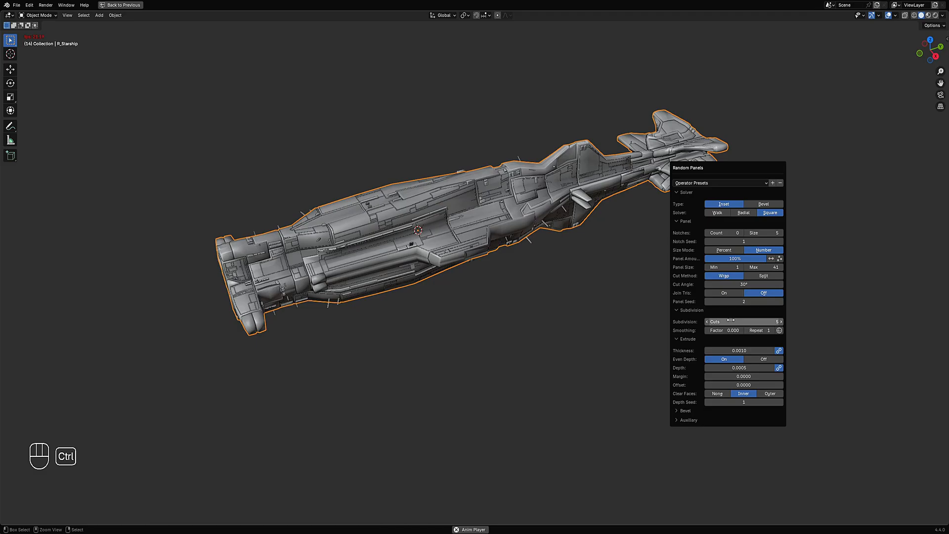
# - Preview the paneled ship in rendered shading, then return to solid shading without overlays
pyautogui.moveTo(564, 277)
pyautogui.mouseDown(button='middle')
pyautogui.moveTo(517, 256)
pyautogui.moveTo(534, 205)
pyautogui.mouseUp(button='middle')
pyautogui.press('z')
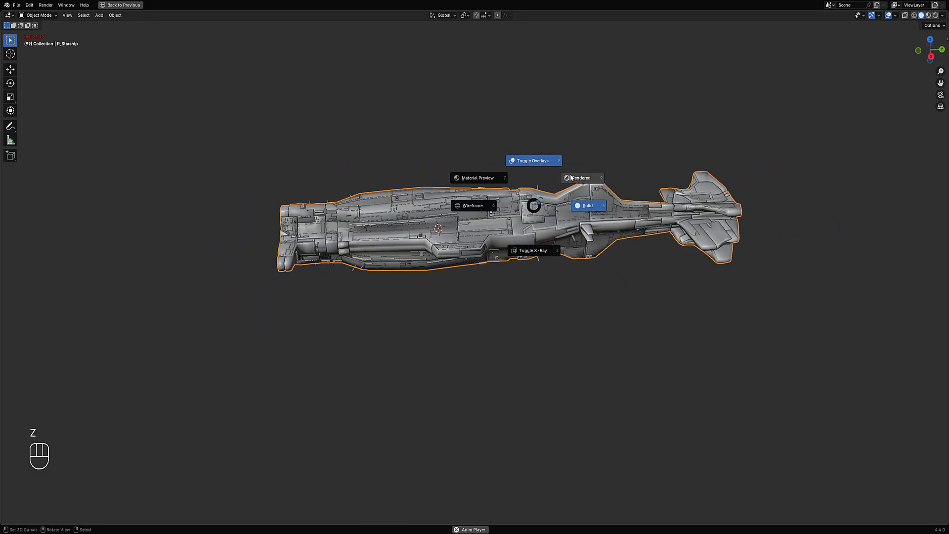
pyautogui.click(571, 177)
pyautogui.hotkey('shift', 'alt', 'z')
pyautogui.moveTo(562, 165); pyautogui.dragTo(508, 243, button='middle')
pyautogui.scroll(2, 520, 228)
pyautogui.press('z')
pyautogui.click(552, 242)
pyautogui.keyDown('shift'); pyautogui.moveTo(504, 279); pyautogui.dragTo(515, 291, button='middle'); pyautogui.keyUp('shift')
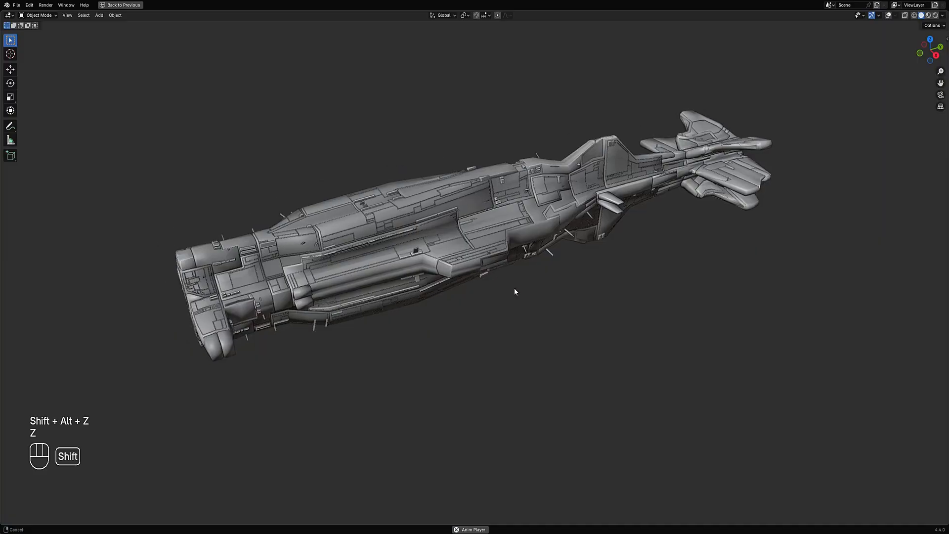
pyautogui.scroll(4, 514, 292)
# - Deselect all elements of the panel mesh in Edit Mode and return to Object Mode
pyautogui.press('Tab')
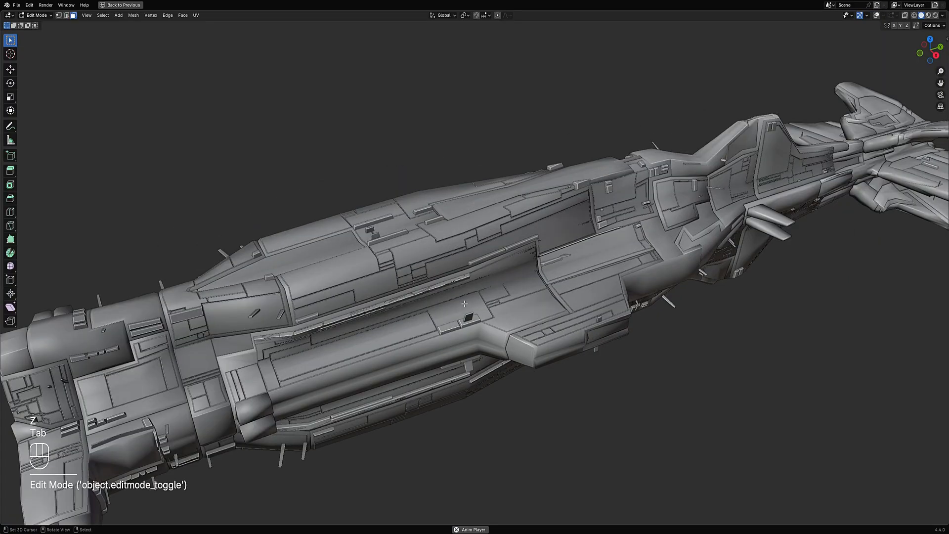
pyautogui.scroll(-4, 456, 296)
pyautogui.hotkey('shift', 'alt', 'z')
pyautogui.hotkey('alt', 'a')
pyautogui.press('Tab')
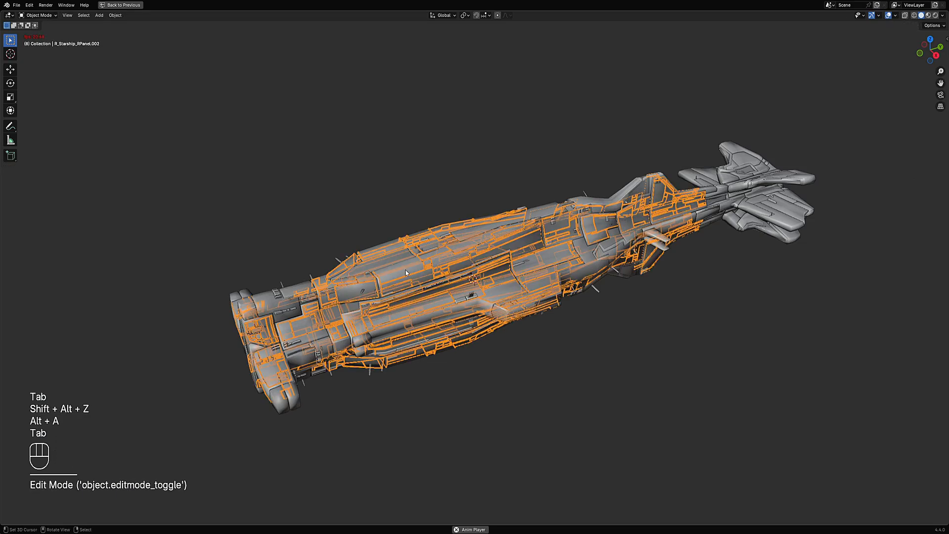
# - Select linked sharp-edged face regions on the hull, then deselect all faces again
pyautogui.click(405, 269)
pyautogui.keyDown('shift'); pyautogui.click(404, 275); pyautogui.keyUp('shift')
pyautogui.hotkey('shift', 'f')
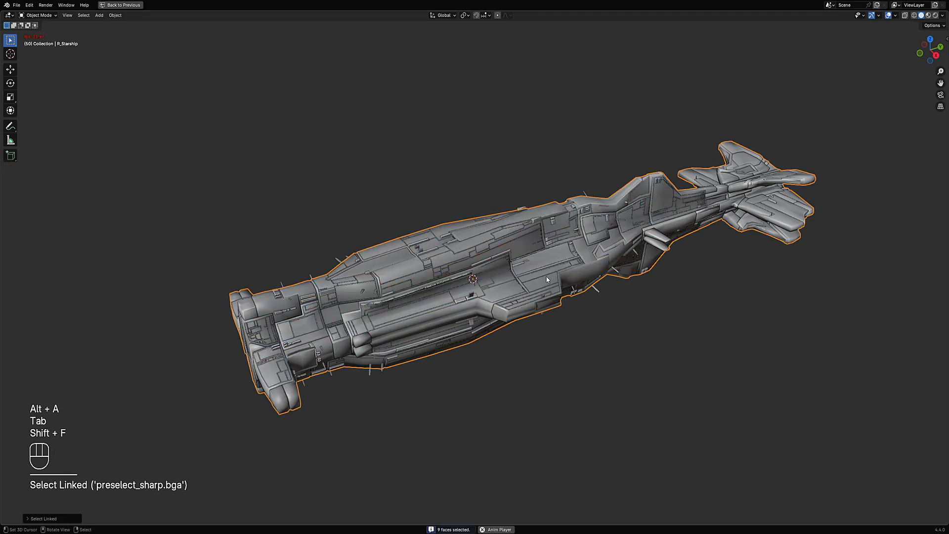
pyautogui.hotkey('ctrl', 'shift', 'a')
pyautogui.hotkey('shift', 'f')
pyautogui.hotkey('shift', 'f')
pyautogui.hotkey('shift', 'f')
pyautogui.hotkey('shift', 'f')
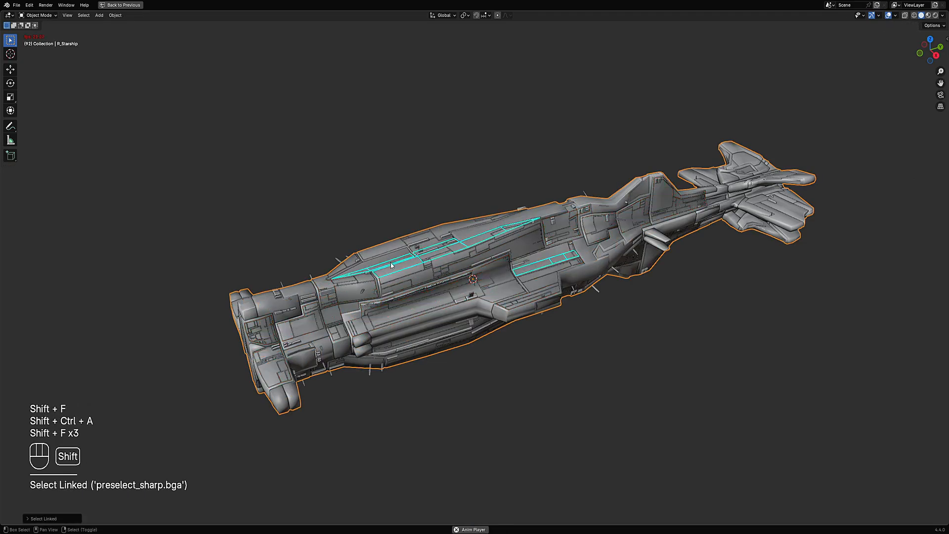
pyautogui.hotkey('ctrl', 'shift', 'a')
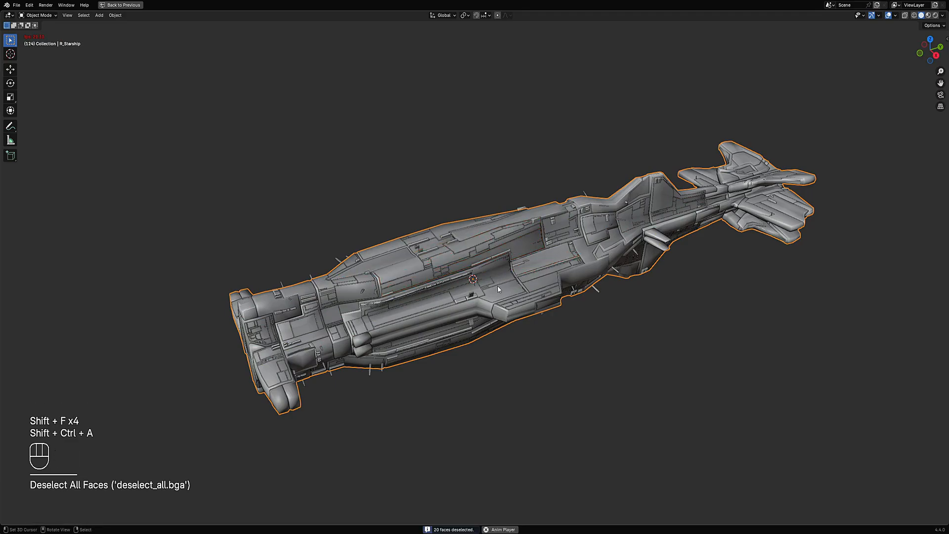
# - Select every face of the panel object and set its vertex color with Creative Flow's Set Vertex Color
pyautogui.click(448, 262)
pyautogui.press('Tab')
pyautogui.press('a')
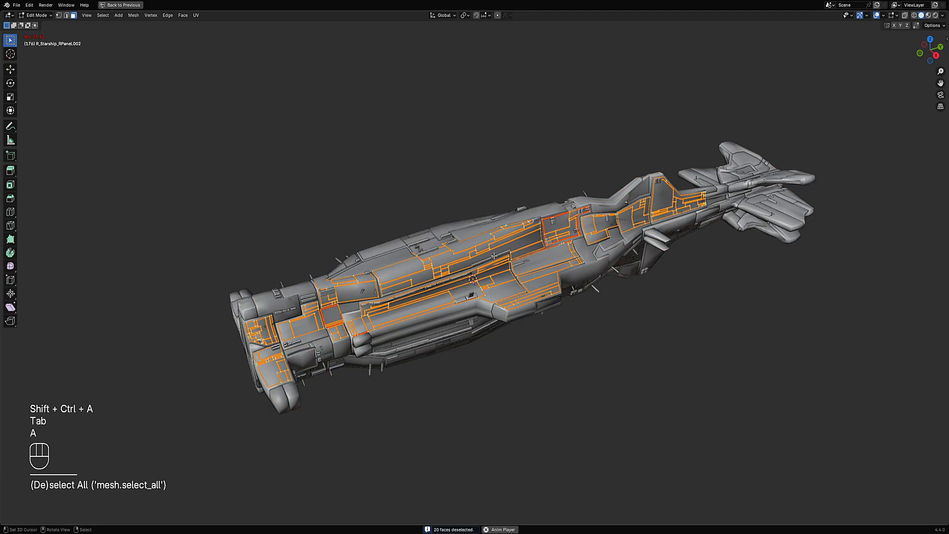
pyautogui.press('z')
pyautogui.click(577, 219)
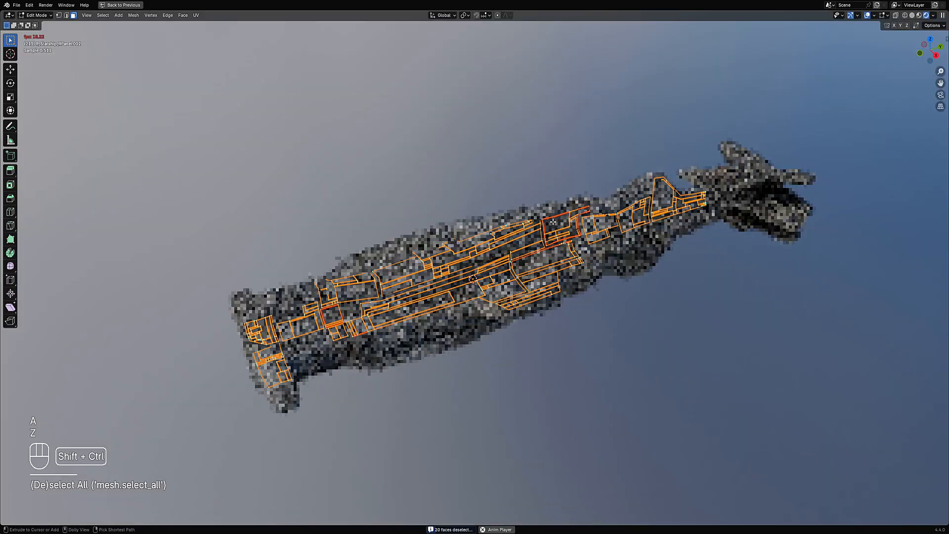
pyautogui.hotkey('ctrl', 'shift', 'x')
pyautogui.hotkey('shift', 'alt', 'z')
pyautogui.hotkey('ctrl', 'shift', 'x')
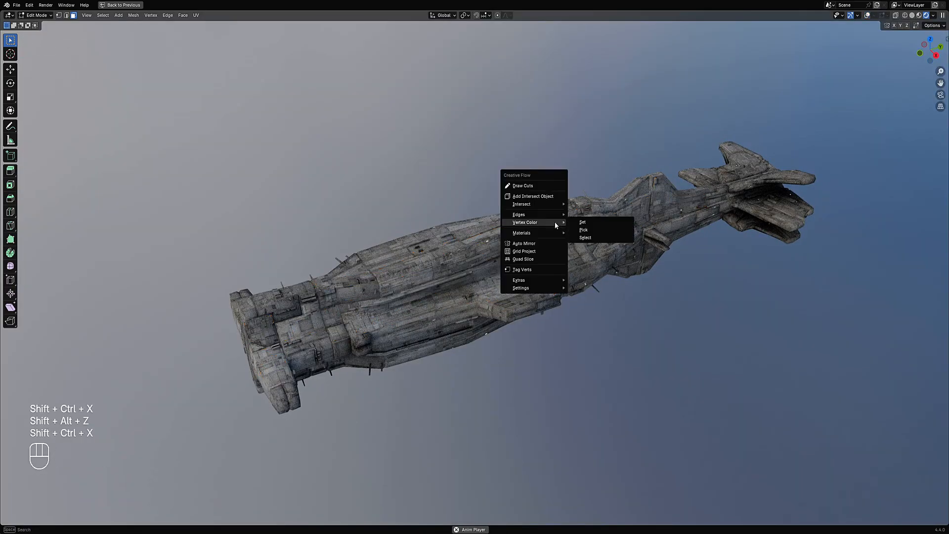
pyautogui.click(594, 222)
pyautogui.click(685, 252)
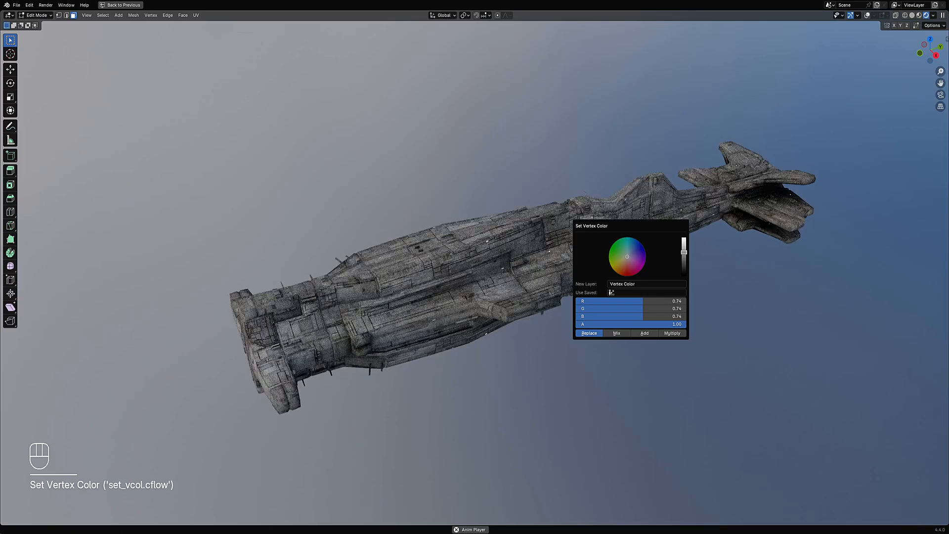
pyautogui.press('Tab')
# - Align the camera to the current view and frame the ship inside the camera view
pyautogui.moveTo(618, 336); pyautogui.dragTo(608, 323, button='middle')
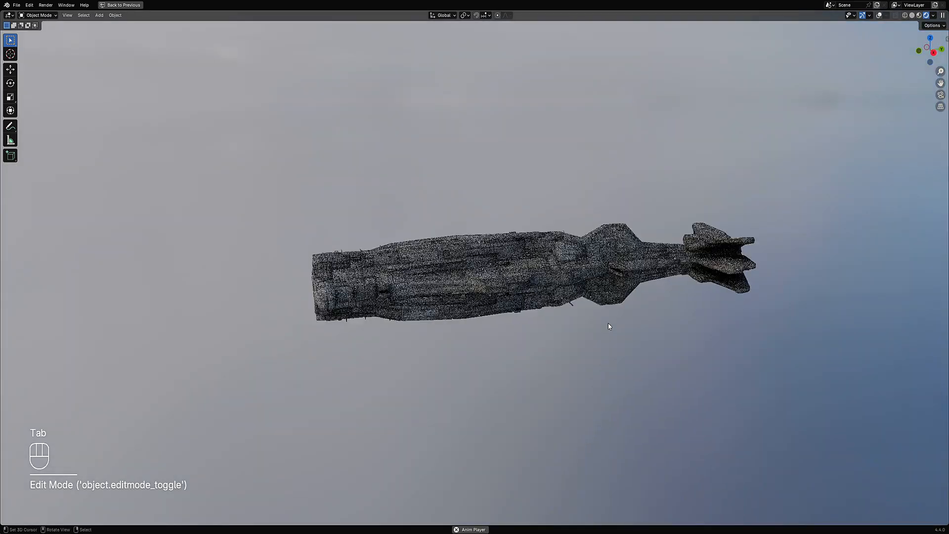
pyautogui.hotkey('alt', 'shift', 'z')
pyautogui.hotkey('alt', 'shift', 'z')
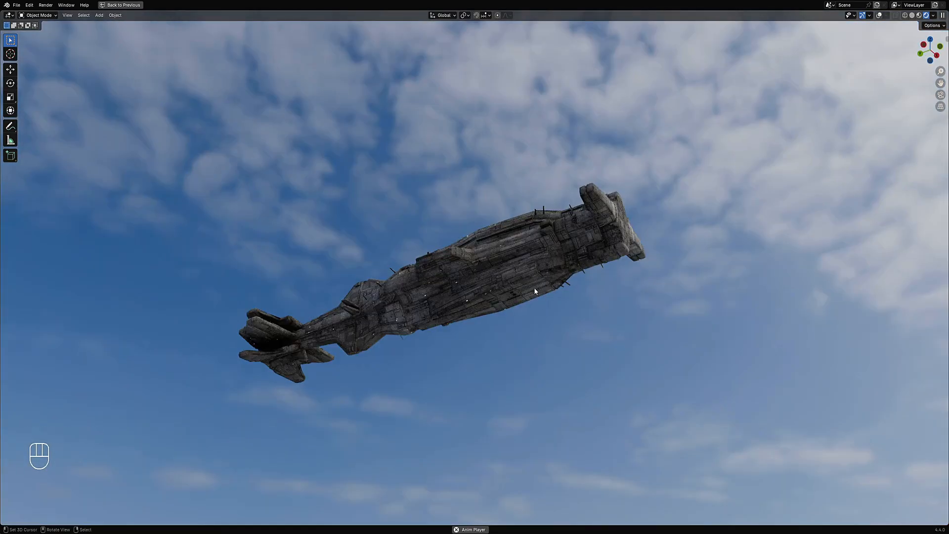
pyautogui.press('ctrl+alt+KP_0')
pyautogui.hotkey('ctrl', 'space')
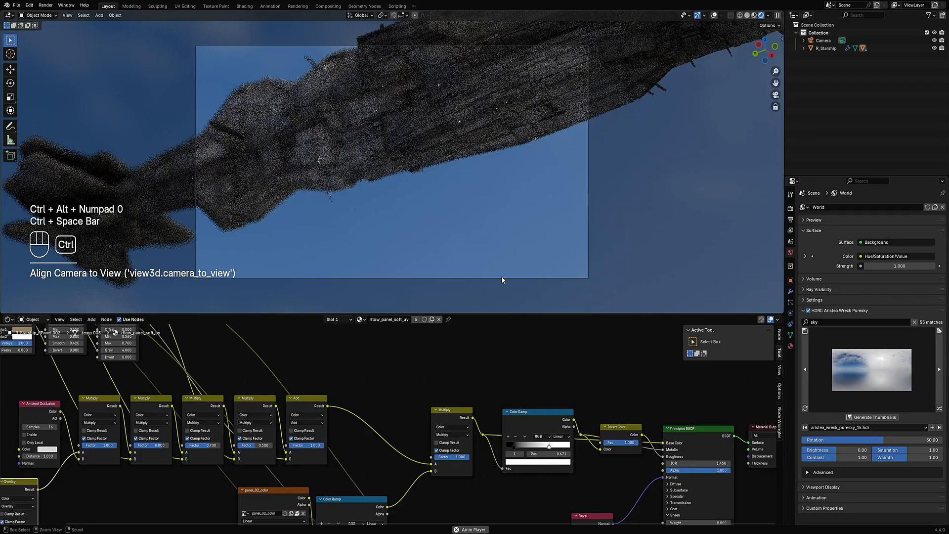
pyautogui.scroll(-4, 437, 177)
pyautogui.keyDown('shift'); pyautogui.moveTo(438, 177); pyautogui.dragTo(470, 173, button='middle'); pyautogui.keyUp('shift')
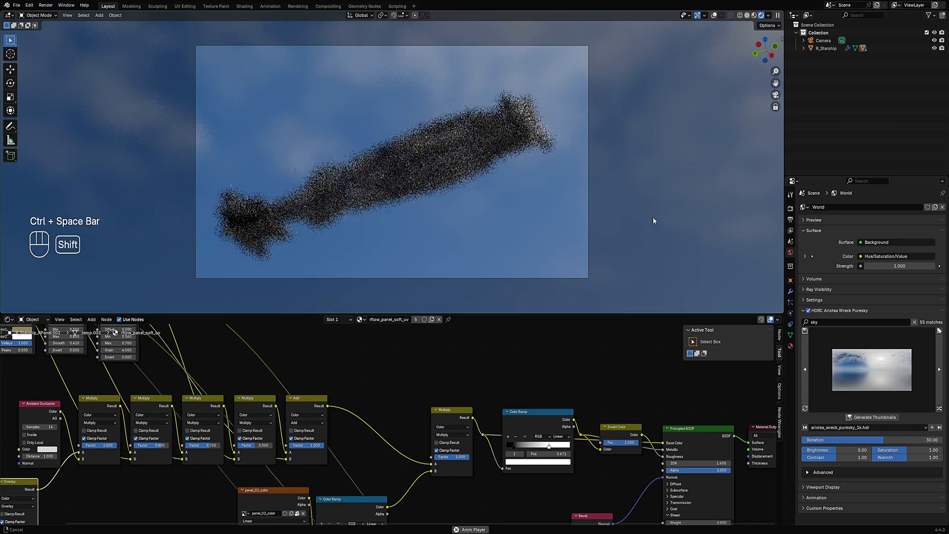
# - Enable Render Region in the output properties
pyautogui.click(791, 230)
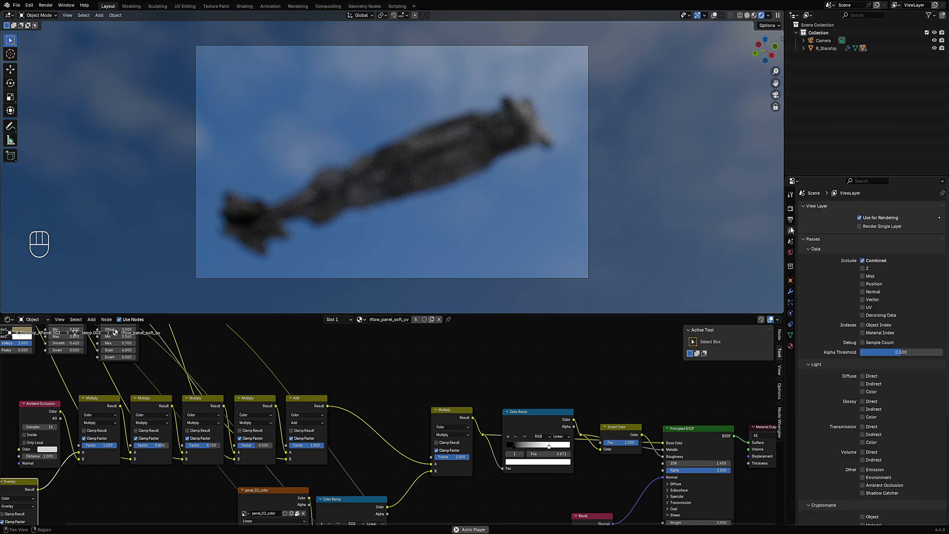
pyautogui.click(791, 221)
pyautogui.click(822, 210)
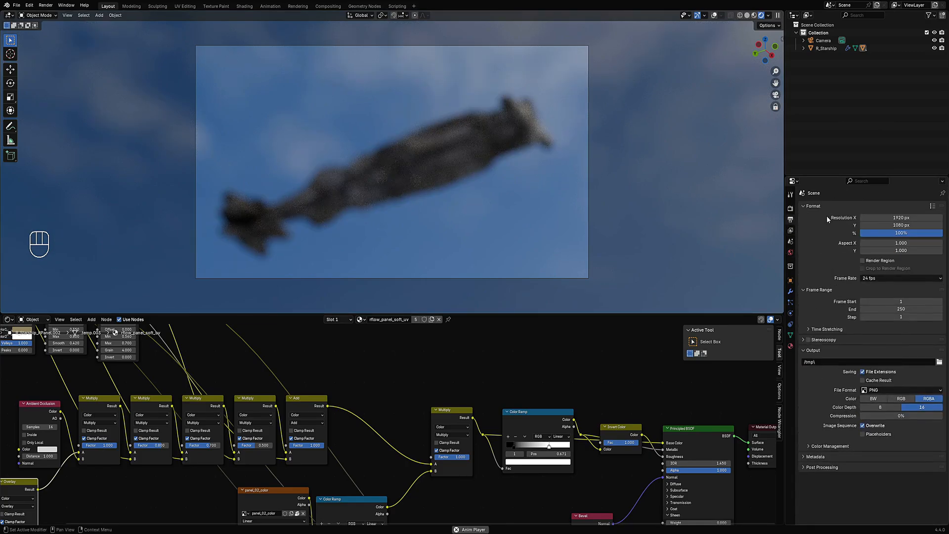
pyautogui.click(864, 262)
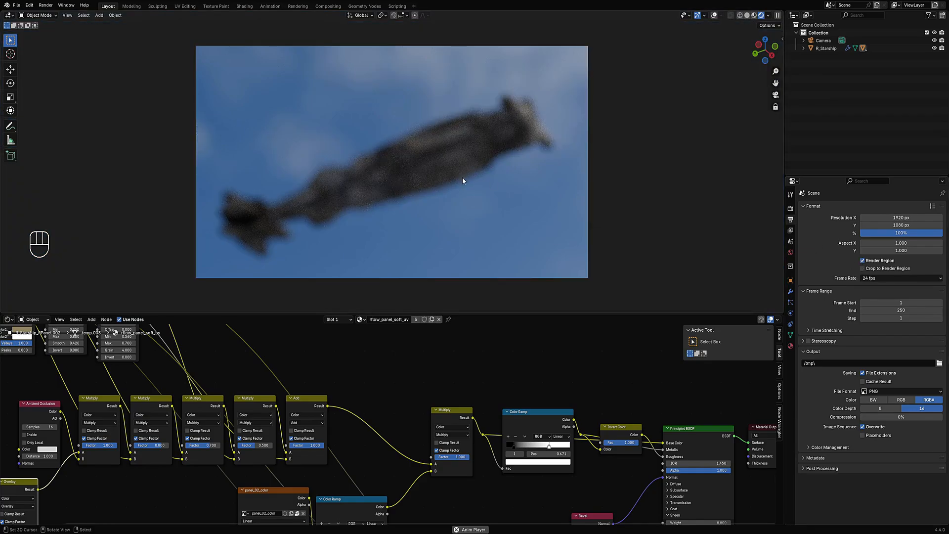
# - Add a depth-of-field focus empty for the camera with Make Empty And Focus, and save the file
pyautogui.press('n')
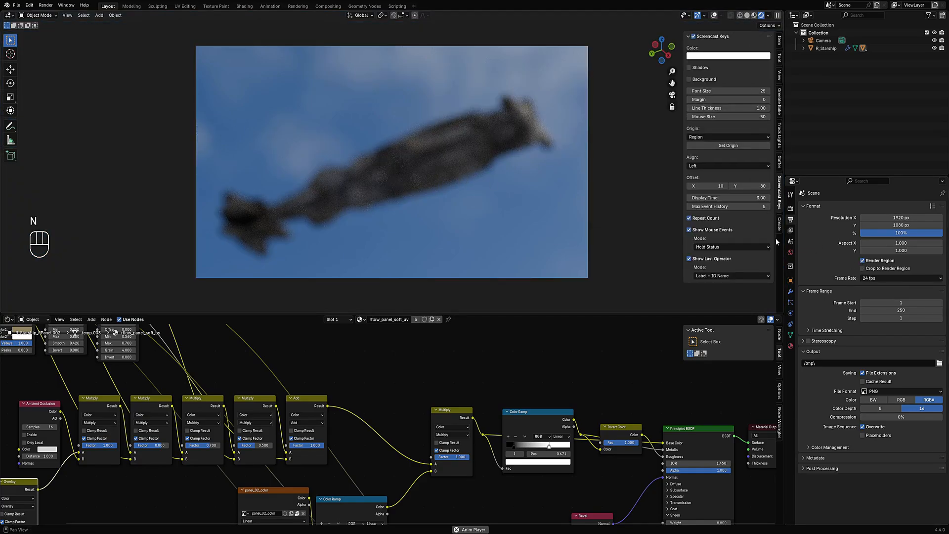
pyautogui.click(780, 146)
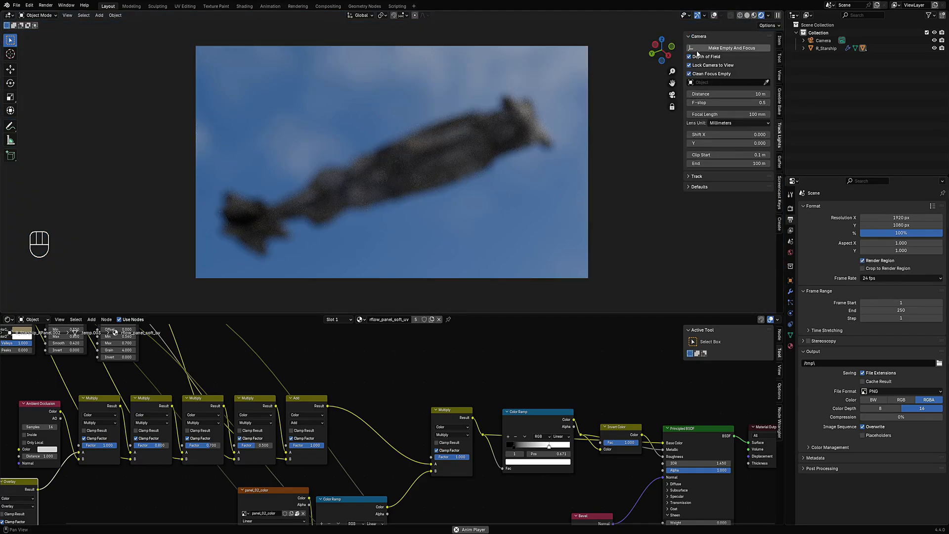
pyautogui.hotkey('shift', 'alt', 'z')
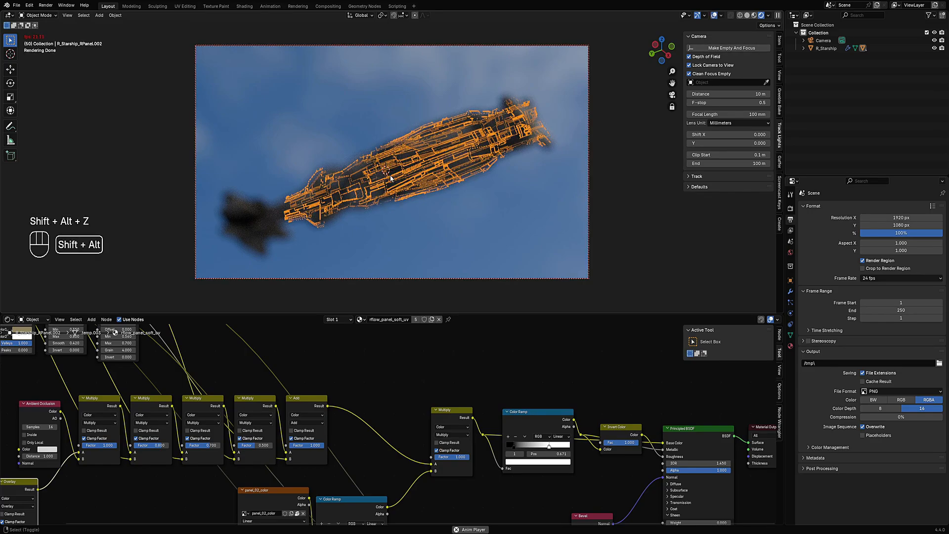
pyautogui.click(714, 51)
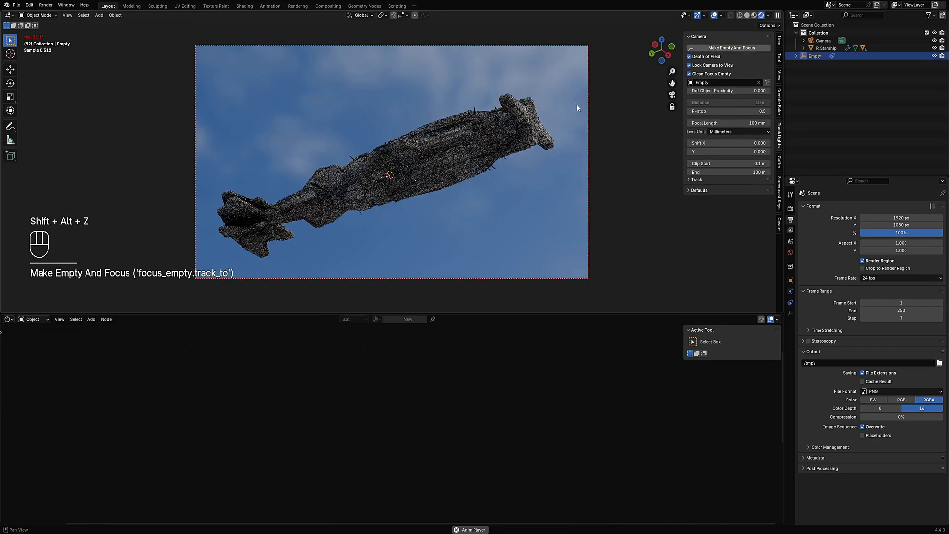
pyautogui.hotkey('shift', 'alt', 'z')
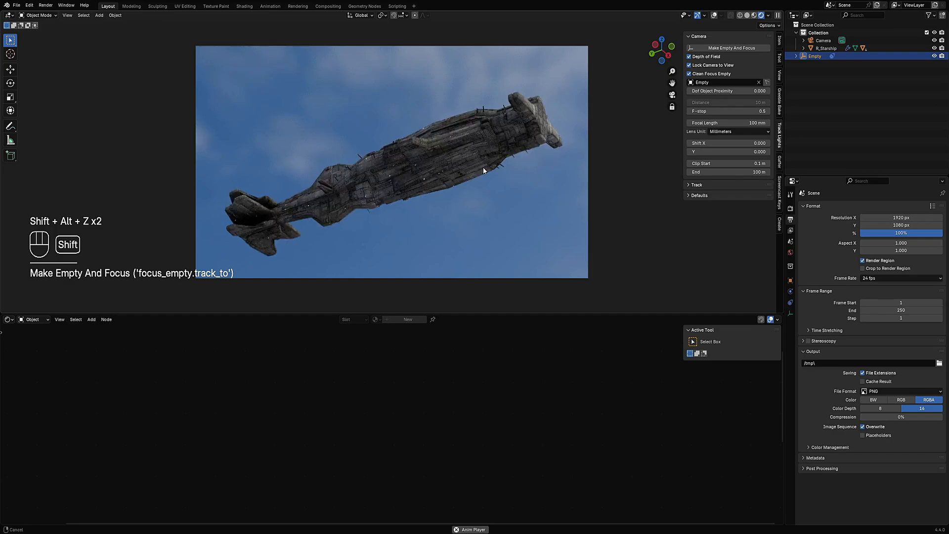
pyautogui.hotkey('ctrl', 's')
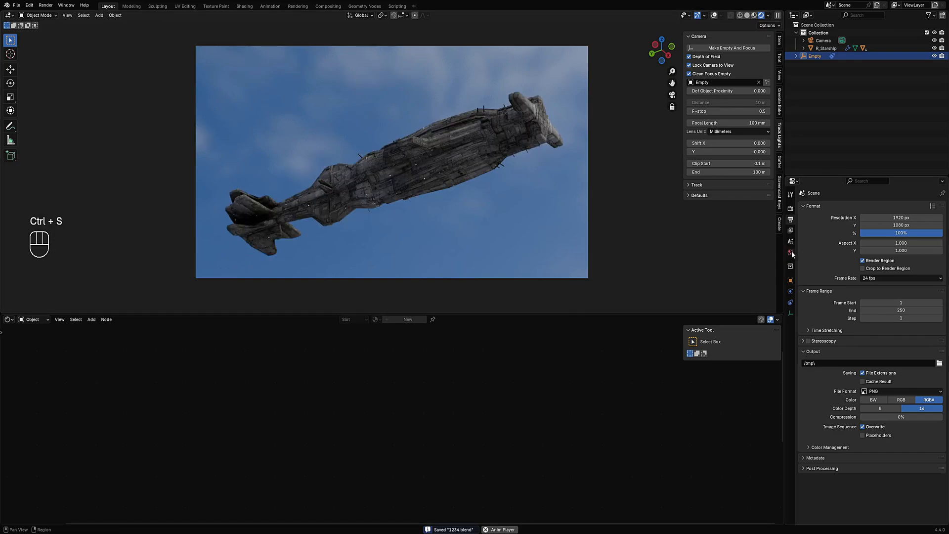
# - Switch the world HDRI to Drakensberg Solitary Mountain Puresky and set its rotation to 86.28
pyautogui.click(791, 253)
pyautogui.click(940, 410)
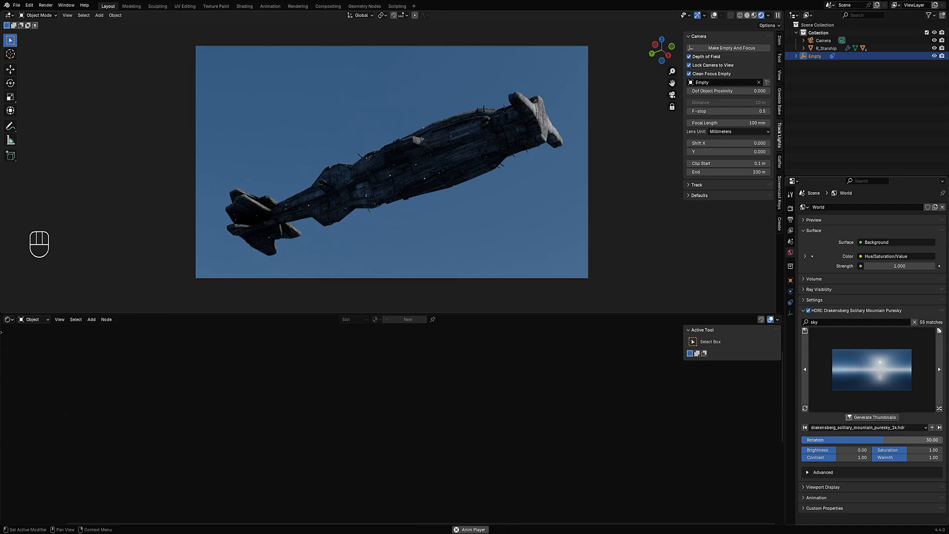
pyautogui.moveTo(883, 440); pyautogui.dragTo(906, 439)
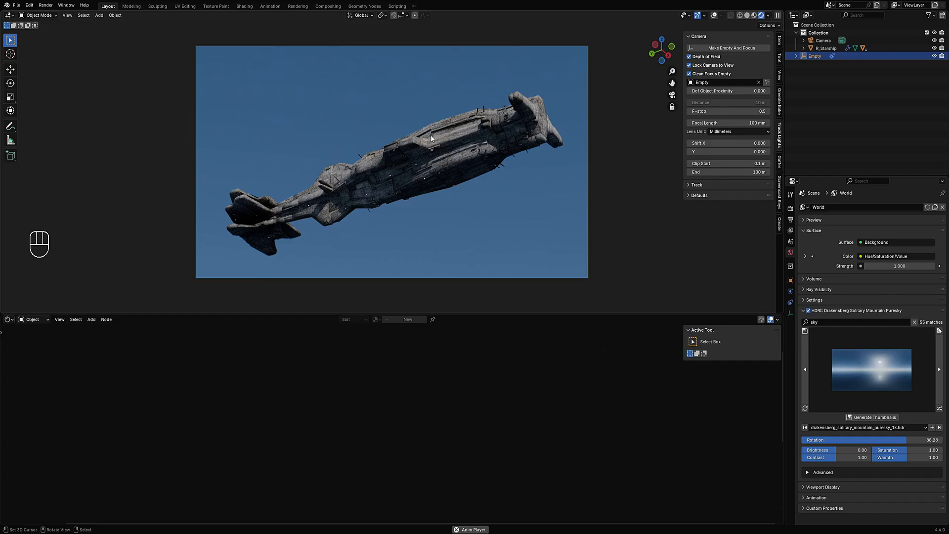
pyautogui.moveTo(480, 134); pyautogui.dragTo(510, 114, button='middle')
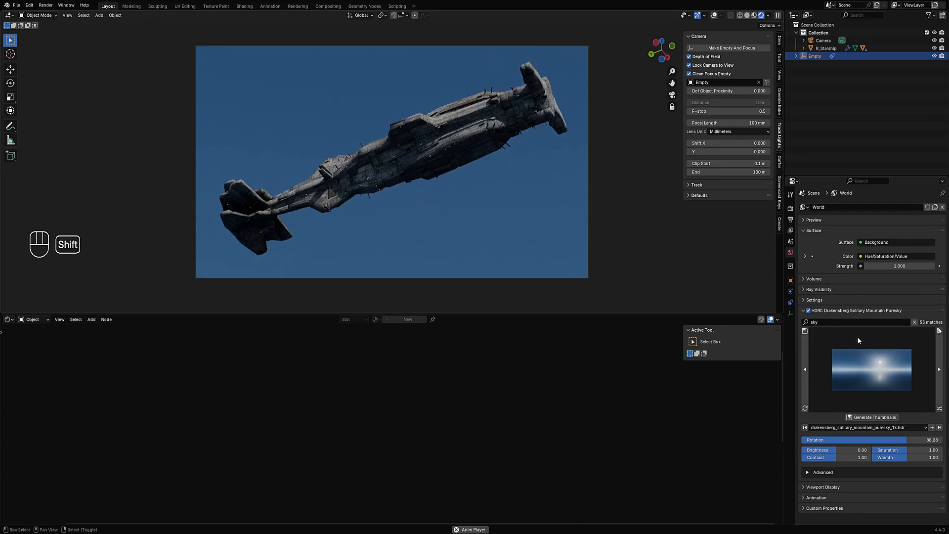
# - Nudge the locked camera slightly to reframe the ship while toggling the viewport overlays
pyautogui.press('n')
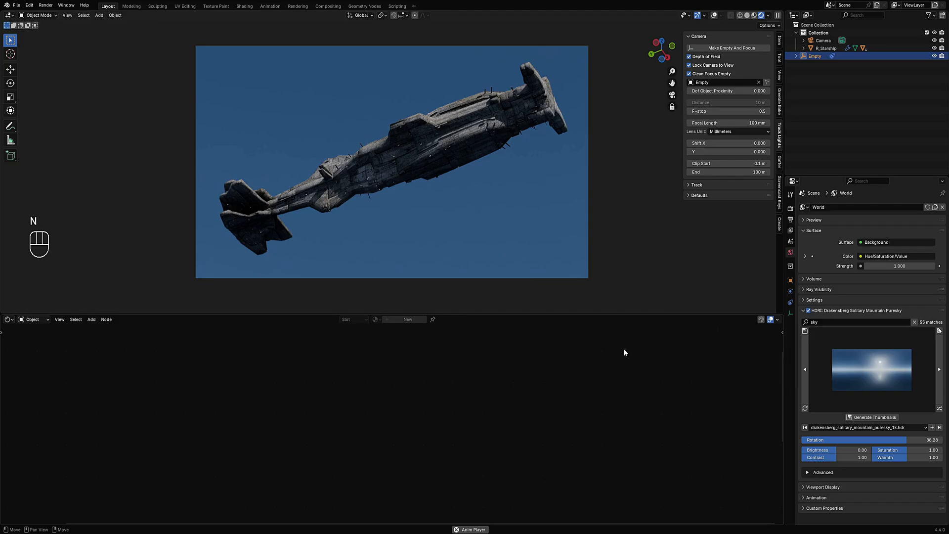
pyautogui.hotkey('shift', 'alt', 'z')
pyautogui.hotkey('shift', 'alt', 'z')
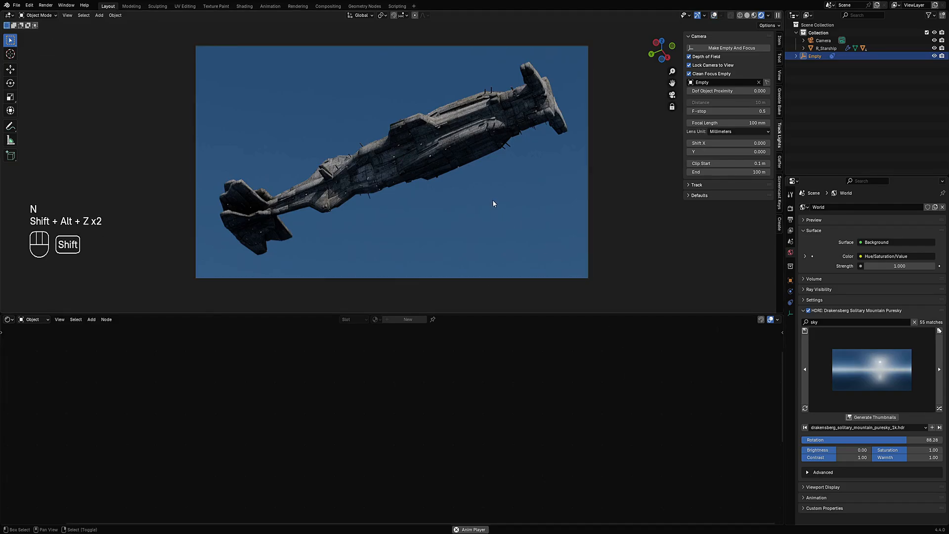
pyautogui.moveTo(492, 199)
pyautogui.keyDown('shift'); pyautogui.mouseDown(button='middle')
pyautogui.moveTo(417, 200)
pyautogui.moveTo(407, 214)
pyautogui.moveTo(477, 209)
pyautogui.moveTo(483, 249)
pyautogui.moveTo(492, 197)
pyautogui.moveTo(482, 188)
pyautogui.mouseUp(button='middle'); pyautogui.keyUp('shift')
pyautogui.hotkey('shift', 'alt', 'z')
pyautogui.hotkey('shift', 'alt', 'z')
pyautogui.hotkey('shift', 'alt', 'z')
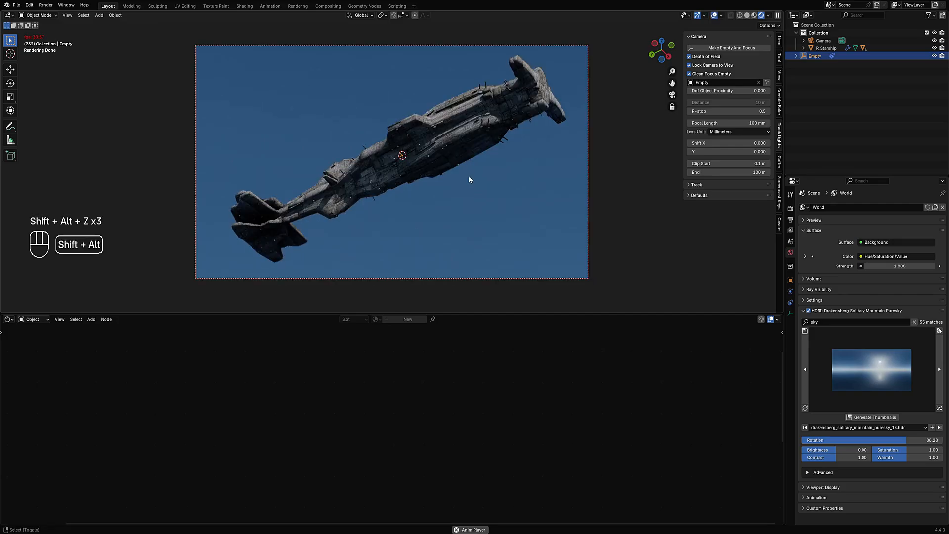
pyautogui.hotkey('shift', 'alt', 'z')
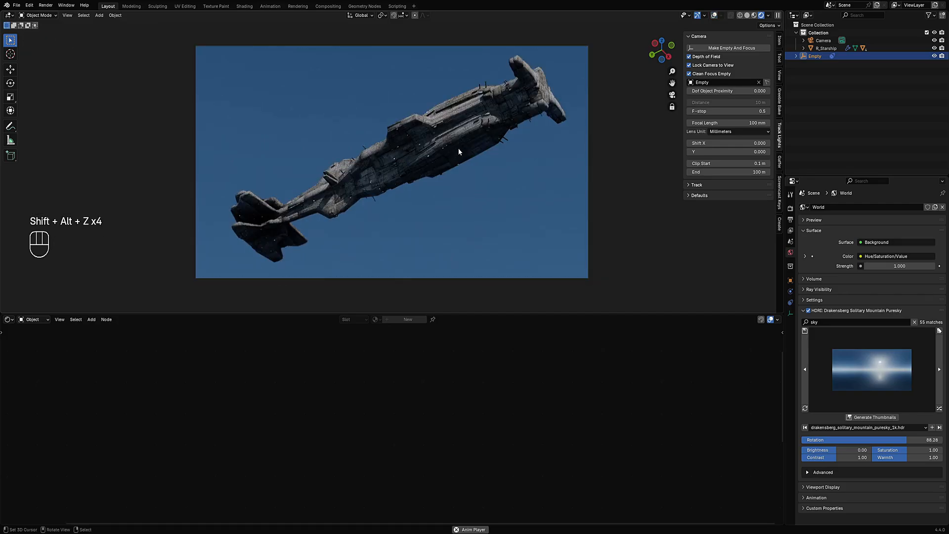
# - Switch the world HDRI to Mpumalanga Veld Puresky and set its rotation to 70.42
pyautogui.moveTo(461, 147); pyautogui.dragTo(656, 285, button='middle')
pyautogui.click(939, 408)
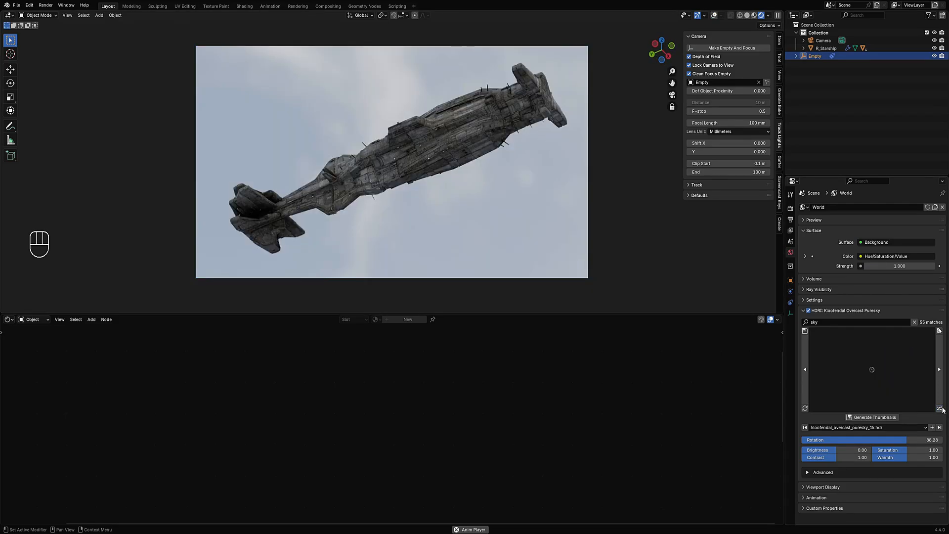
pyautogui.click(940, 409)
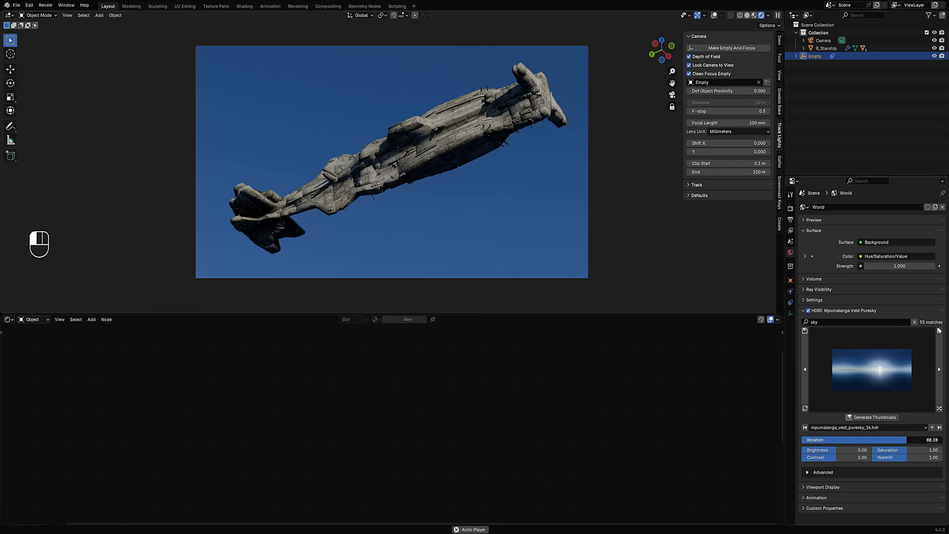
pyautogui.moveTo(905, 440)
pyautogui.mouseDown()
pyautogui.moveTo(919, 440)
pyautogui.moveTo(886, 439)
pyautogui.moveTo(900, 439)
pyautogui.mouseUp()
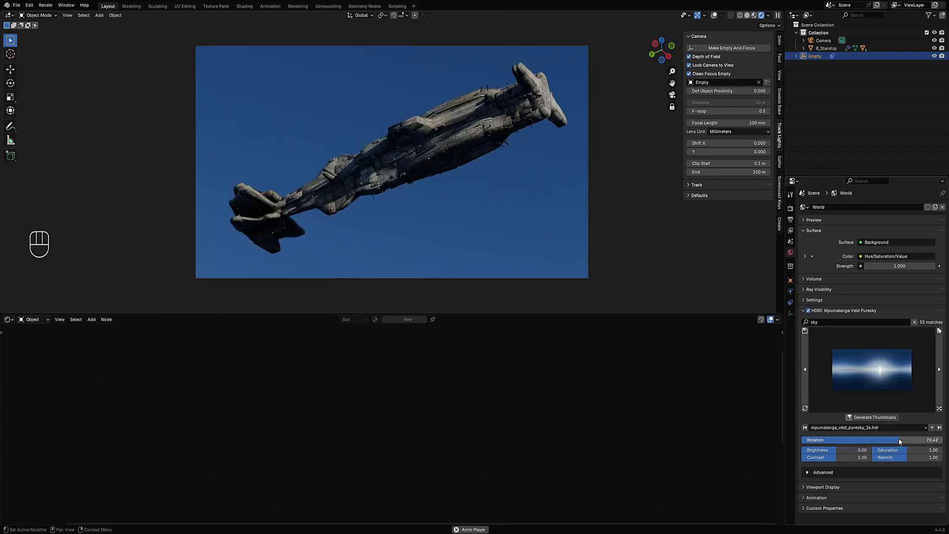
# - Cycle through the sky HDRIs, settle on Kloppenheim 03 Puresky, and save the file
pyautogui.click(940, 410)
pyautogui.click(940, 410)
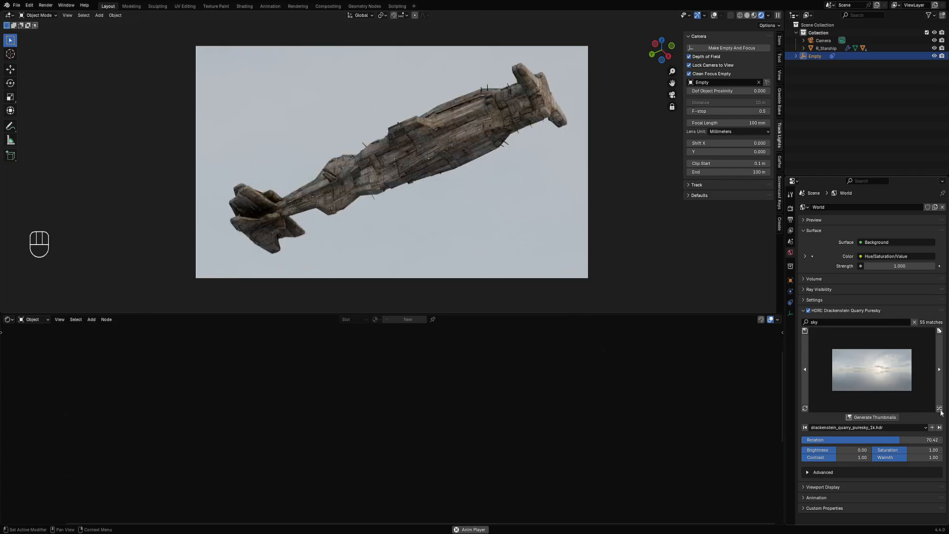
pyautogui.click(941, 410)
pyautogui.click(939, 409)
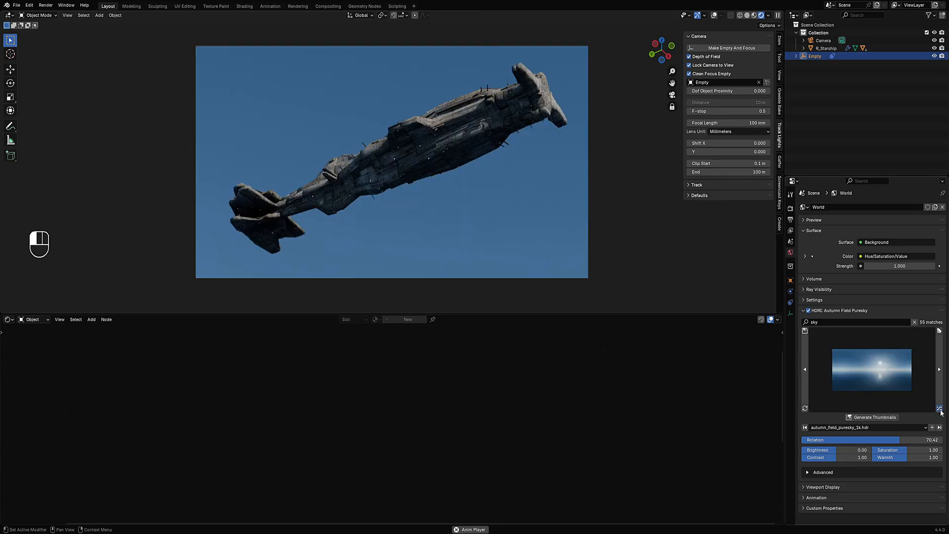
pyautogui.click(939, 410)
pyautogui.click(939, 409)
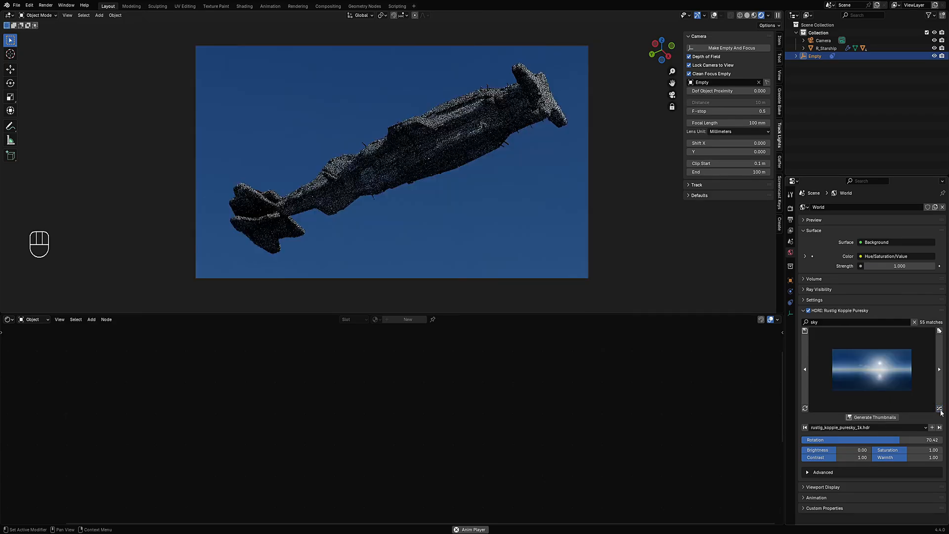
pyautogui.click(940, 409)
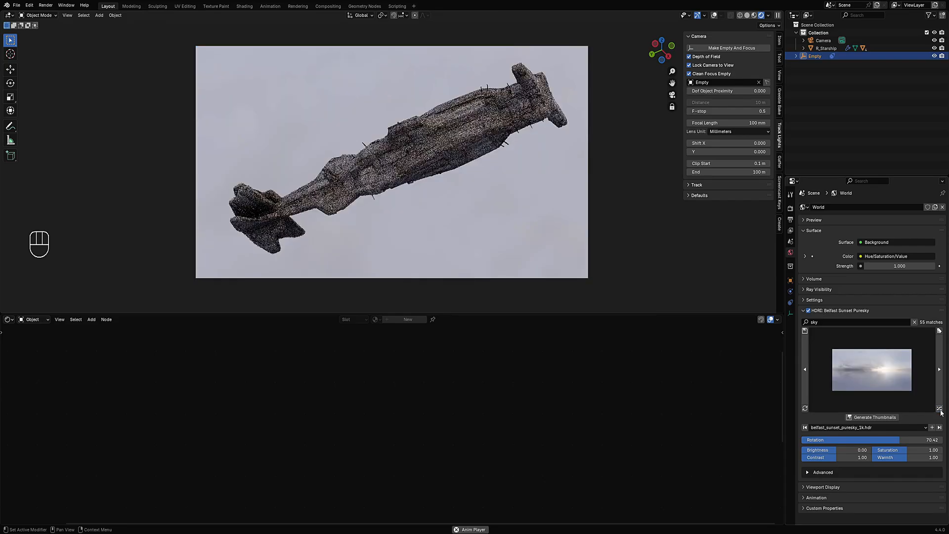
pyautogui.click(940, 409)
pyautogui.click(940, 409)
pyautogui.click(939, 409)
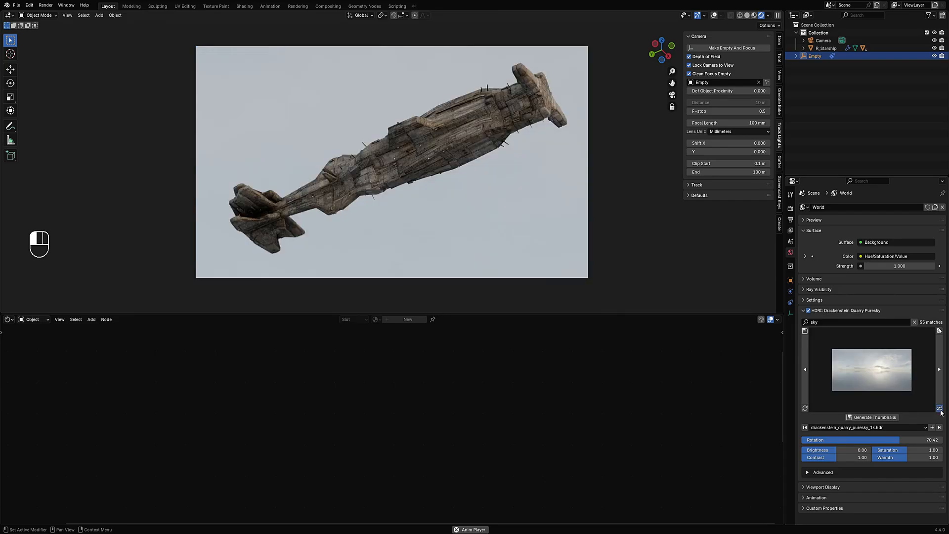
pyautogui.hotkey('shift', 'alt', 'z')
pyautogui.hotkey('shift', 'alt', 'z')
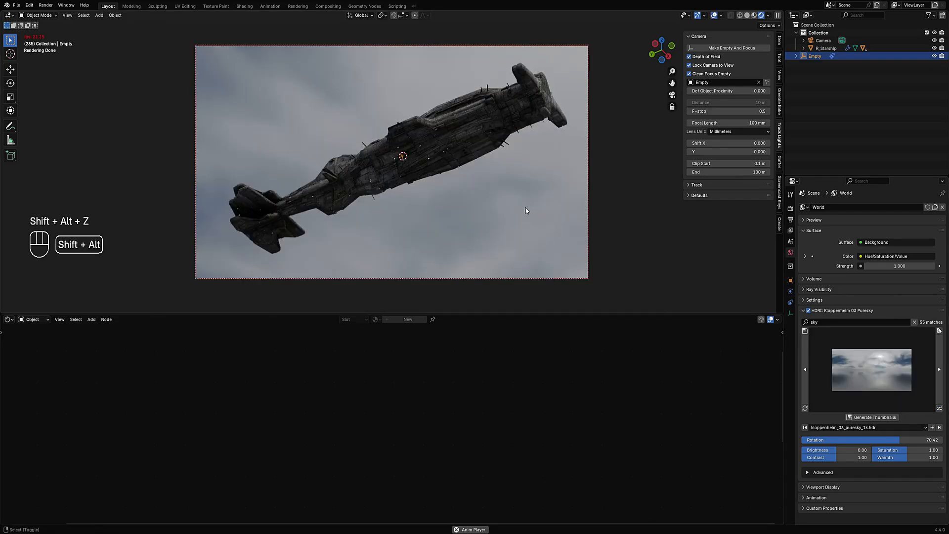
pyautogui.hotkey('ctrl', 's')
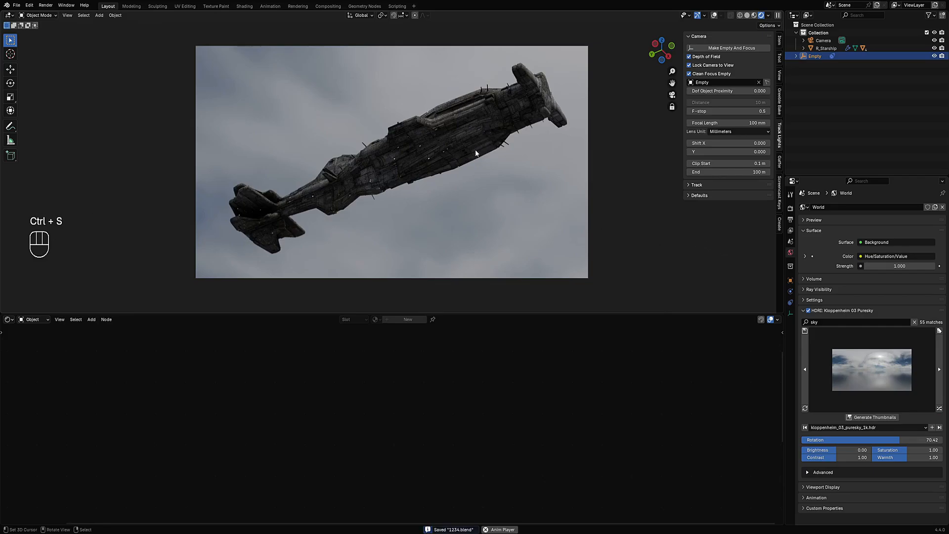
# - Tilt the locked camera to reframe the ship against the new sky
pyautogui.moveTo(475, 151)
pyautogui.mouseDown(button='middle')
pyautogui.moveTo(479, 192)
pyautogui.moveTo(453, 229)
pyautogui.moveTo(544, 206)
pyautogui.moveTo(481, 138)
pyautogui.mouseUp(button='middle')
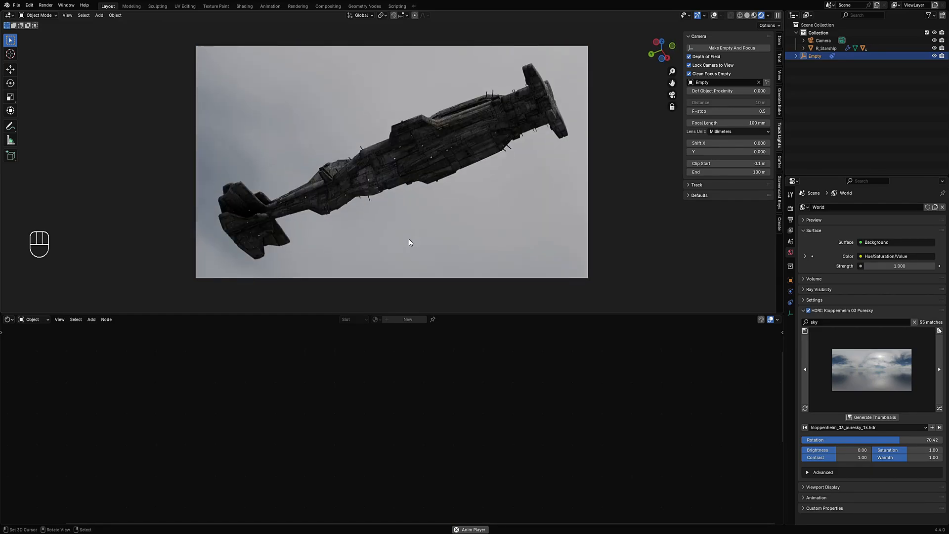
pyautogui.press('KP_0')
pyautogui.scroll(5, 377, 258)
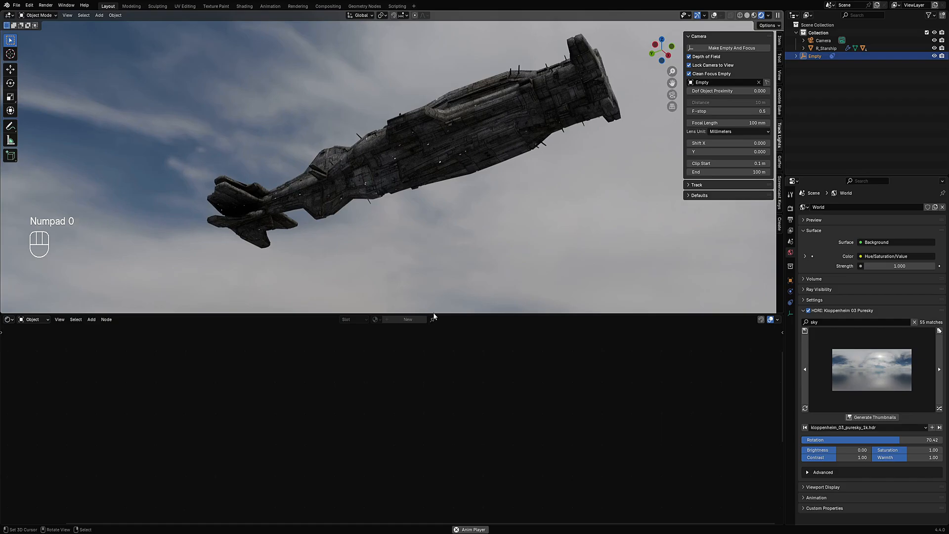
# - Expand the 3D viewport to full height, leave camera view and hide the sidebar
pyautogui.moveTo(434, 314); pyautogui.dragTo(422, 475)
pyautogui.press('KP_0')
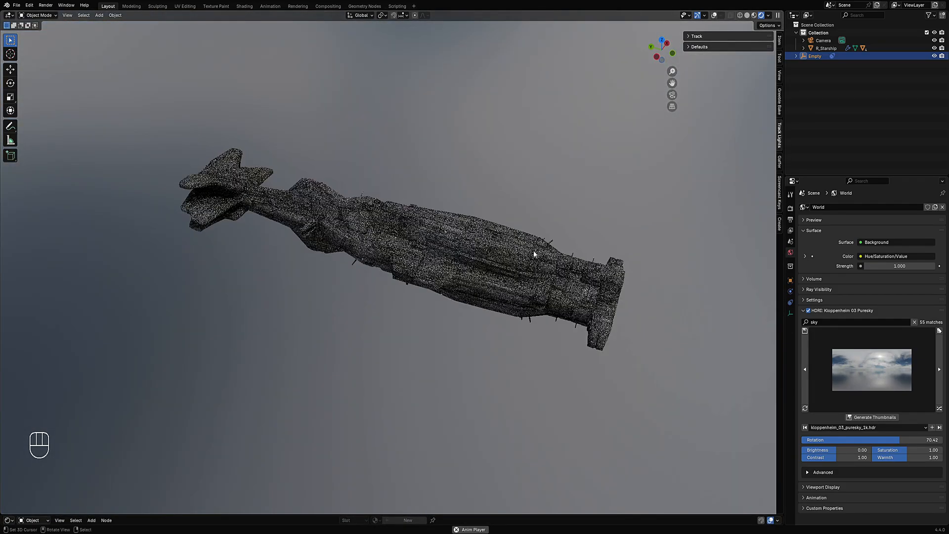
pyautogui.press('n')
# - Switch the viewport to Solid shading and save the file
pyautogui.moveTo(487, 232); pyautogui.dragTo(461, 308, button='middle')
pyautogui.moveTo(420, 213)
pyautogui.mouseDown(button='middle')
pyautogui.moveTo(513, 198)
pyautogui.moveTo(505, 208)
pyautogui.moveTo(510, 242)
pyautogui.moveTo(448, 222)
pyautogui.moveTo(488, 227)
pyautogui.mouseUp(button='middle')
pyautogui.press('z')
pyautogui.click(491, 223)
pyautogui.hotkey('ctrl', 's')
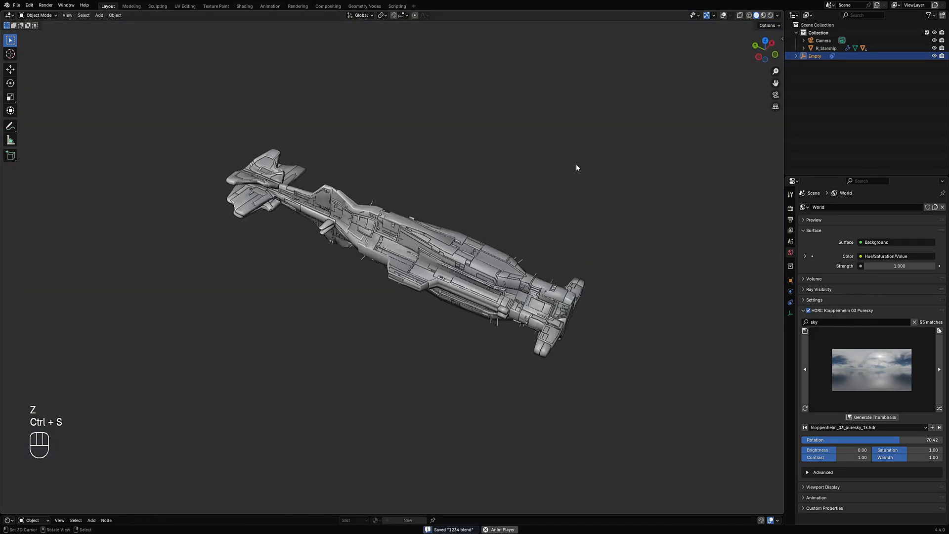
pyautogui.moveTo(577, 164)
pyautogui.keyDown('shift'); pyautogui.mouseDown(button='middle')
pyautogui.moveTo(562, 186)
pyautogui.moveTo(570, 152)
pyautogui.moveTo(555, 91)
pyautogui.mouseUp(button='middle'); pyautogui.keyUp('shift')
pyautogui.hotkey('shift', 'q')
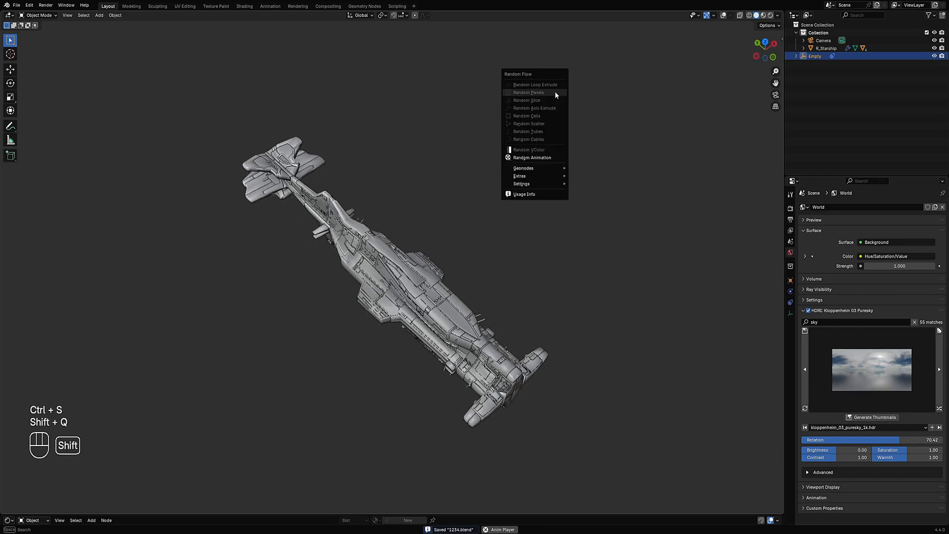
pyautogui.hotkey('shift', 'a')
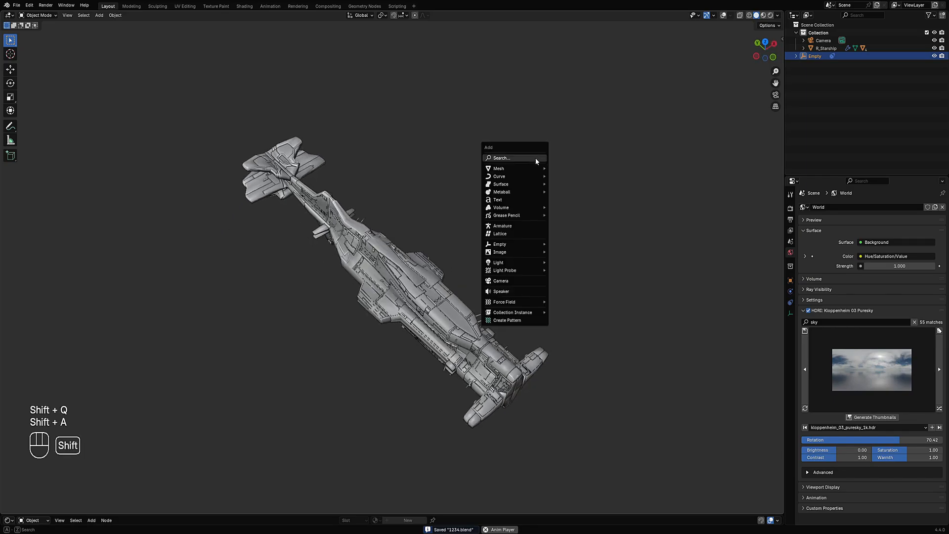
pyautogui.moveTo(532, 166)
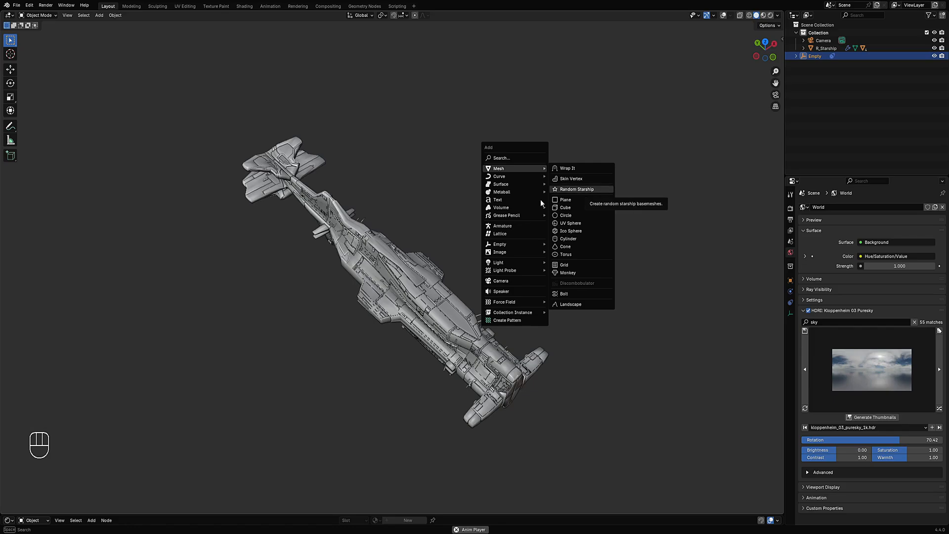
# - Select the starship and try to apply Random Slice from the Random Flow menu
pyautogui.hotkey('shift', 'q')
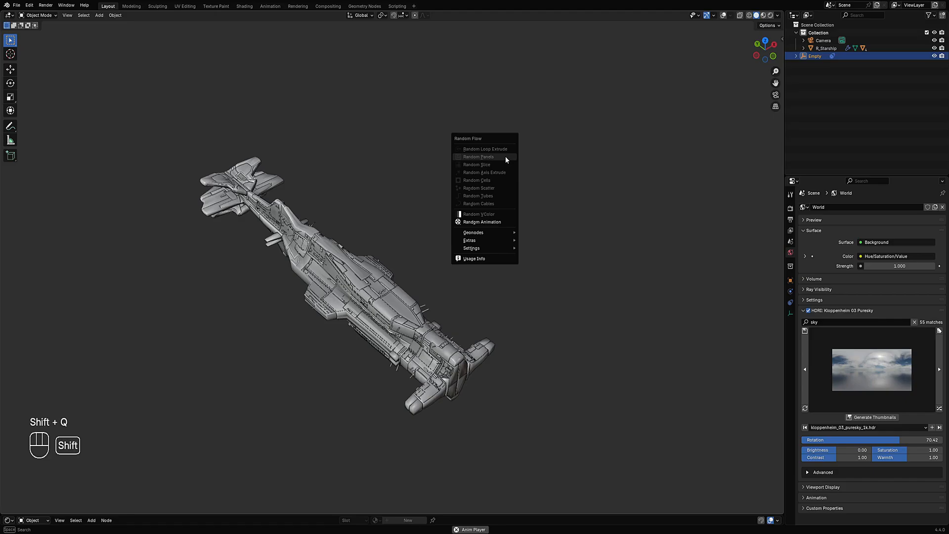
pyautogui.rightClick(398, 320)
pyautogui.hotkey('shift', 'q')
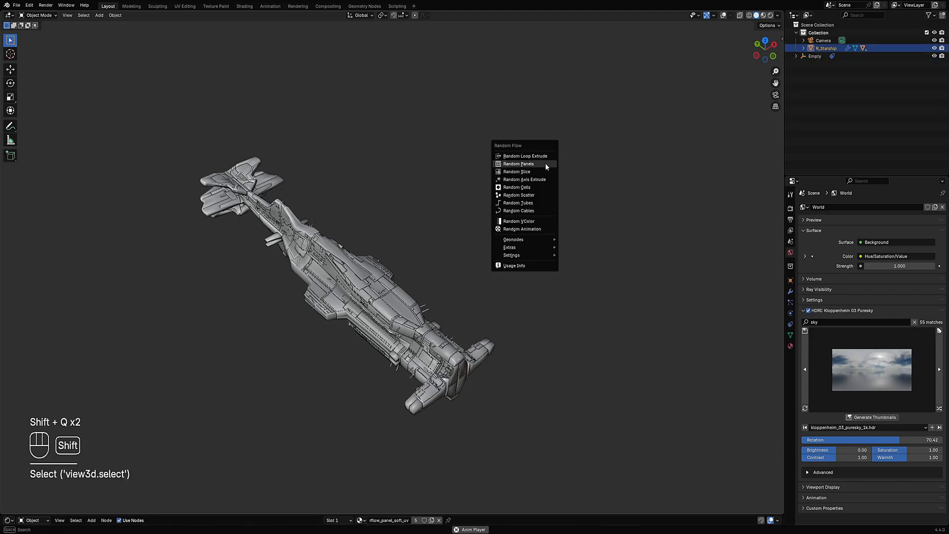
pyautogui.click(543, 172)
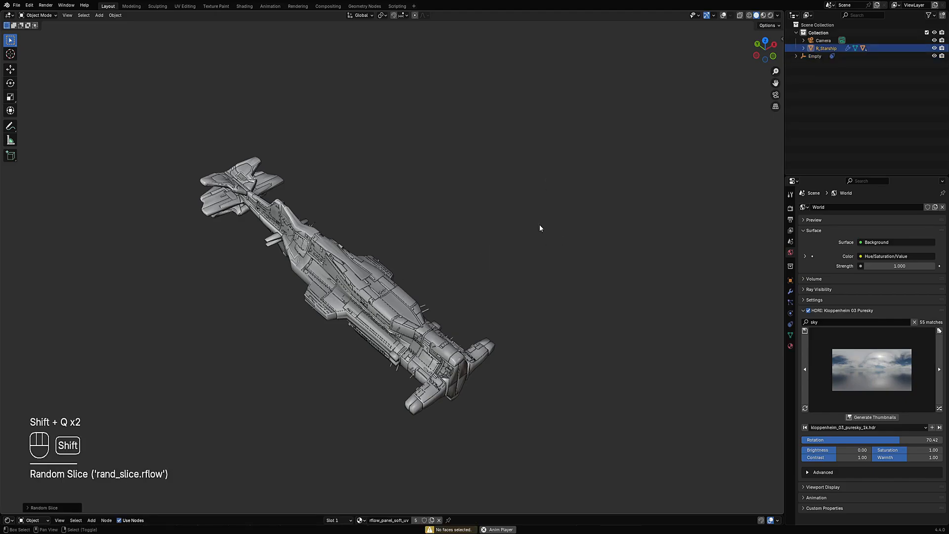
# - Initialize the Random Flow geonode randomizer on the starship
pyautogui.hotkey('shift', 'q')
pyautogui.press('space')
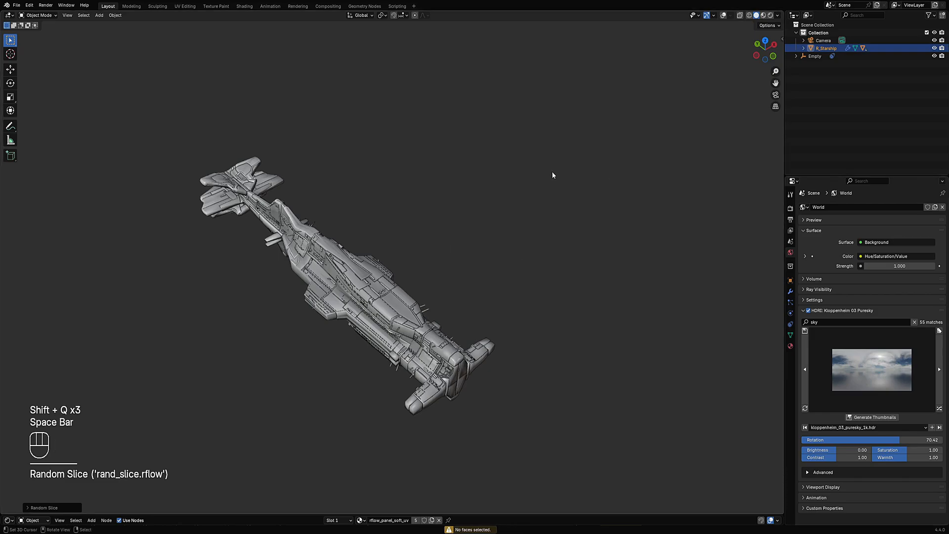
pyautogui.hotkey('shift', 'q')
pyautogui.moveTo(479, 158)
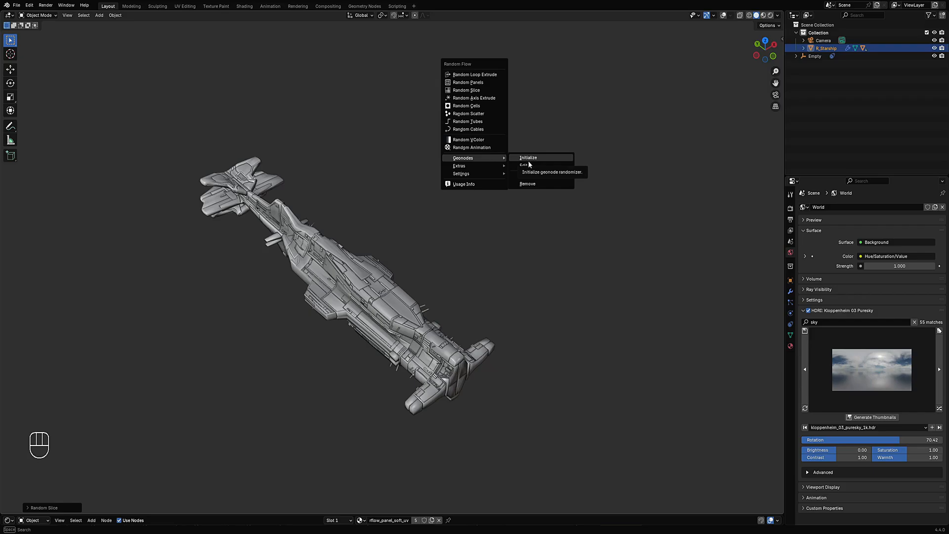
pyautogui.click(529, 161)
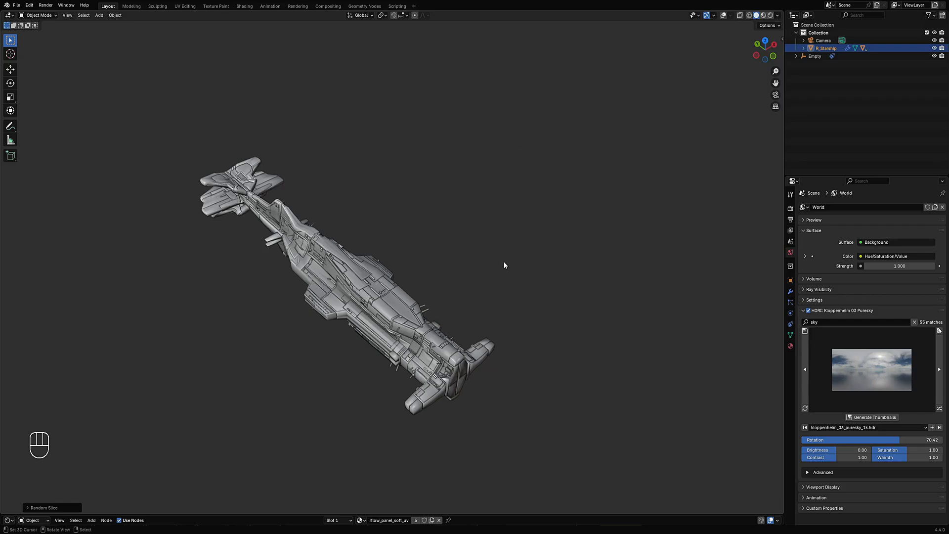
# - Maximize the 3D viewport and switch to Rendered shading
pyautogui.moveTo(512, 262)
pyautogui.mouseDown(button='middle')
pyautogui.moveTo(505, 289)
pyautogui.moveTo(517, 256)
pyautogui.mouseUp(button='middle')
pyautogui.hotkey('ctrl', 'space')
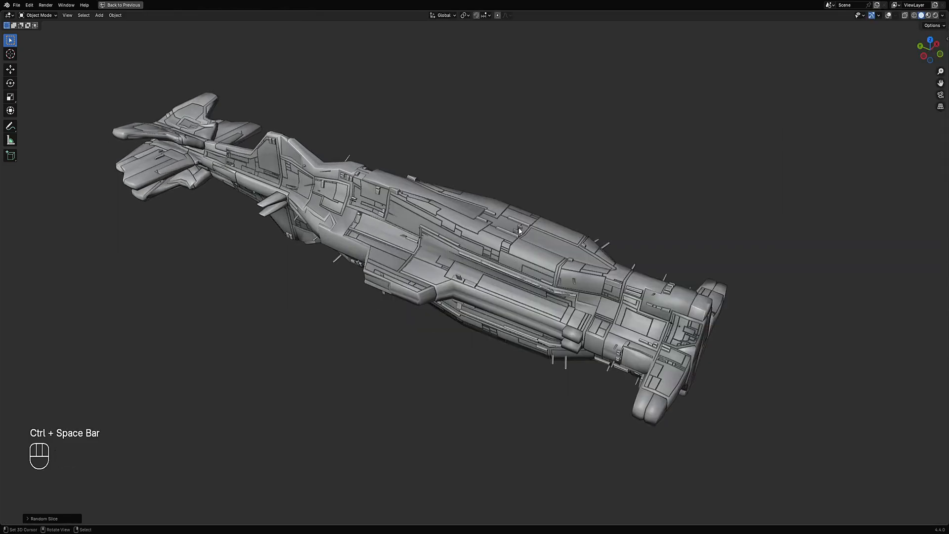
pyautogui.press('z')
pyautogui.click(588, 199)
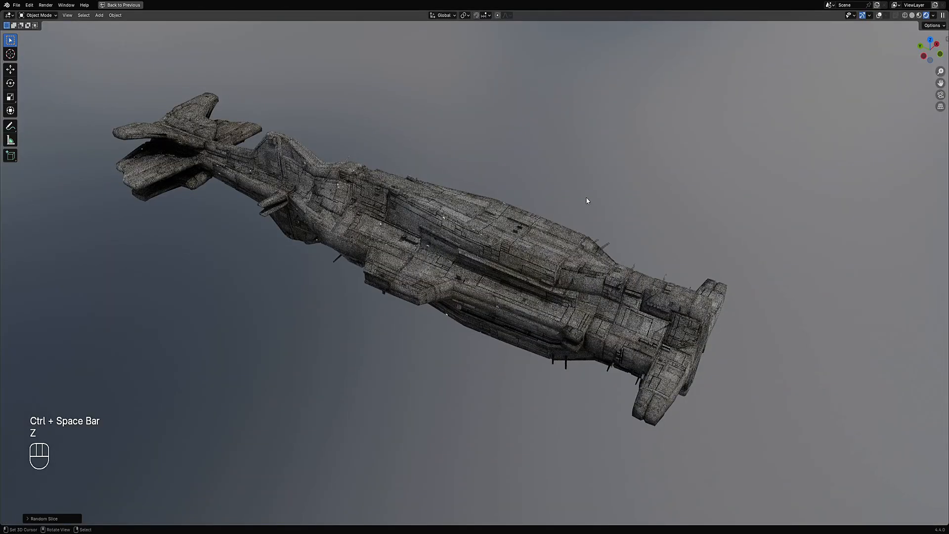
# - Switch back to Solid shading and save the file
pyautogui.moveTo(583, 228)
pyautogui.mouseDown(button='middle')
pyautogui.moveTo(582, 176)
pyautogui.moveTo(580, 244)
pyautogui.mouseUp(button='middle')
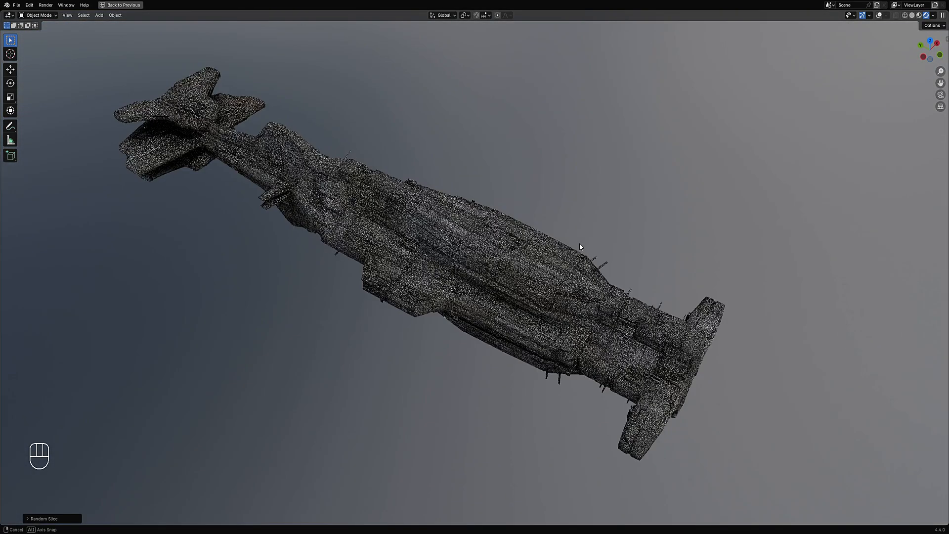
pyautogui.moveTo(473, 241); pyautogui.dragTo(514, 219, button='middle')
pyautogui.press('z')
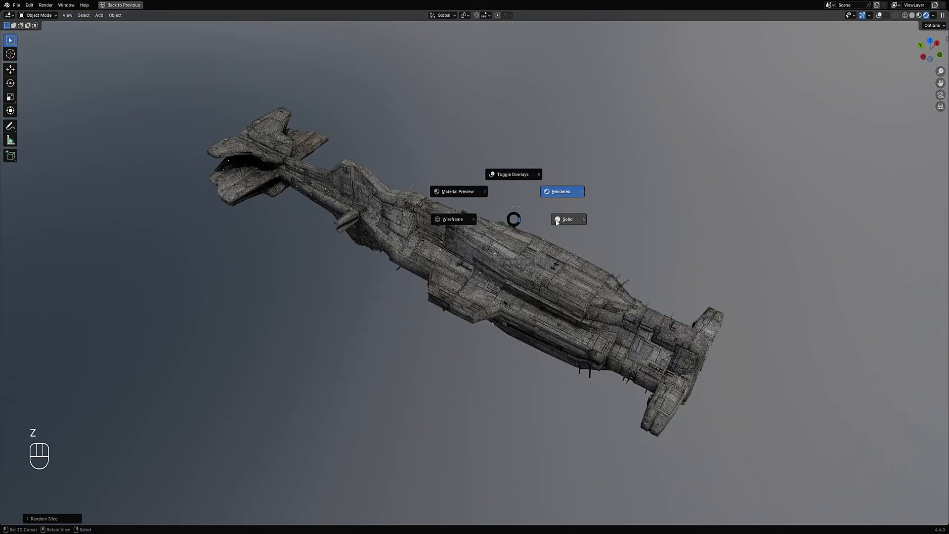
pyautogui.click(559, 220)
pyautogui.hotkey('ctrl', 's')
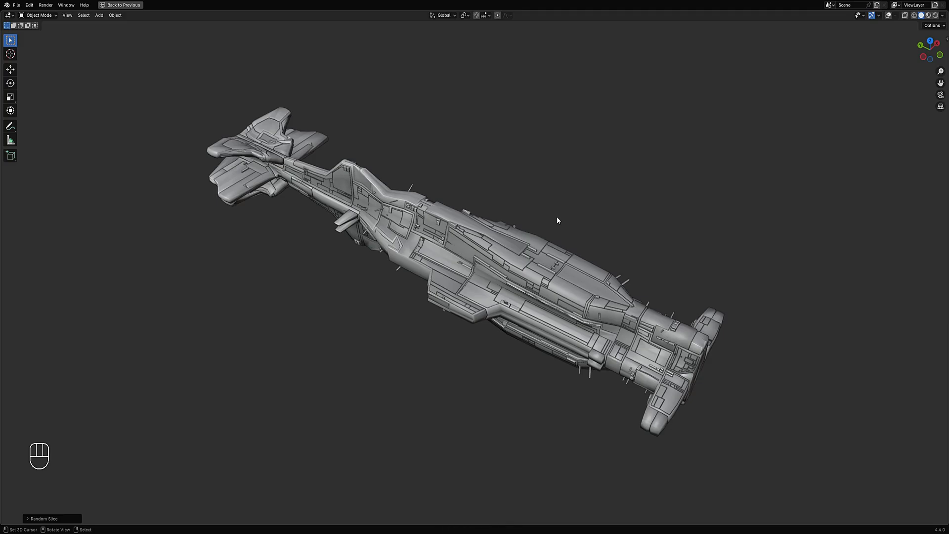
# - Preview the ship in Rendered shading from a new angle and return to Solid shading
pyautogui.press('z')
pyautogui.click(597, 191)
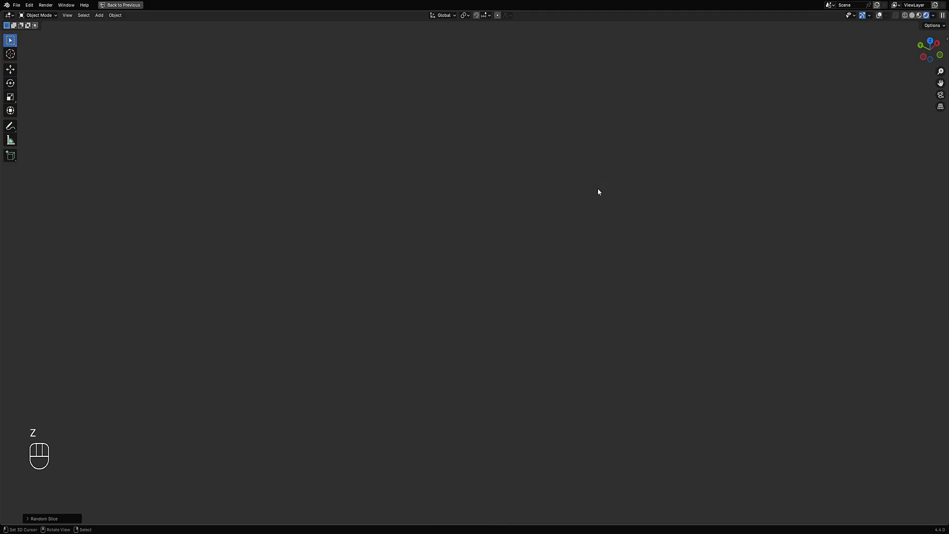
pyautogui.moveTo(540, 219)
pyautogui.mouseDown(button='middle')
pyautogui.moveTo(565, 283)
pyautogui.moveTo(566, 223)
pyautogui.moveTo(560, 213)
pyautogui.moveTo(560, 293)
pyautogui.moveTo(619, 248)
pyautogui.mouseUp(button='middle')
pyautogui.press('z')
pyautogui.click(662, 219)
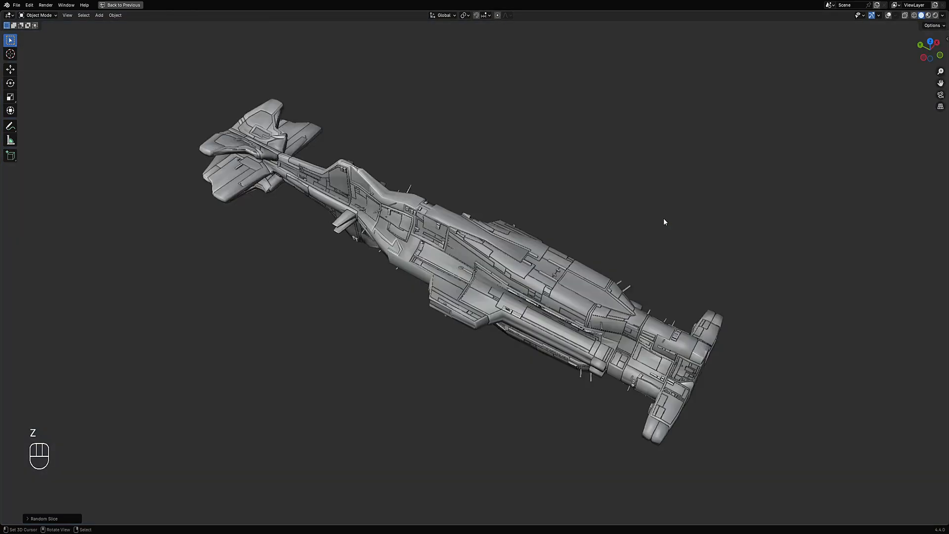